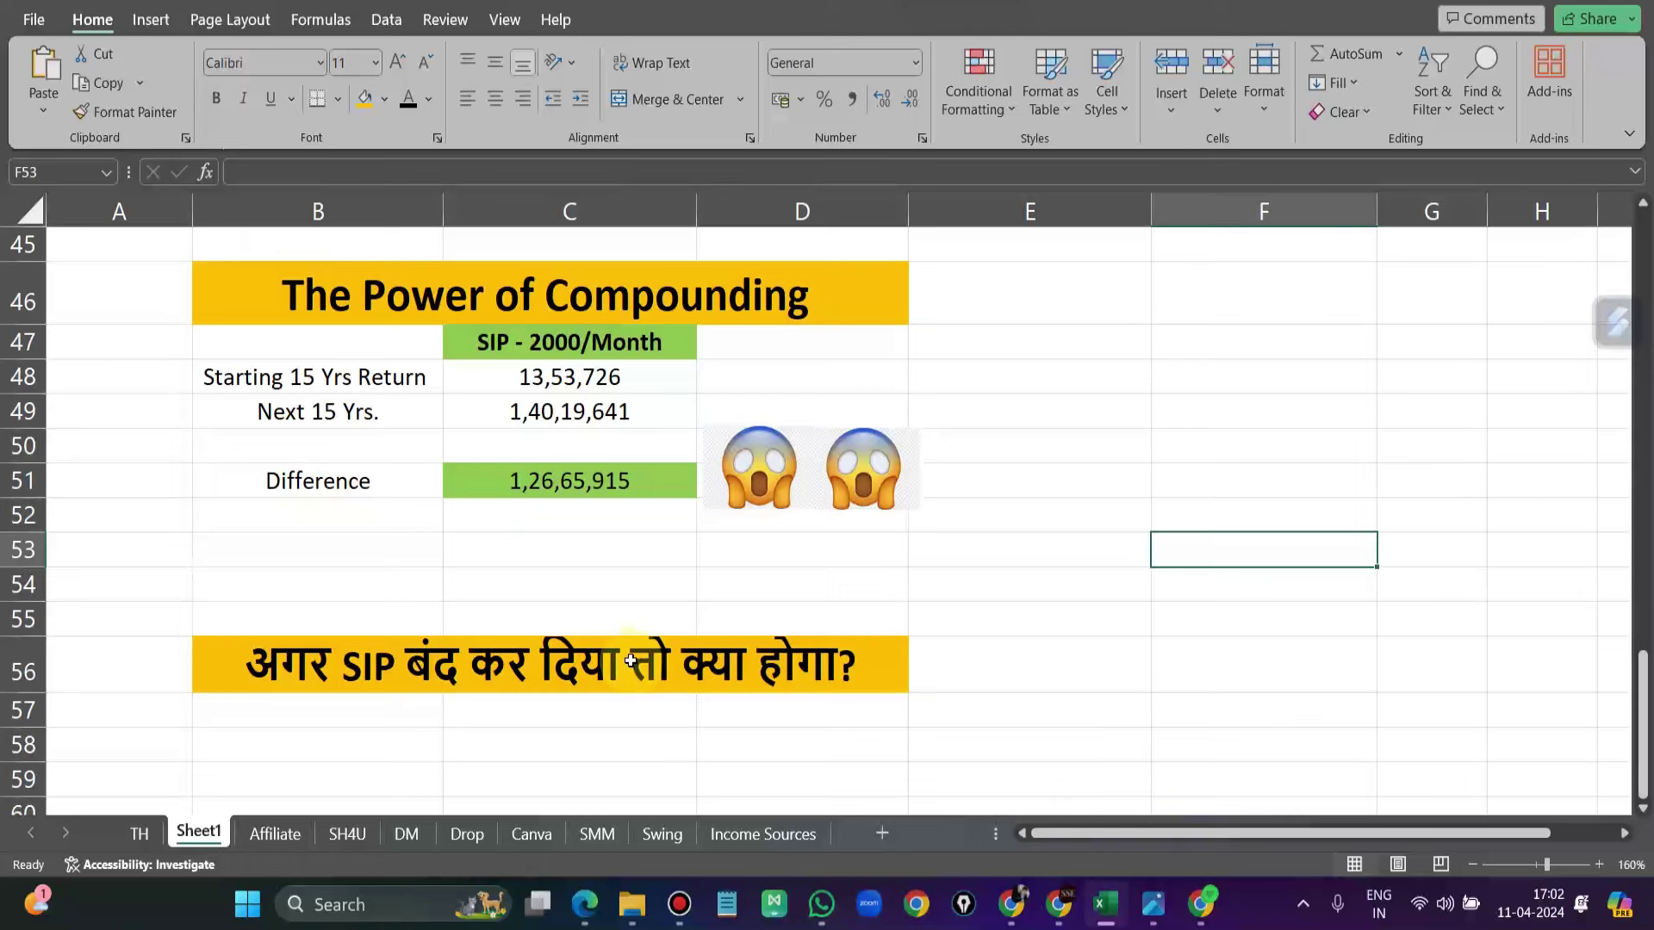
# Step: Review the Hindi heading about stopping the SIP and the heading "The Power of Compounding"
pyautogui.click(392, 664)
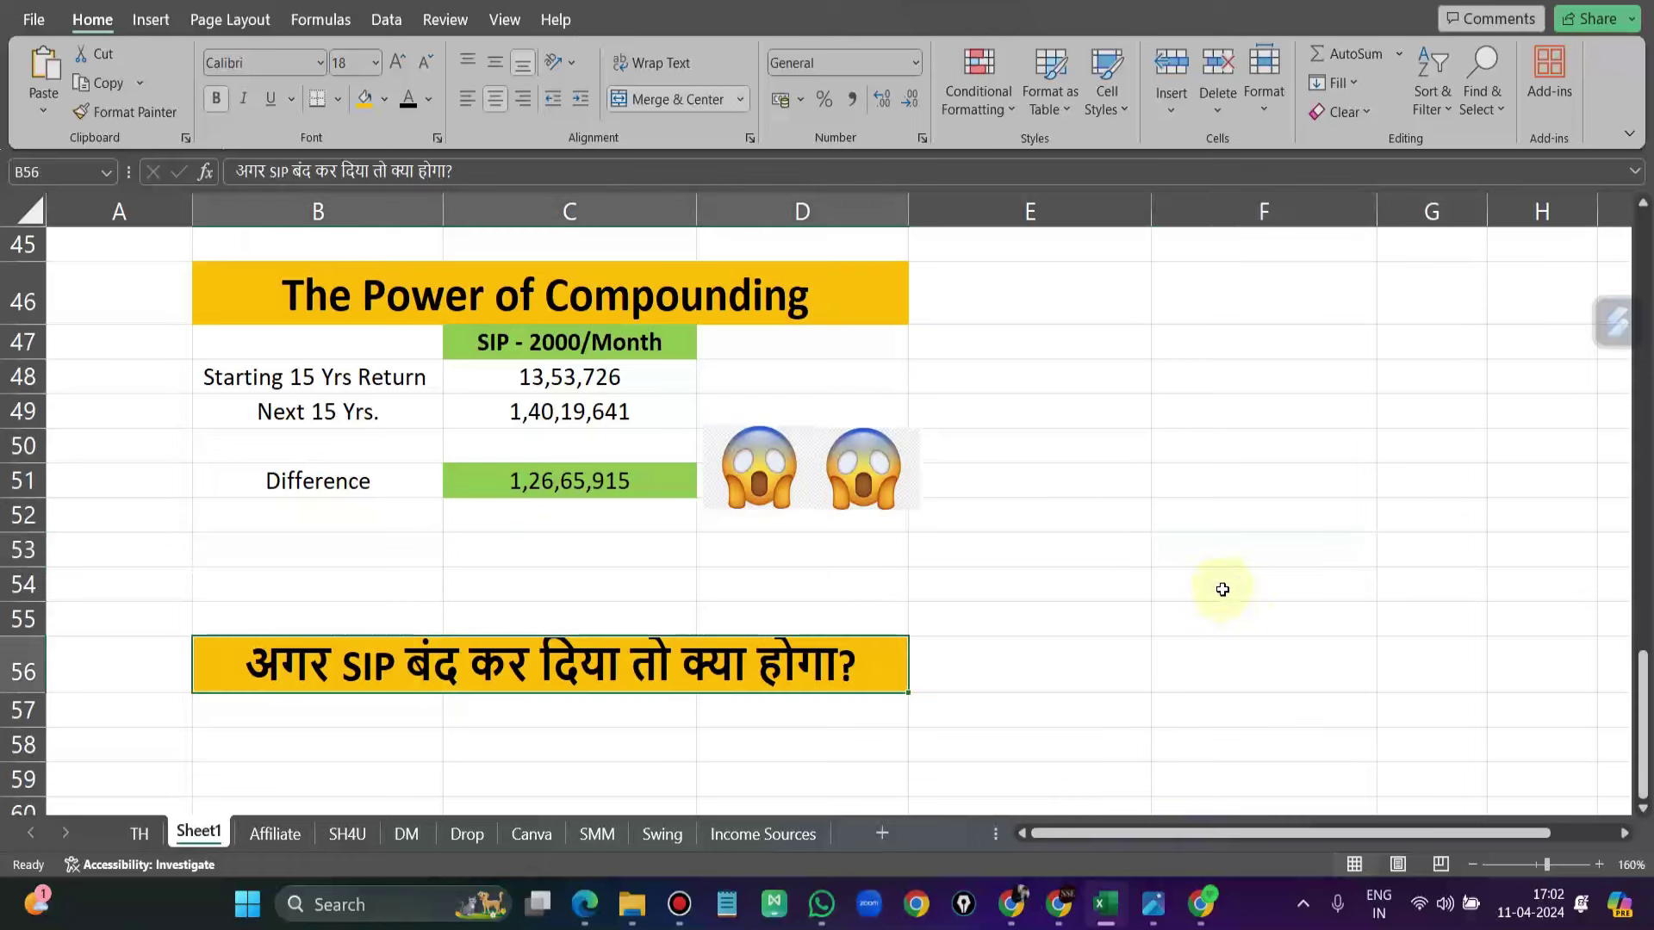
pyautogui.click(1037, 607)
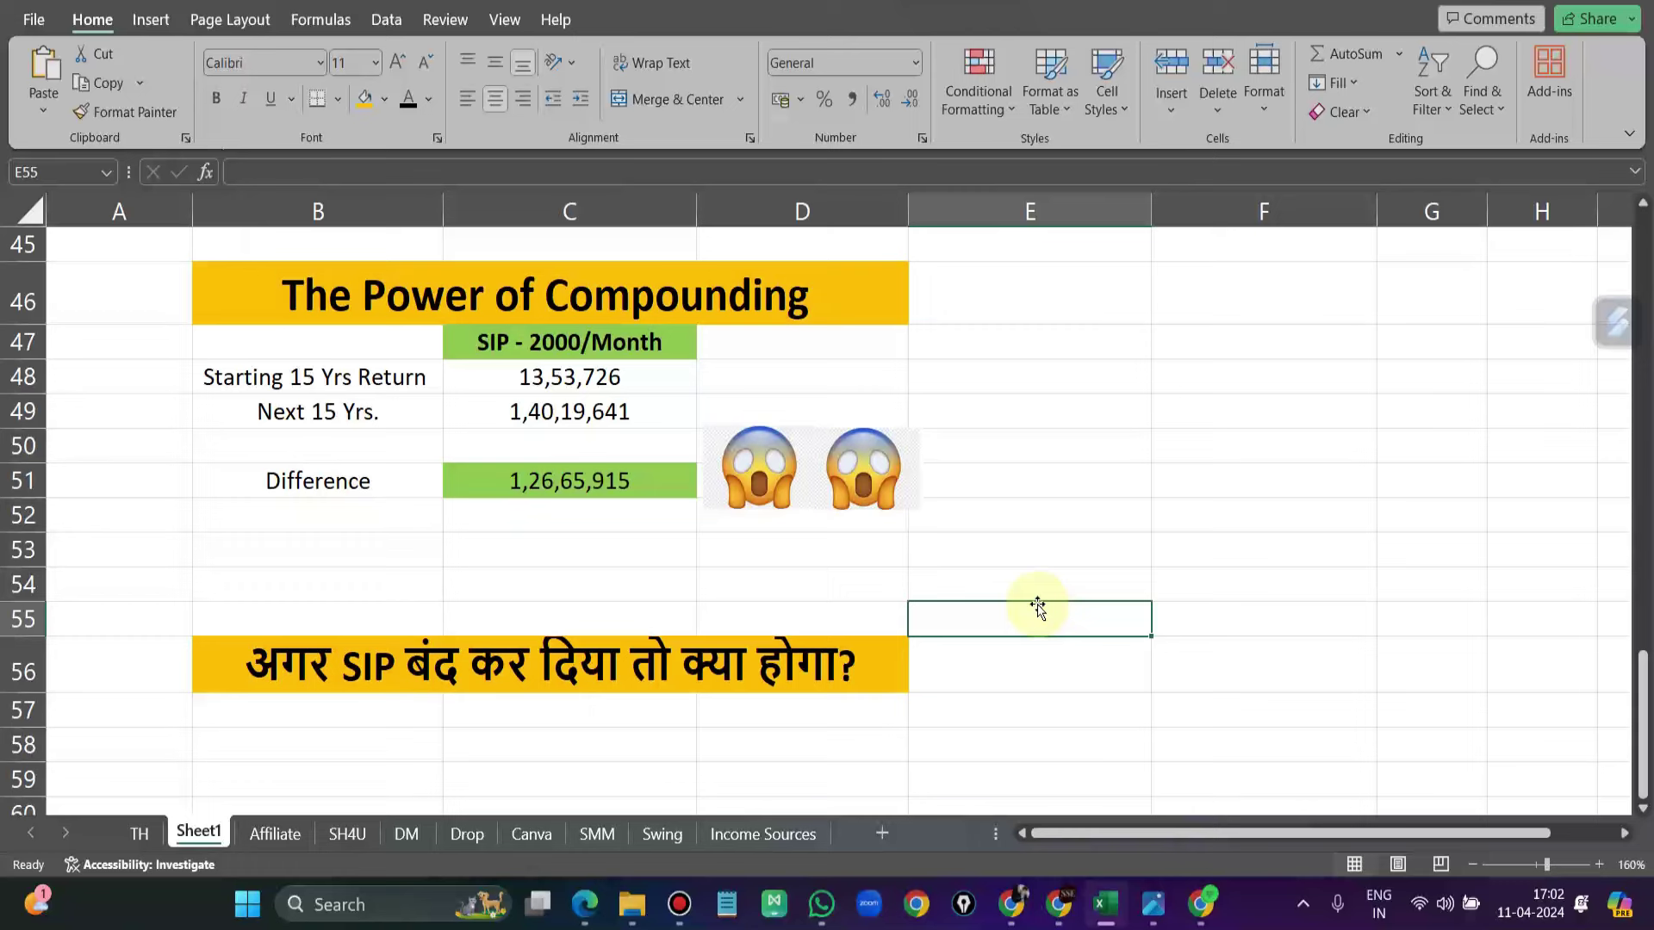
pyautogui.click(973, 679)
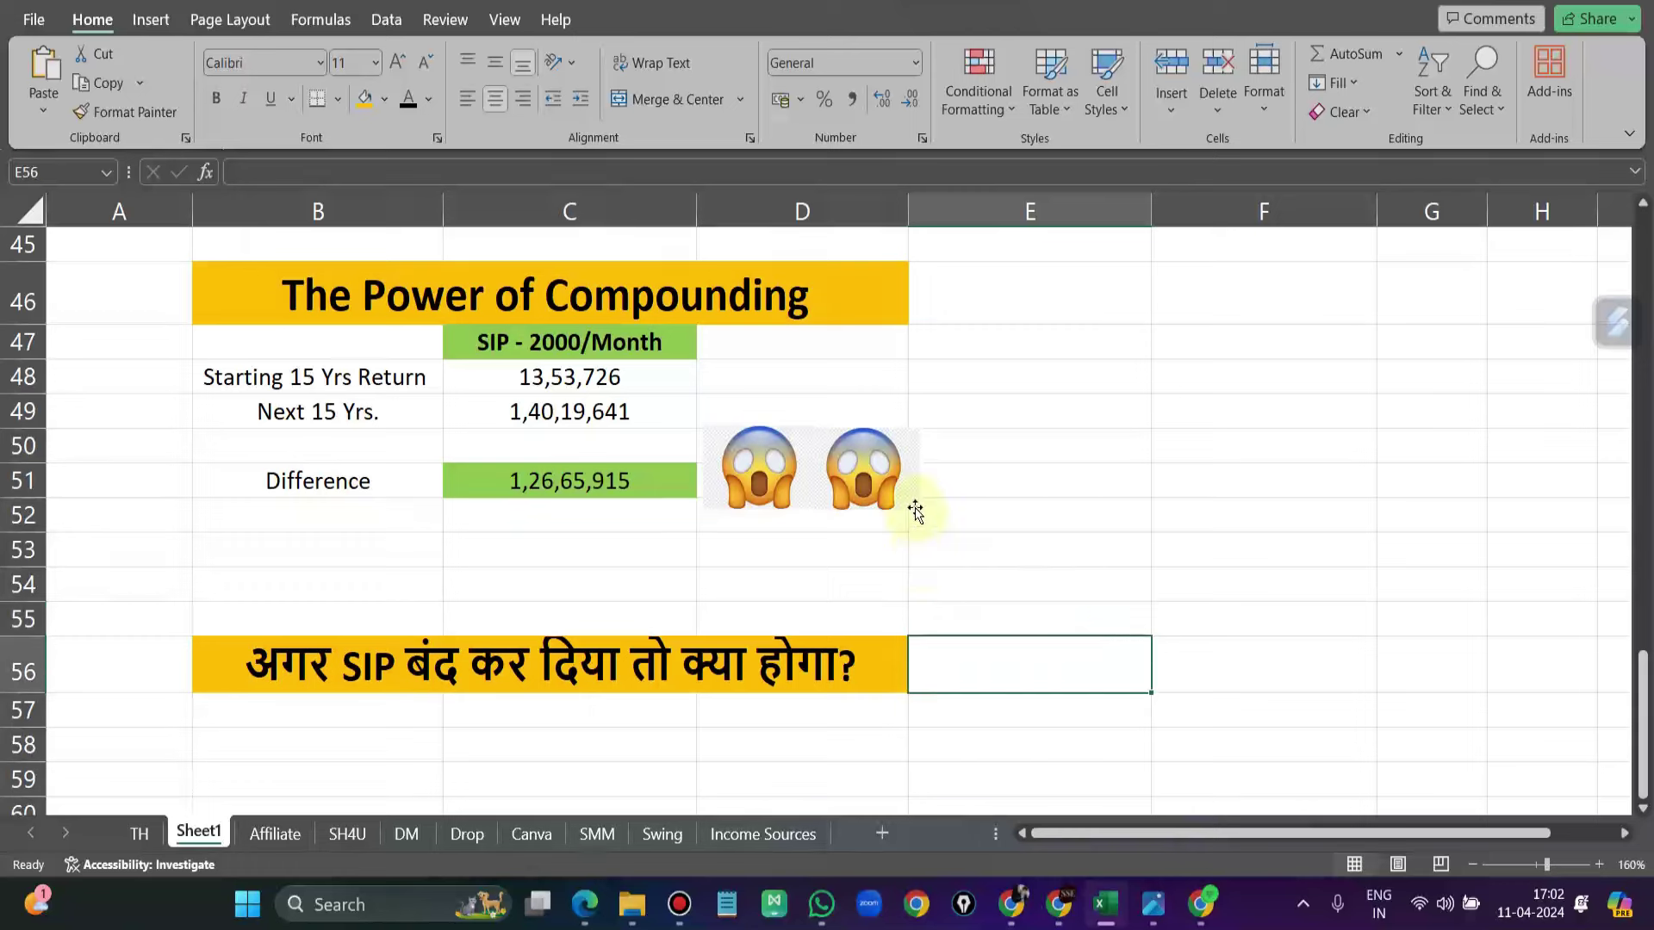
pyautogui.click(264, 292)
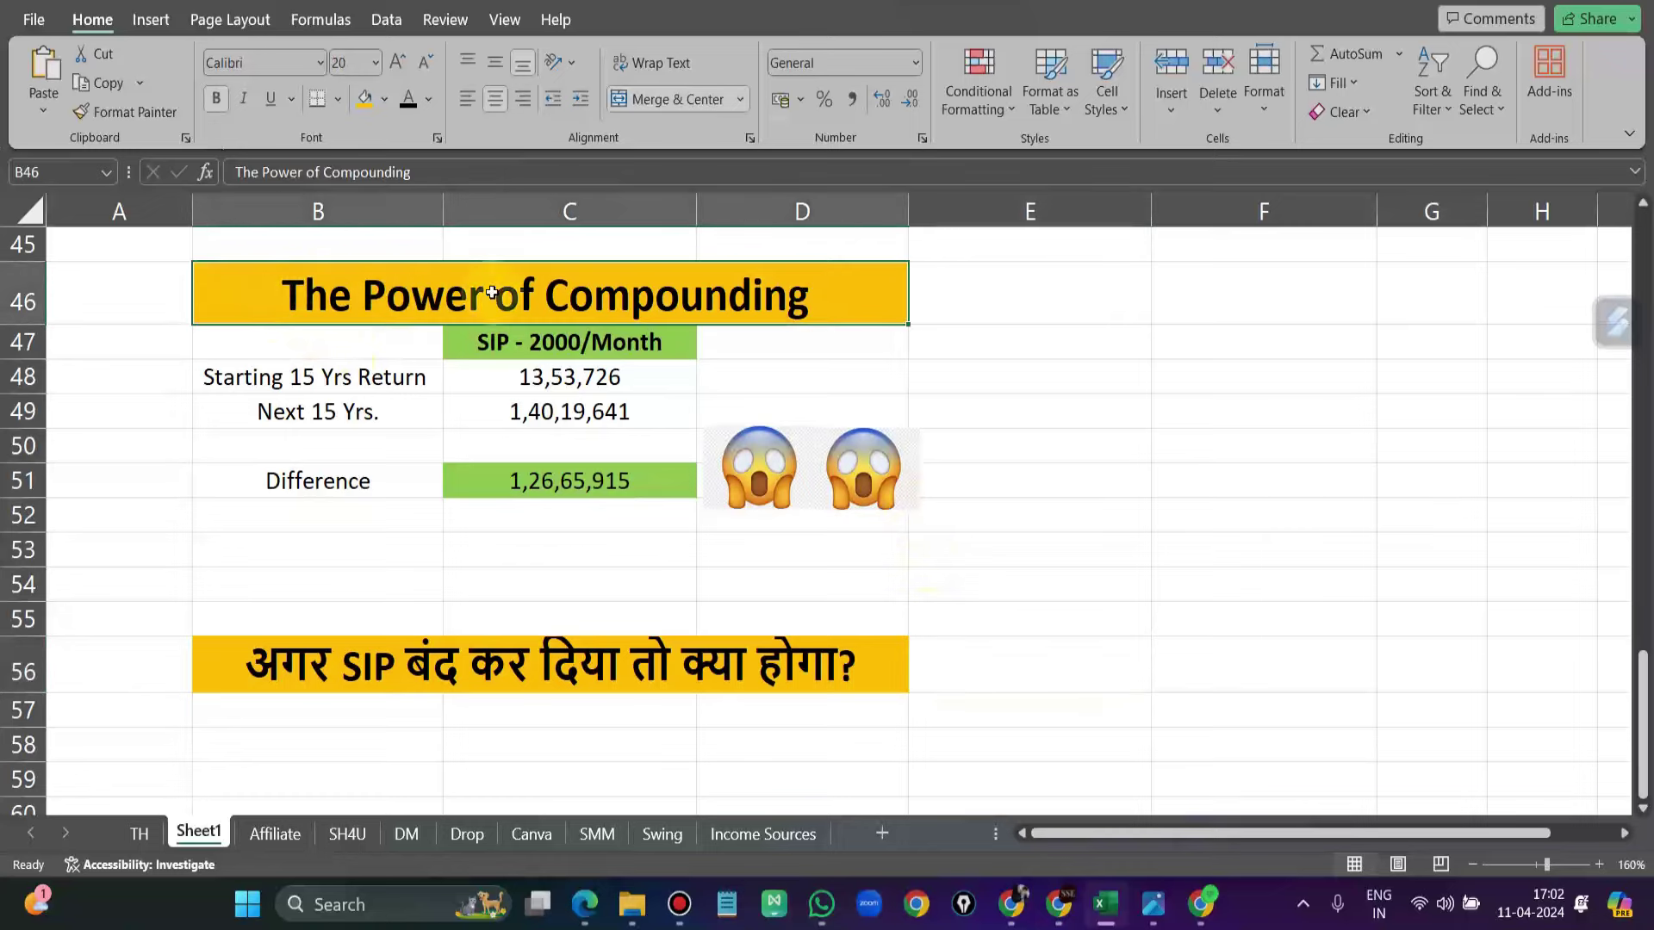
pyautogui.click(941, 291)
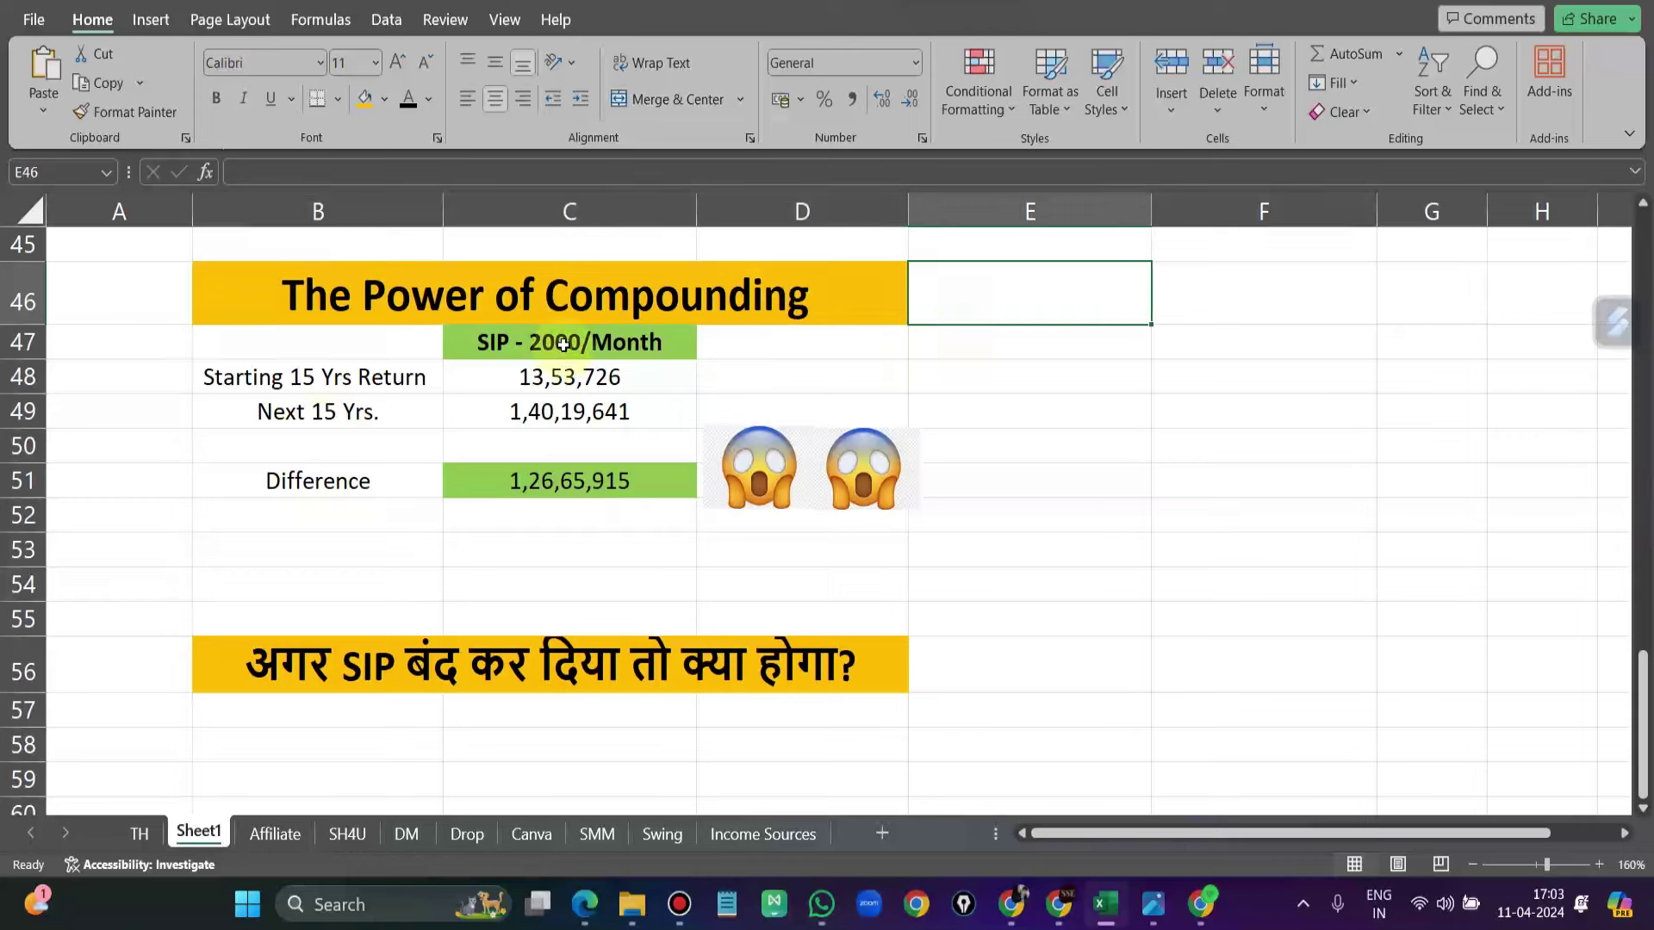
# Step: Examine the monthly SIP amount and its starting 15-year return in the compounding table
pyautogui.click(518, 343)
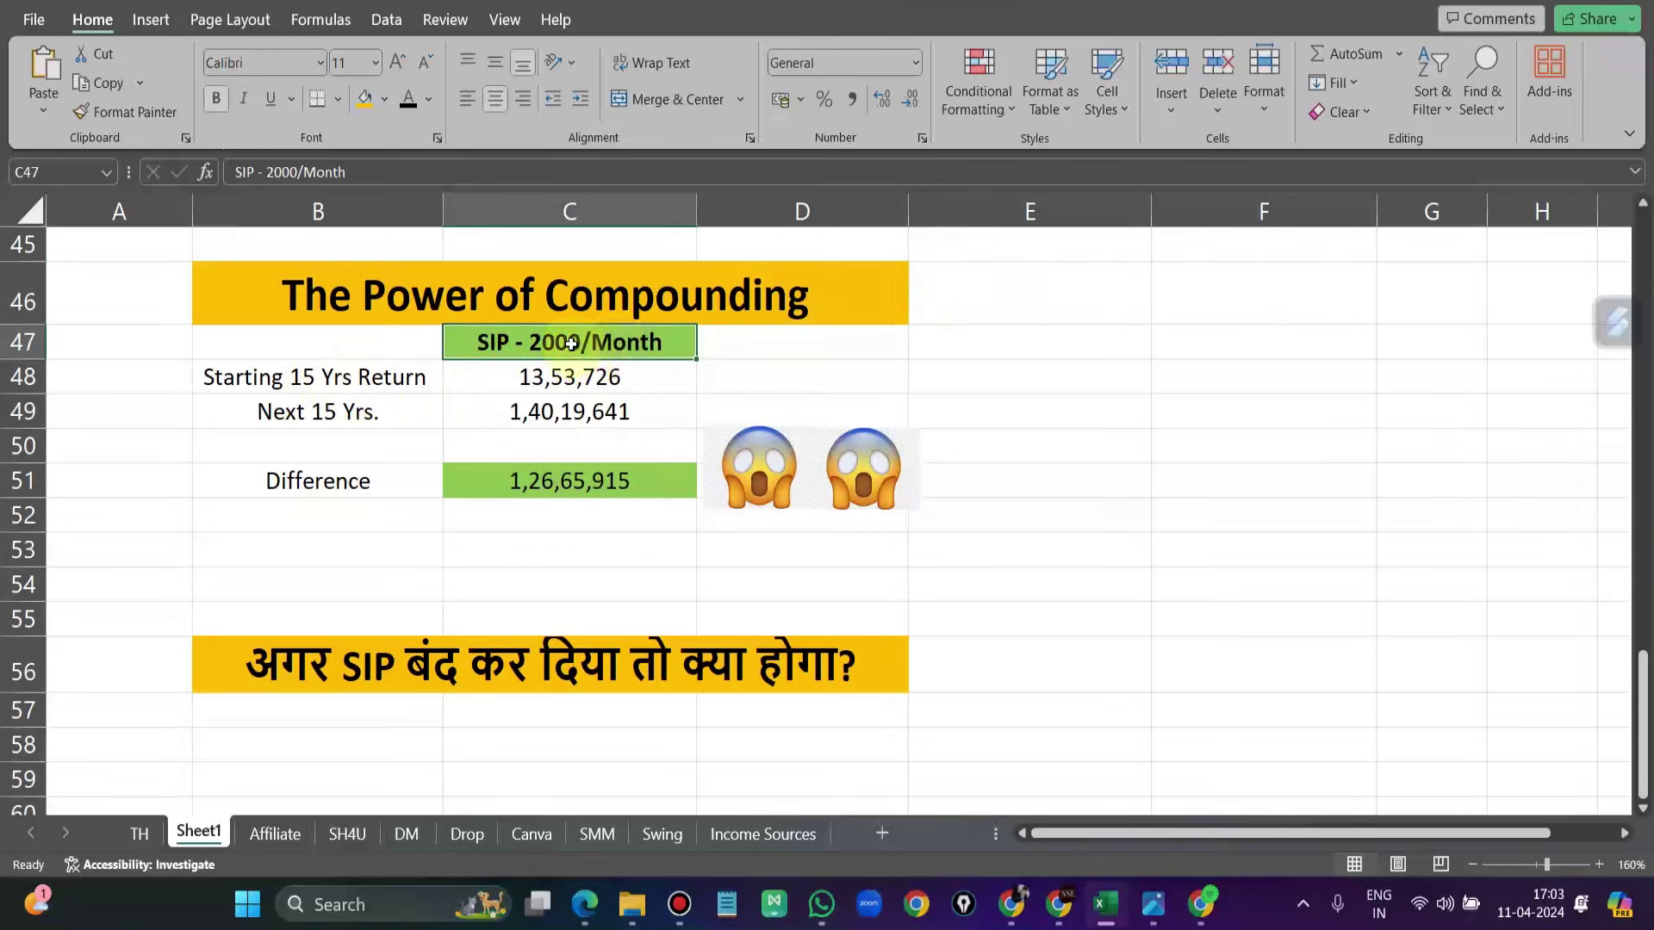
pyautogui.click(300, 376)
pyautogui.doubleClick(233, 376)
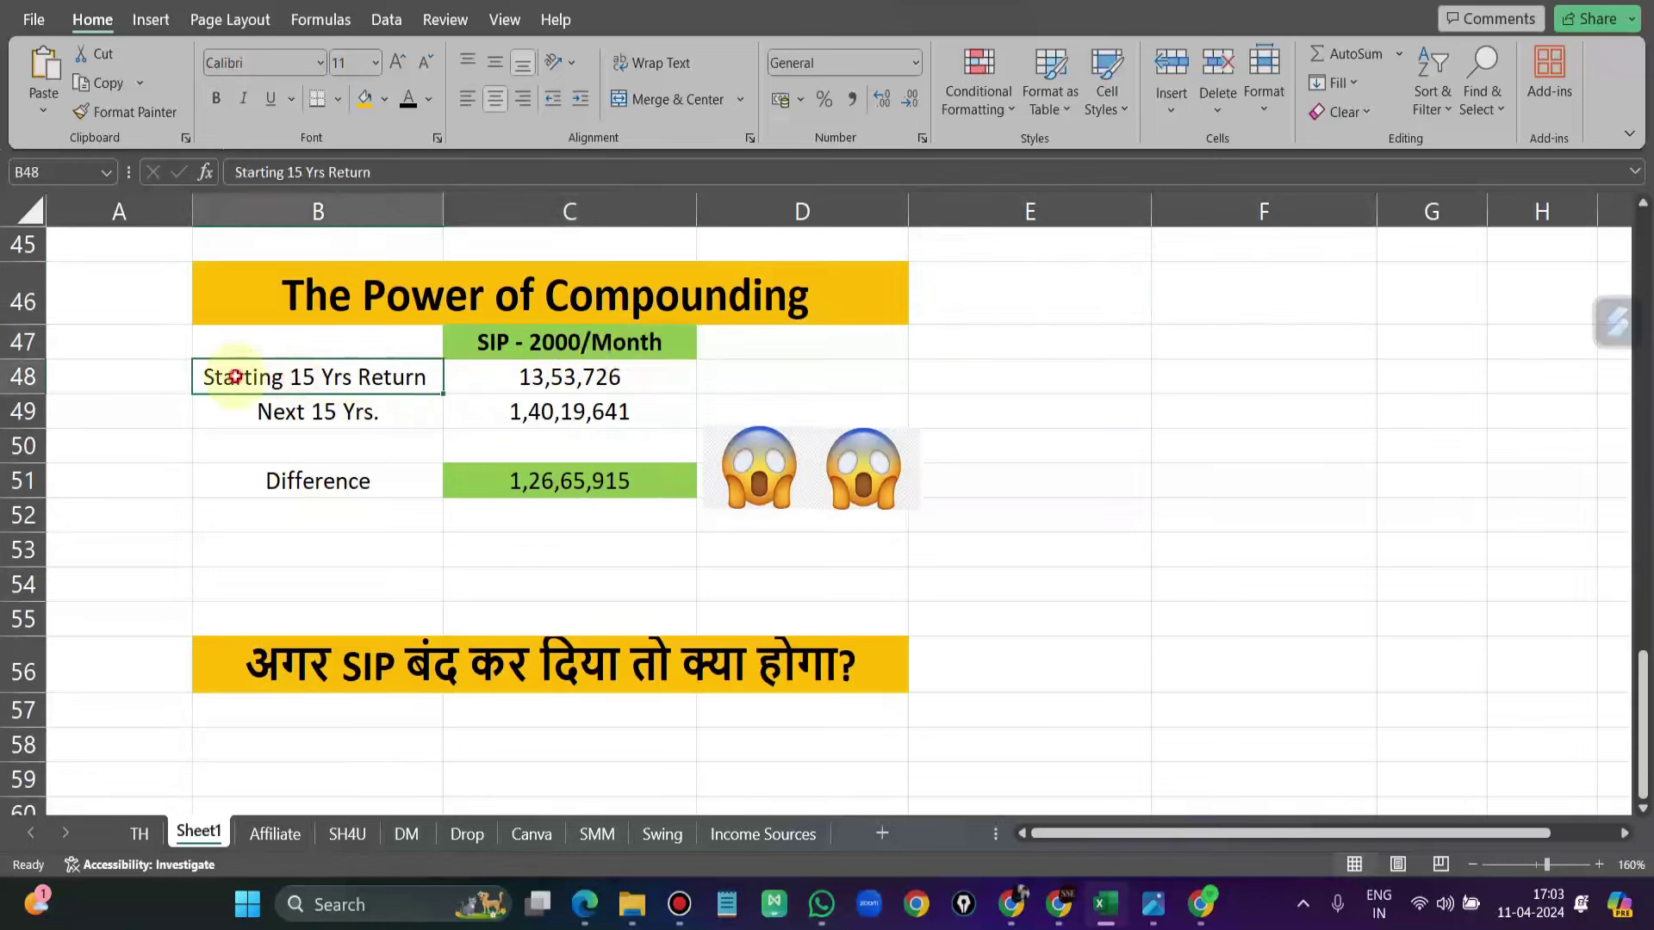
pyautogui.click(164, 383)
pyautogui.click(285, 376)
pyautogui.click(487, 384)
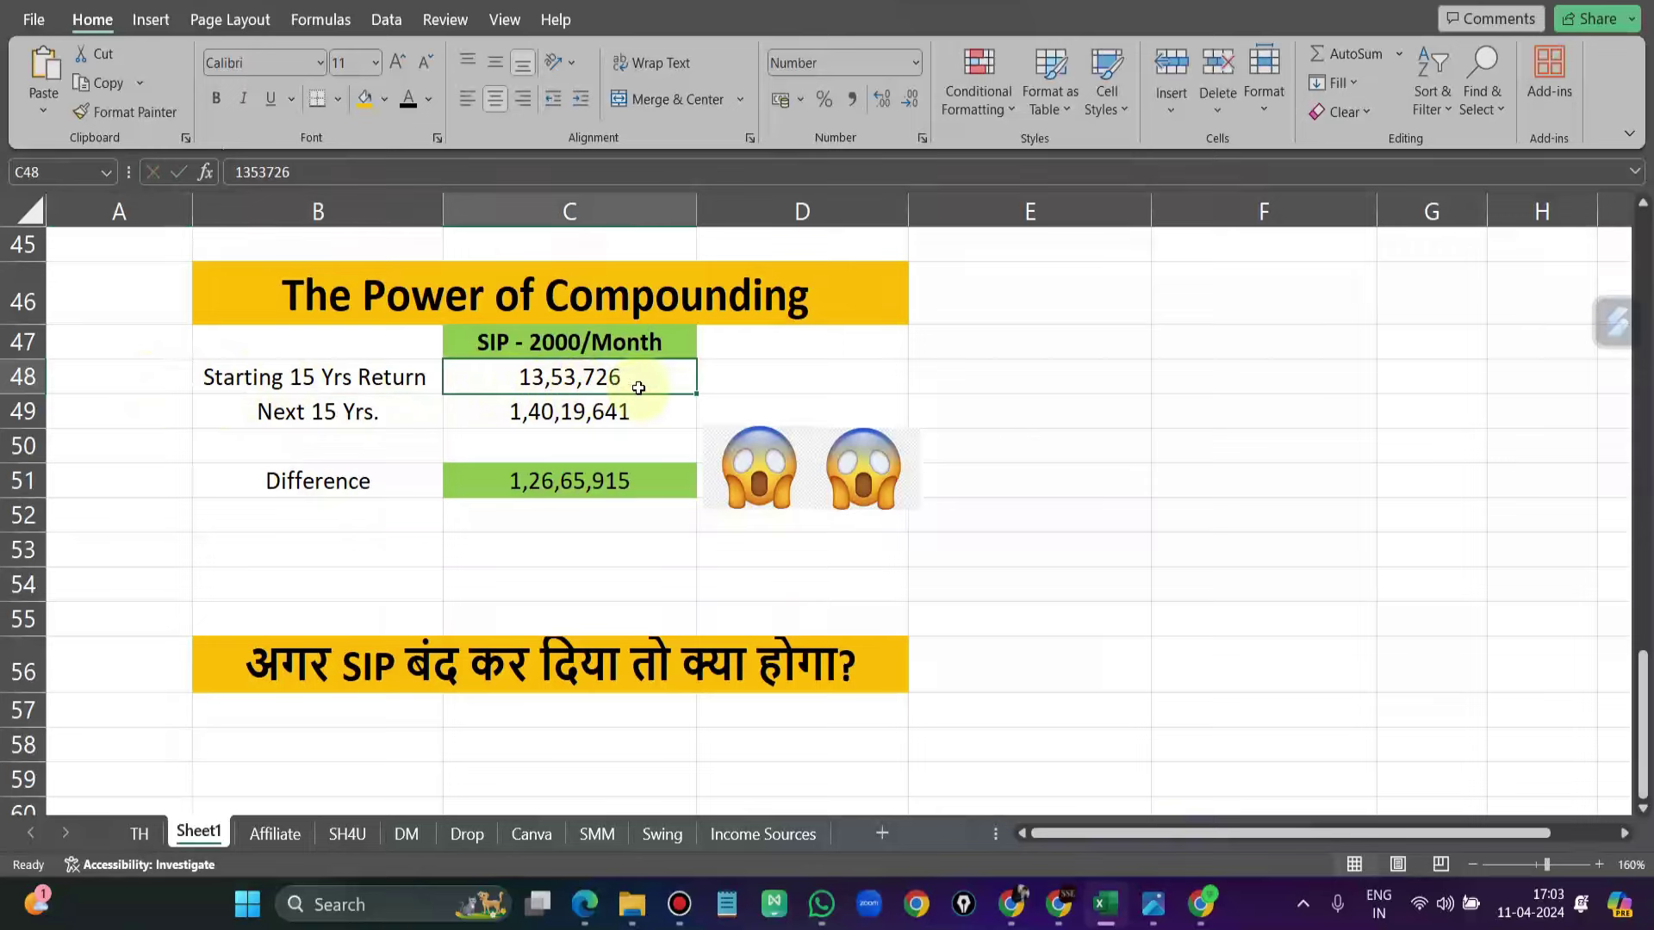
pyautogui.click(368, 377)
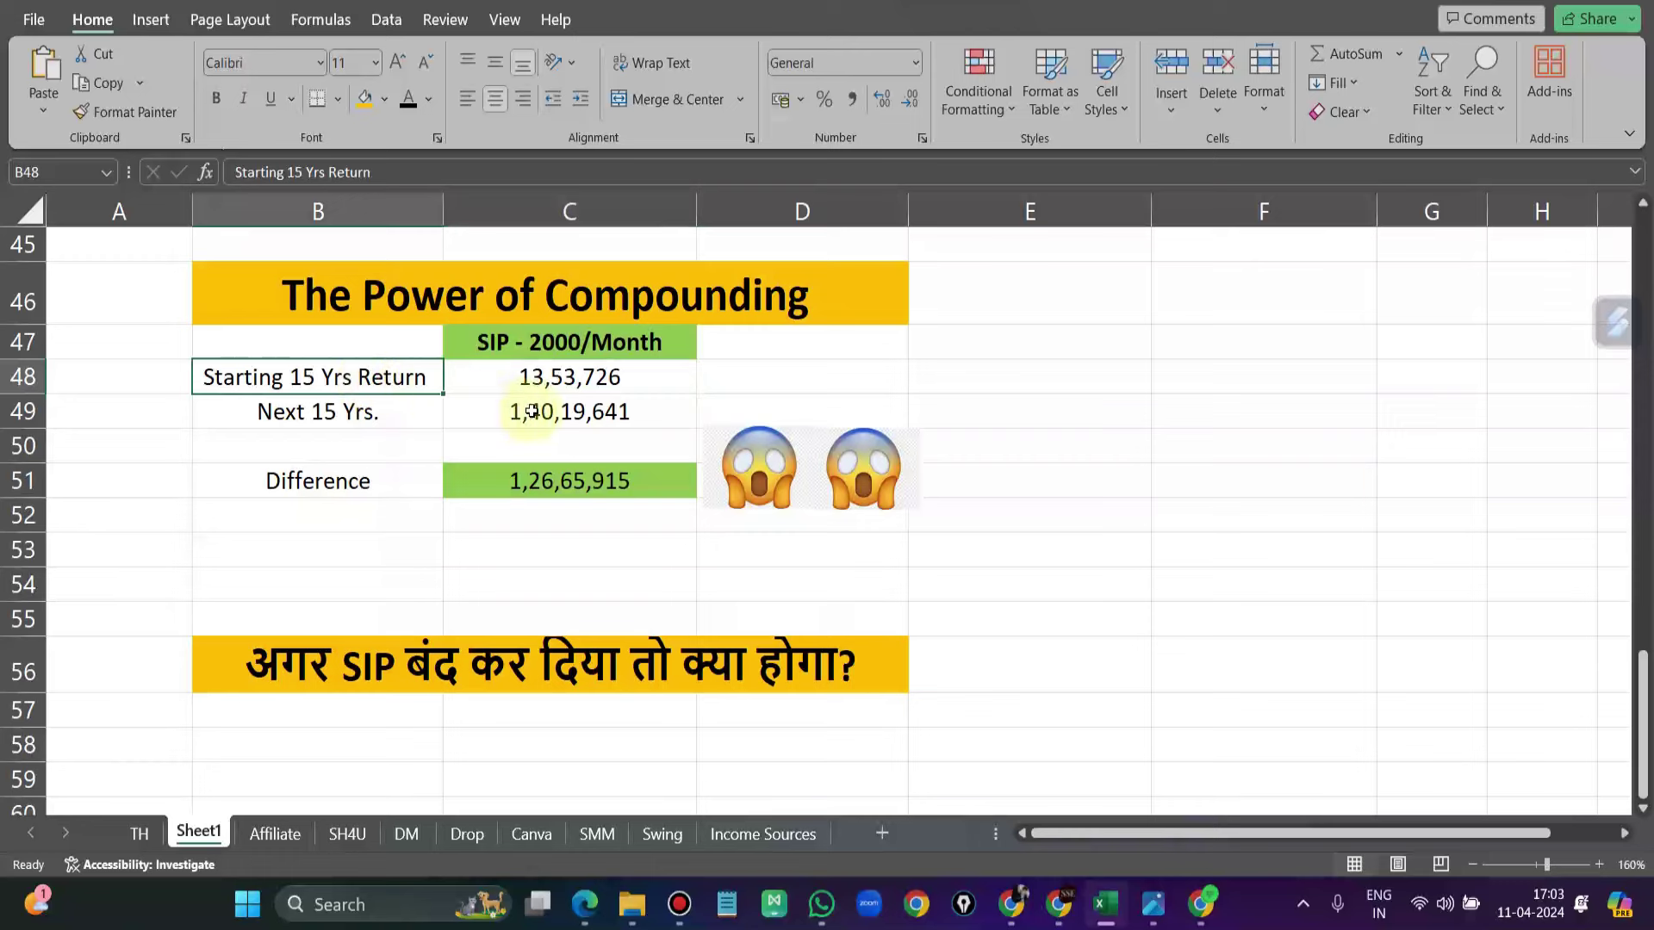
pyautogui.click(574, 378)
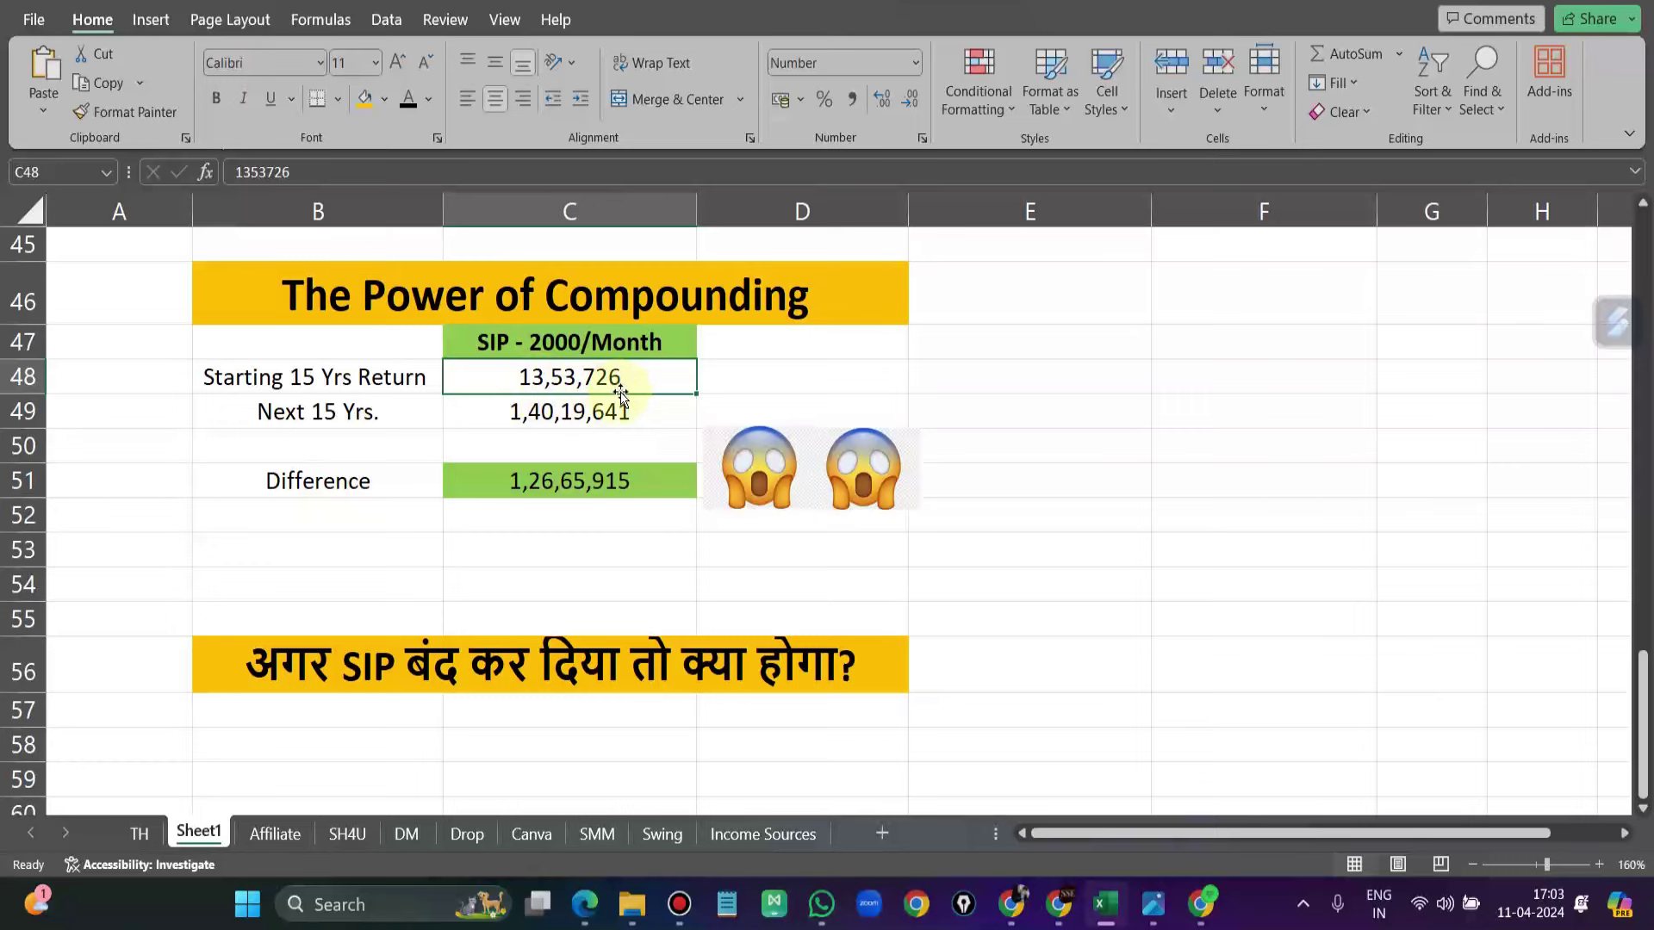
# Step: Compare the starting 15-year return with the next 15-year return under "The Power of Compounding"
pyautogui.click(376, 381)
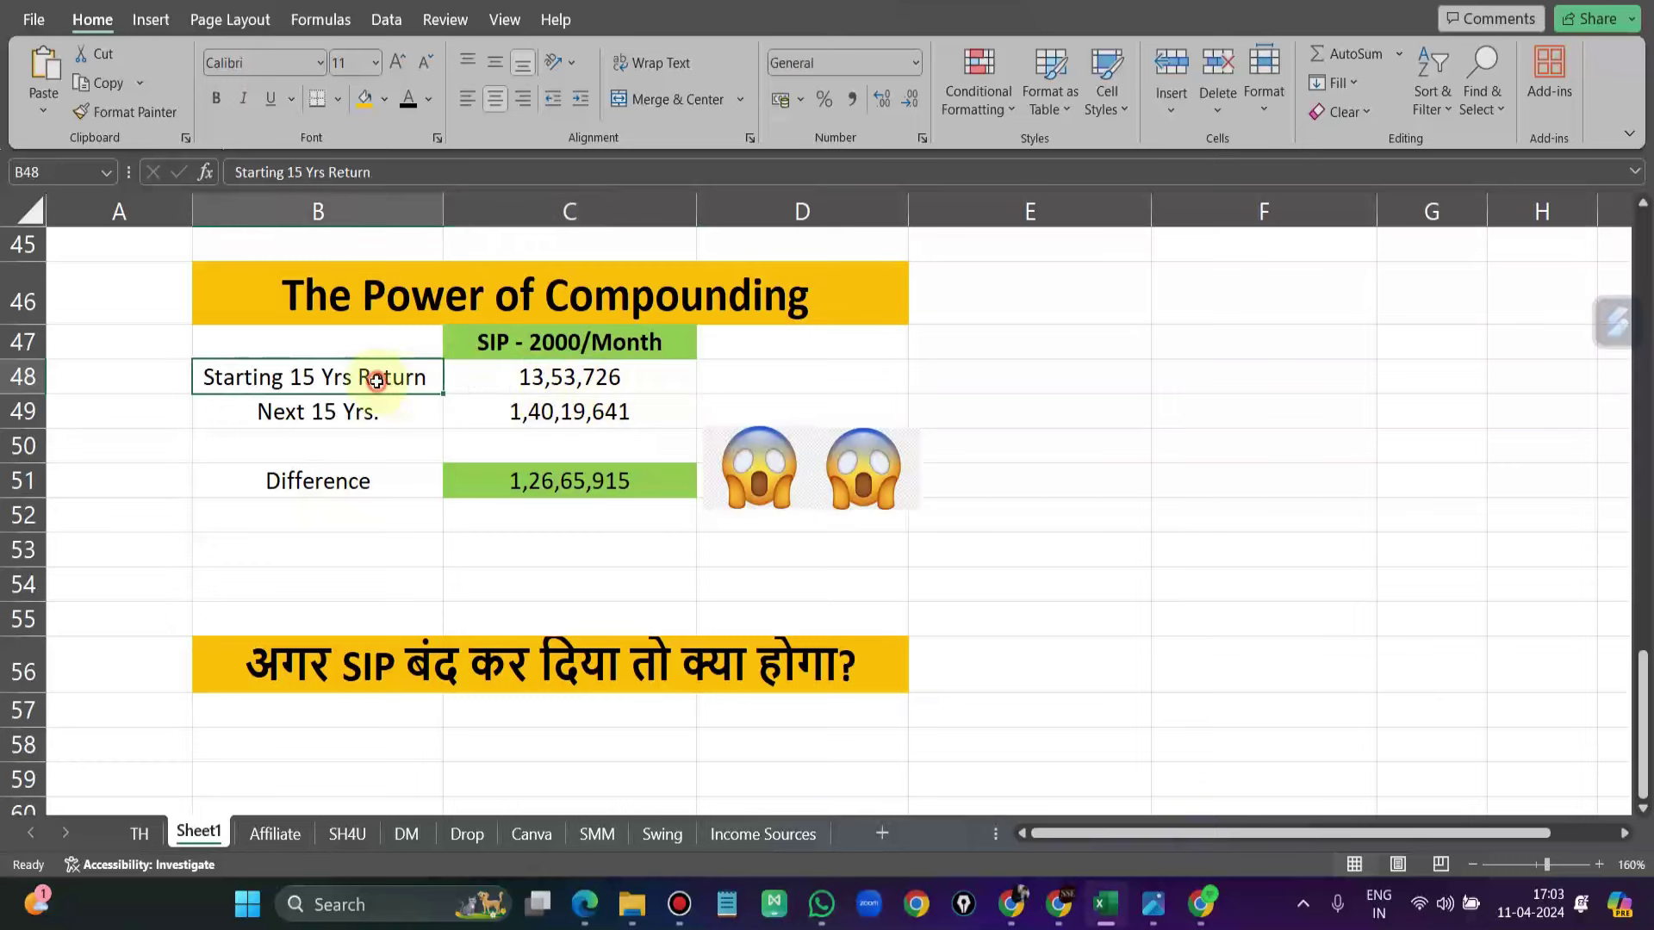
pyautogui.click(369, 412)
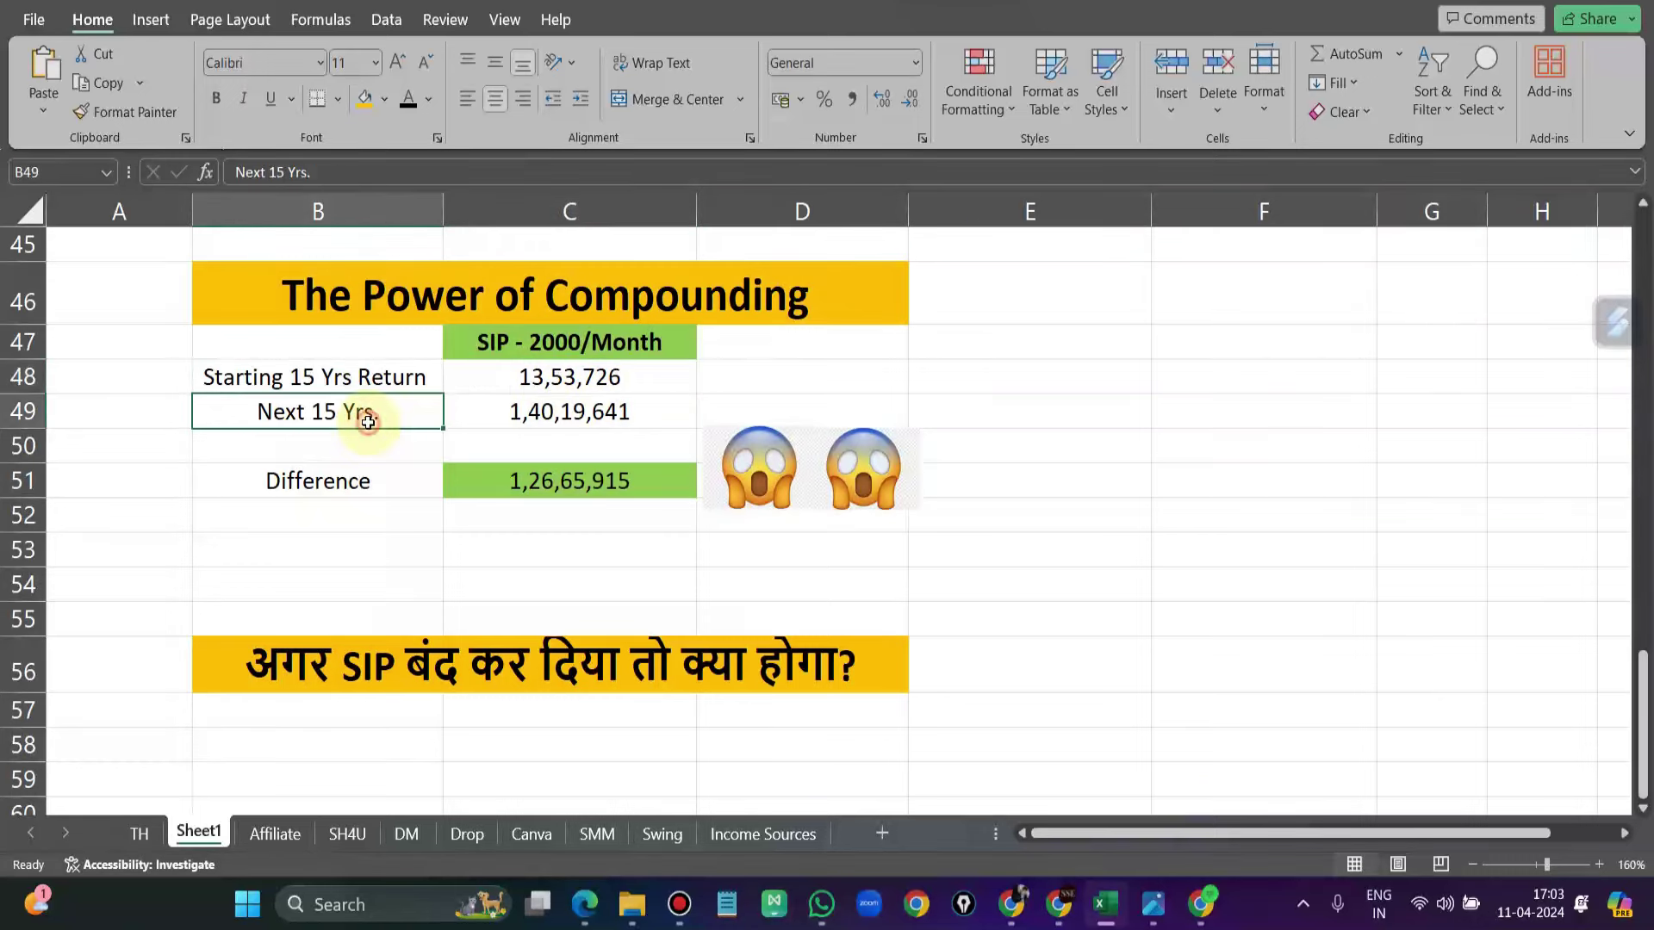
pyautogui.click(371, 379)
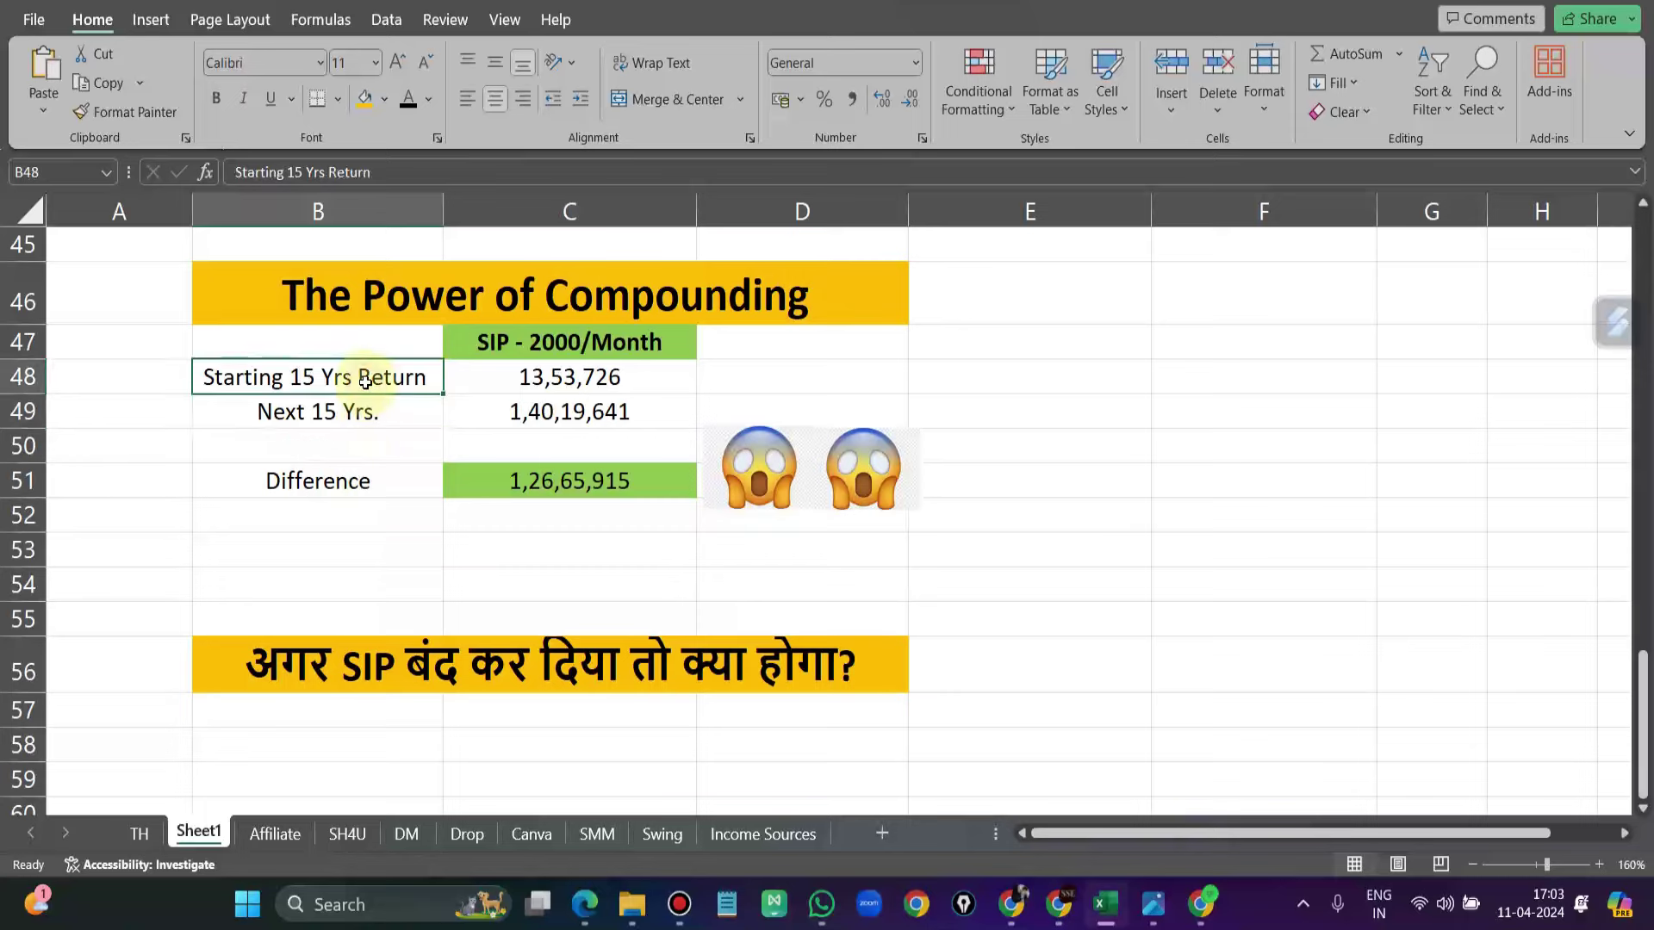
pyautogui.click(569, 382)
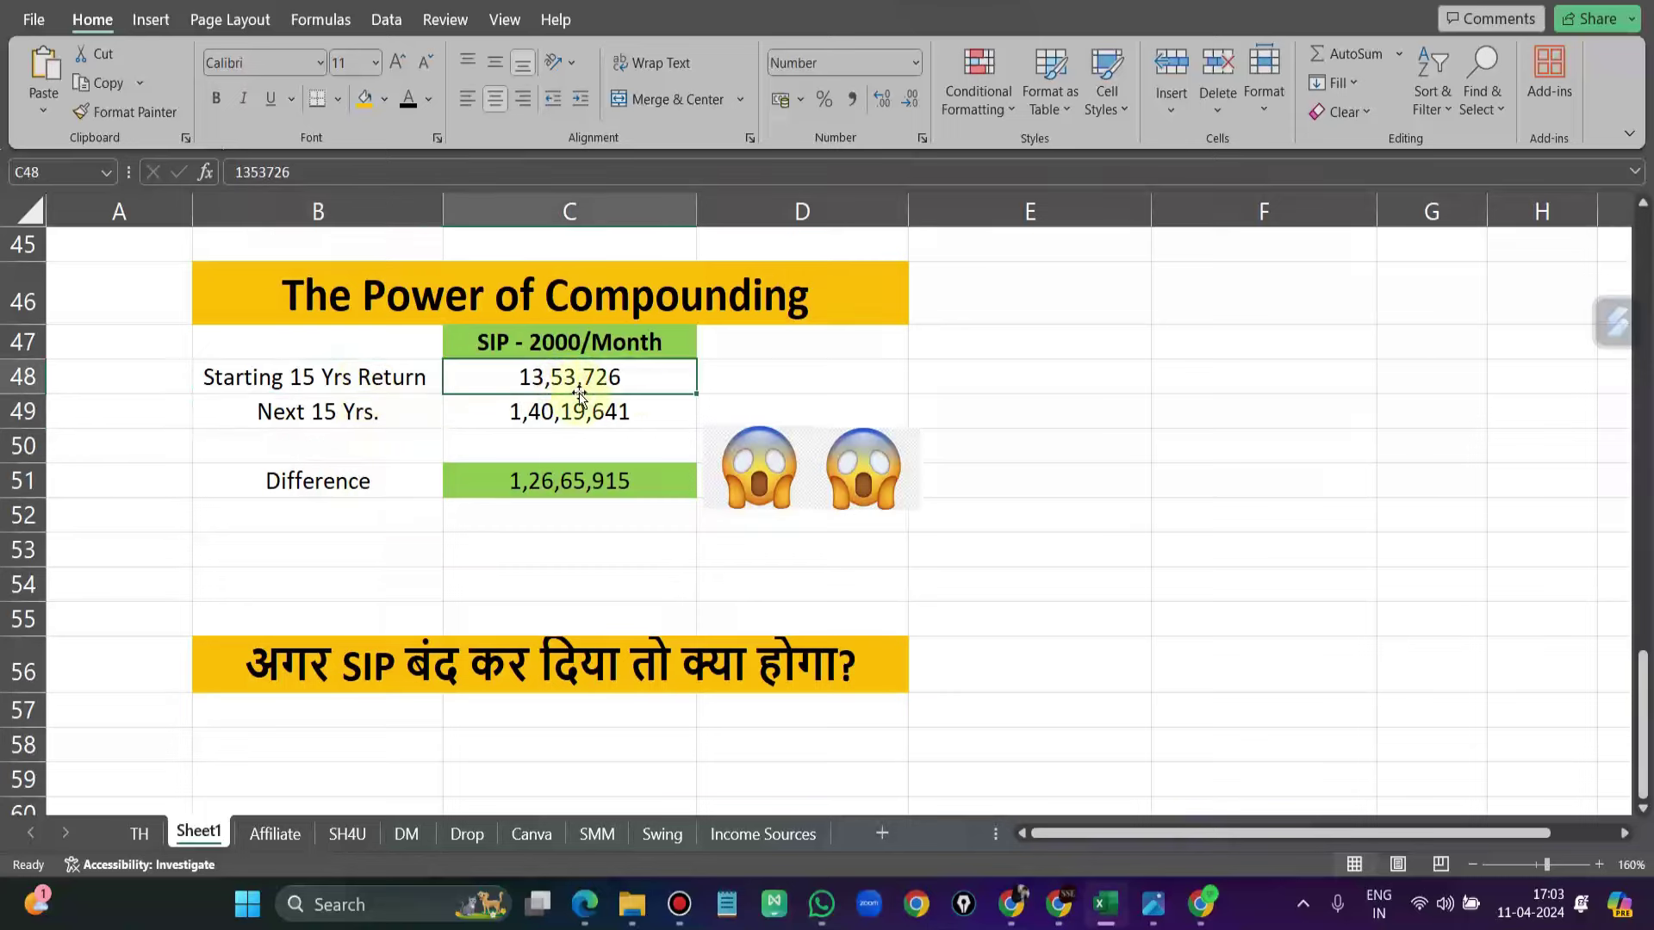
pyautogui.click(376, 416)
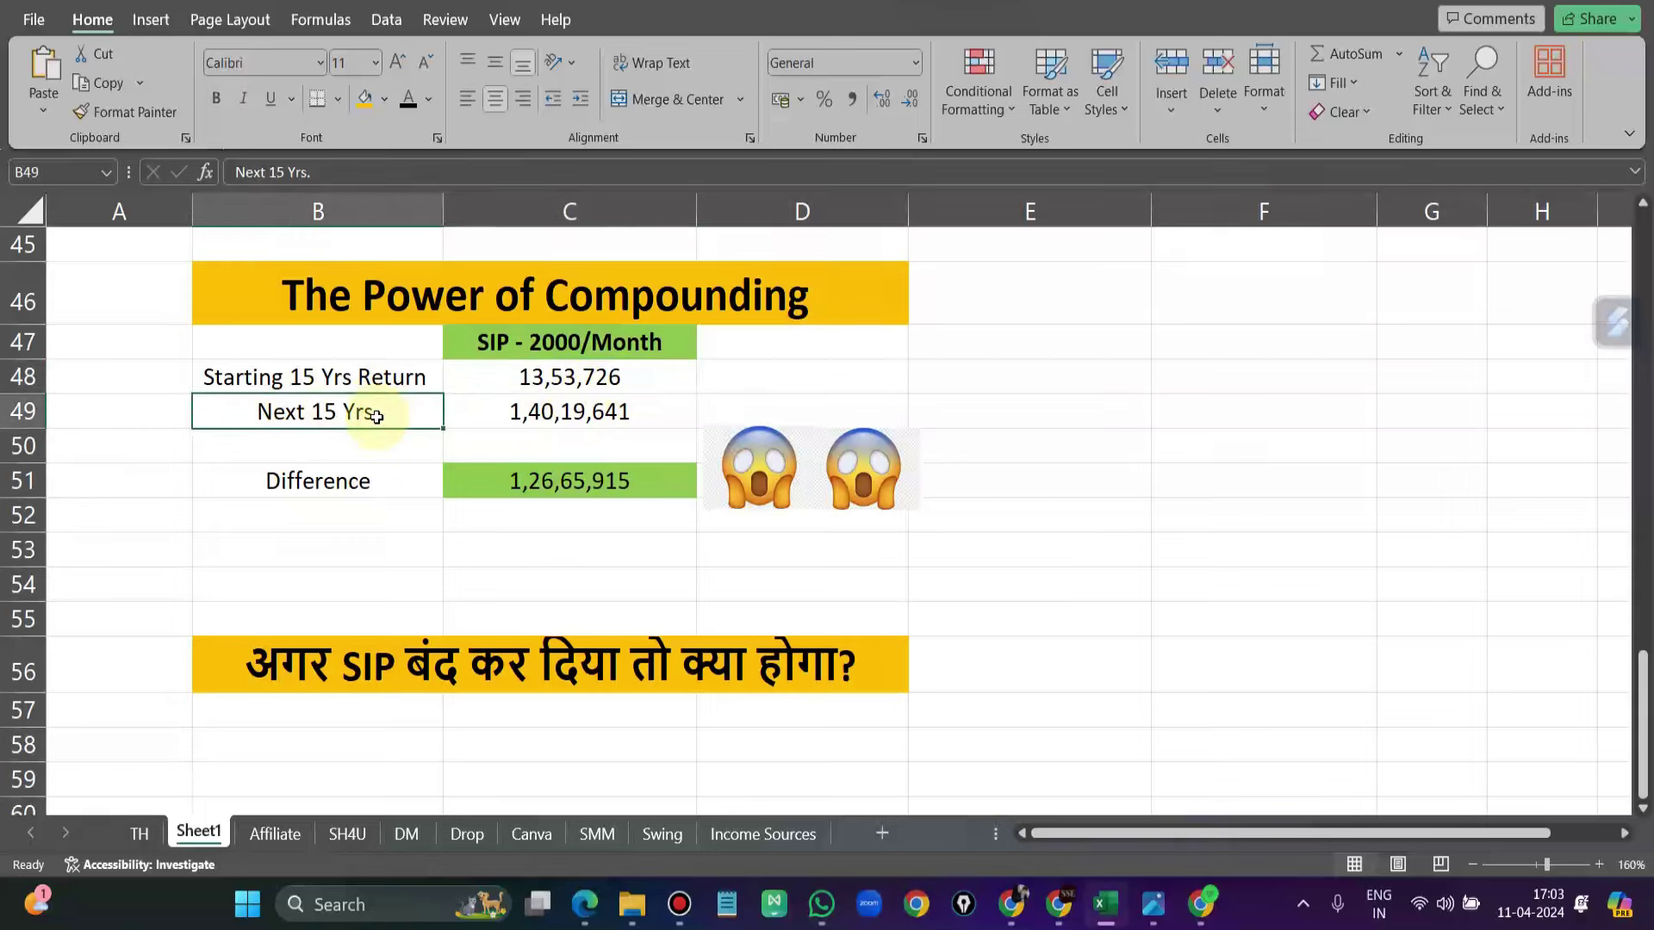
pyautogui.click(512, 417)
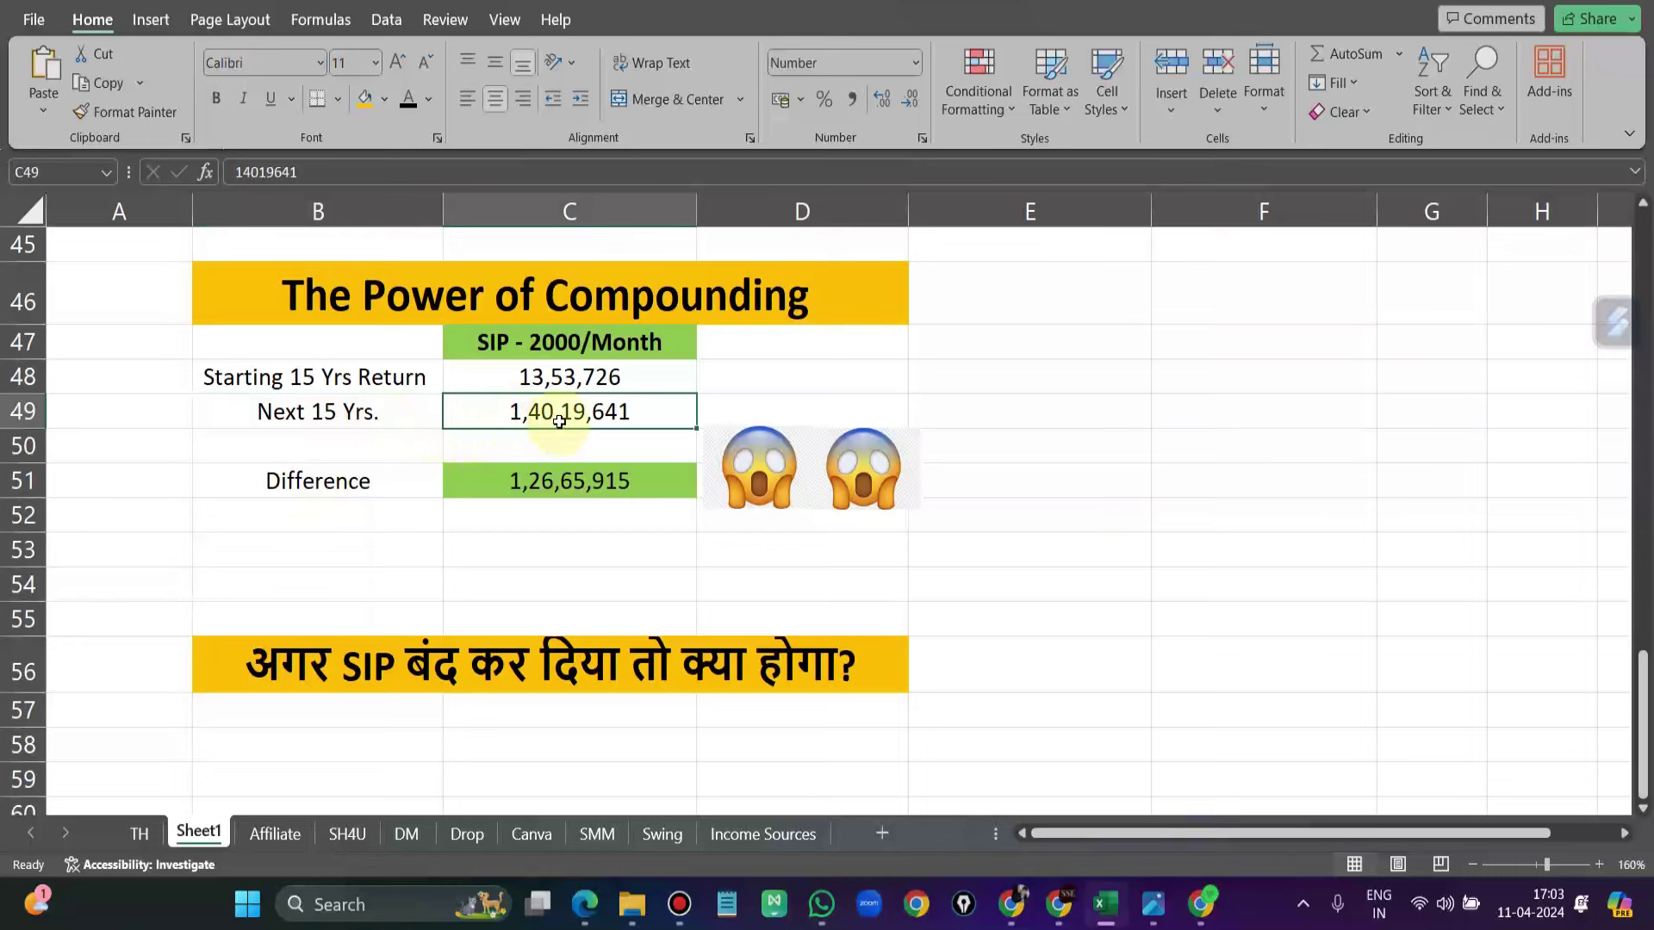
pyautogui.click(410, 298)
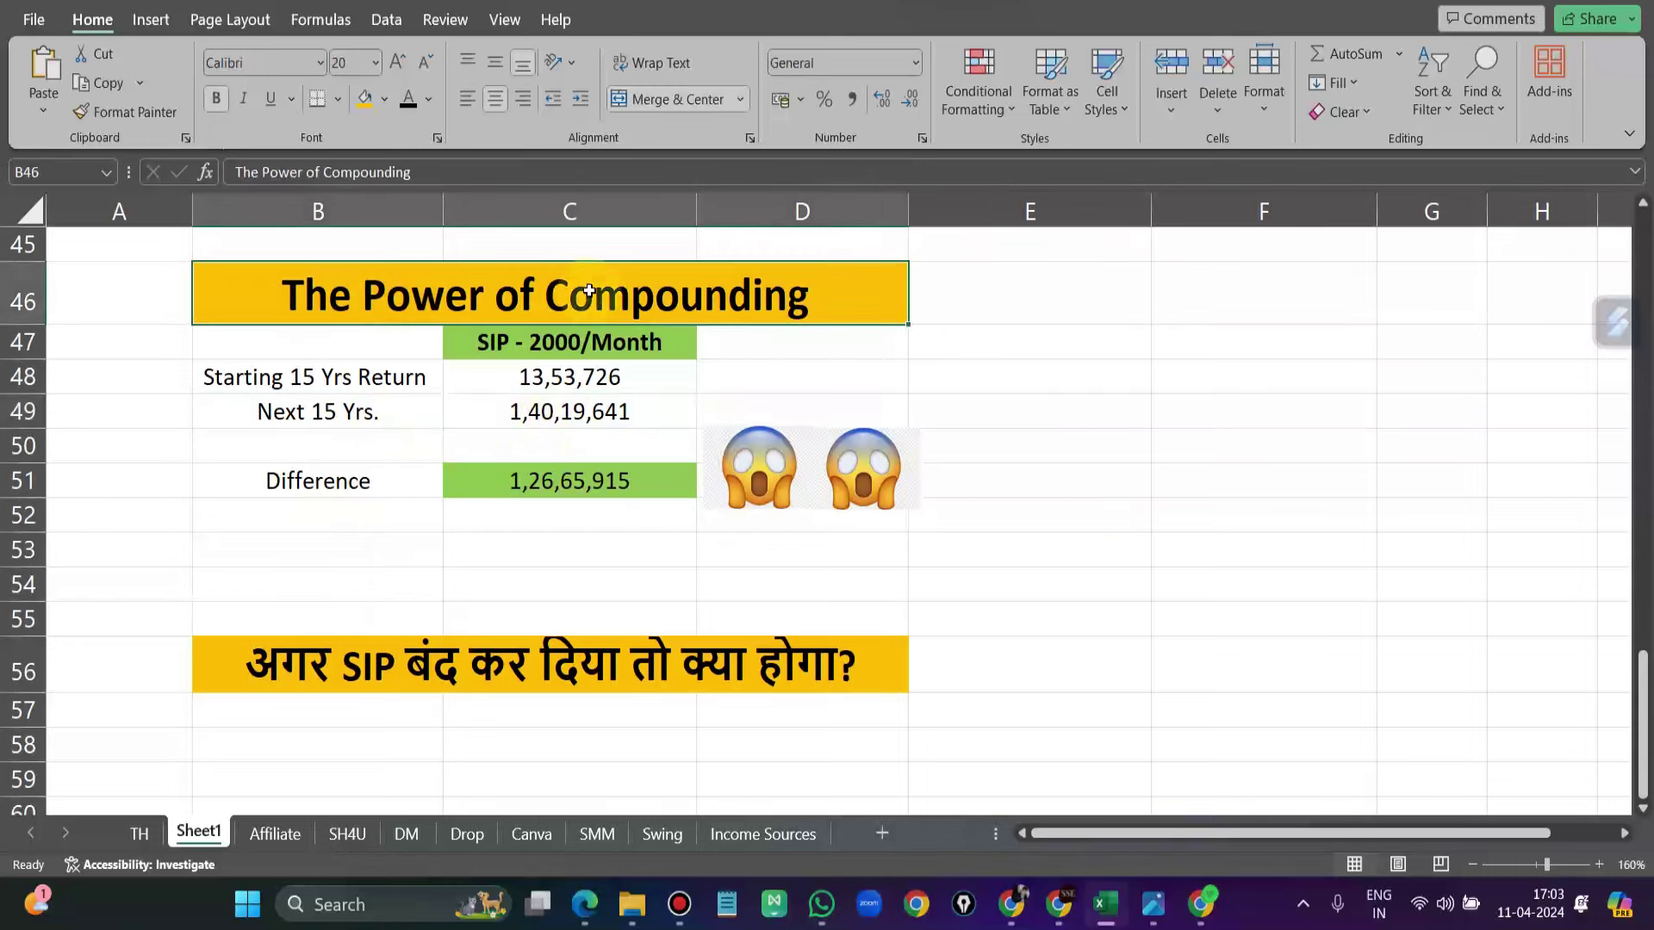
pyautogui.click(593, 423)
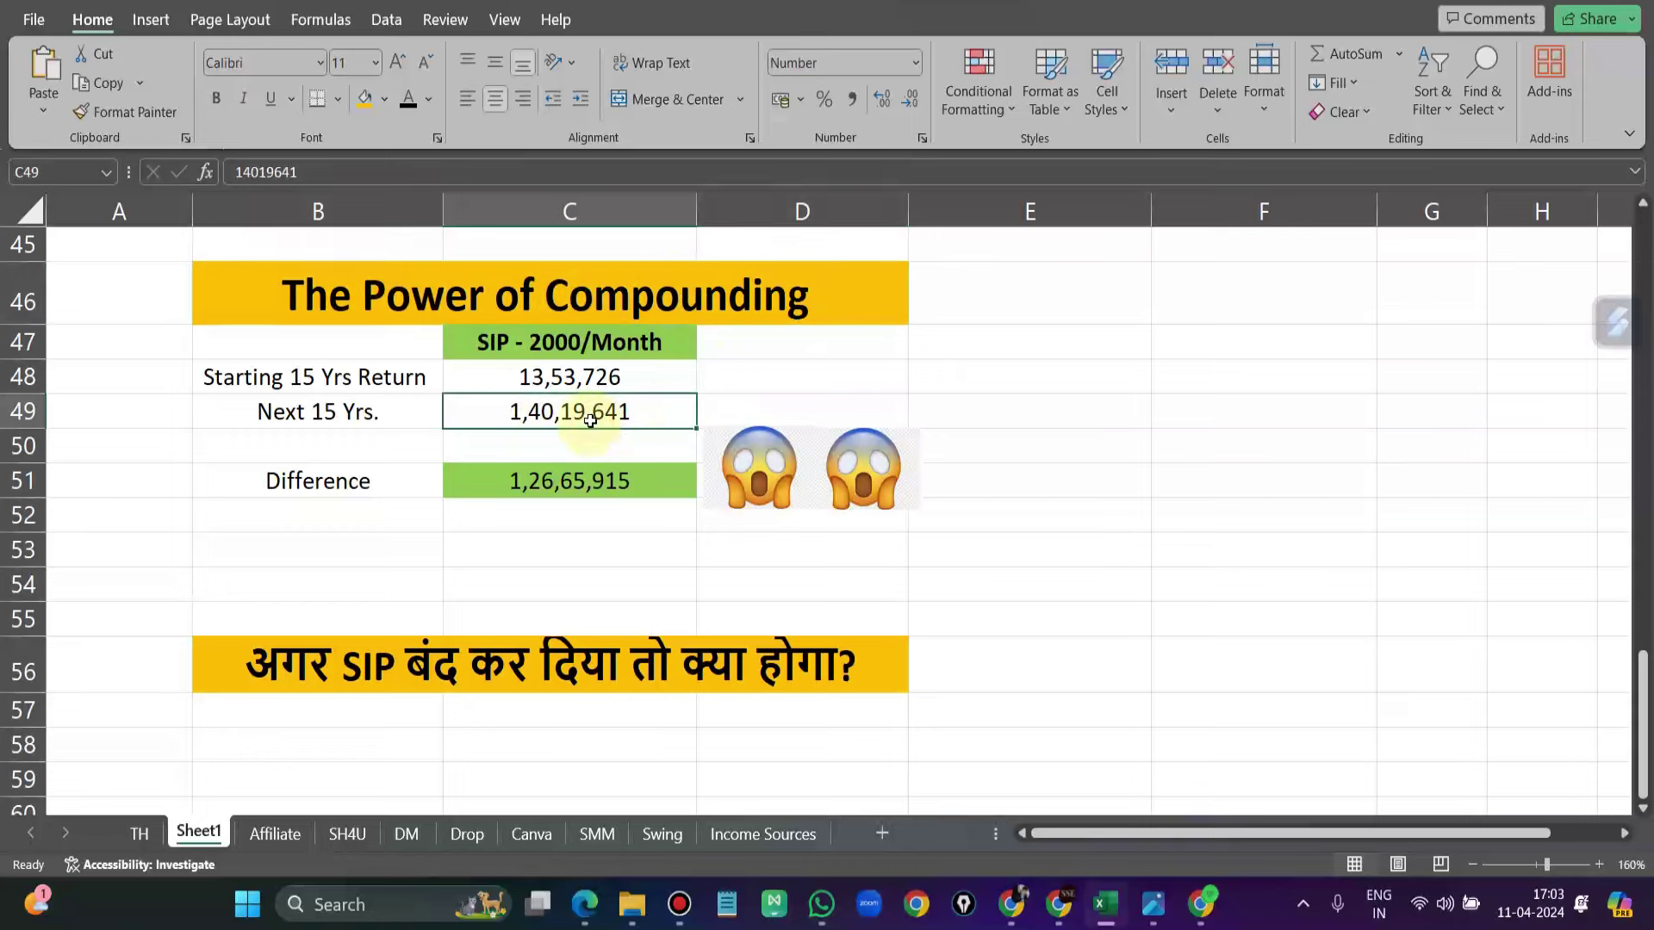
# Step: Examine the Difference row and relate it to the two 15-year returns above it
pyautogui.click(343, 481)
pyautogui.click(603, 484)
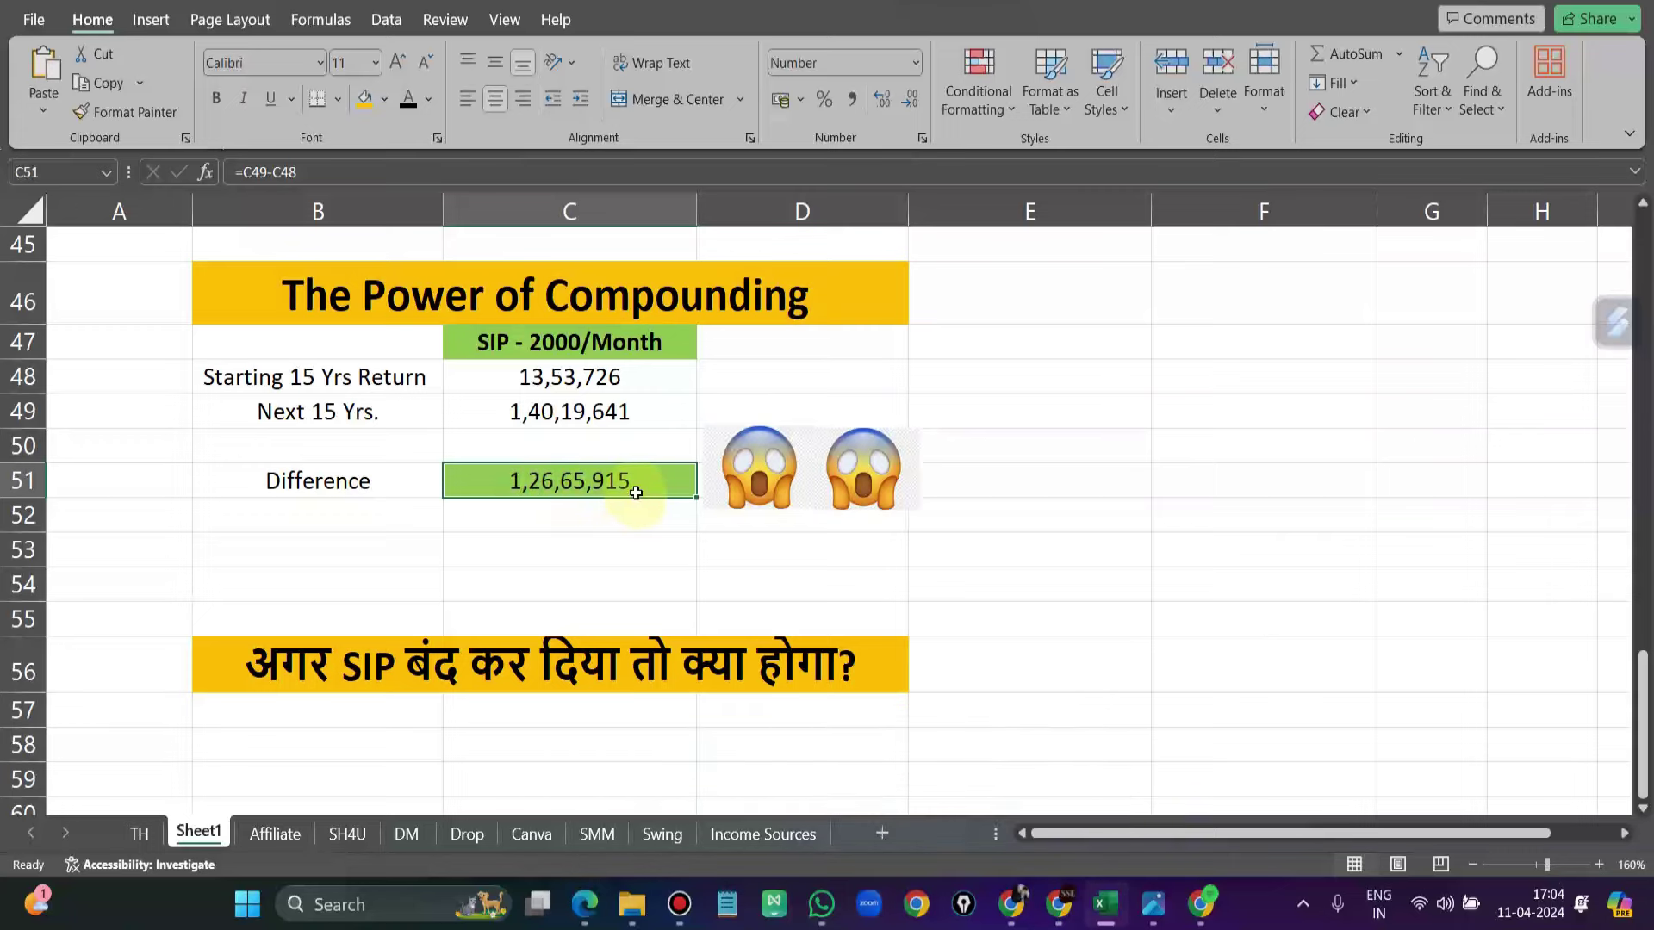
pyautogui.click(341, 376)
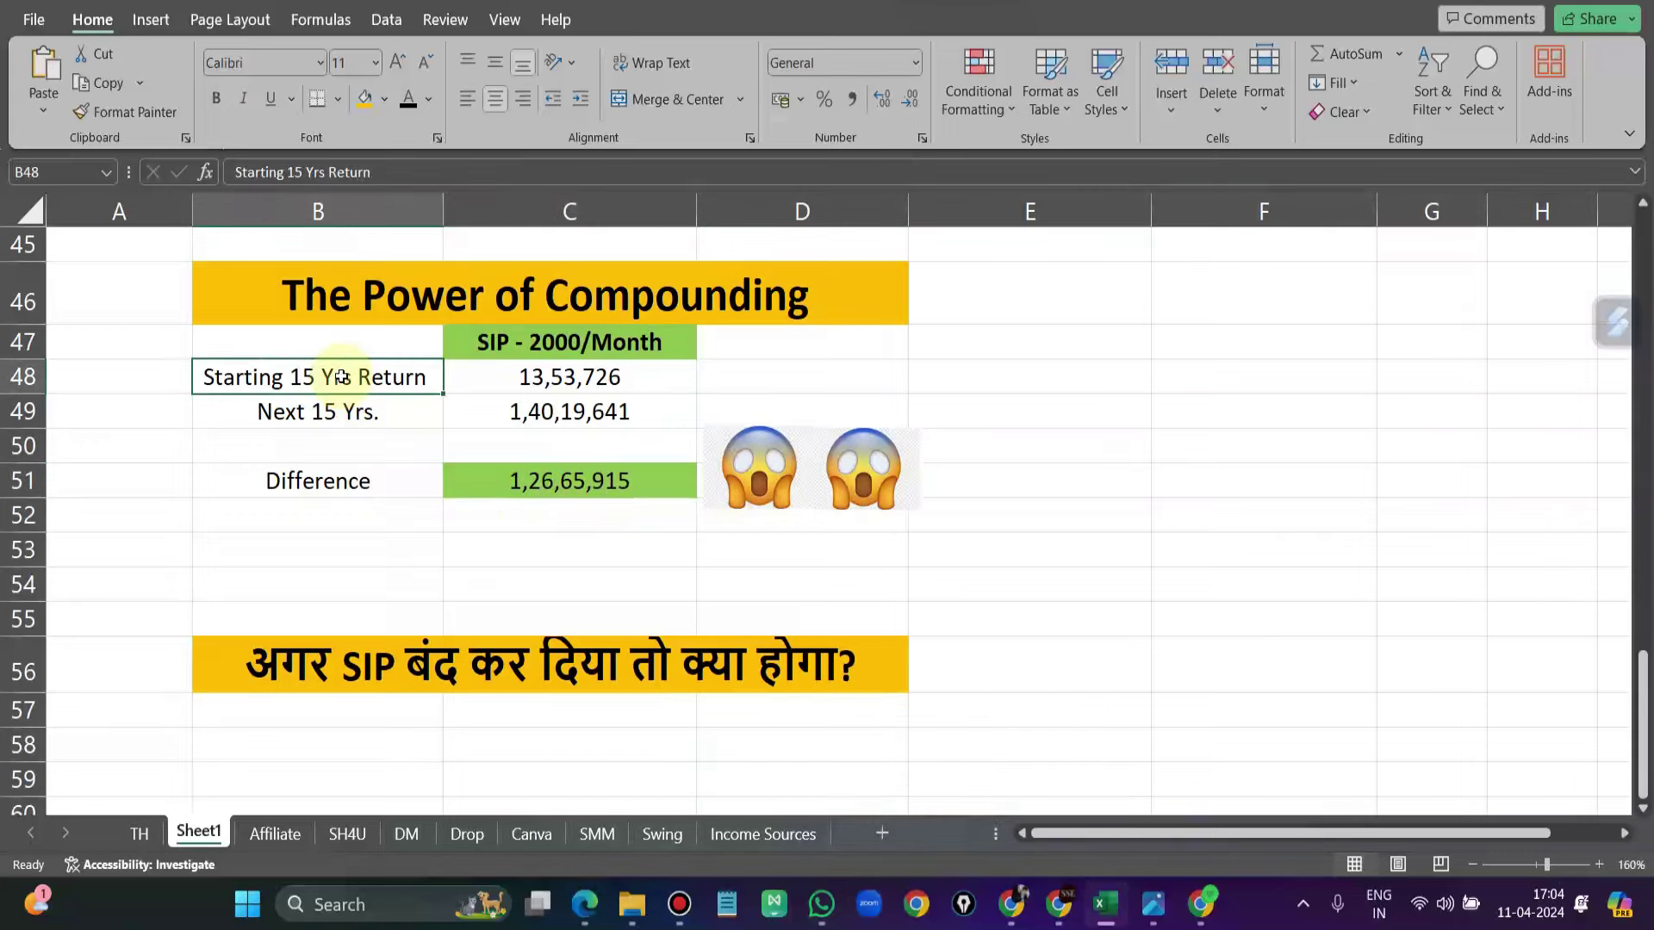
pyautogui.click(520, 379)
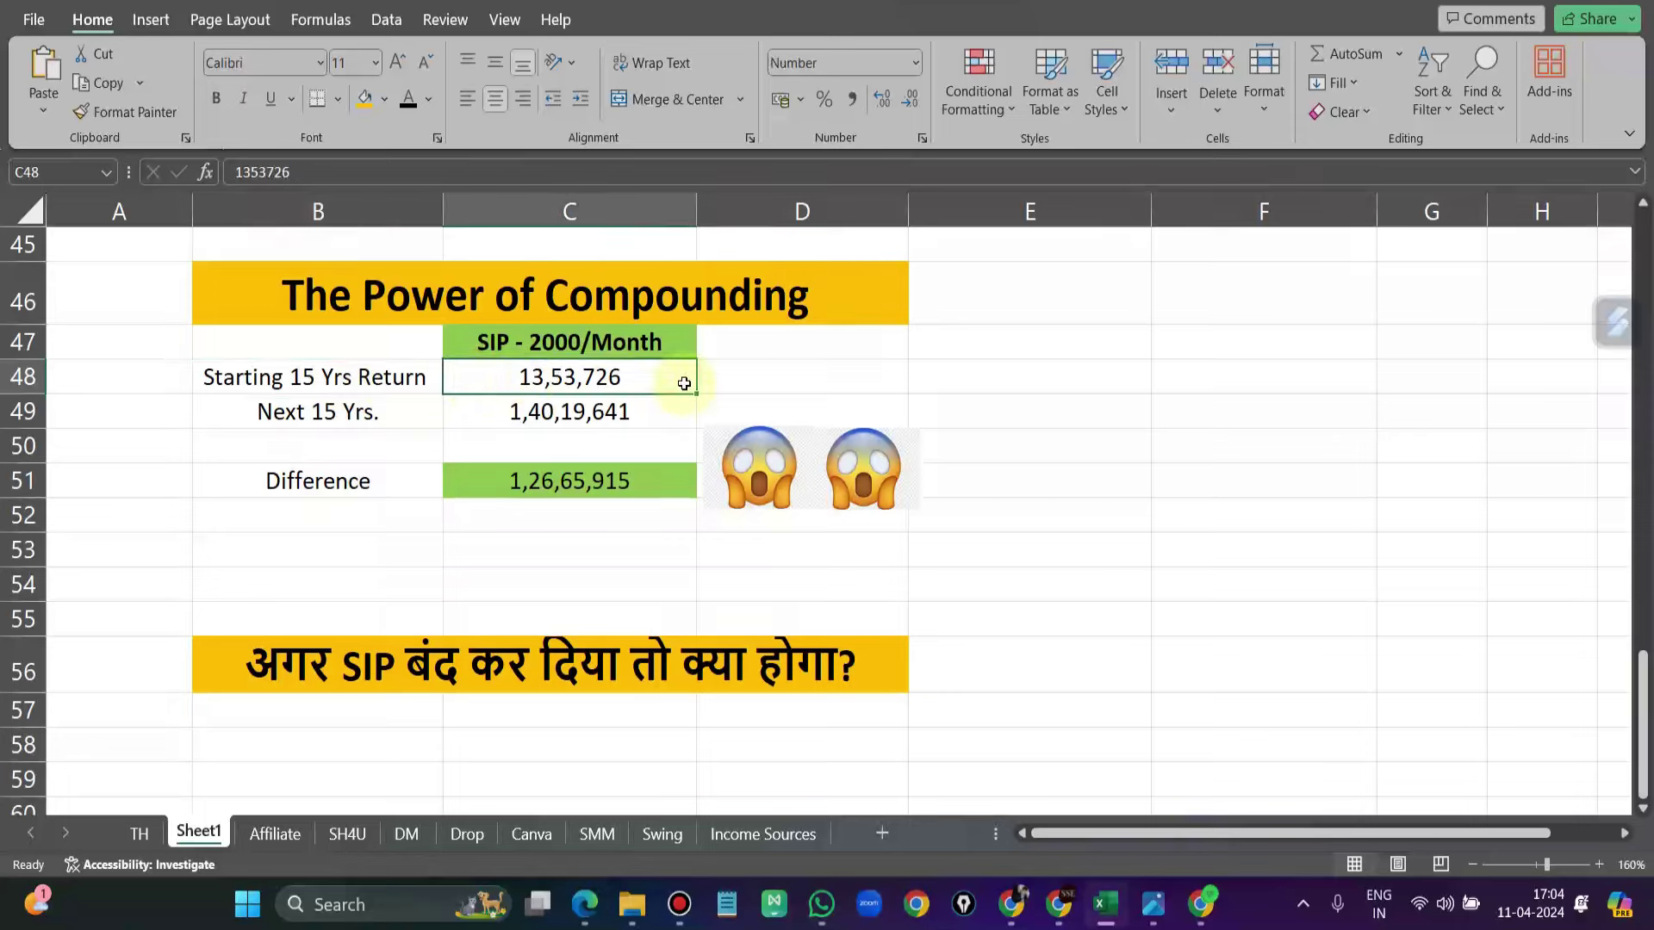
pyautogui.click(729, 381)
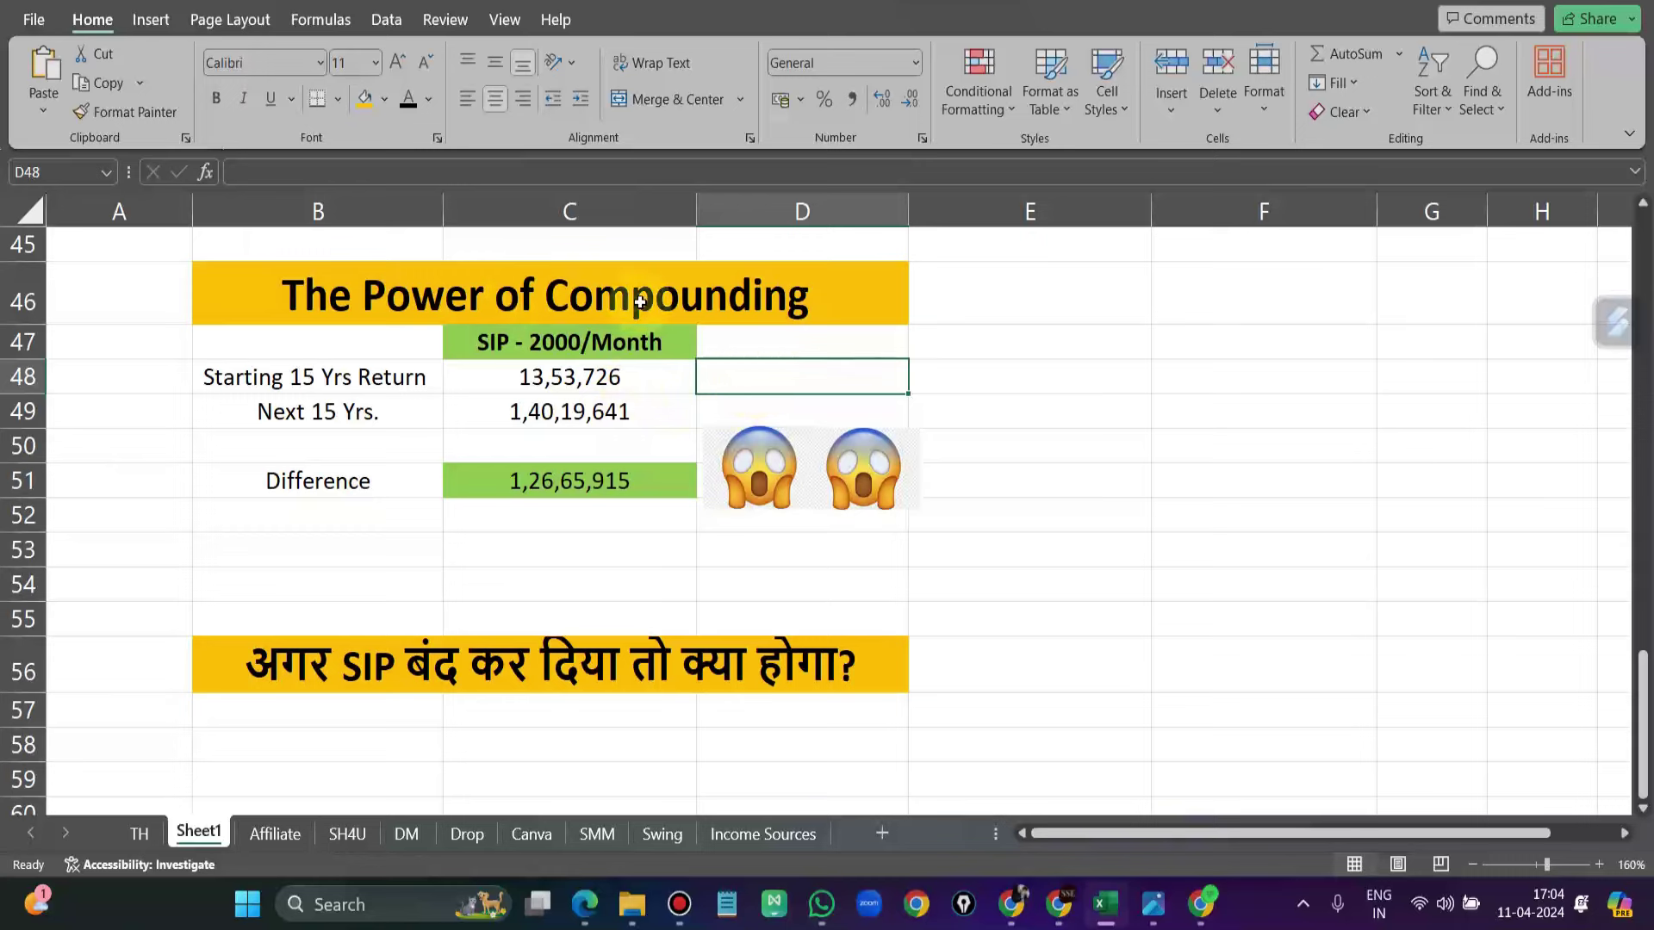
pyautogui.moveTo(379, 377); pyautogui.dragTo(389, 421)
pyautogui.click(544, 414)
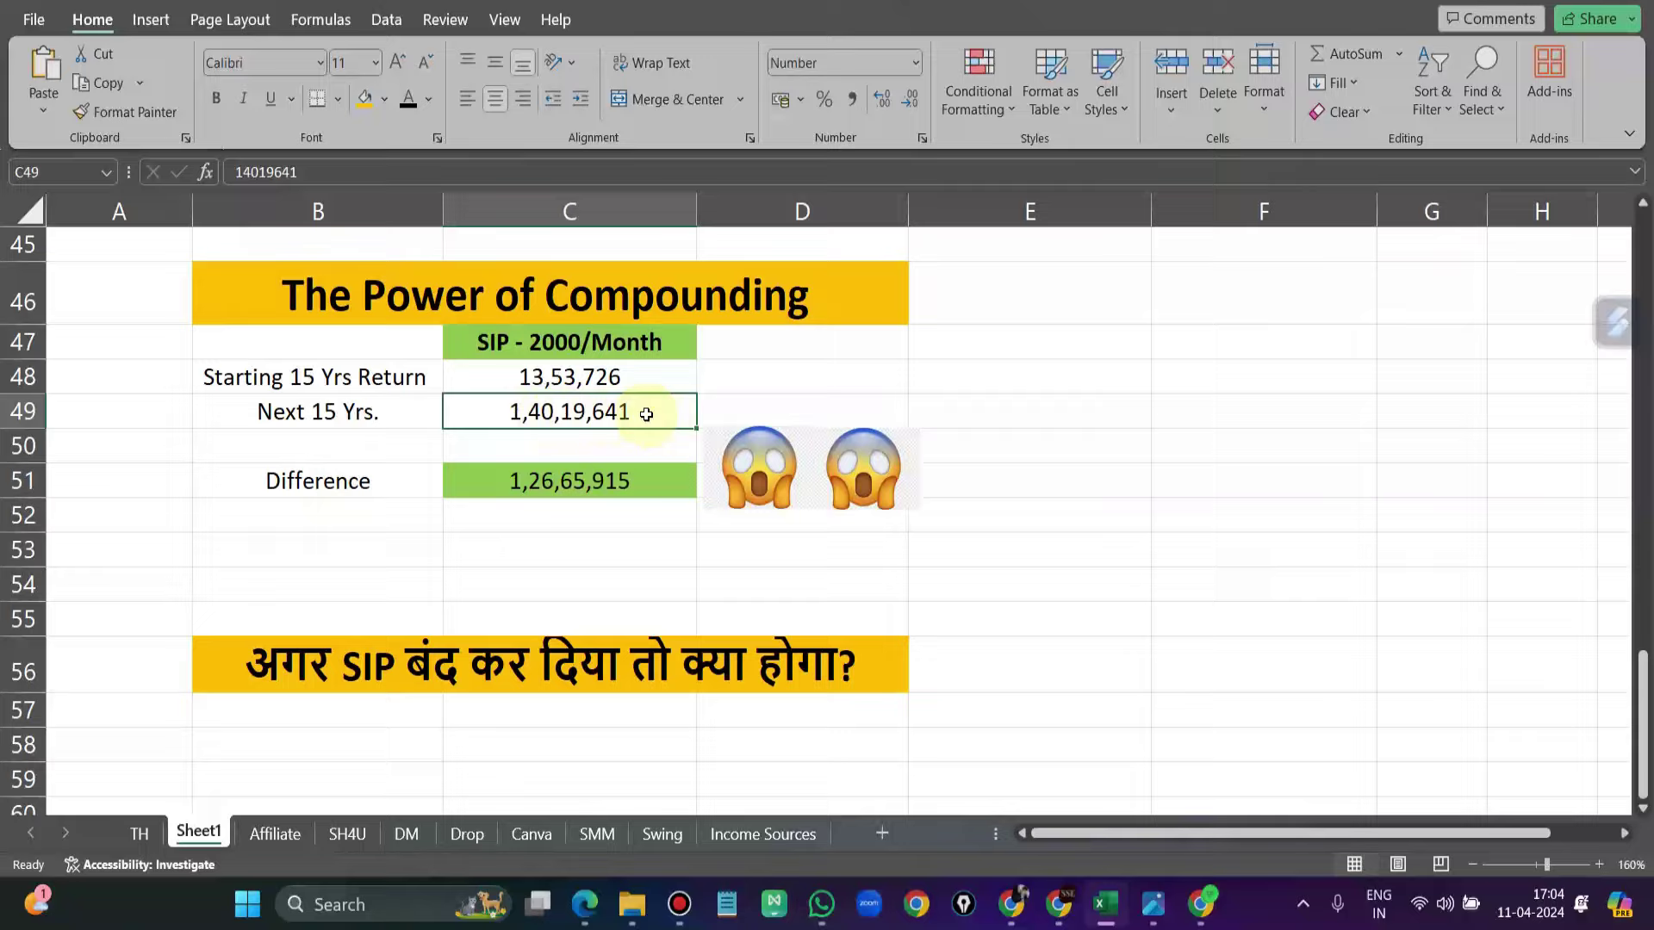
pyautogui.click(598, 292)
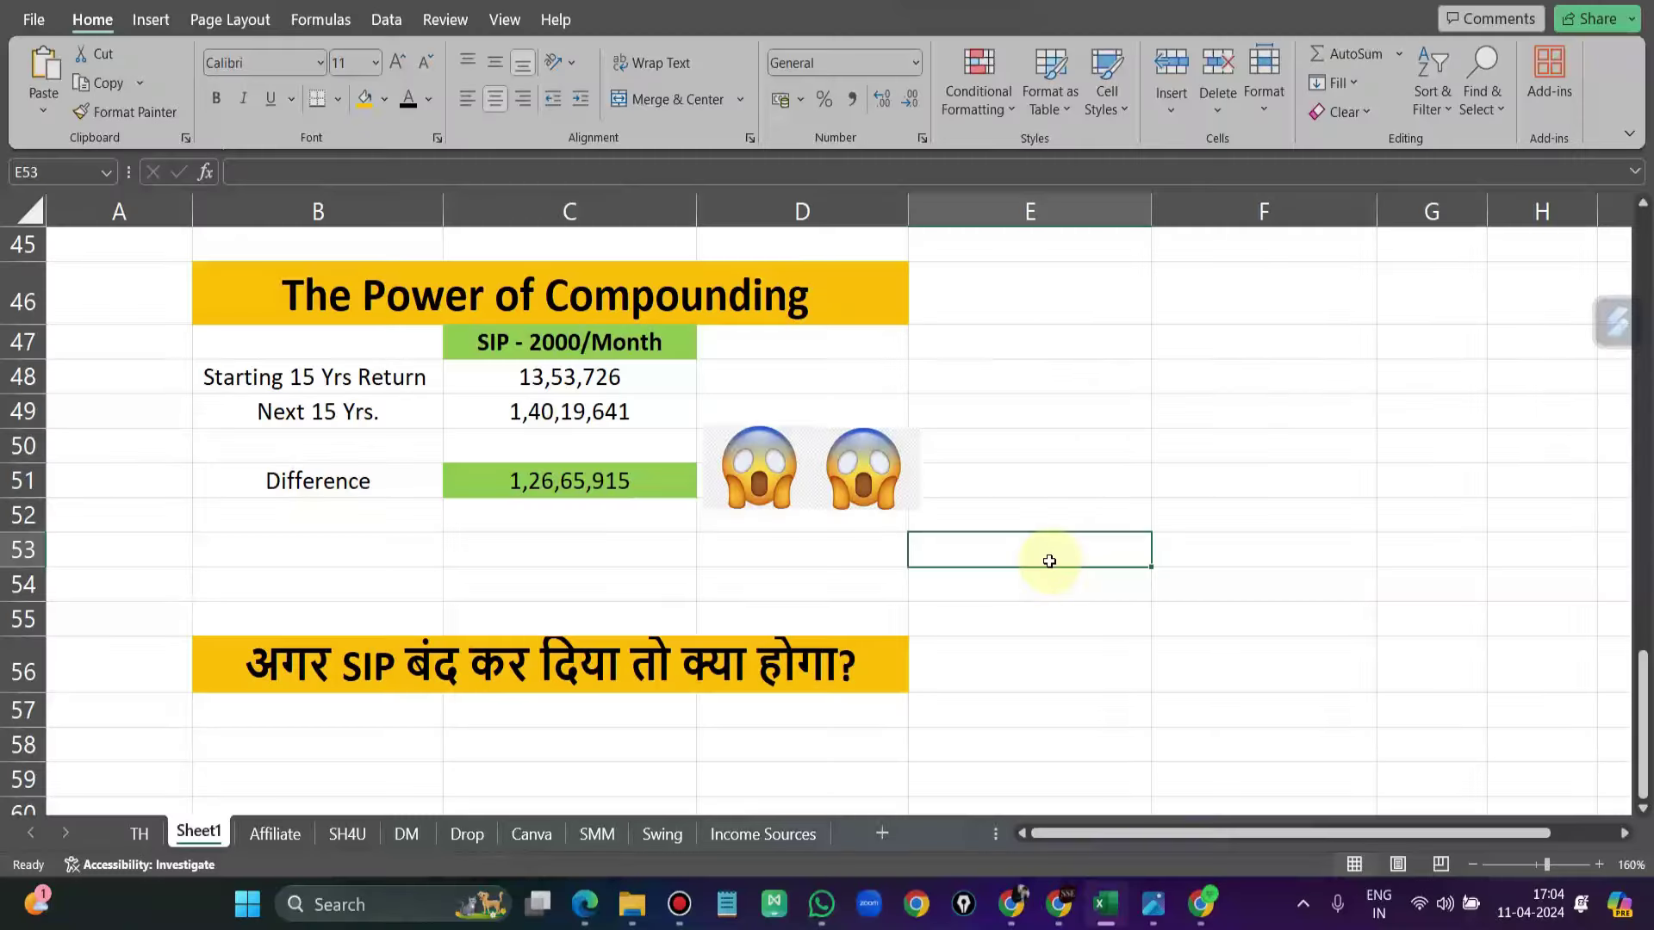
# Step: Review the Einstein compound interest quote and the "2000₹ Per Month SIP" title near the start of the sheet
pyautogui.scroll(10, 1049, 561)
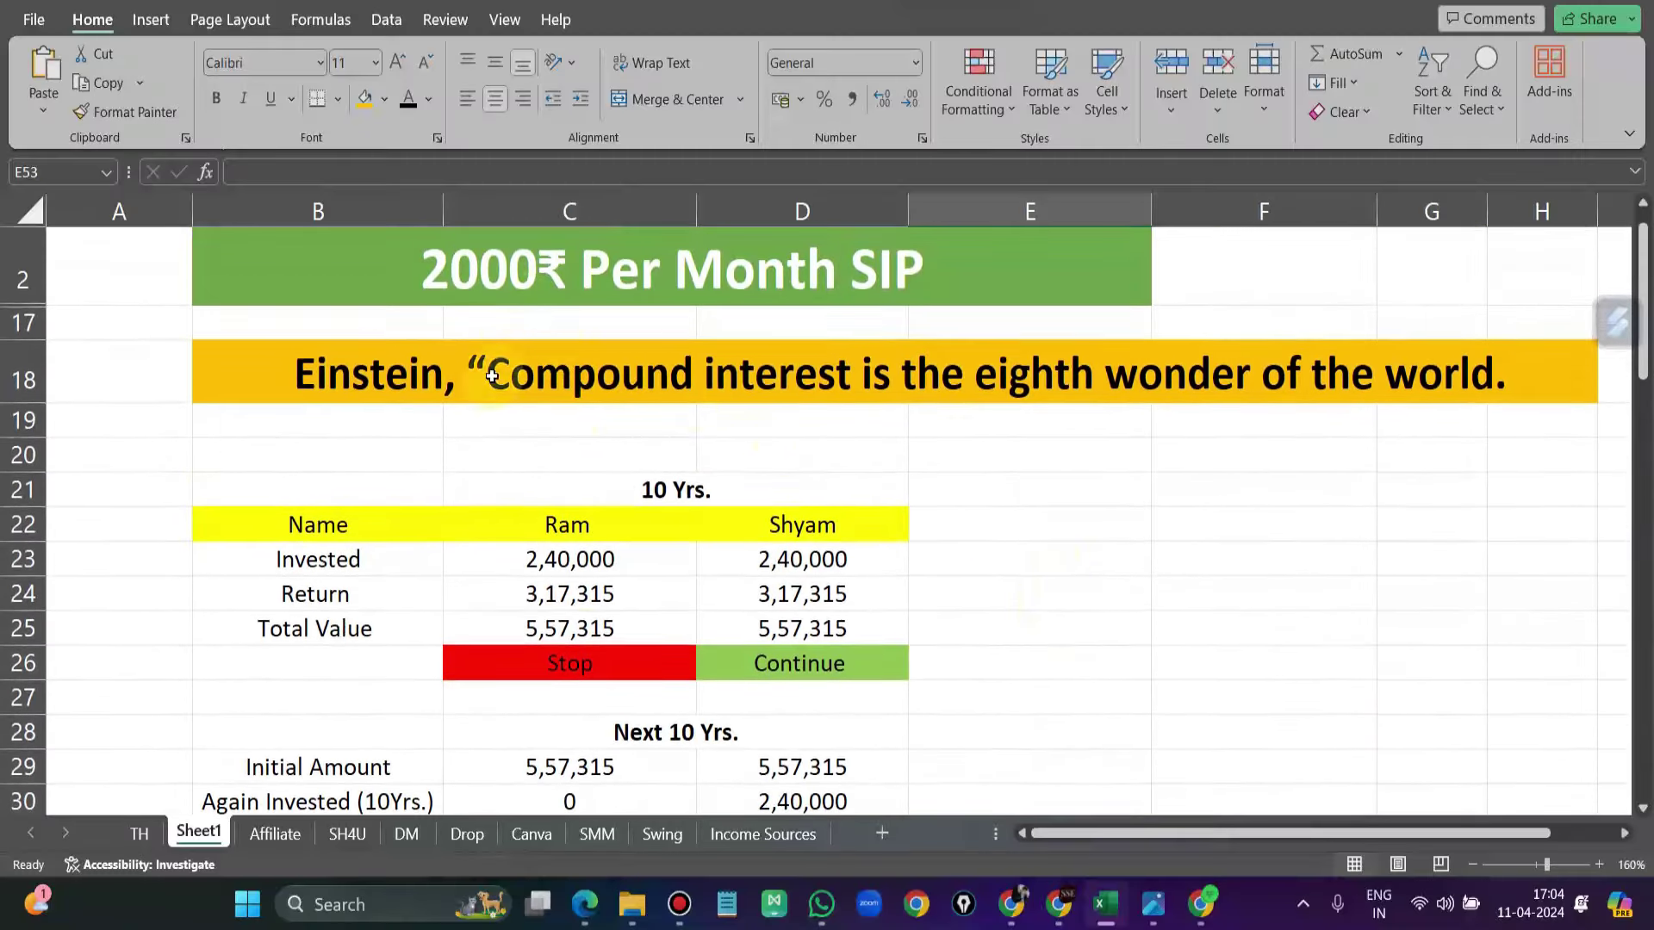
pyautogui.click(409, 388)
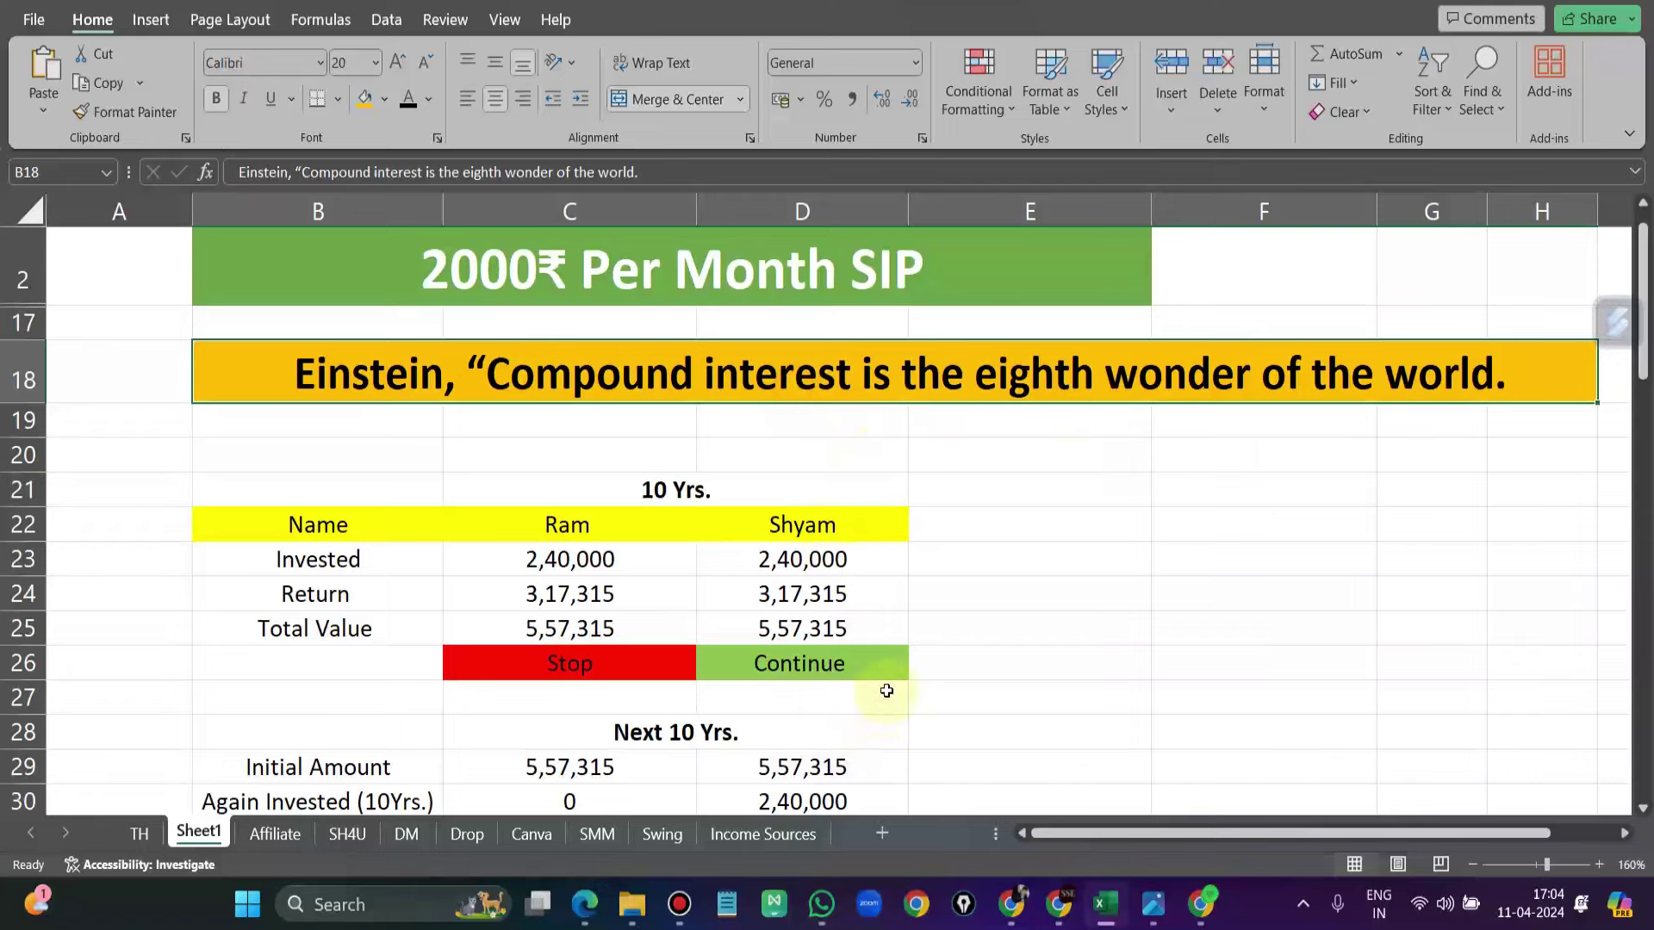
pyautogui.click(1155, 490)
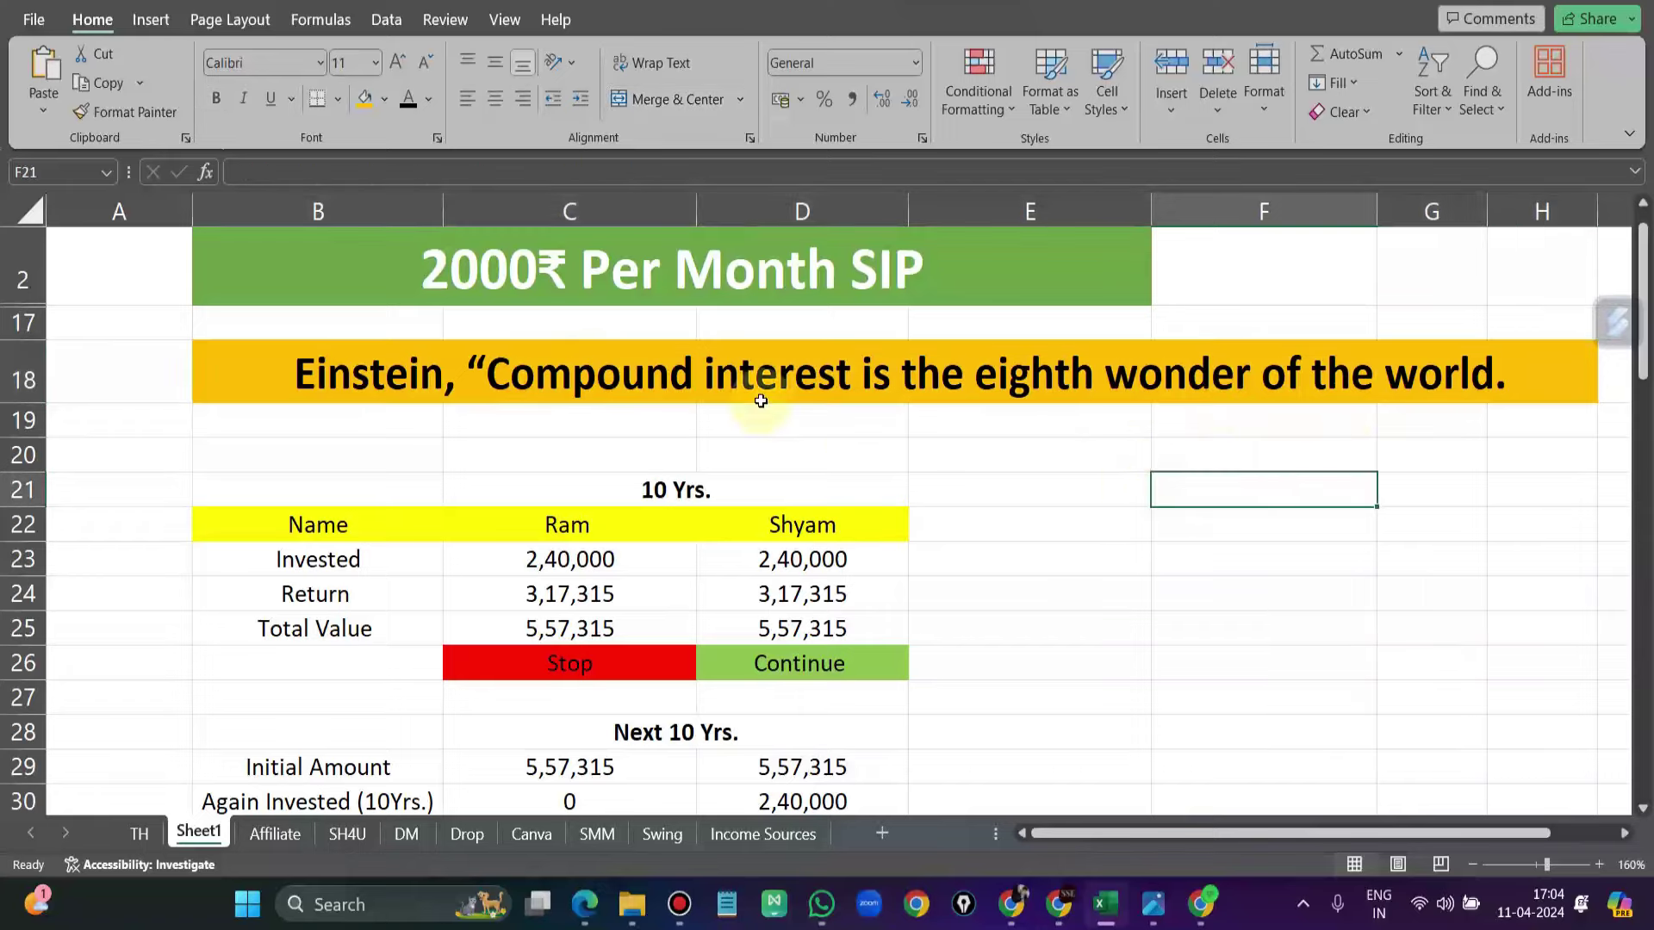
pyautogui.click(578, 271)
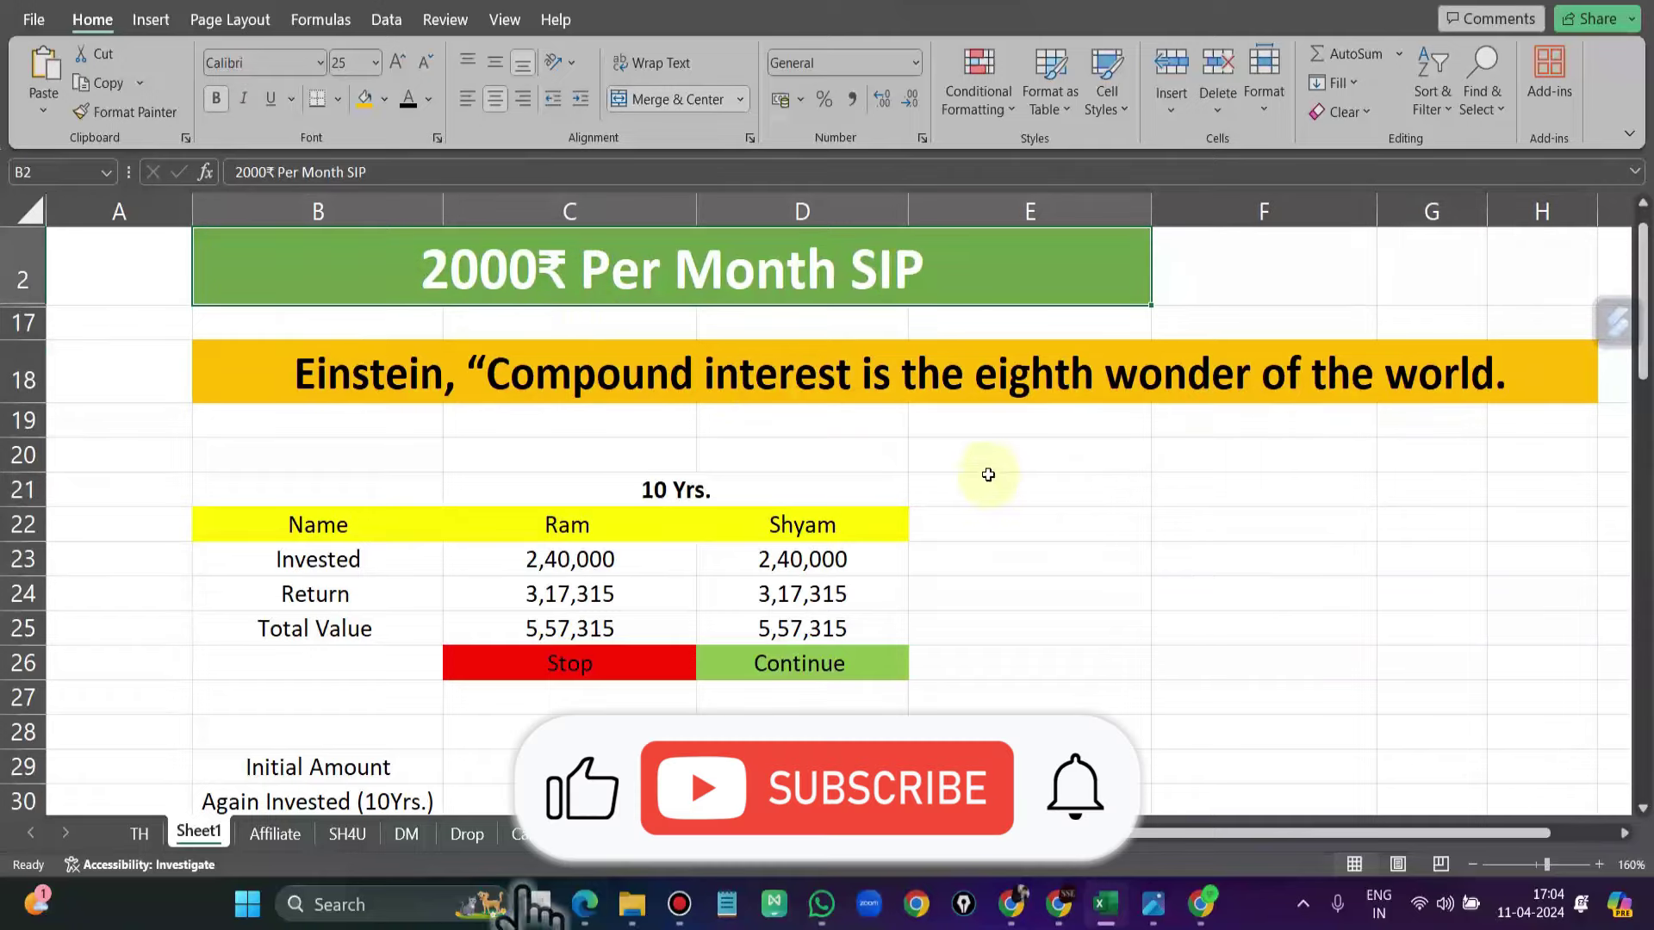
# Step: Examine the "10 Yrs." table, comparing the two investors' columns and their invested amounts
pyautogui.scroll(-1, 639, 436)
pyautogui.click(642, 411)
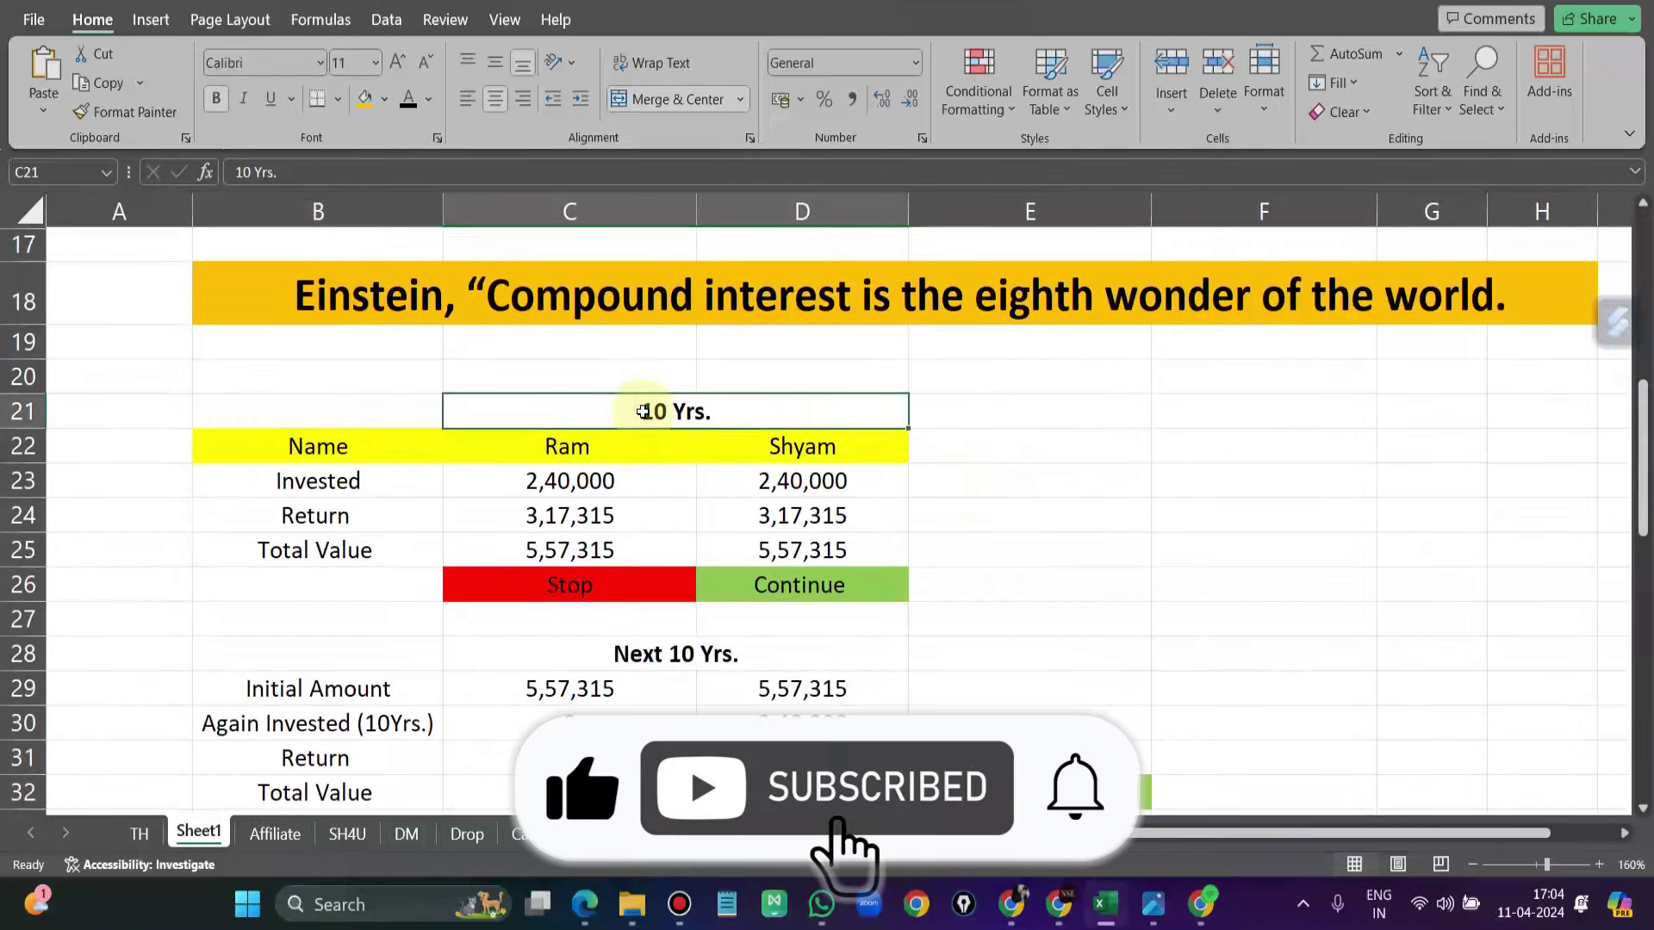
pyautogui.click(565, 449)
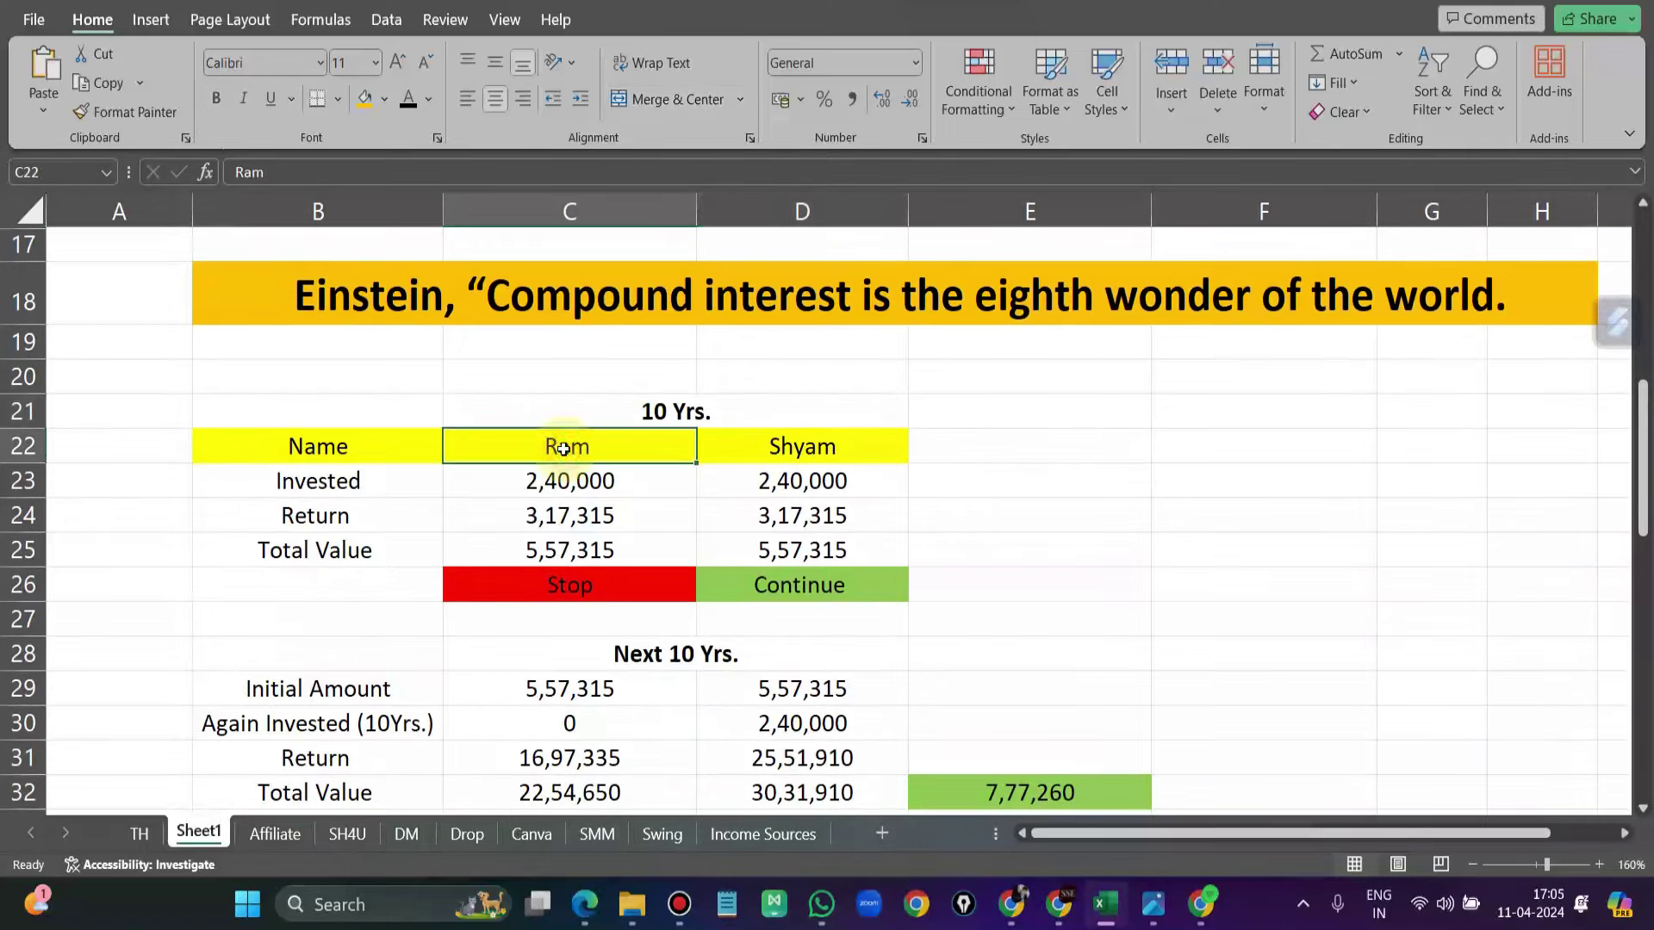
pyautogui.click(806, 452)
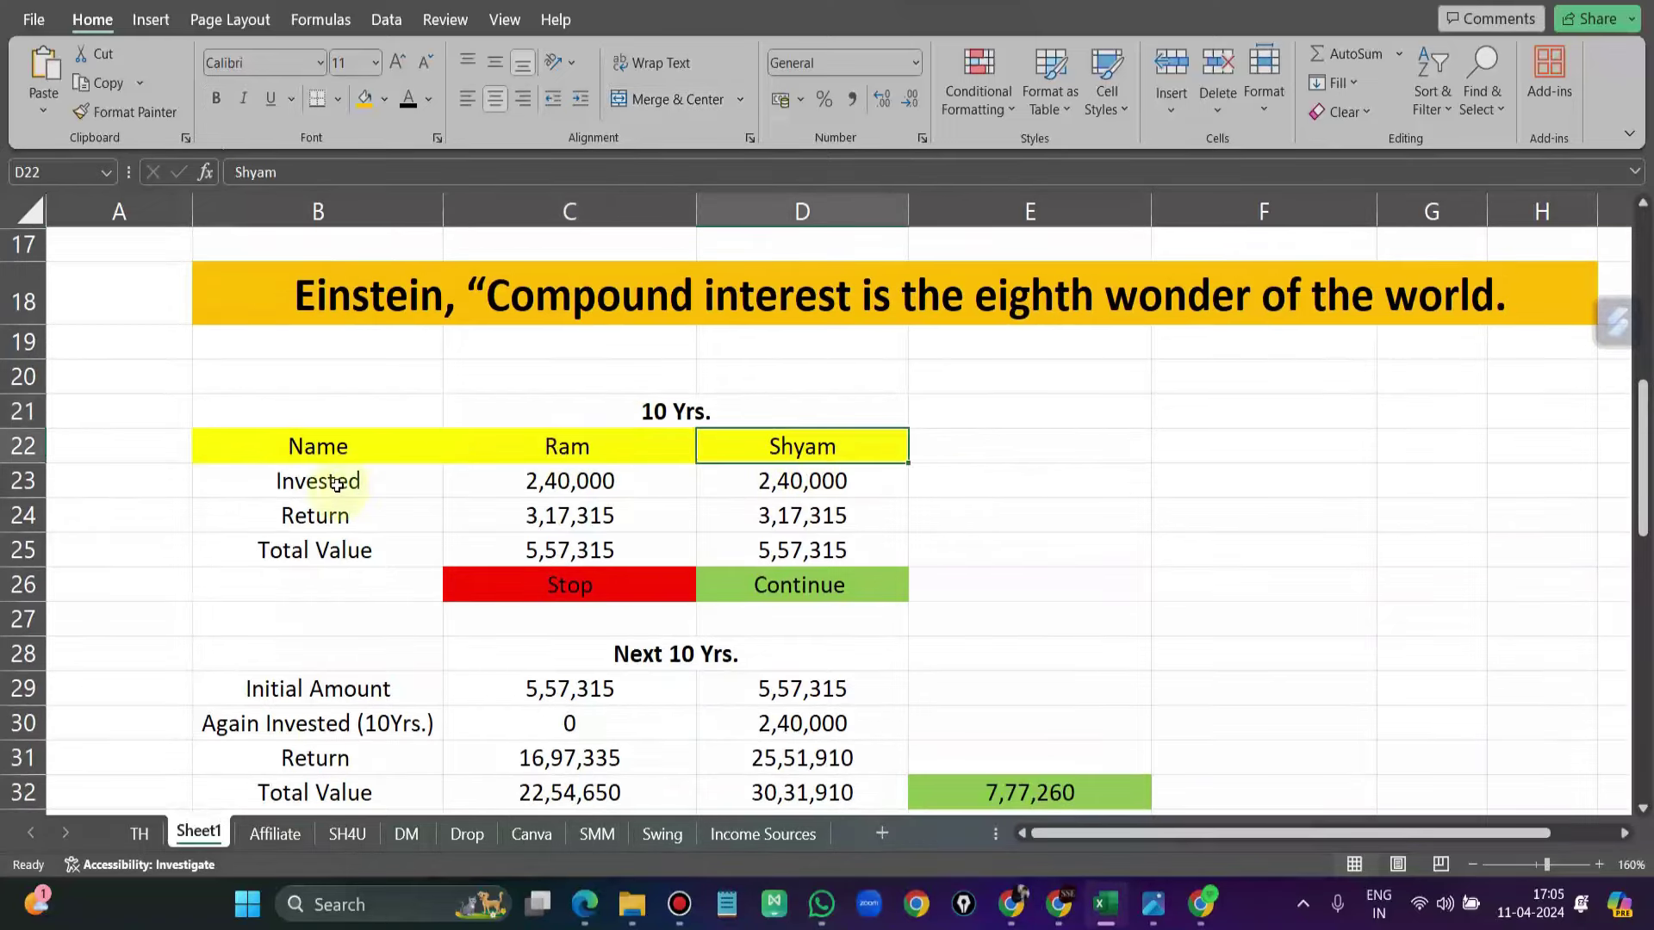
pyautogui.click(687, 413)
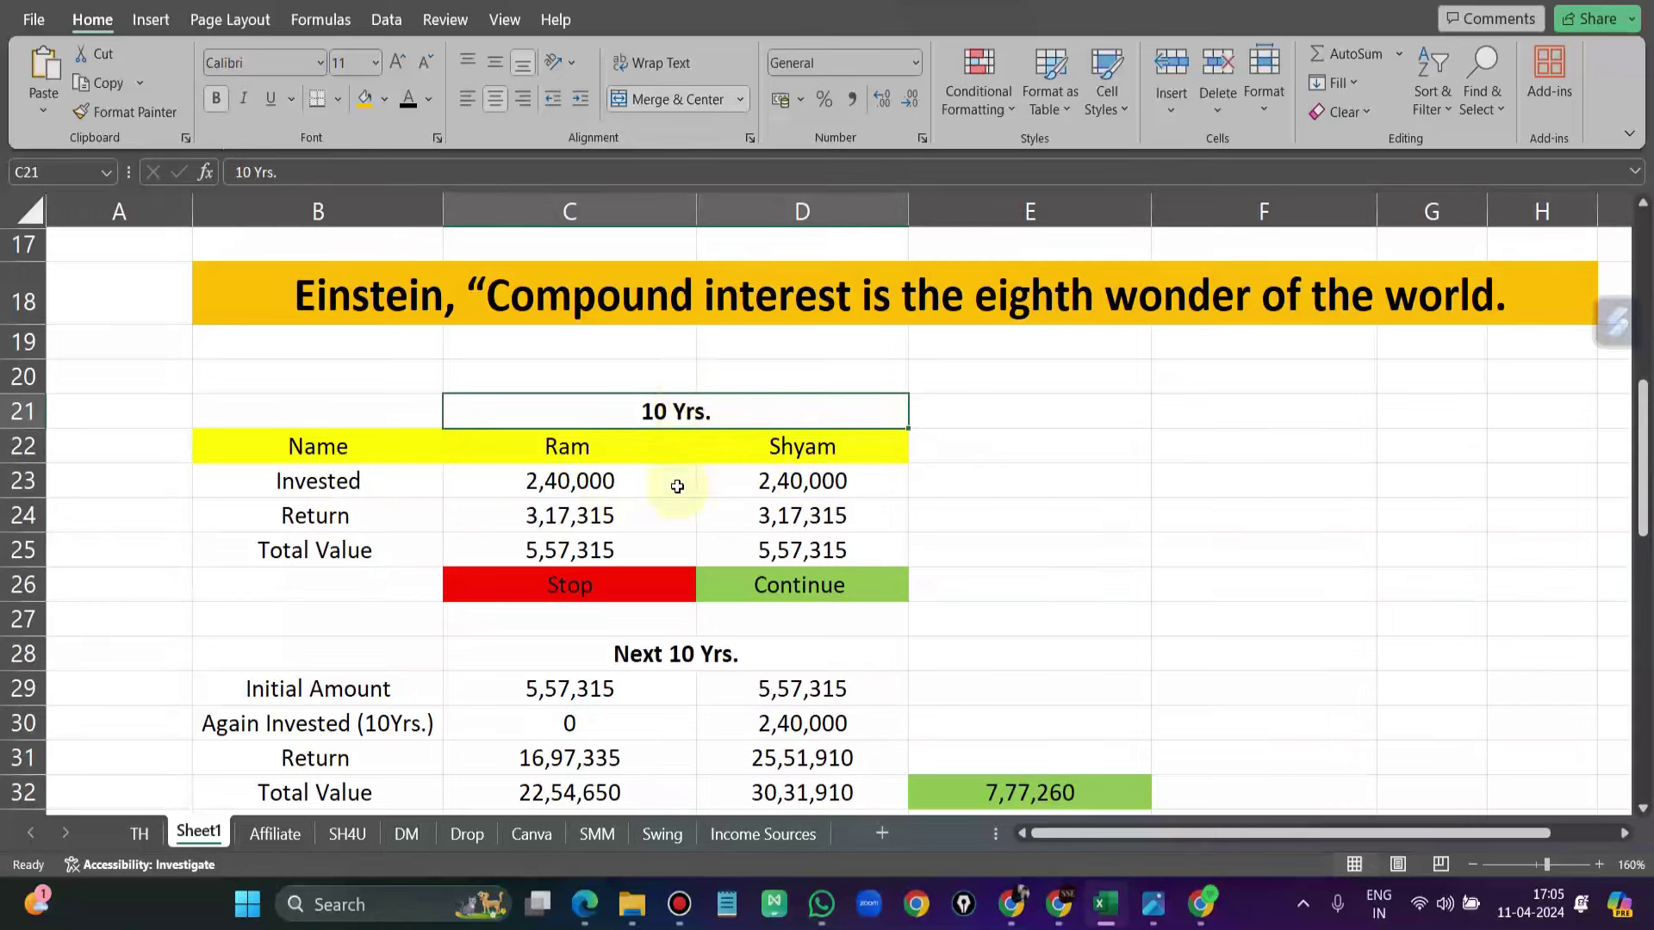
pyautogui.click(347, 484)
pyautogui.click(531, 488)
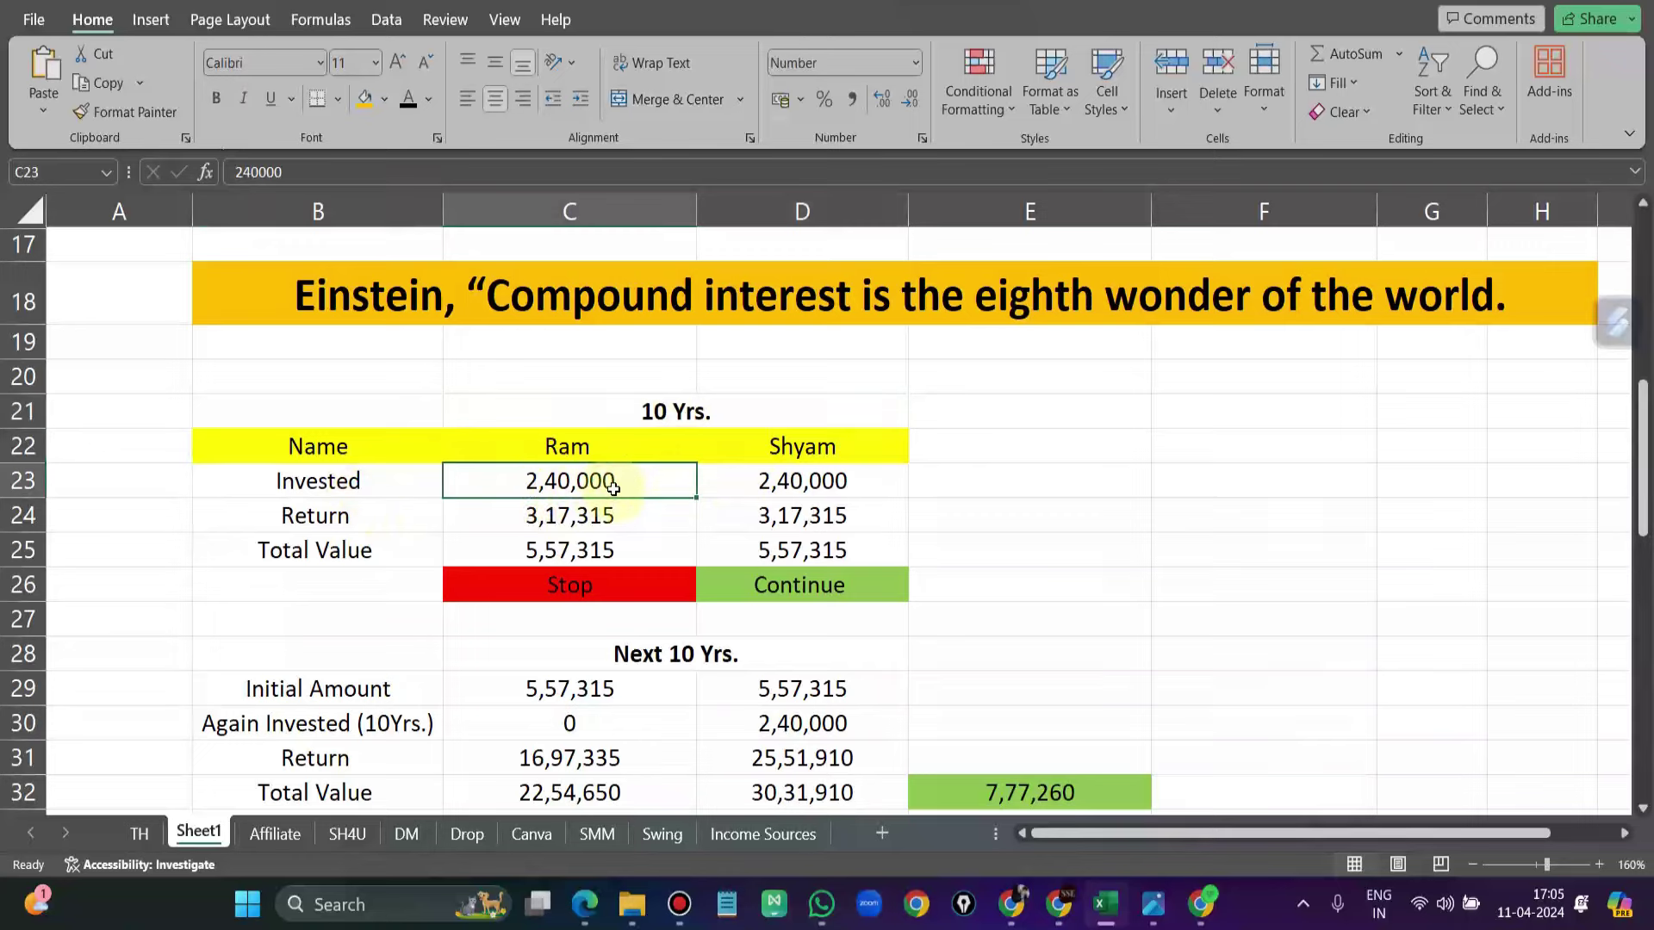
pyautogui.click(781, 488)
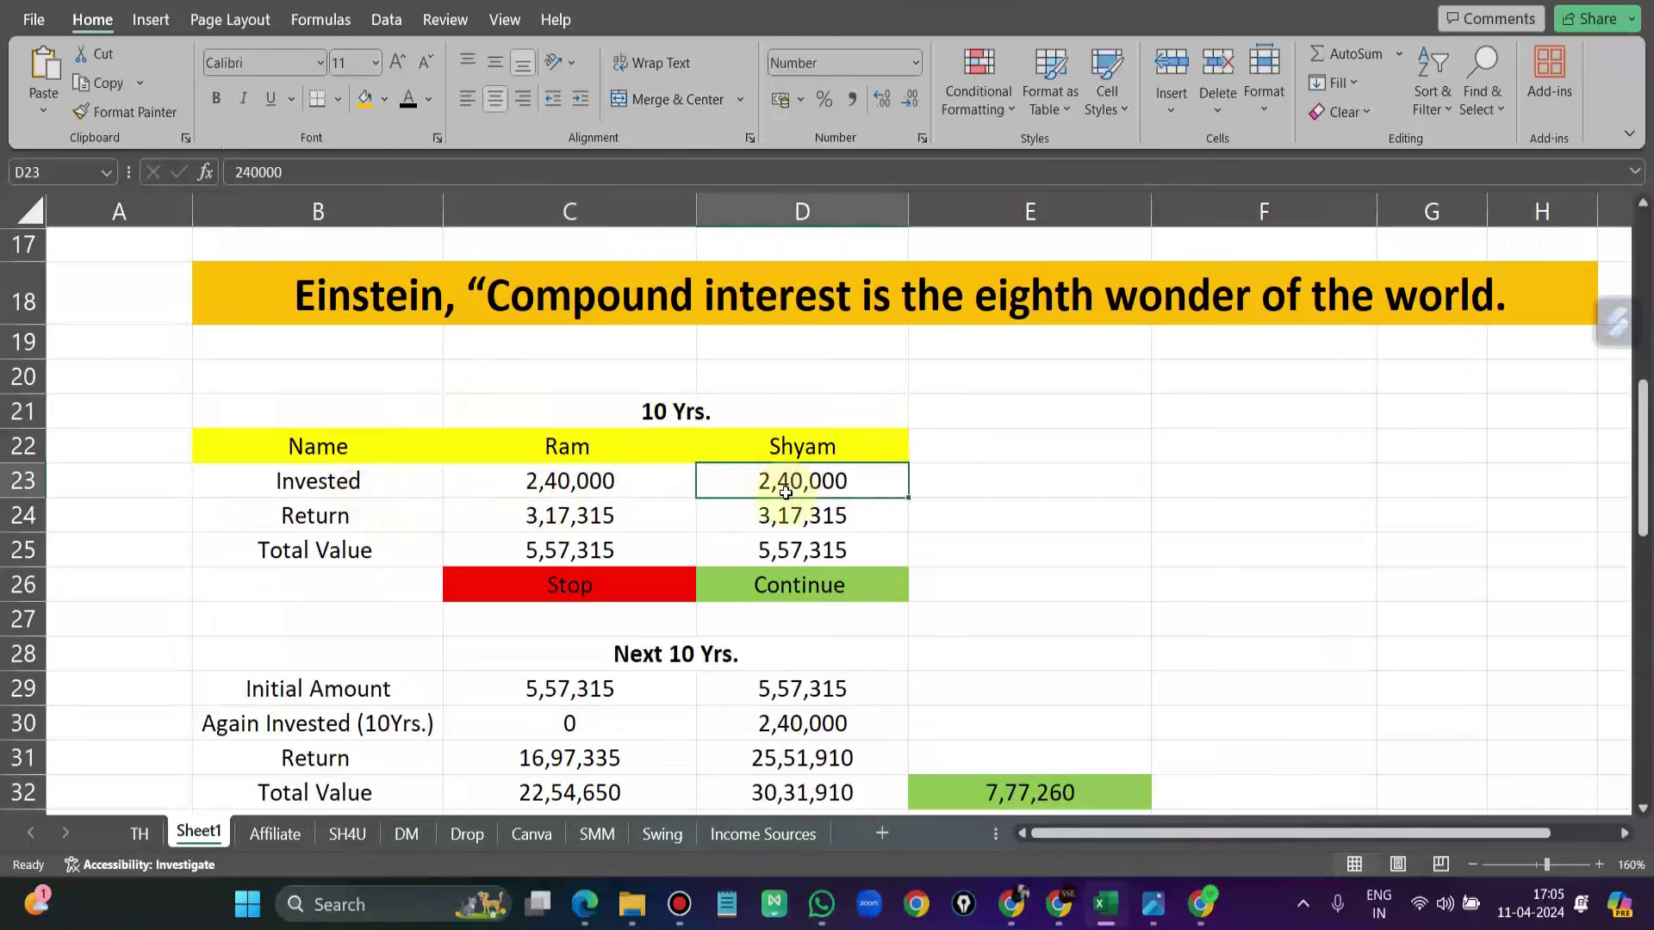
pyautogui.click(1012, 484)
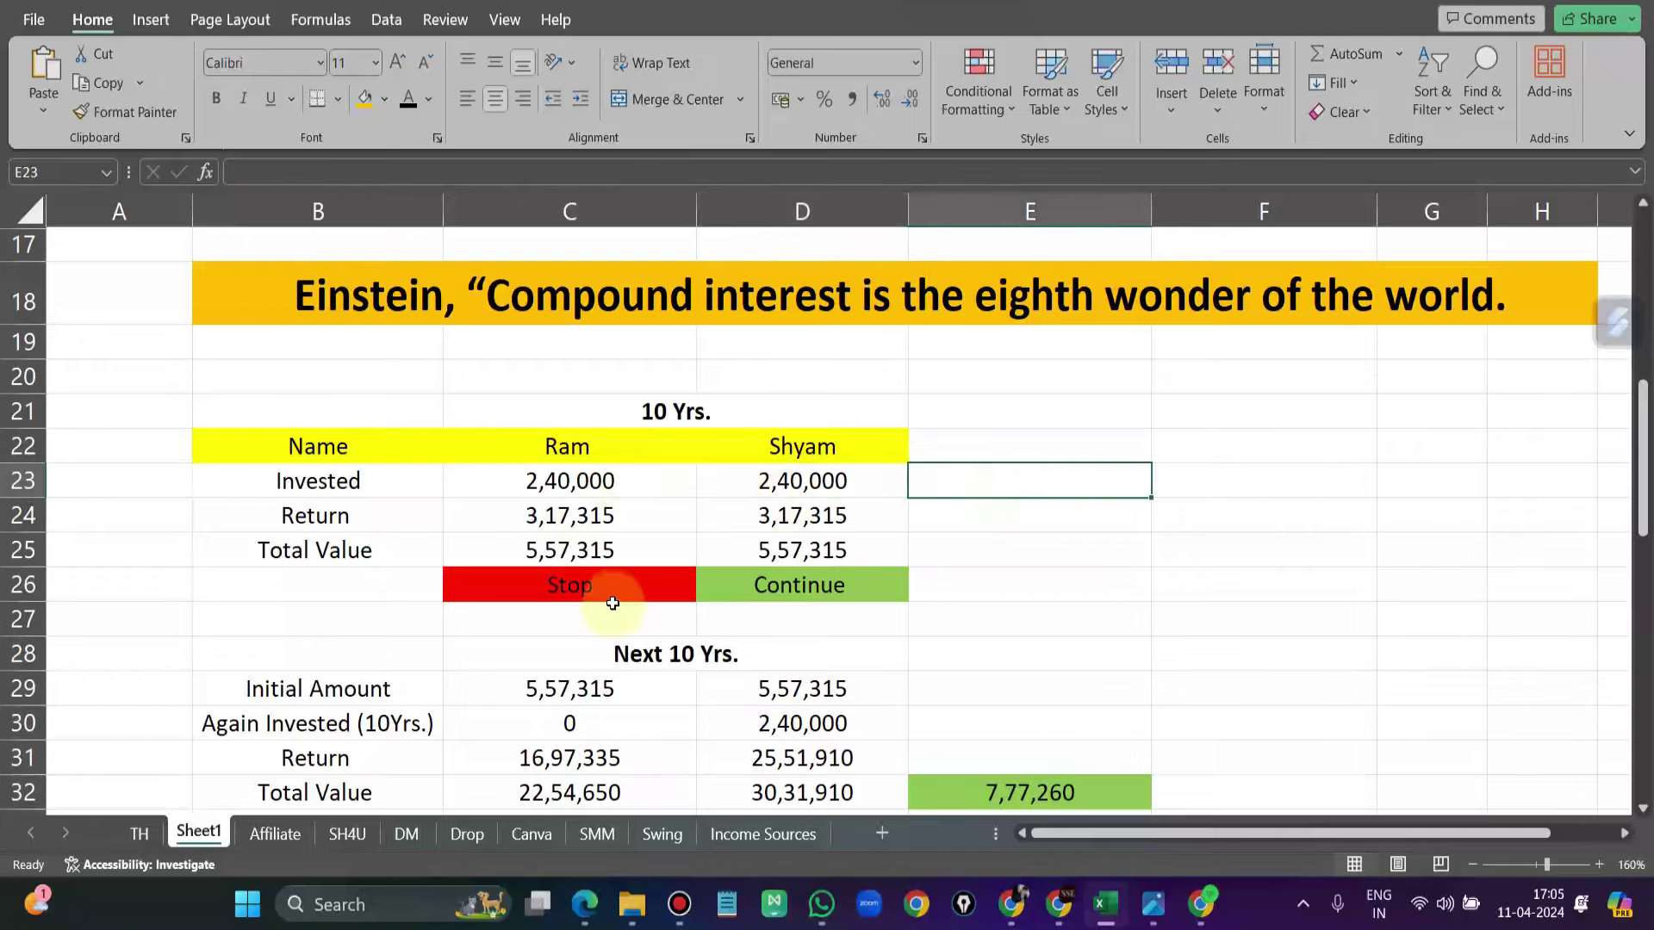
# Step: Compare the Return and Total Value rows of both investors in the "10 Yrs." table
pyautogui.scroll(-2, 613, 604)
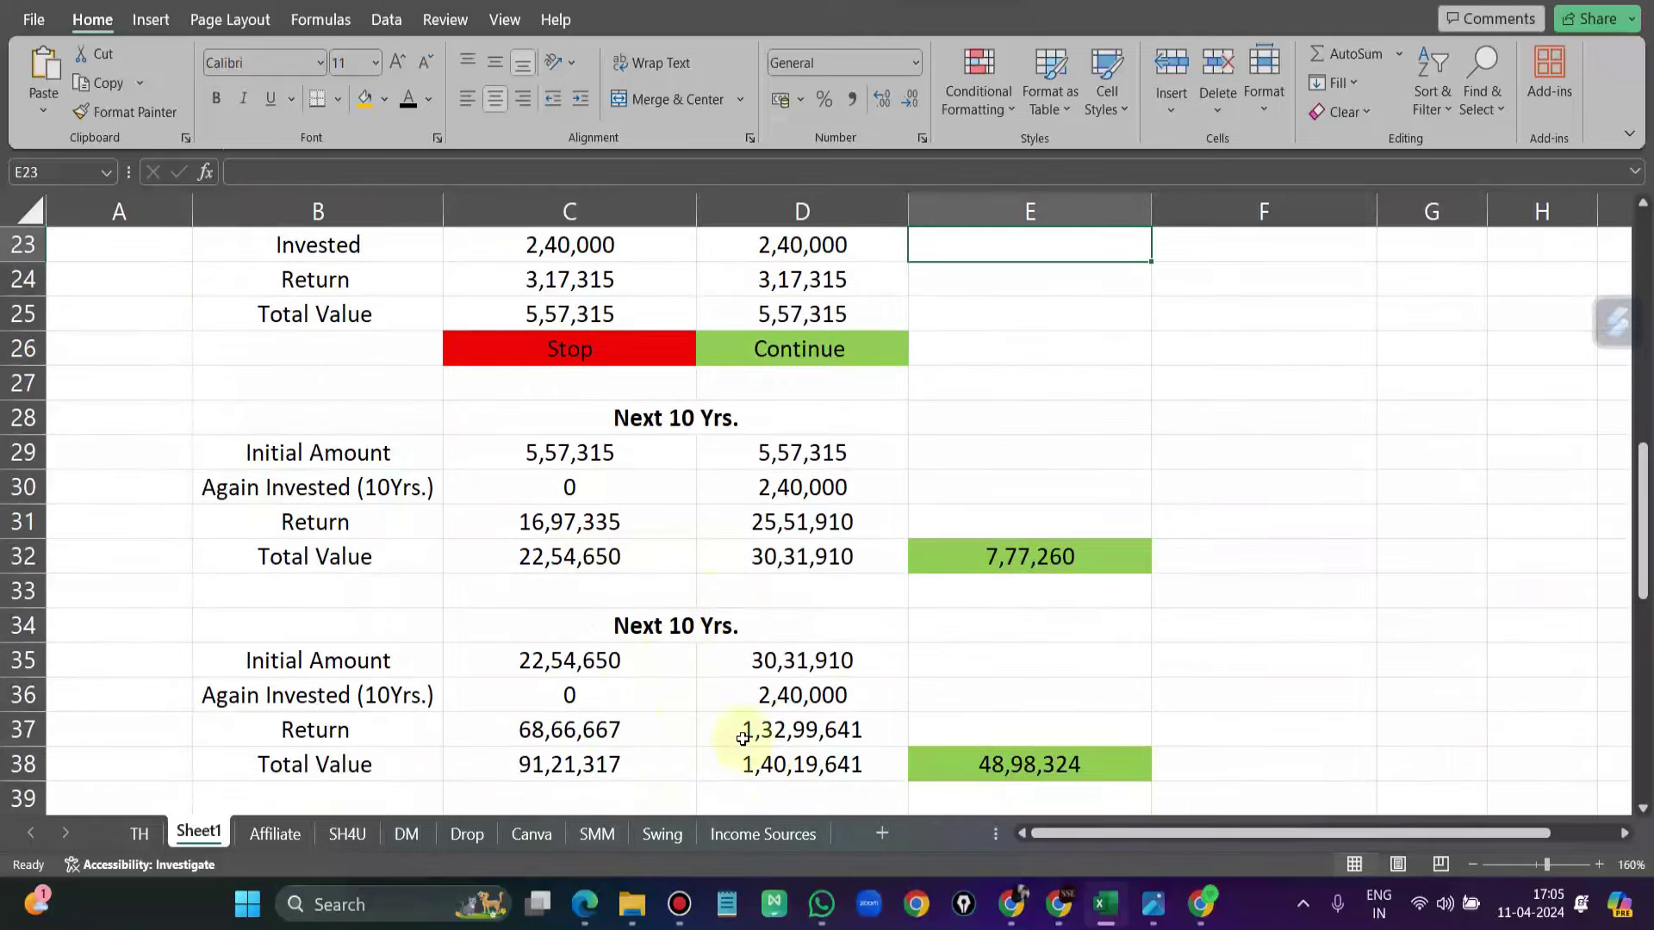
pyautogui.scroll(2, 766, 631)
pyautogui.scroll(1, 765, 631)
pyautogui.scroll(-1, 766, 632)
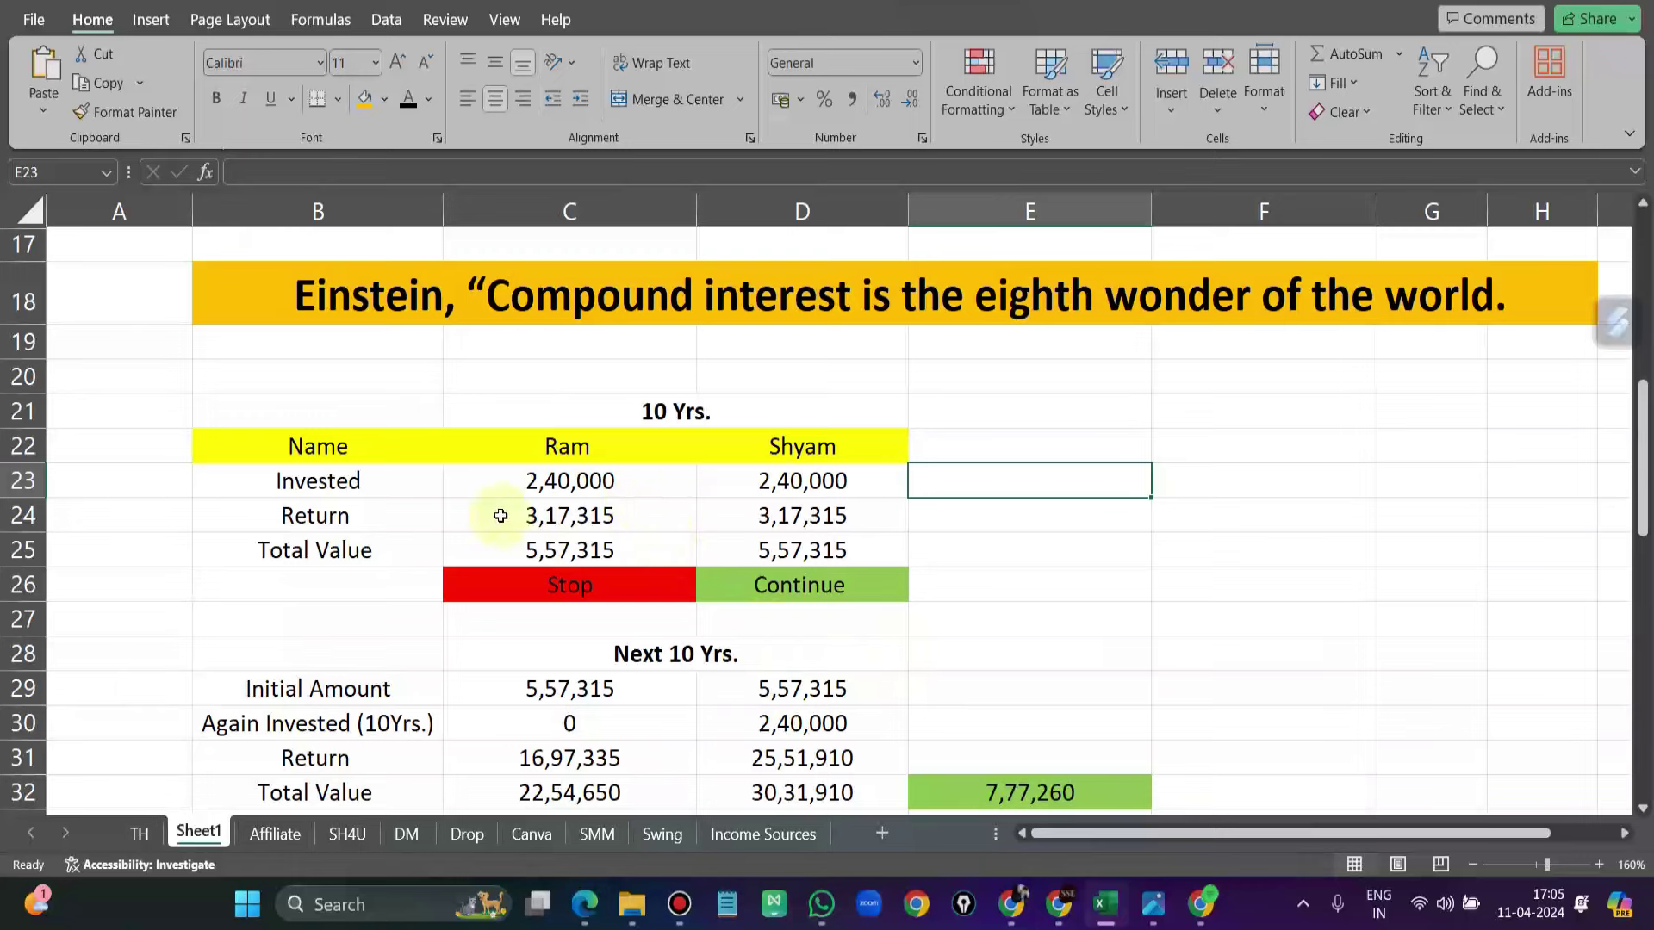
pyautogui.click(360, 521)
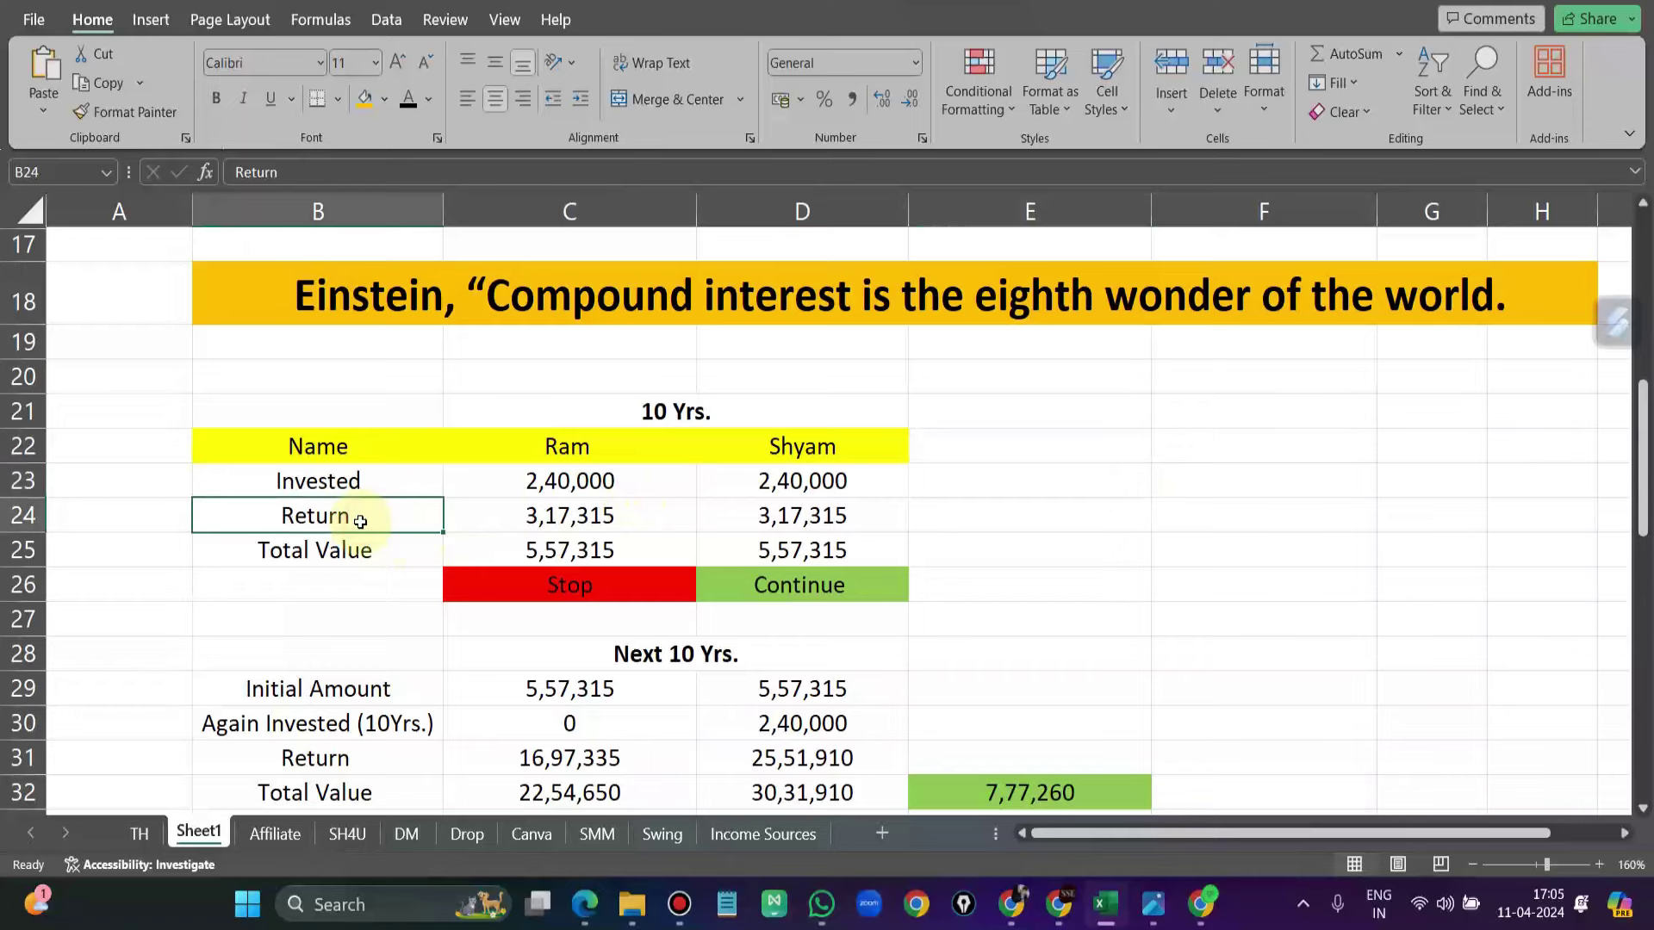
pyautogui.click(564, 481)
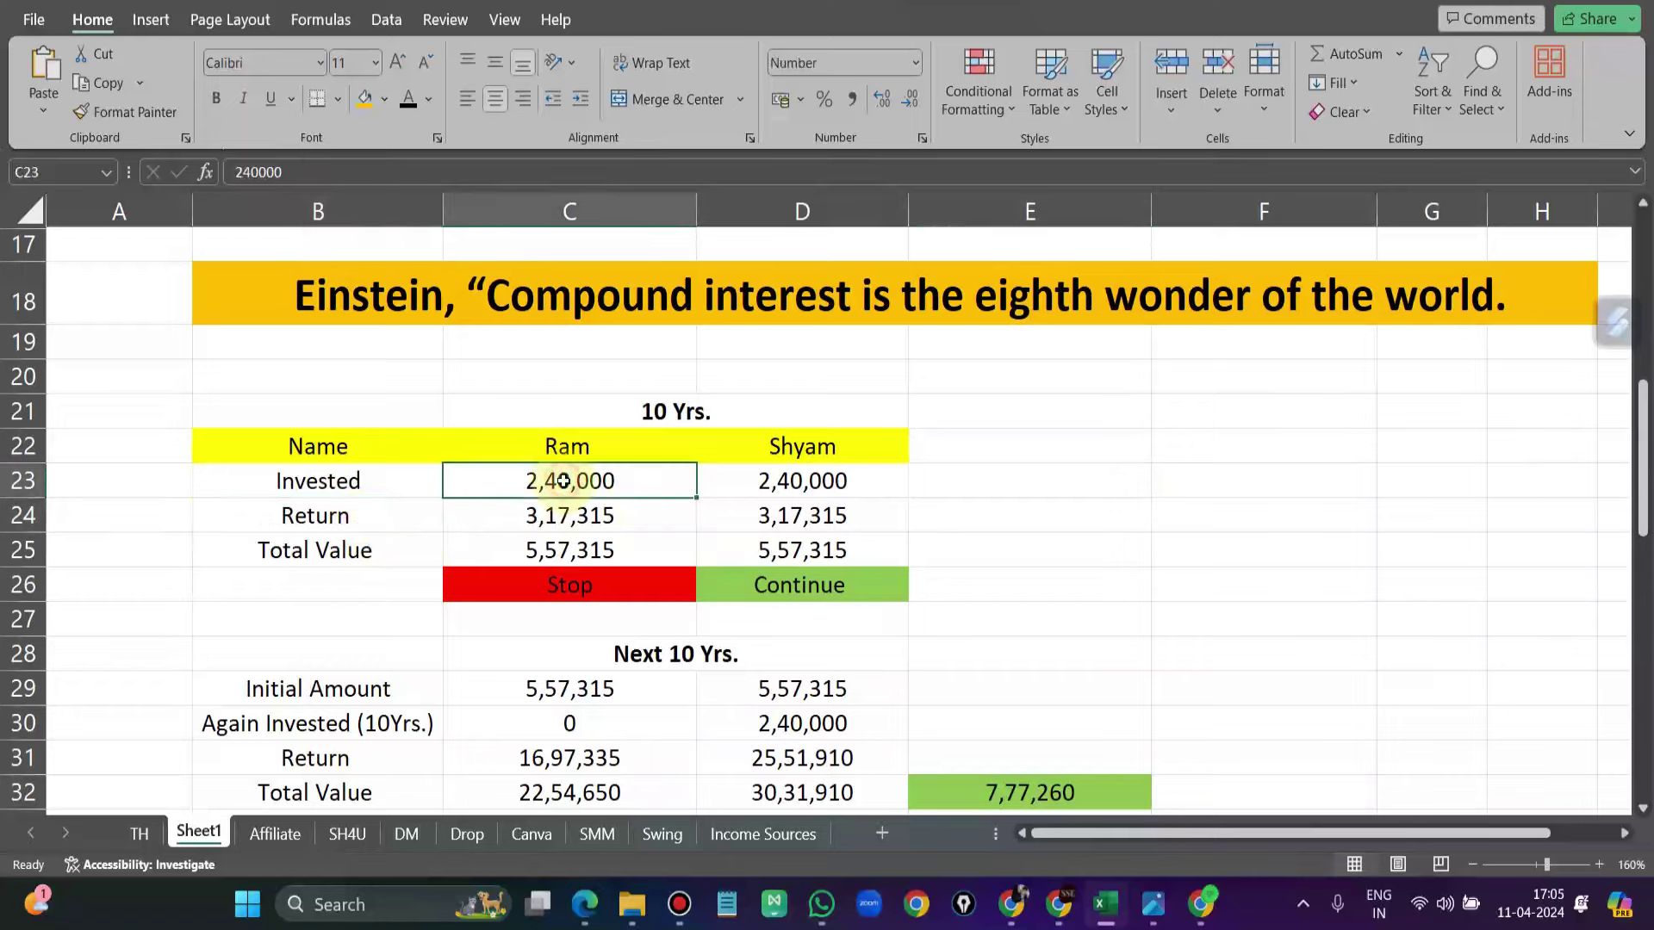
pyautogui.click(566, 517)
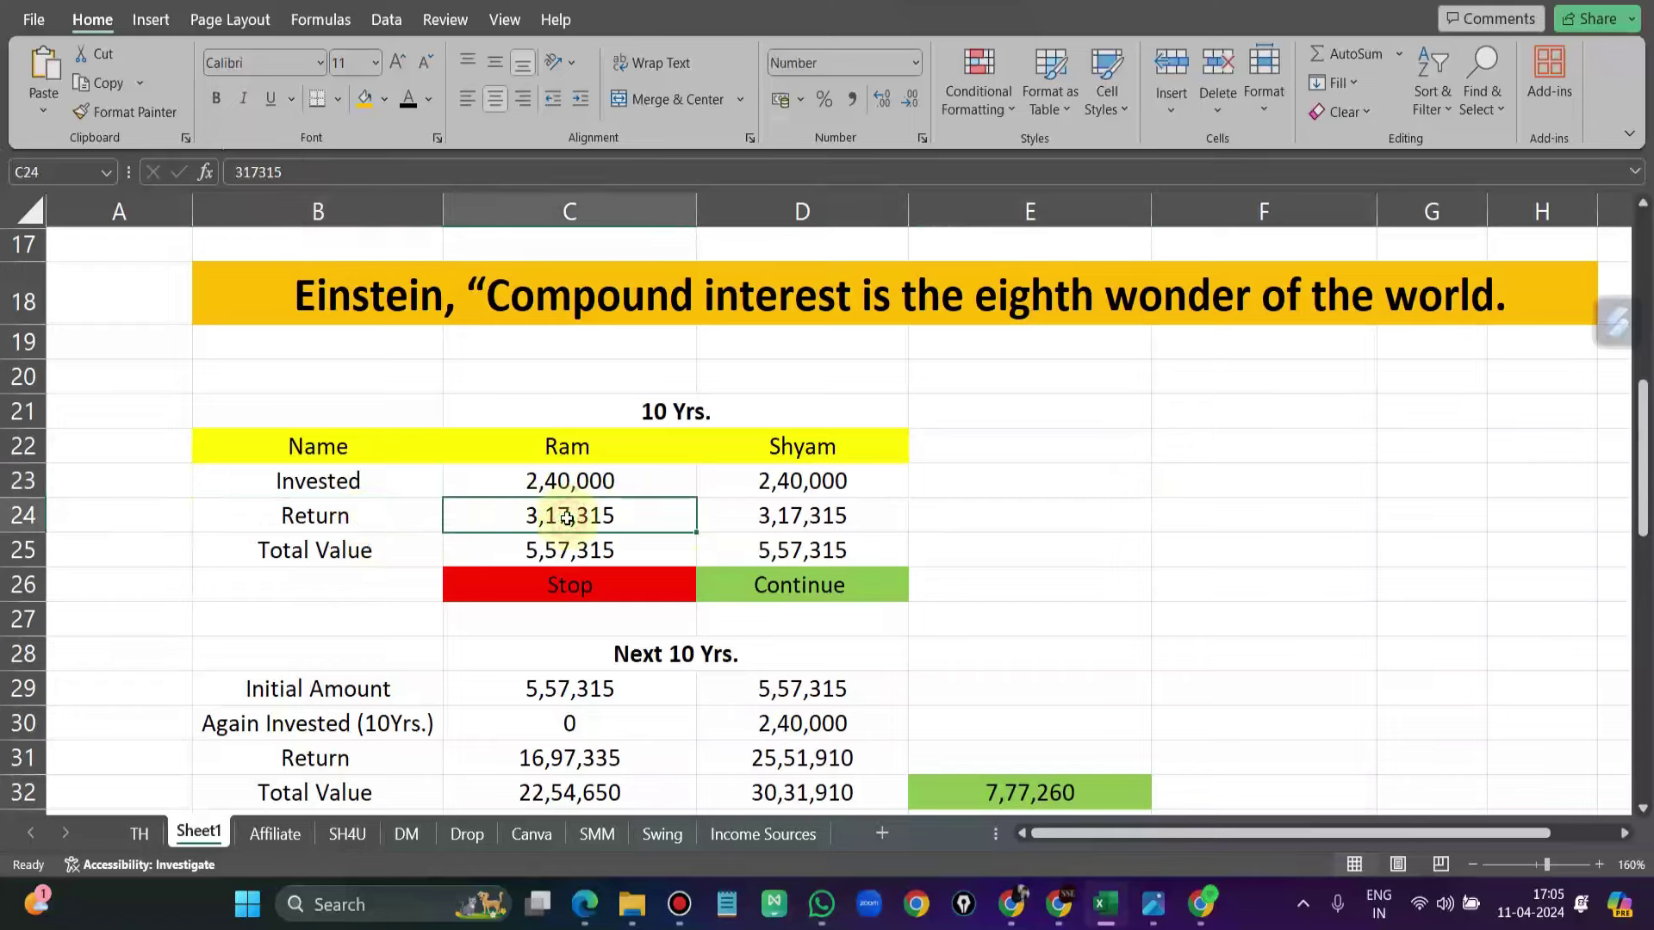
pyautogui.click(829, 449)
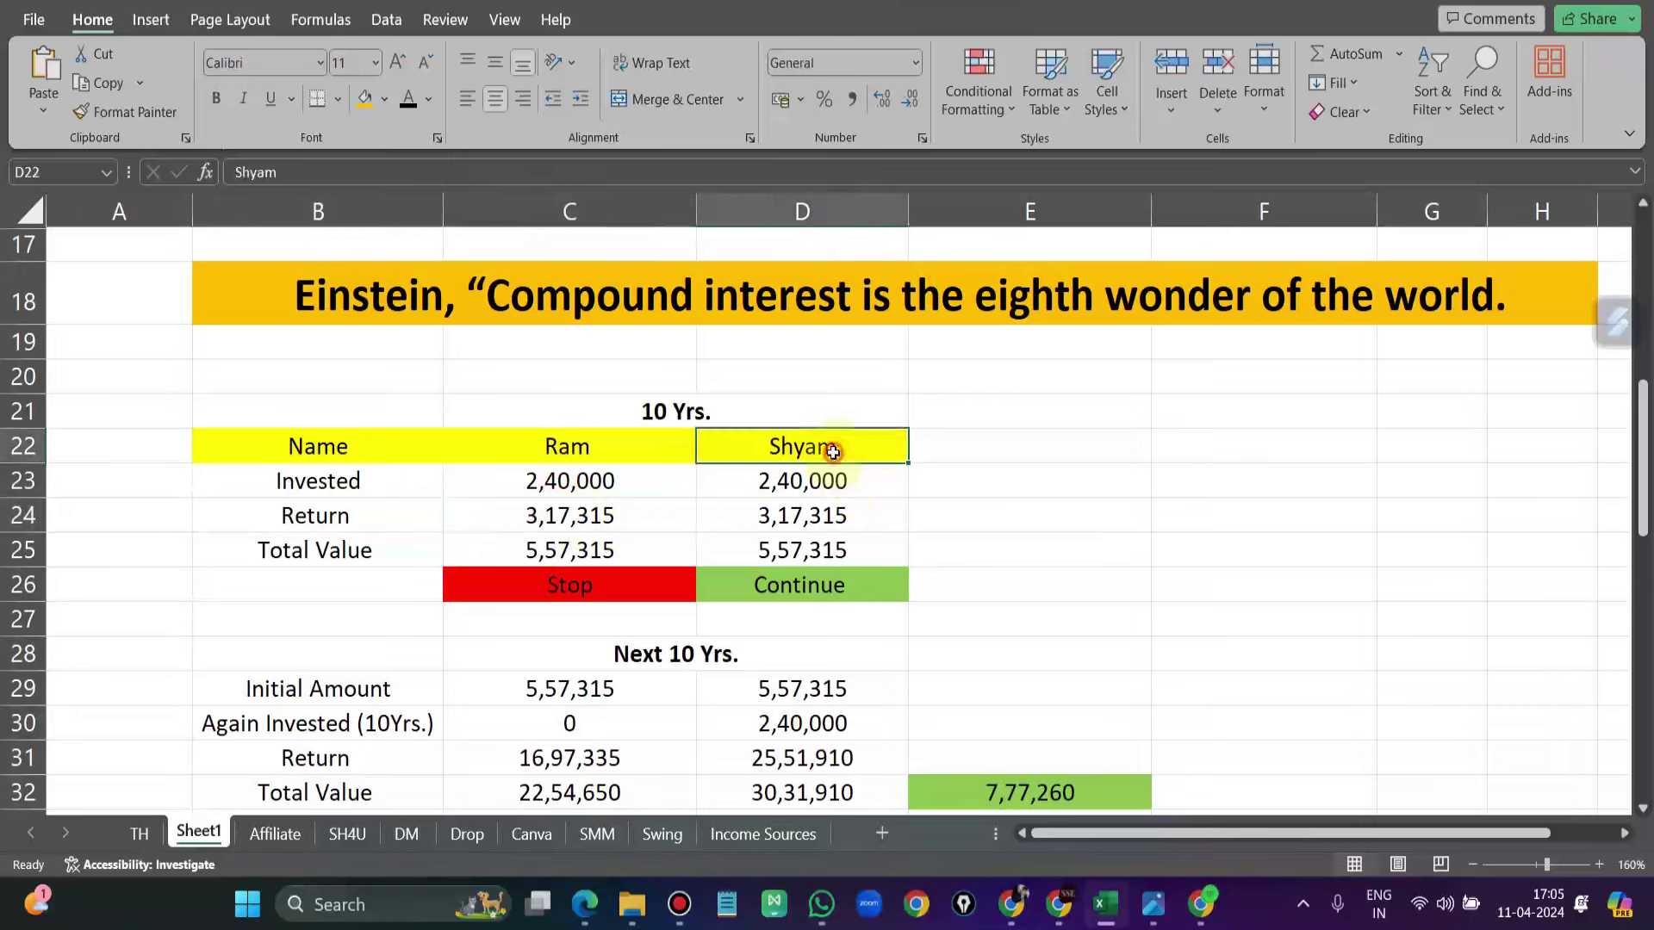
pyautogui.click(829, 521)
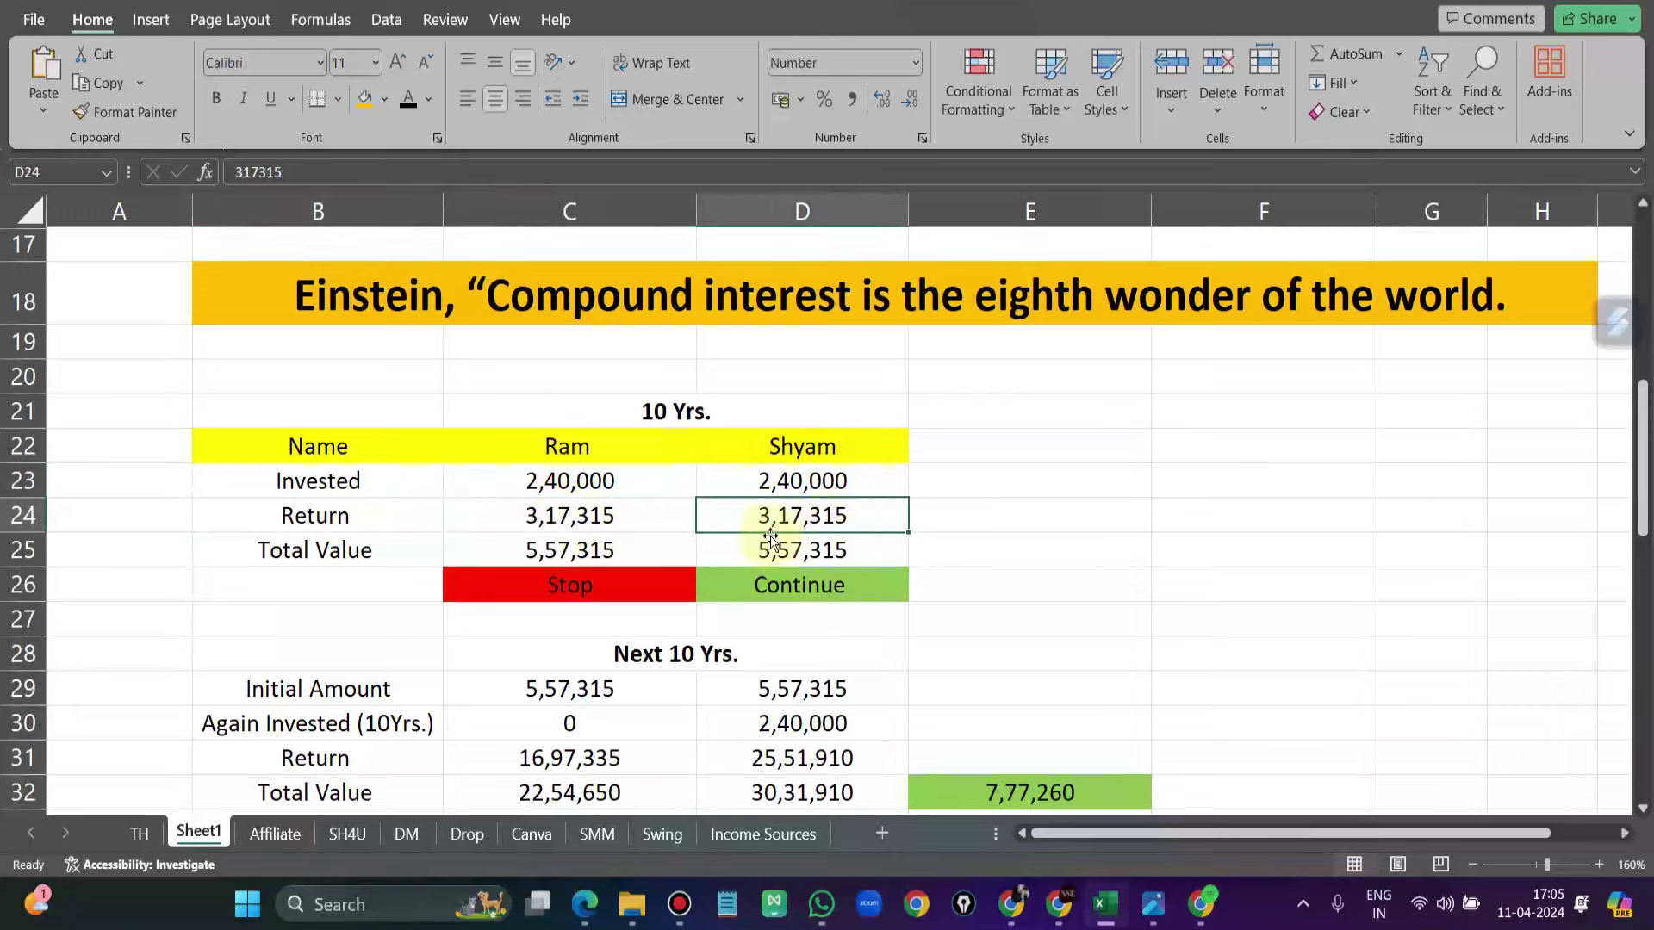
pyautogui.click(356, 558)
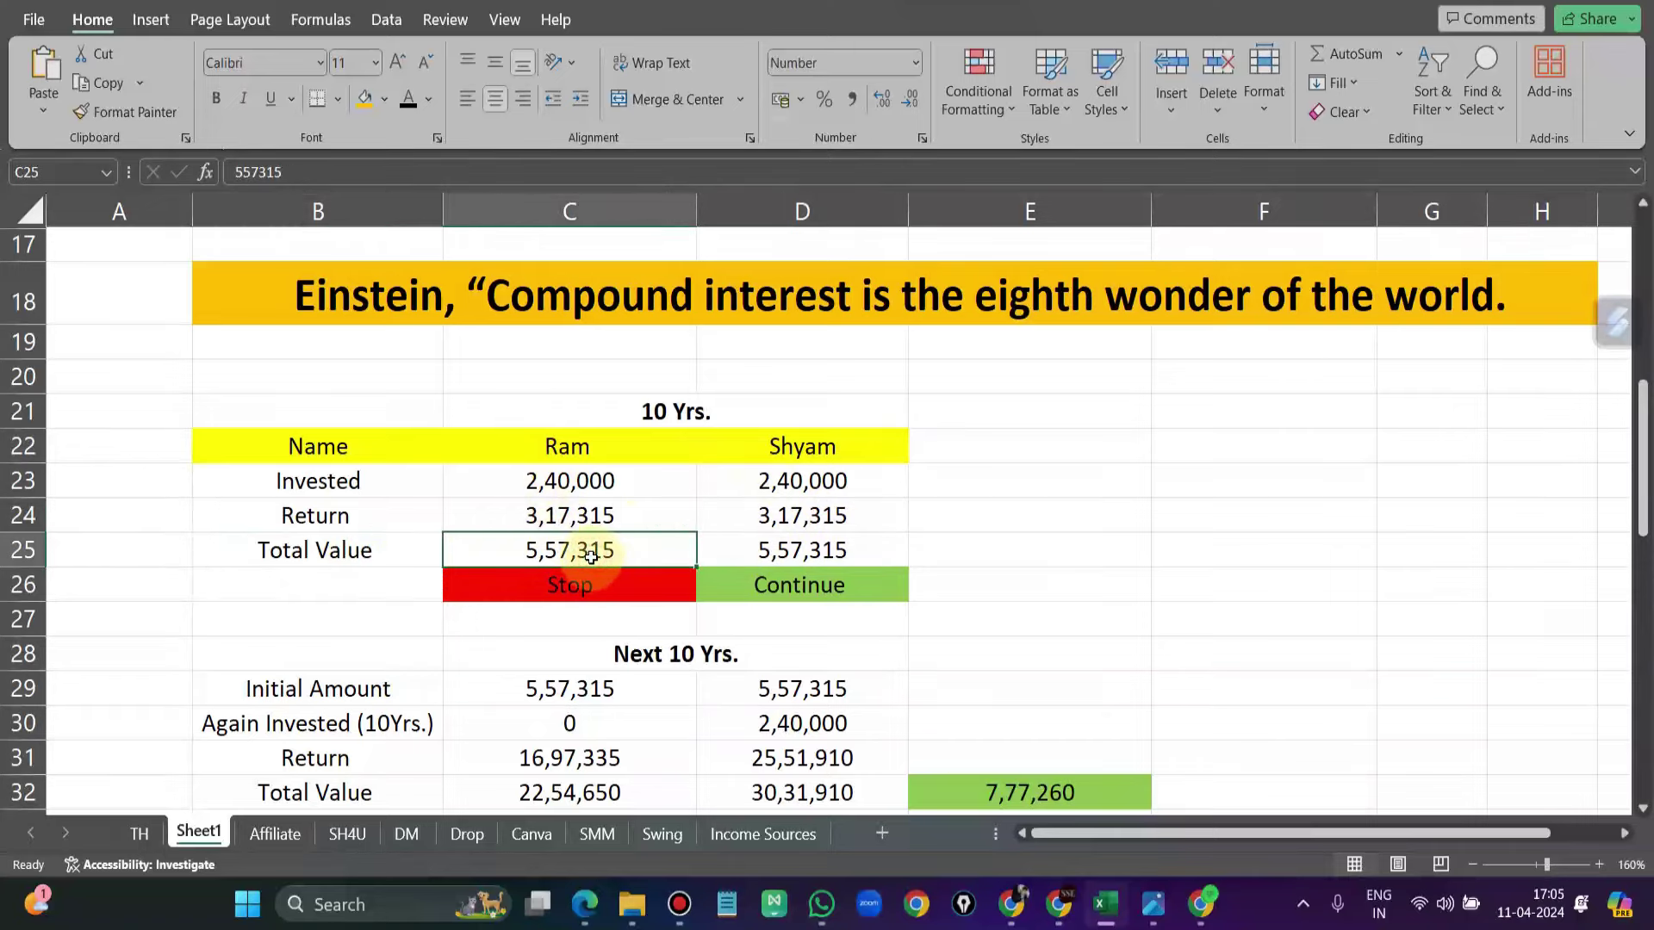
pyautogui.click(734, 547)
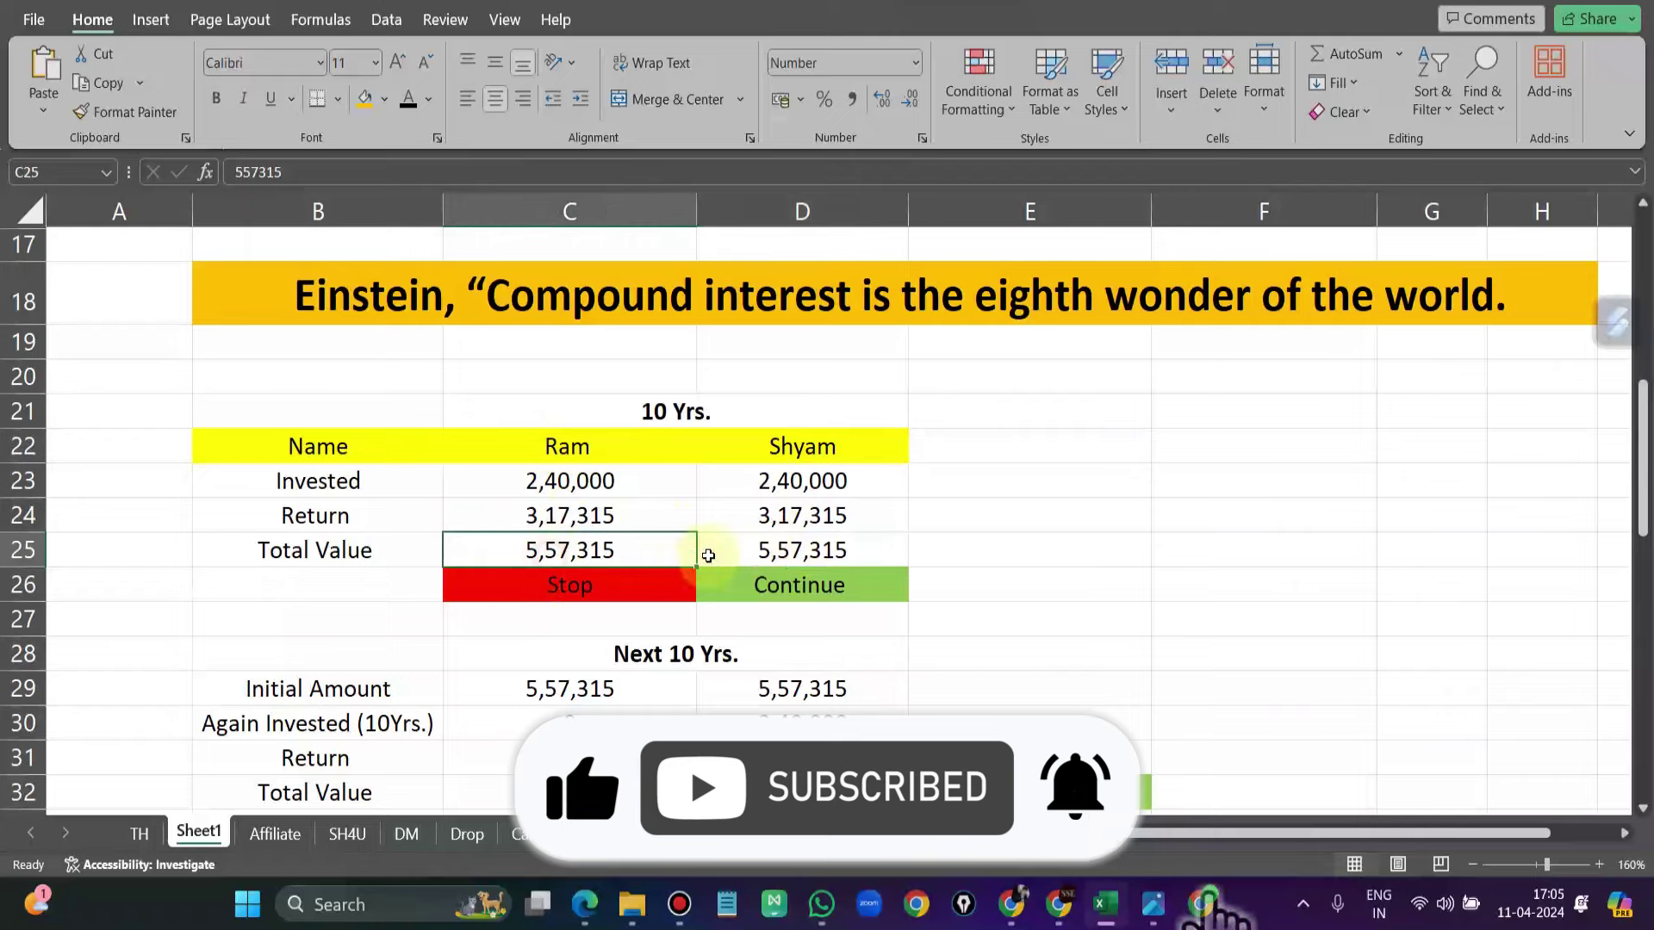
# Step: Examine the Stop and Continue statuses assigned to the two investors beneath the "10 Yrs." table
pyautogui.click(573, 446)
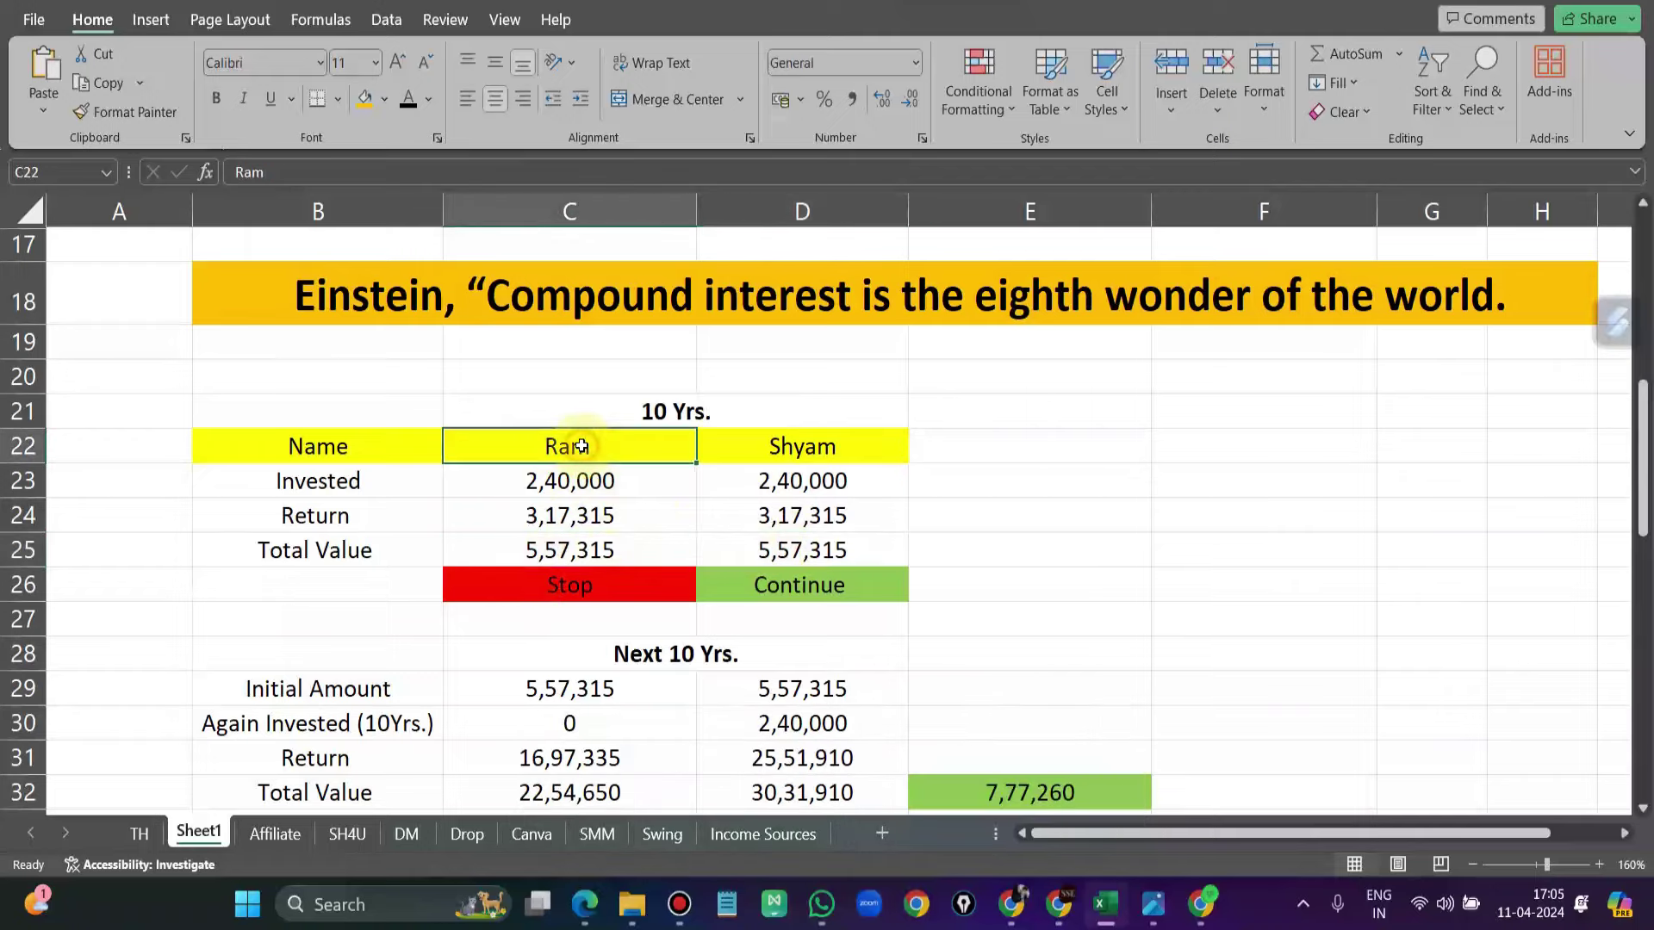
pyautogui.scroll(-1, 577, 444)
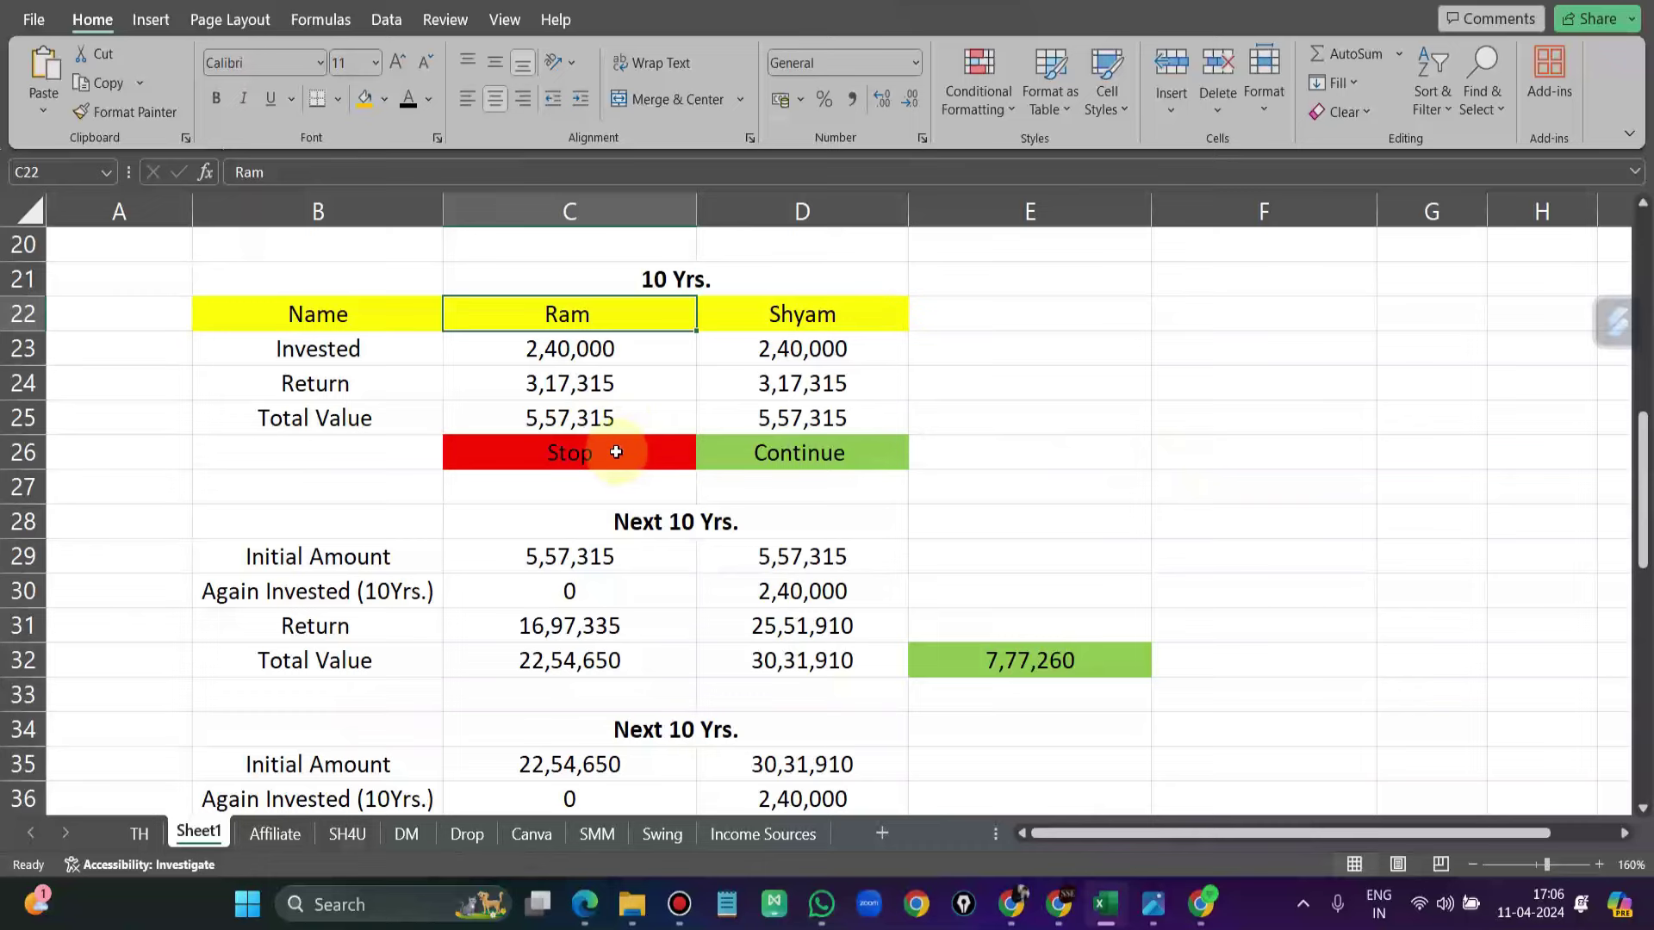
pyautogui.click(582, 465)
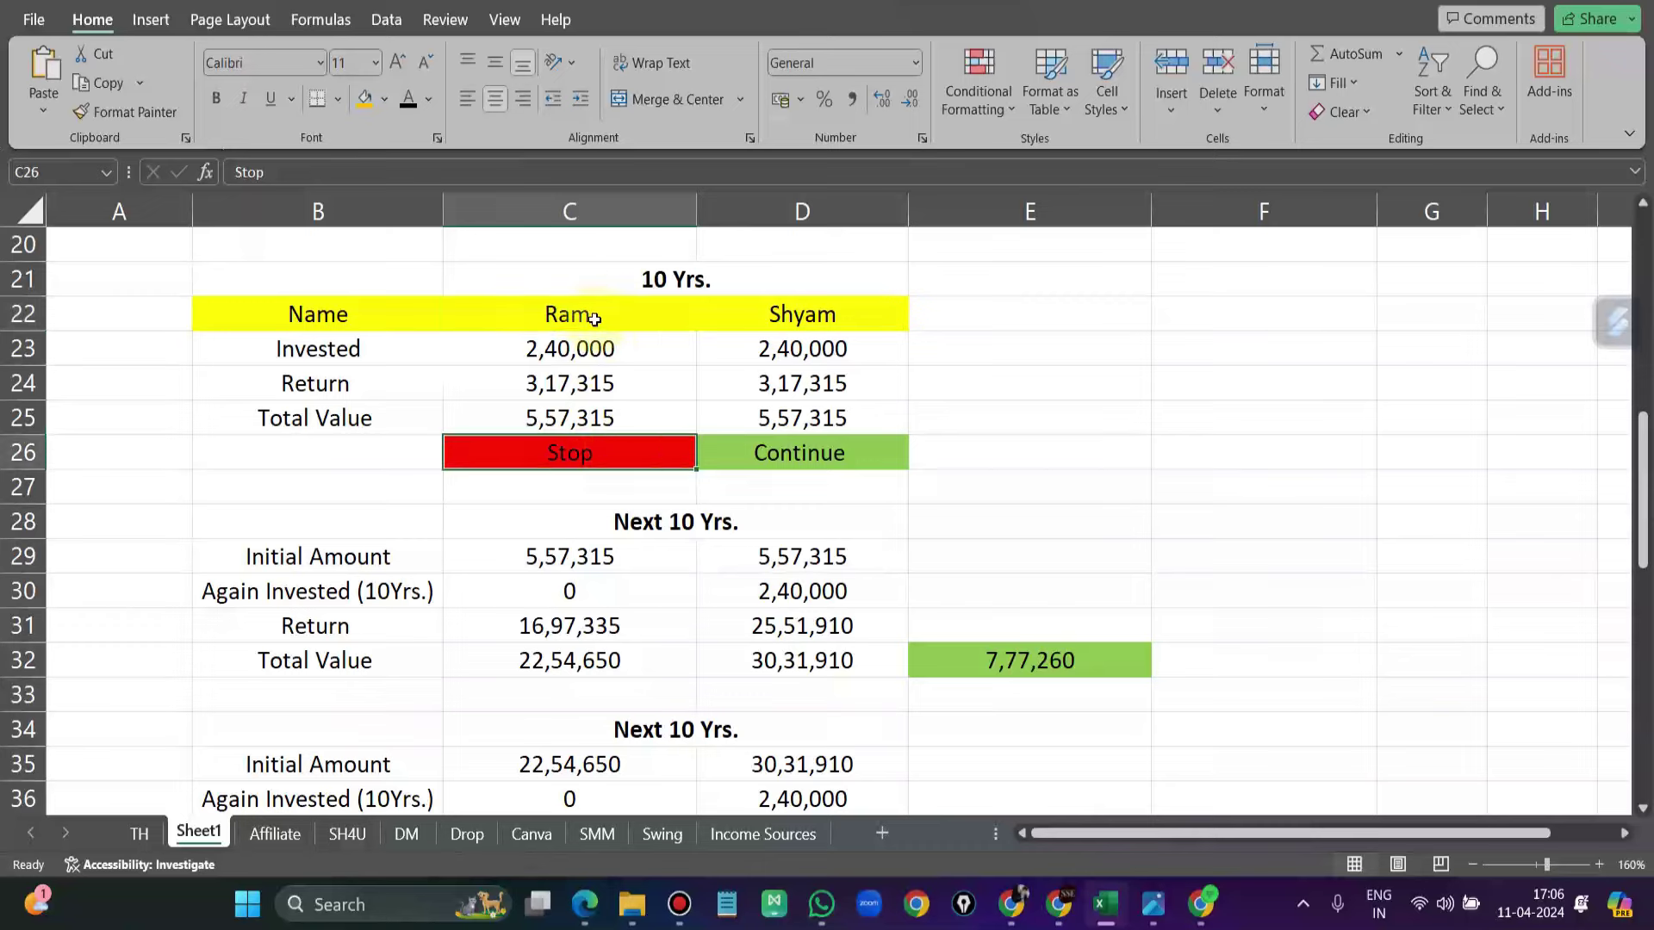
pyautogui.click(589, 520)
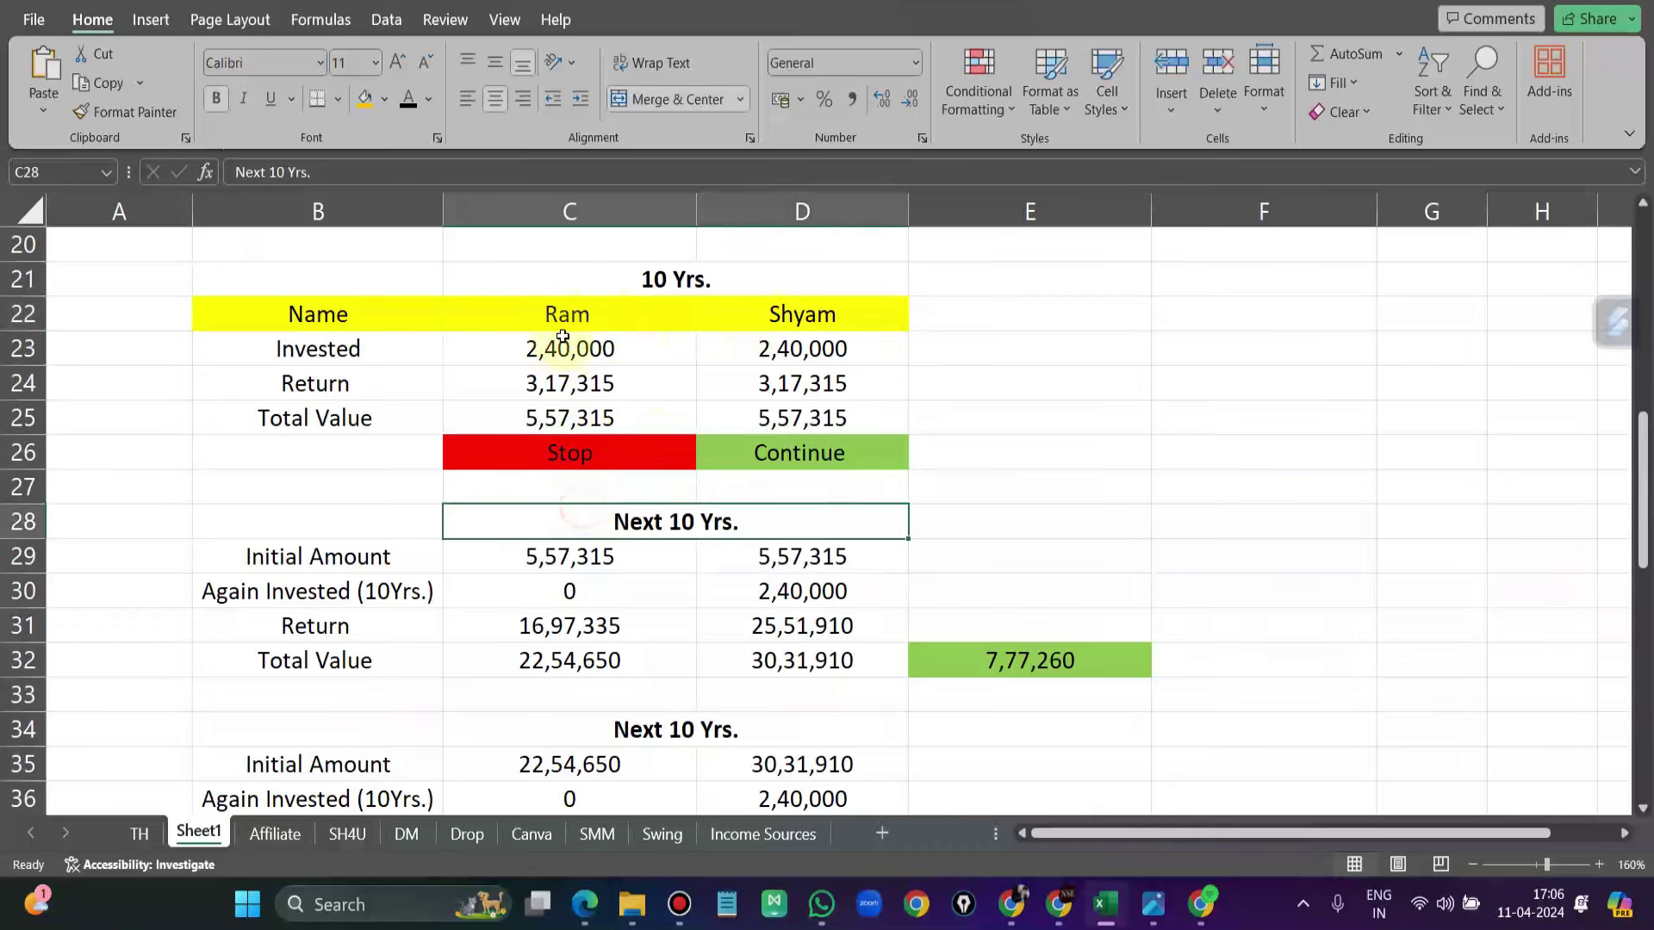
pyautogui.click(572, 452)
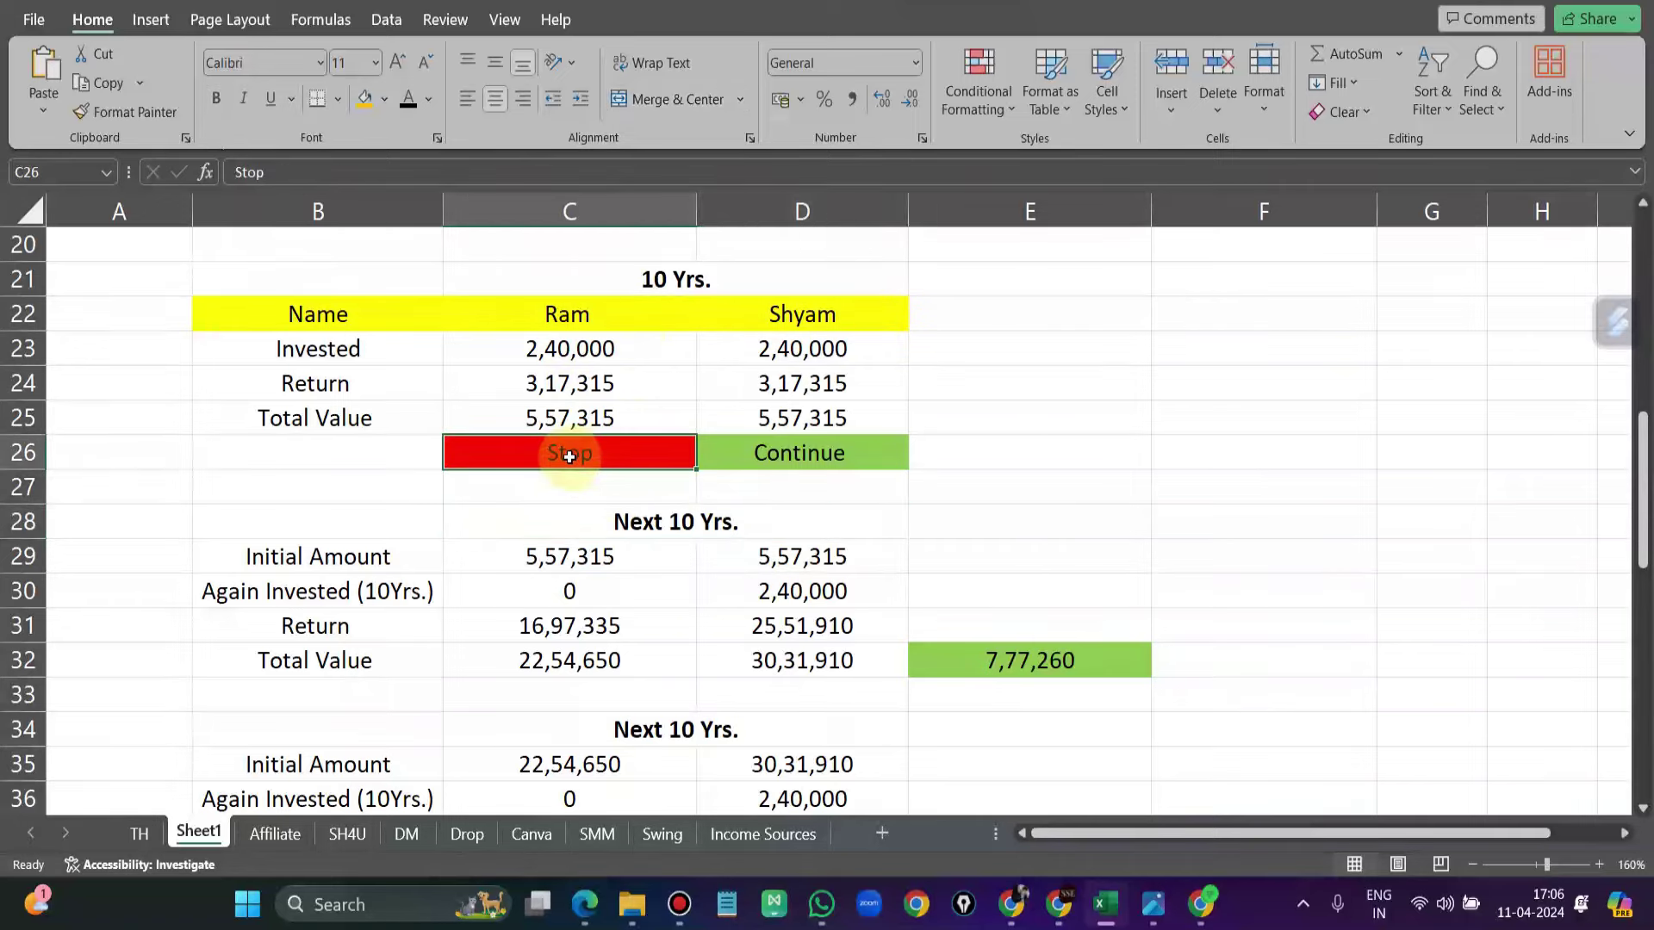
pyautogui.click(826, 321)
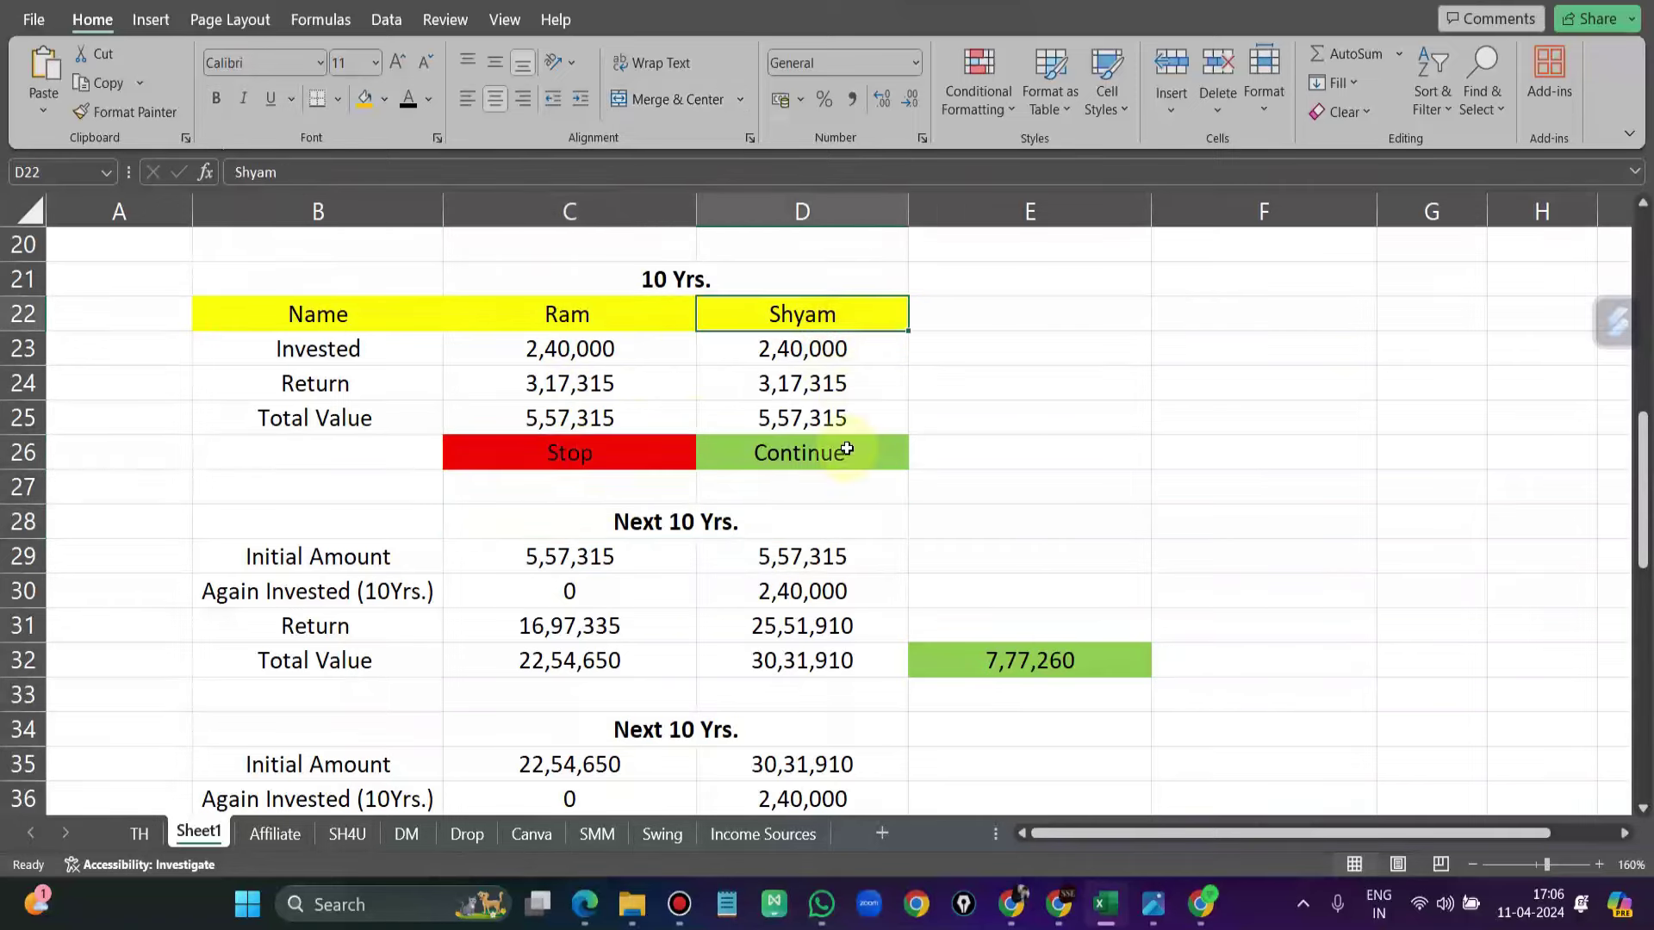
pyautogui.click(819, 463)
pyautogui.scroll(-1, 603, 462)
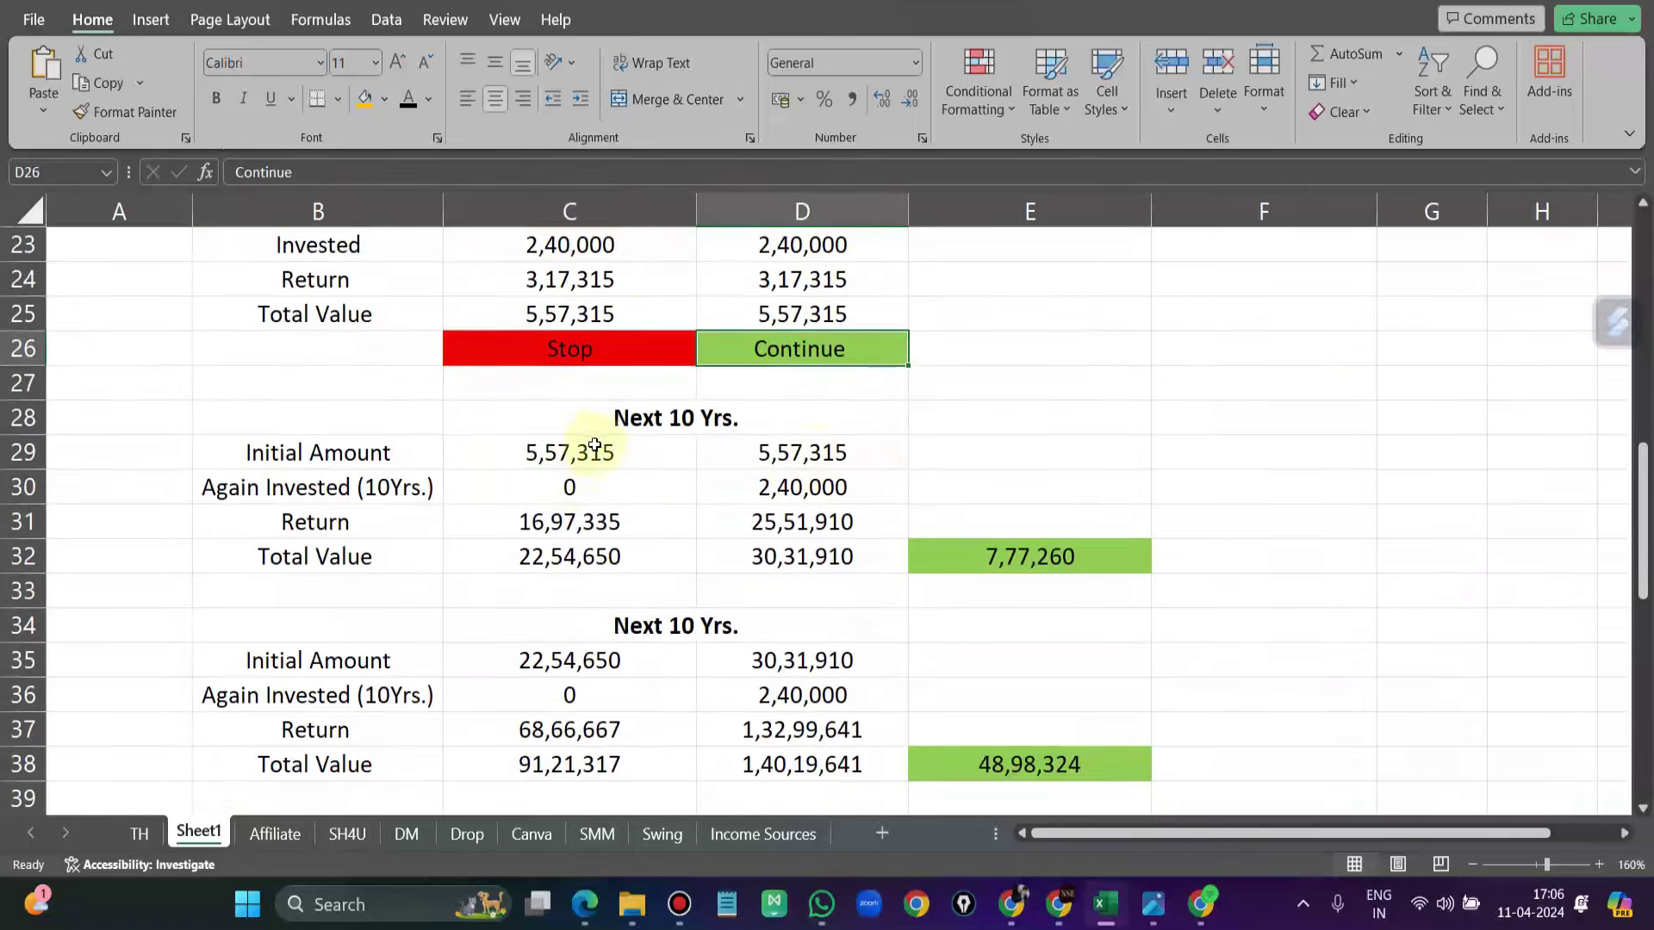
# Step: Relate both investors' Total Value after the "10 Yrs." period to their Initial Amount in the first "Next 10 Yrs." table
pyautogui.scroll(1, 646, 369)
pyautogui.click(670, 278)
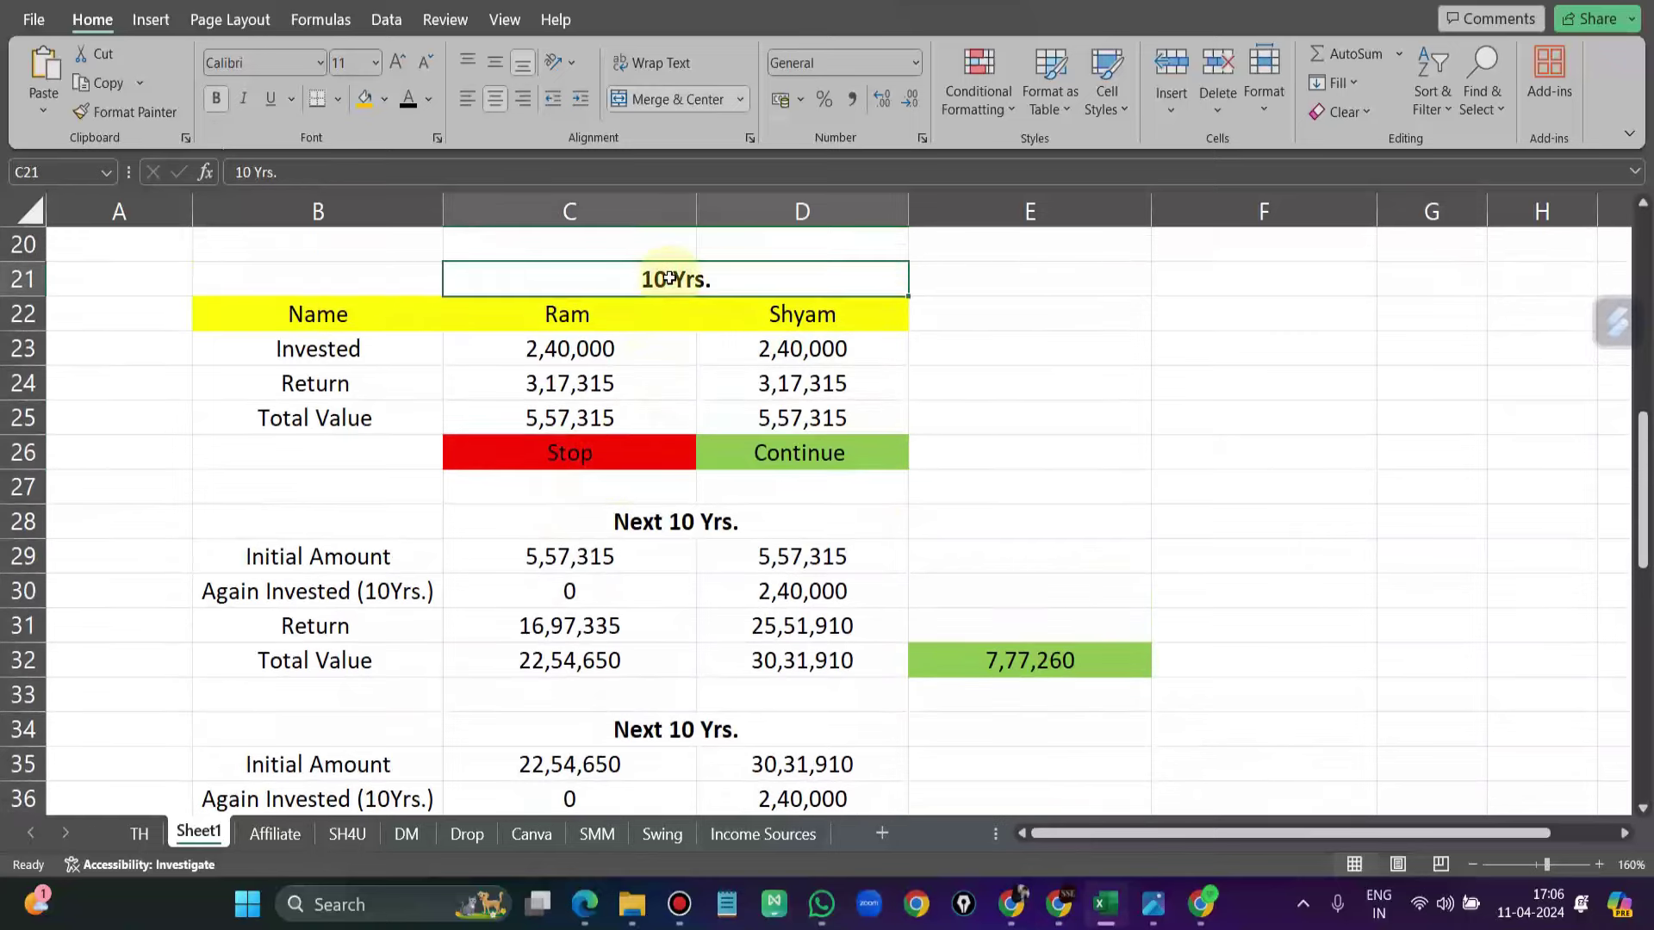
pyautogui.click(552, 425)
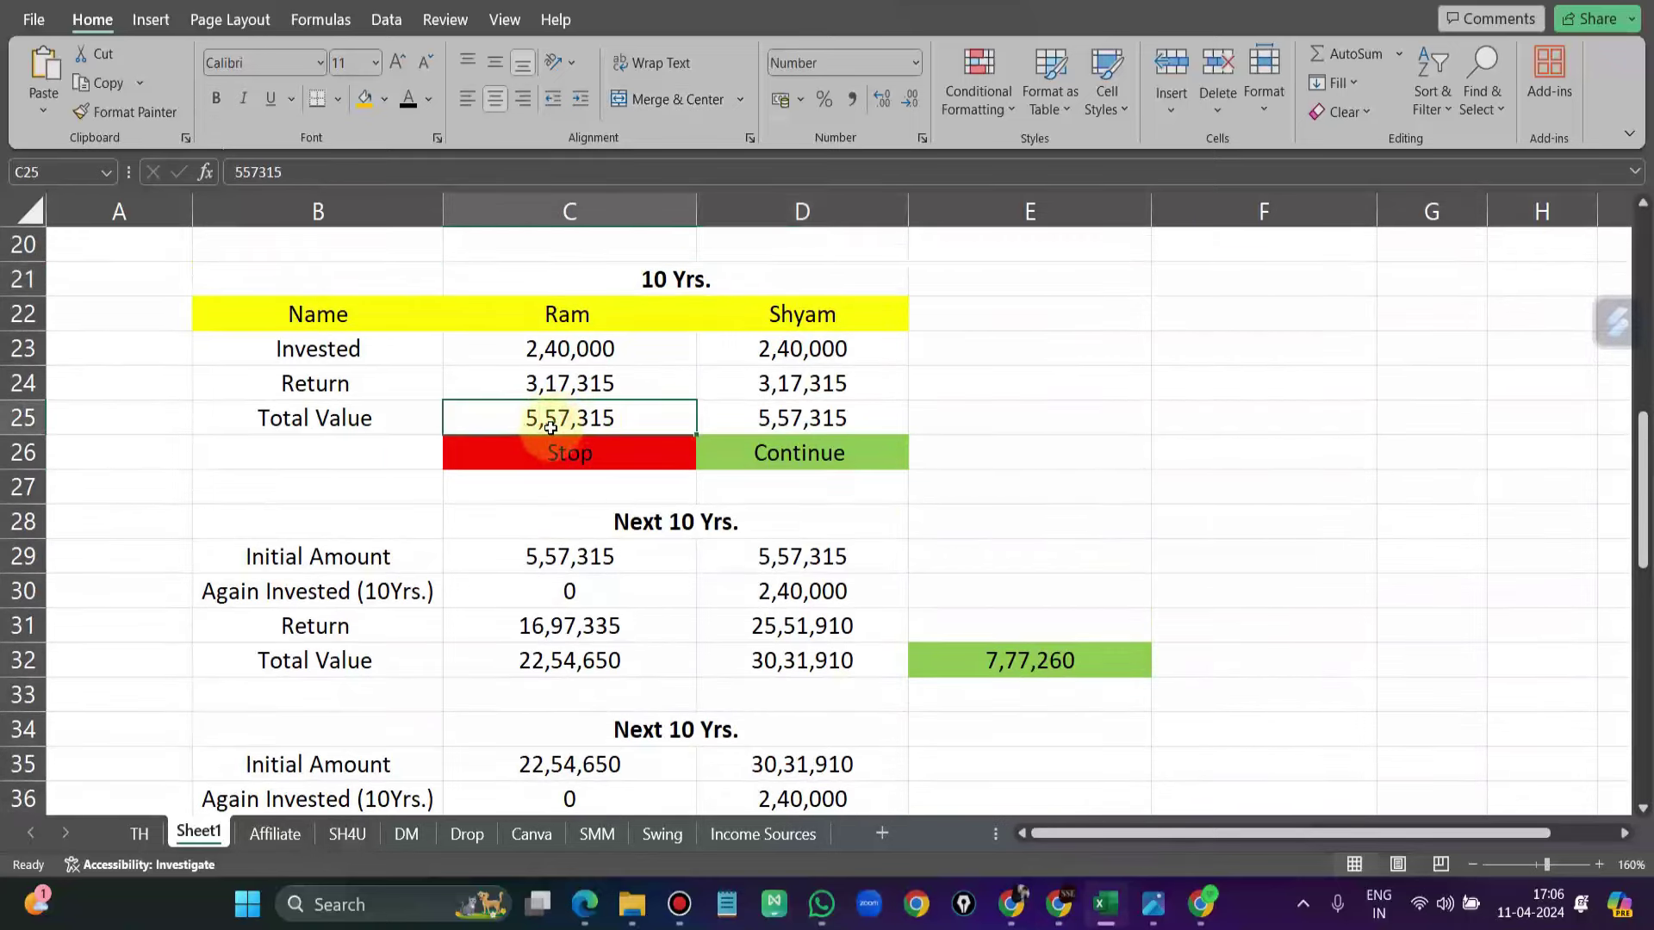
pyautogui.click(806, 431)
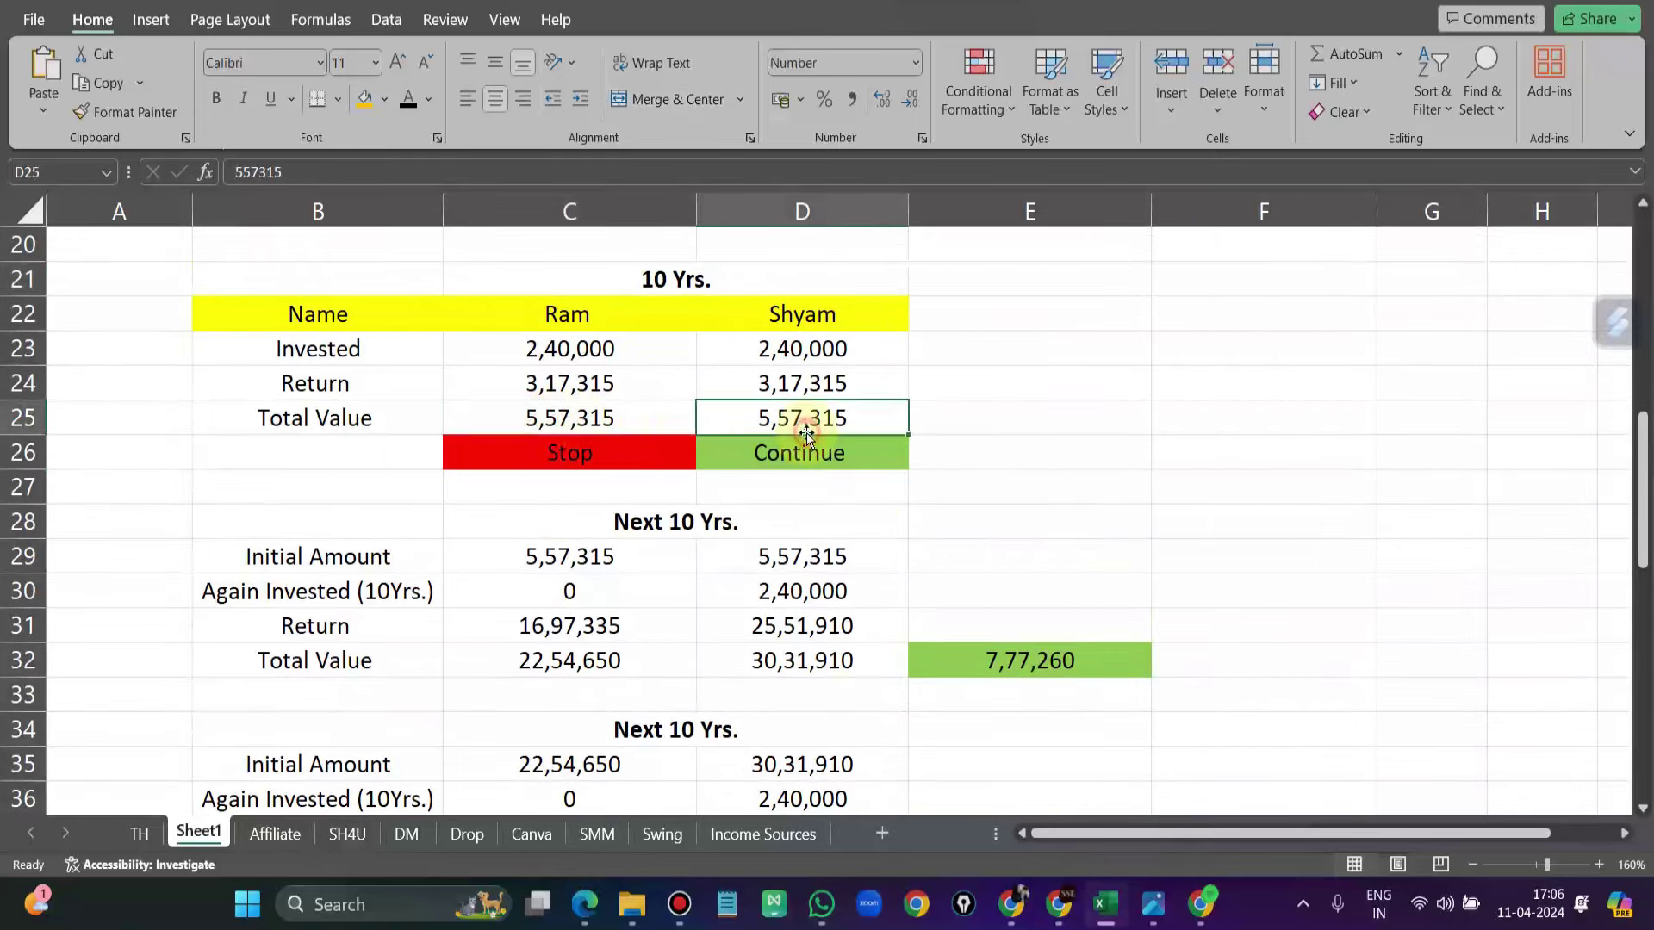
pyautogui.scroll(-1, 1113, 428)
pyautogui.click(722, 408)
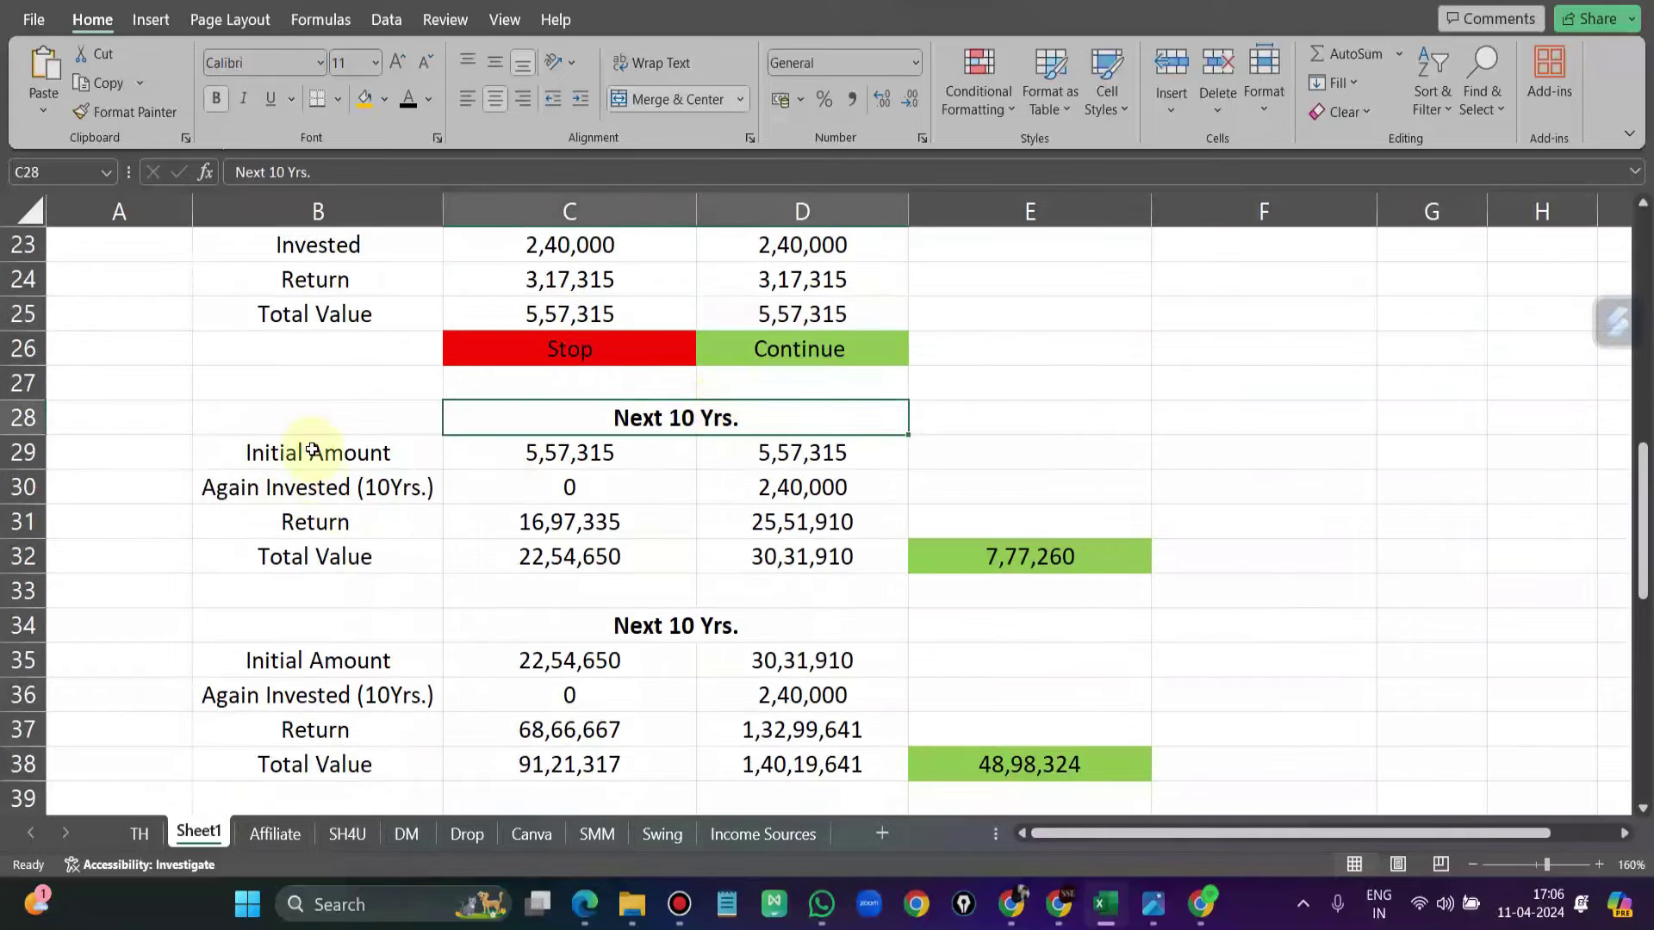
pyautogui.click(571, 448)
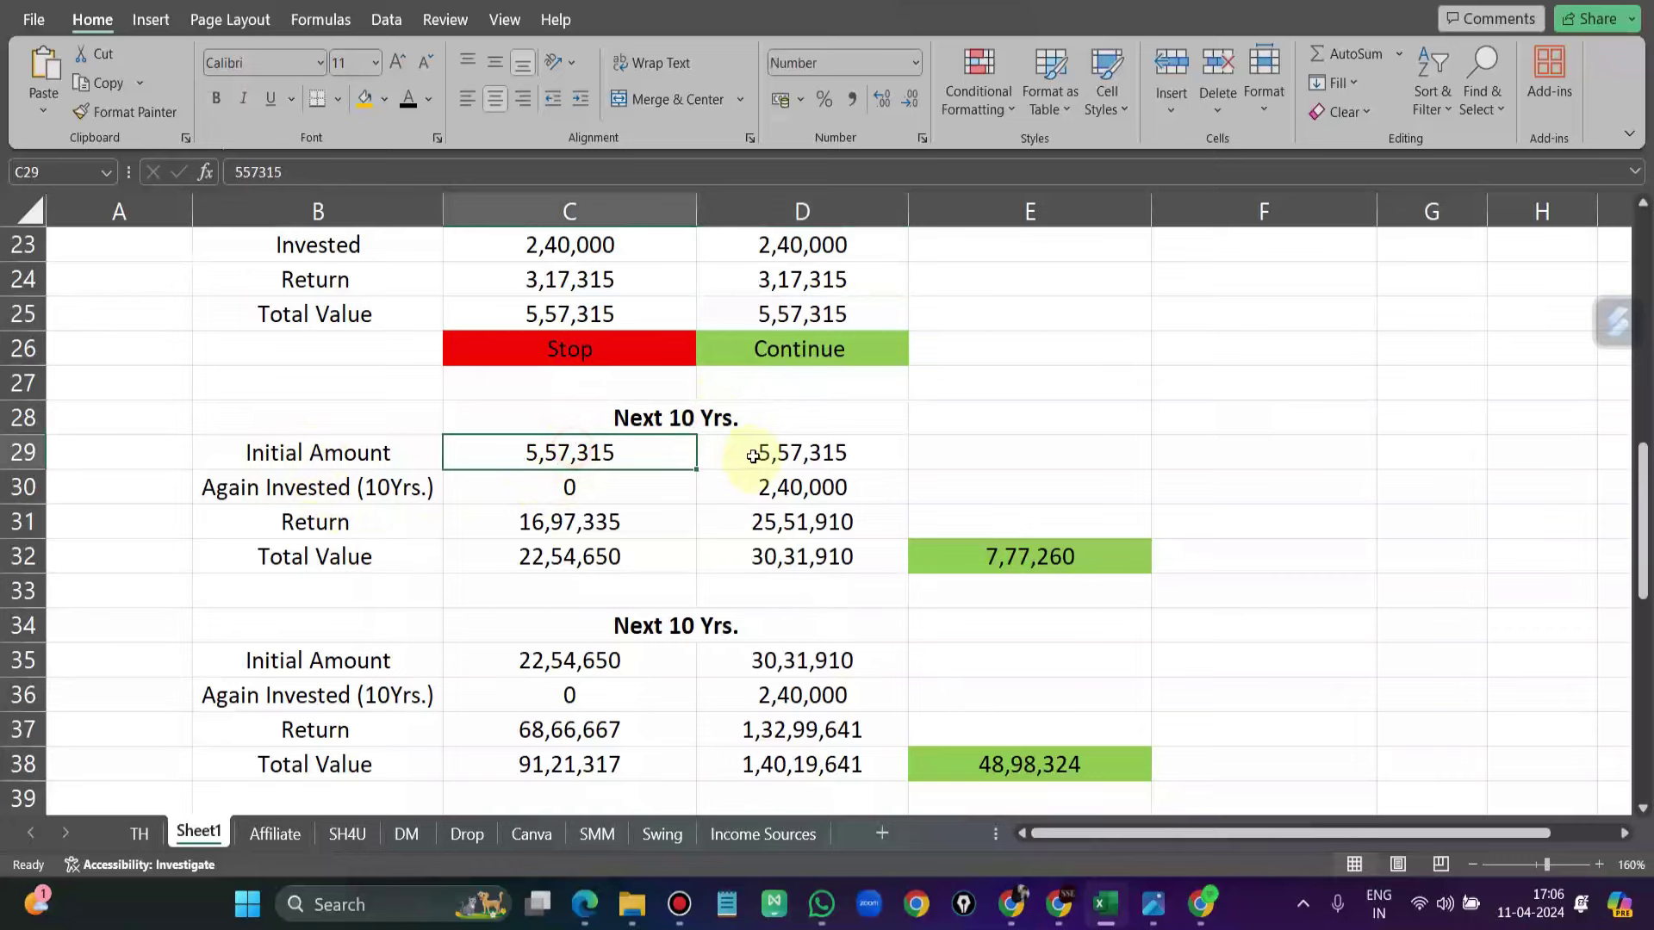
pyautogui.click(728, 448)
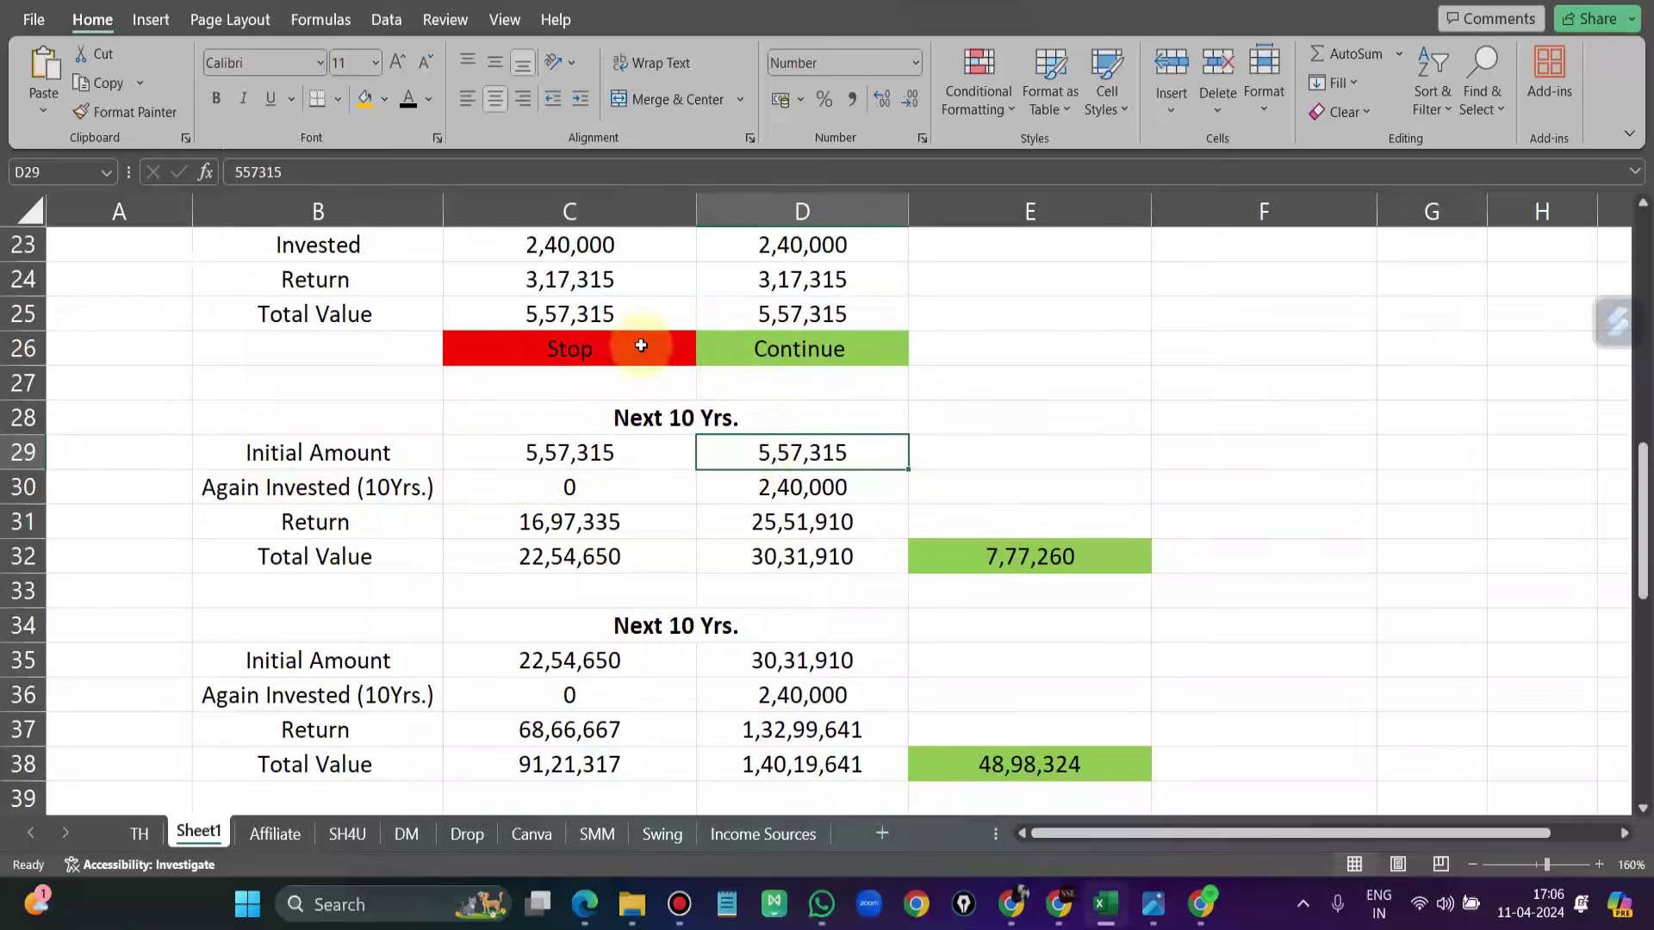
# Step: Examine the stopped investor's Again Invested, Initial Amount and Return values in the first "Next 10 Yrs." table
pyautogui.click(297, 493)
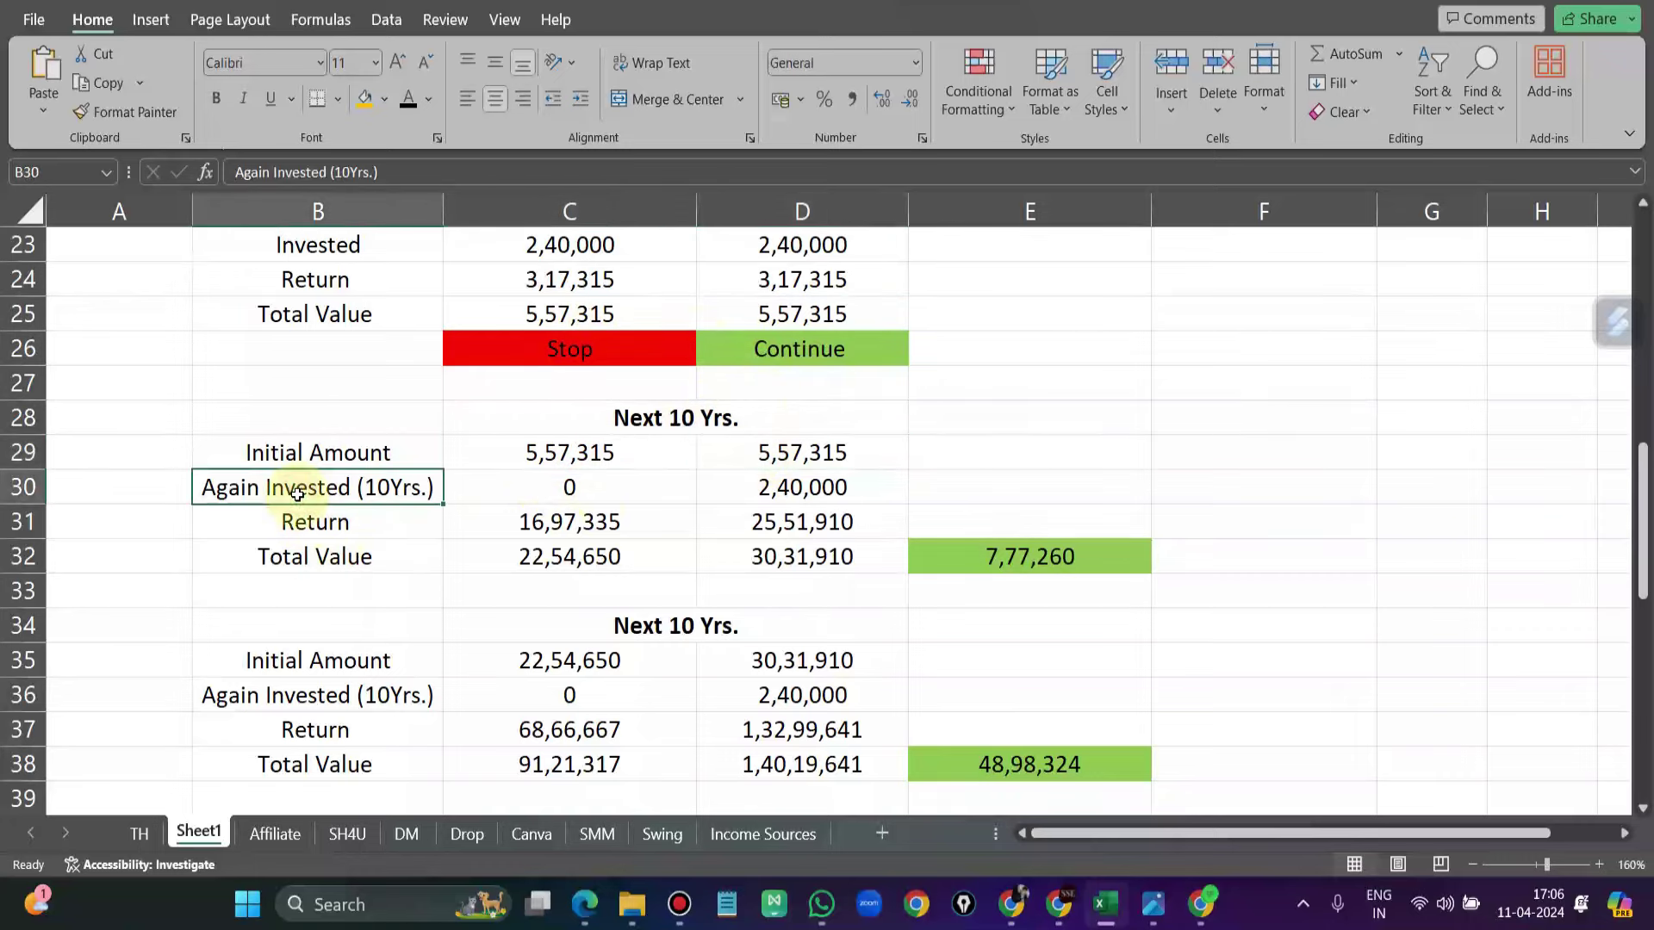
pyautogui.scroll(2, 572, 387)
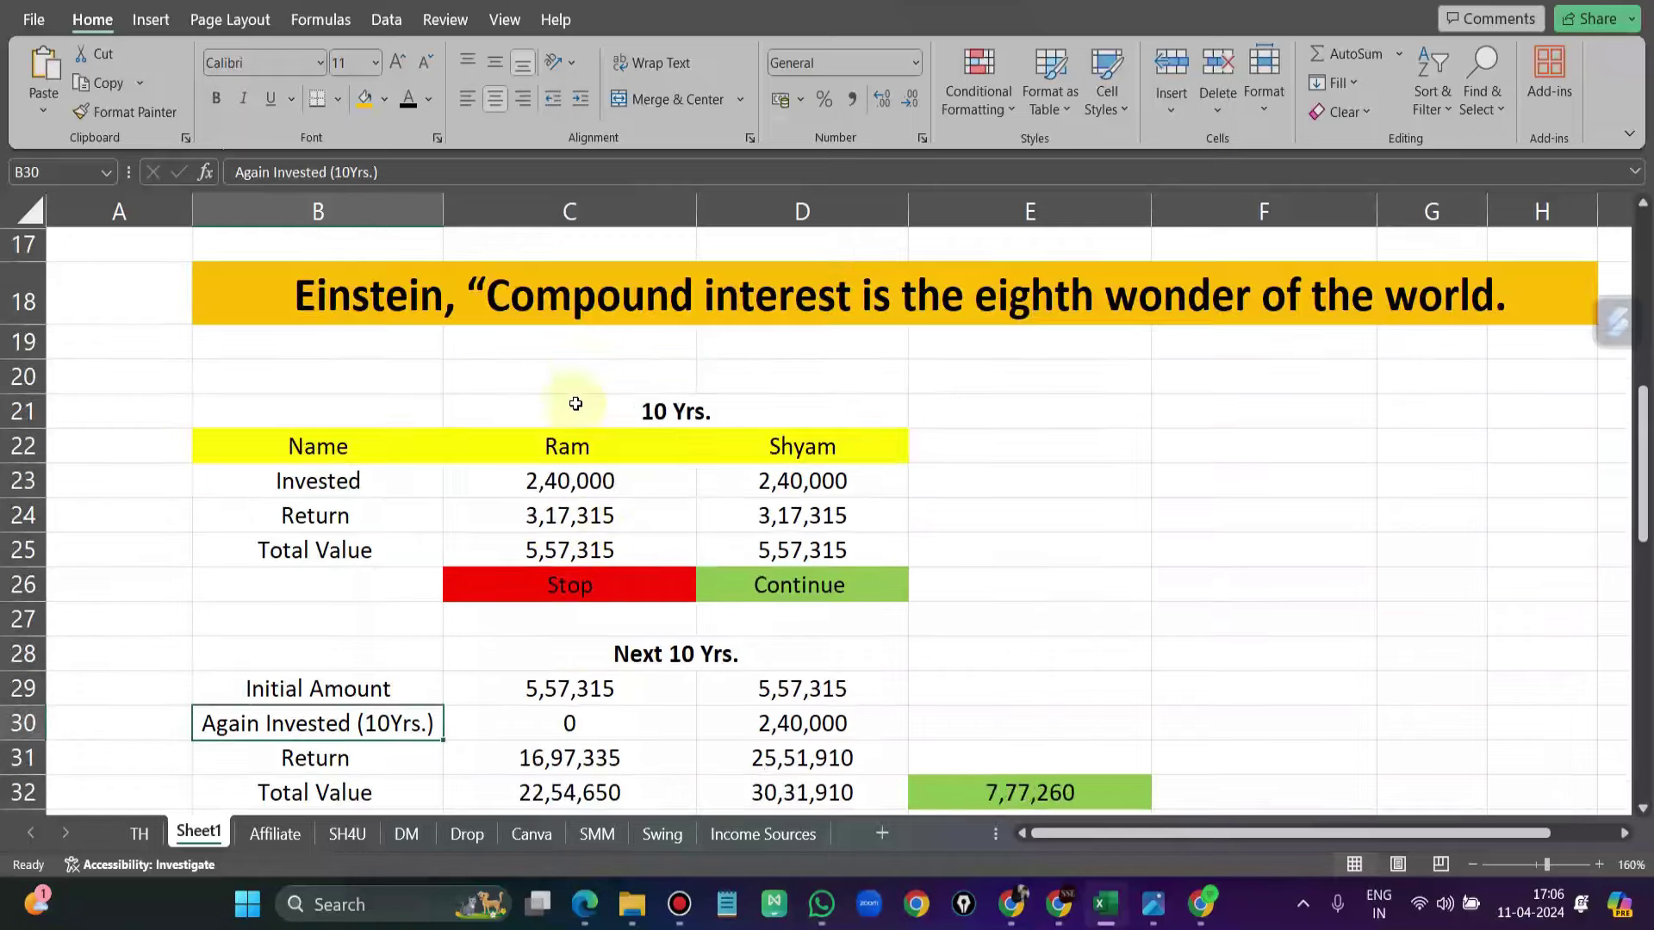
pyautogui.scroll(-1, 579, 422)
pyautogui.scroll(-1, 587, 447)
pyautogui.click(569, 593)
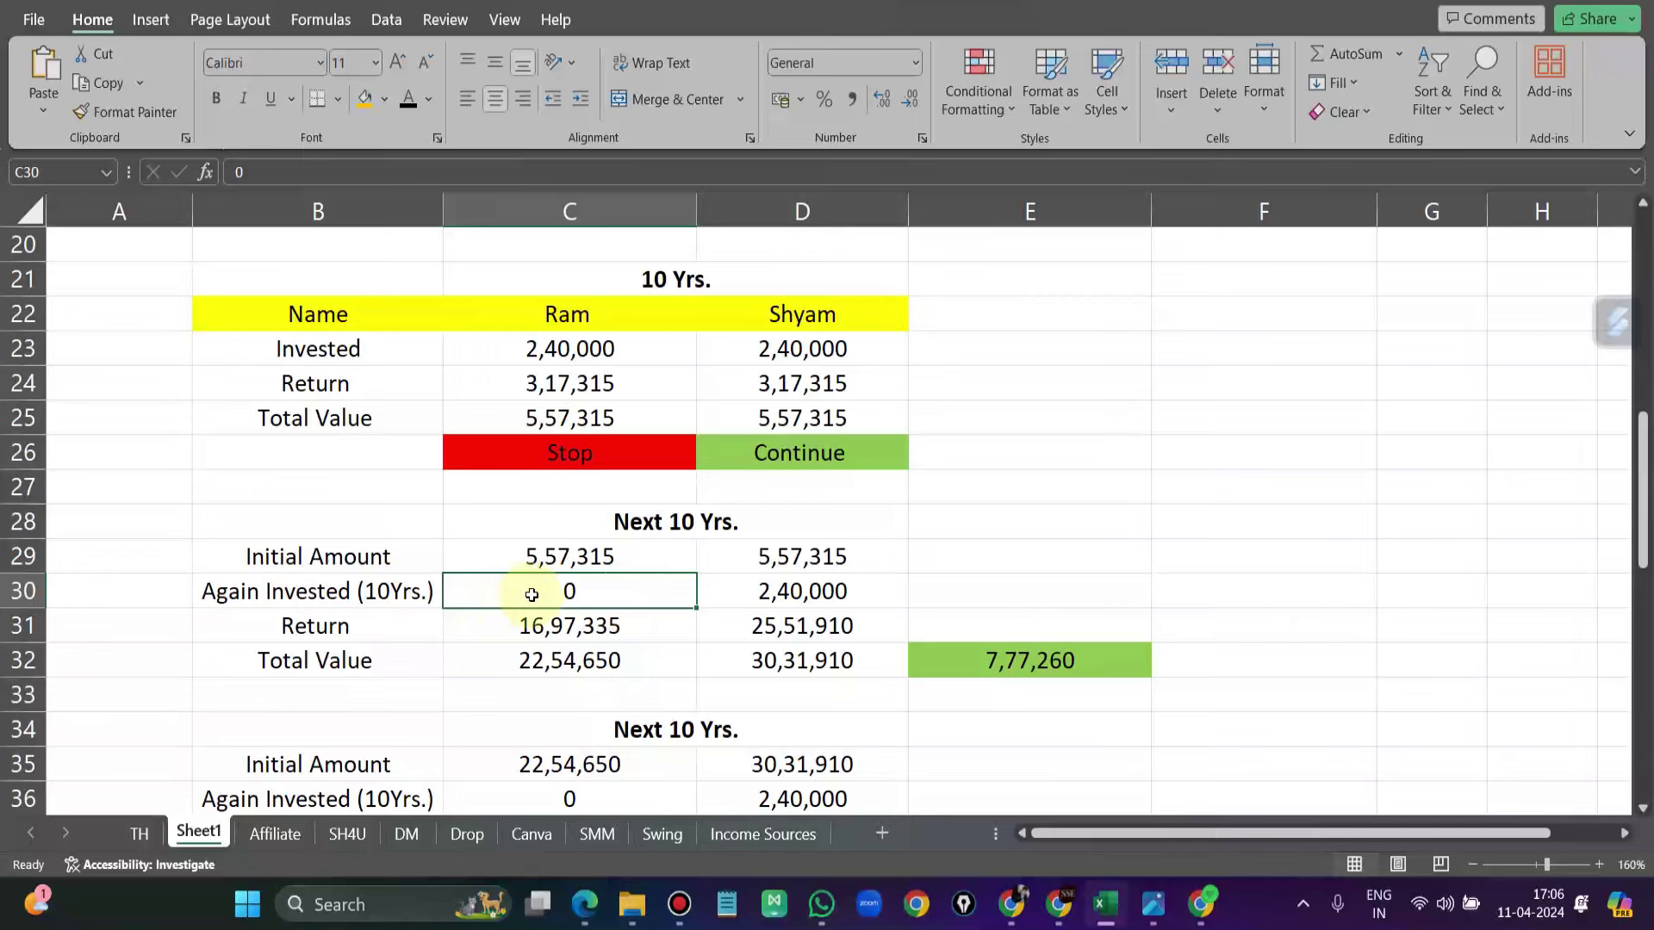
pyautogui.click(568, 562)
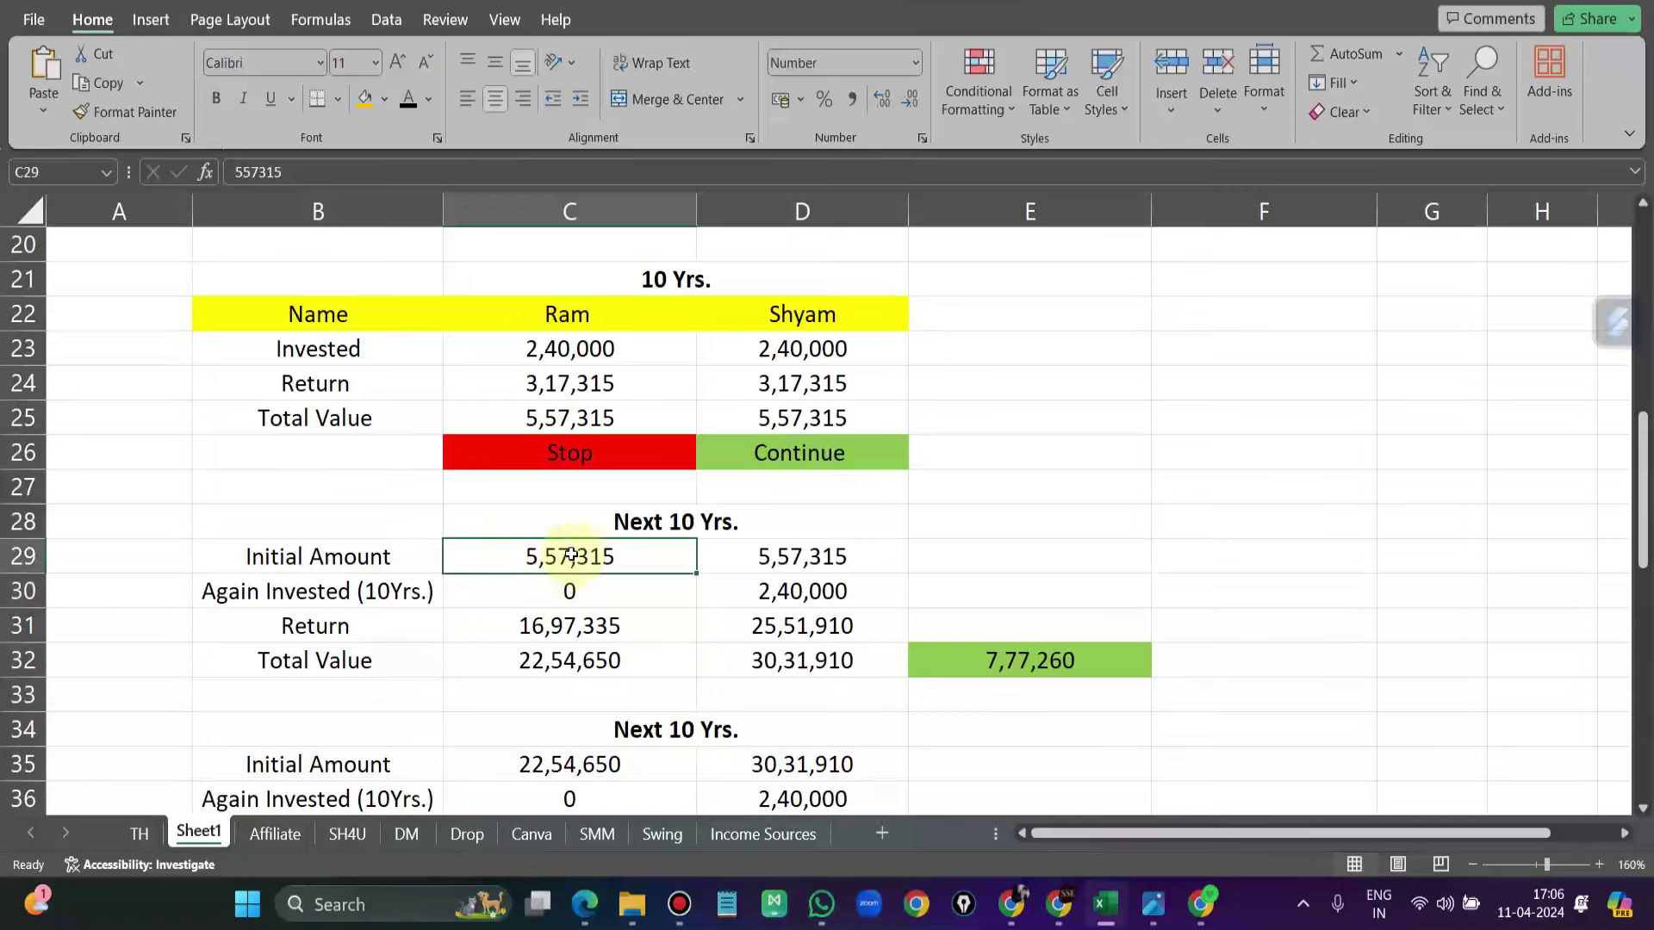
pyautogui.click(572, 595)
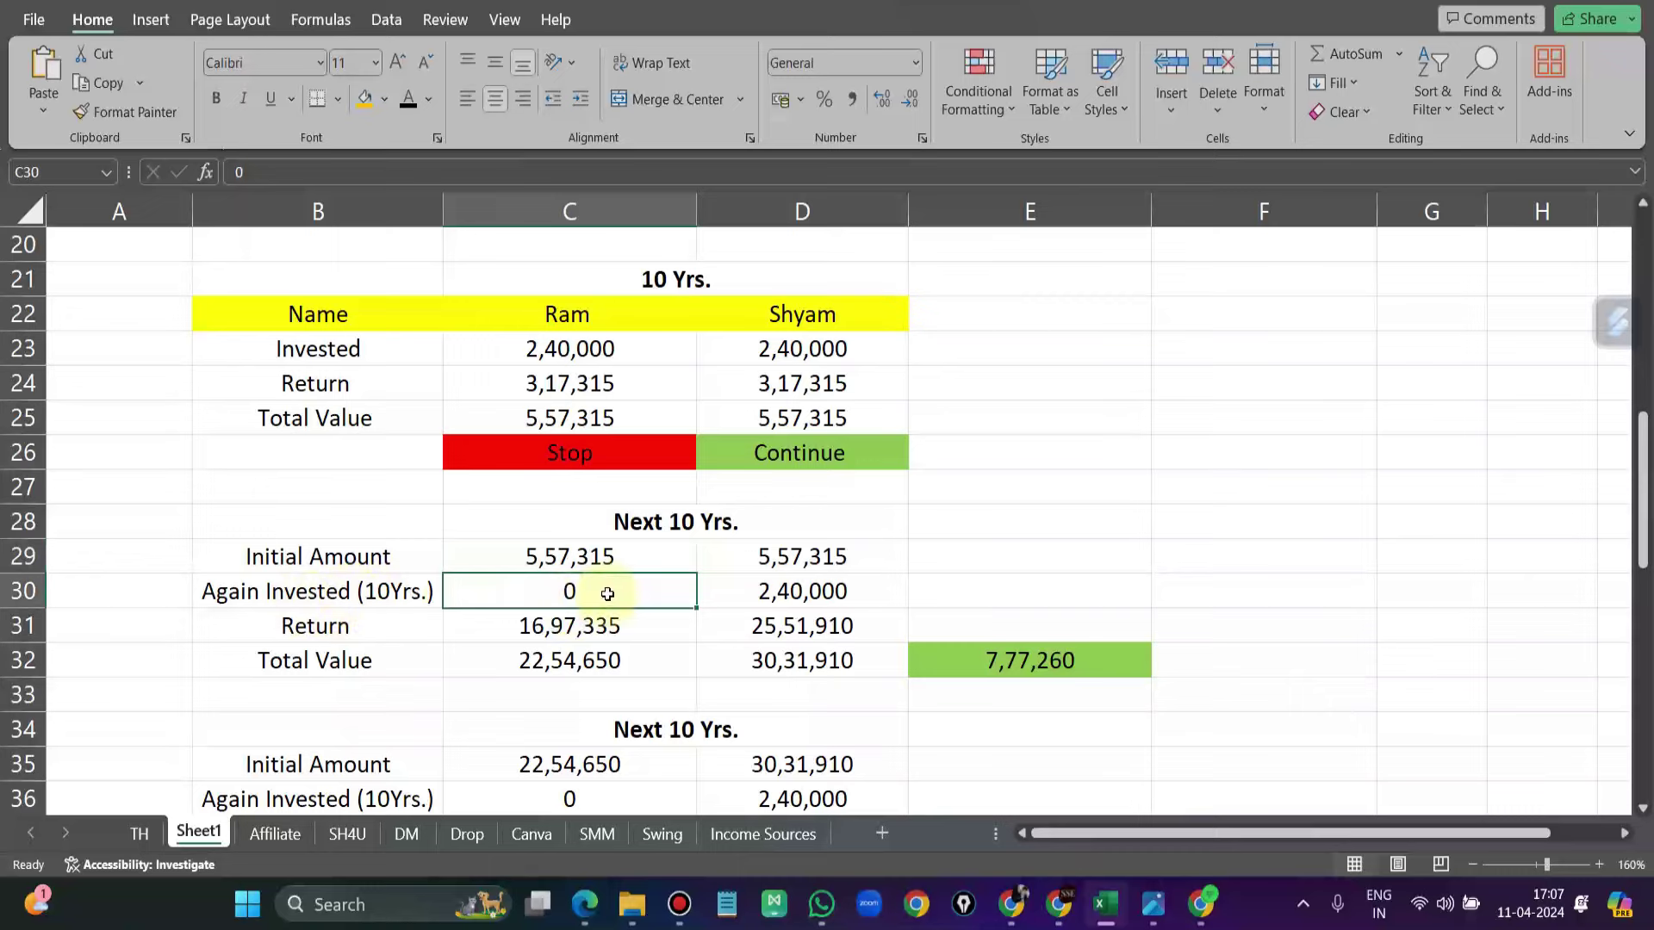
pyautogui.click(552, 553)
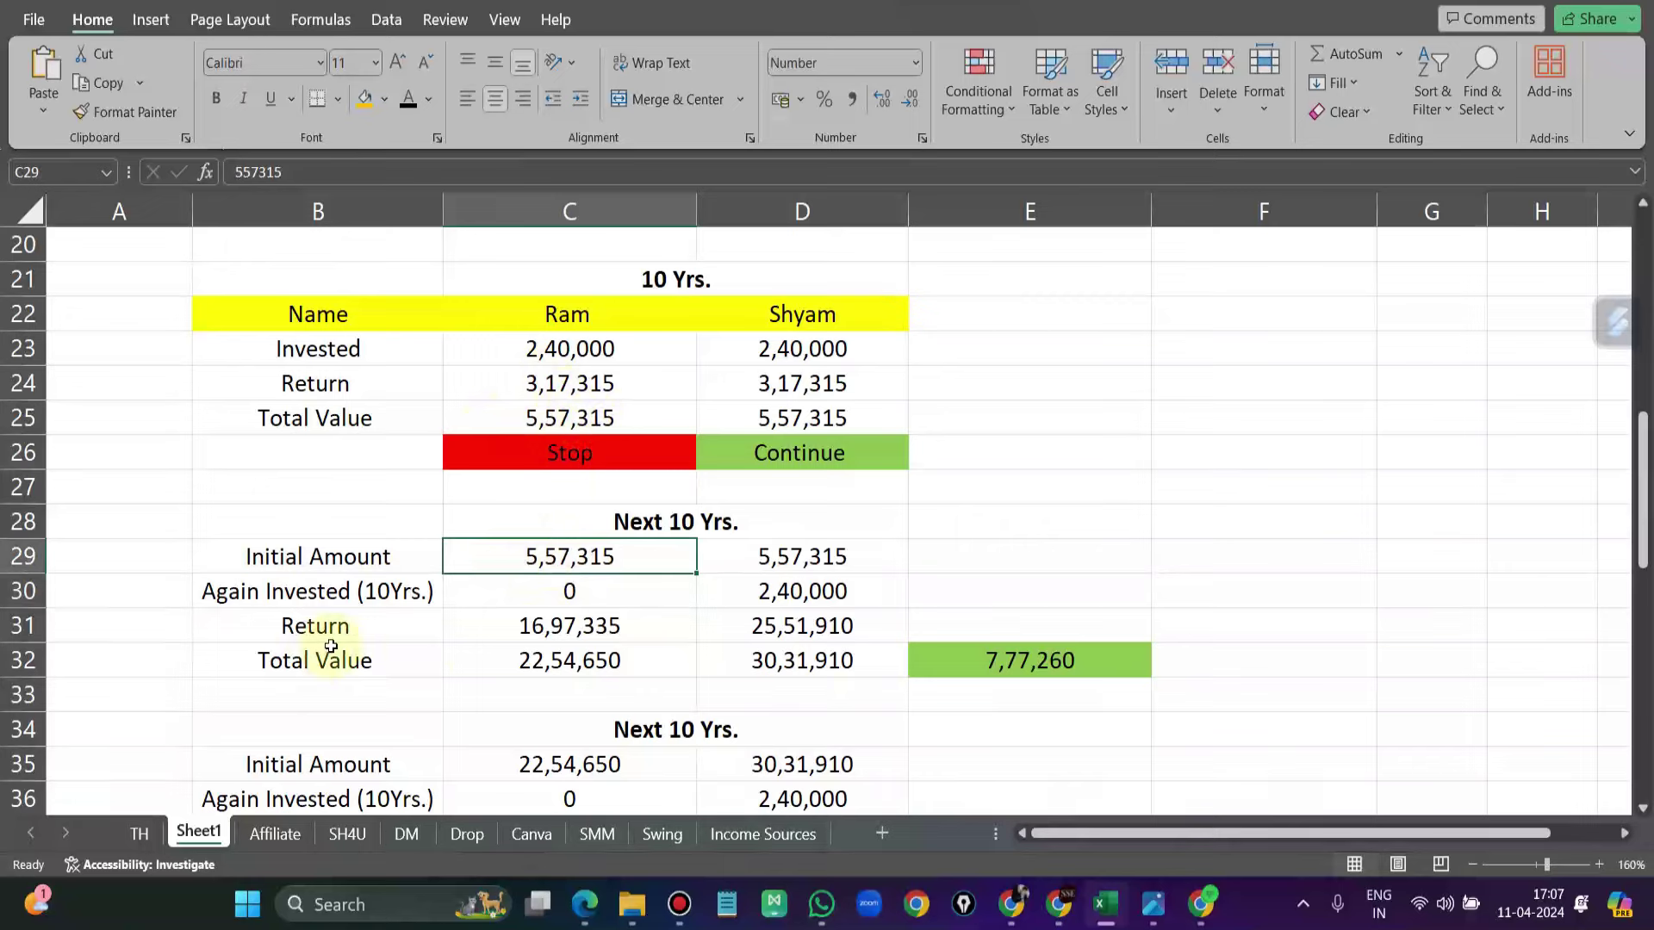
pyautogui.click(556, 626)
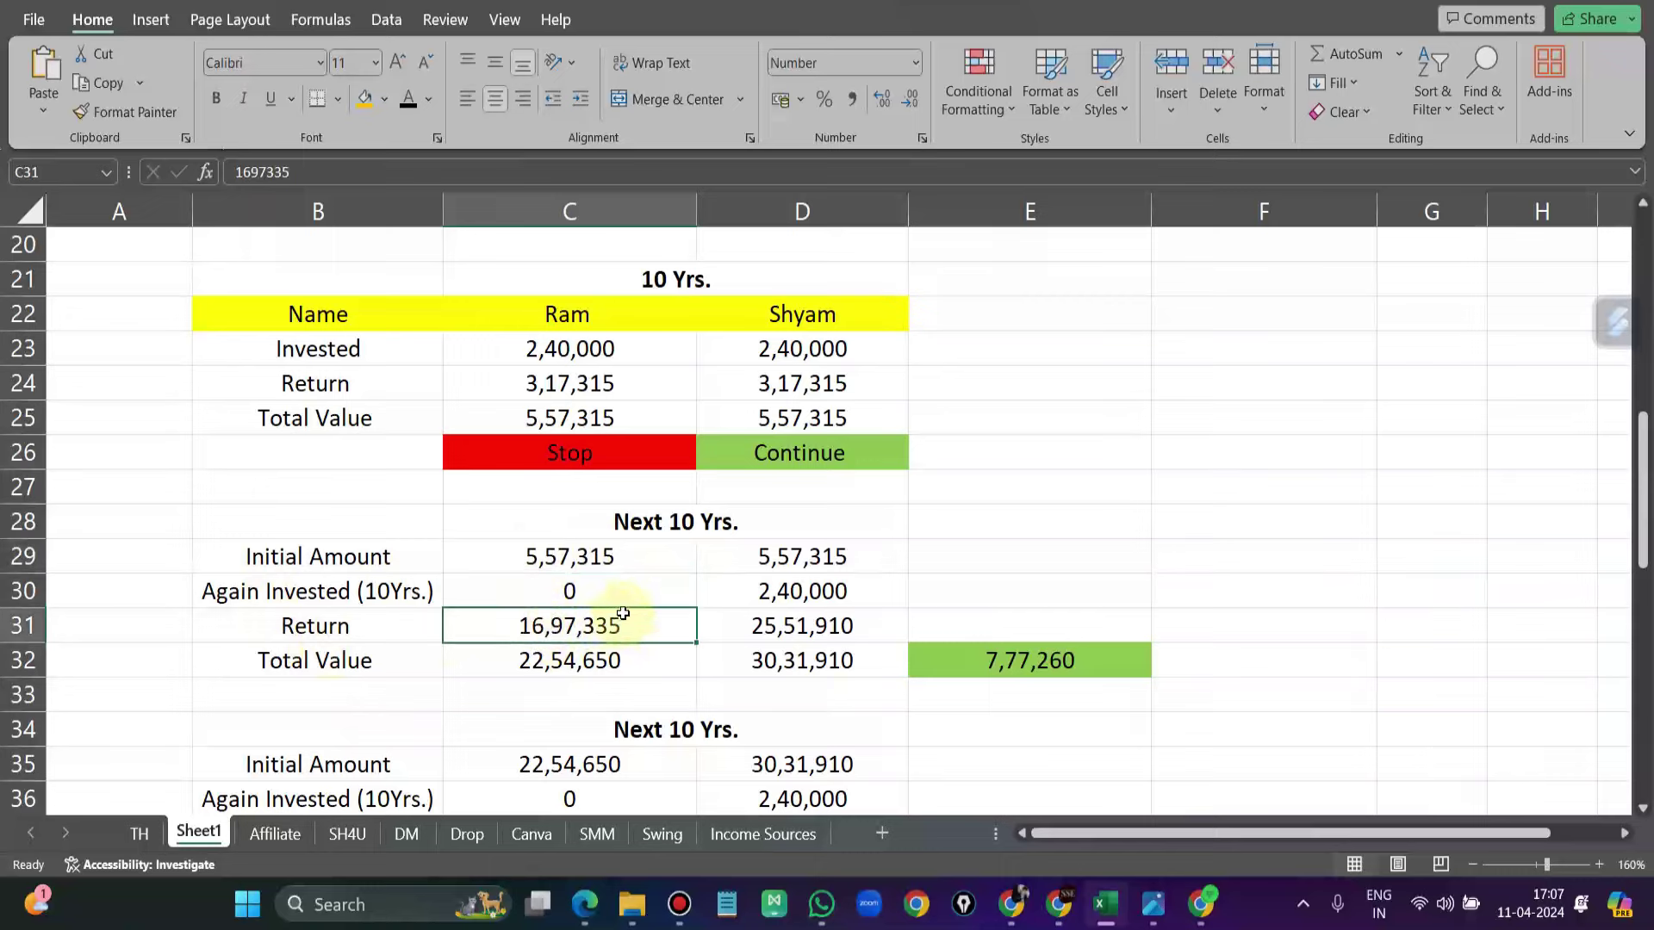
# Step: Switch to the Groww SIP Calculator in the browser and change the calculation mode to Lumpsum
pyautogui.hotkey('alt', 'Tab')
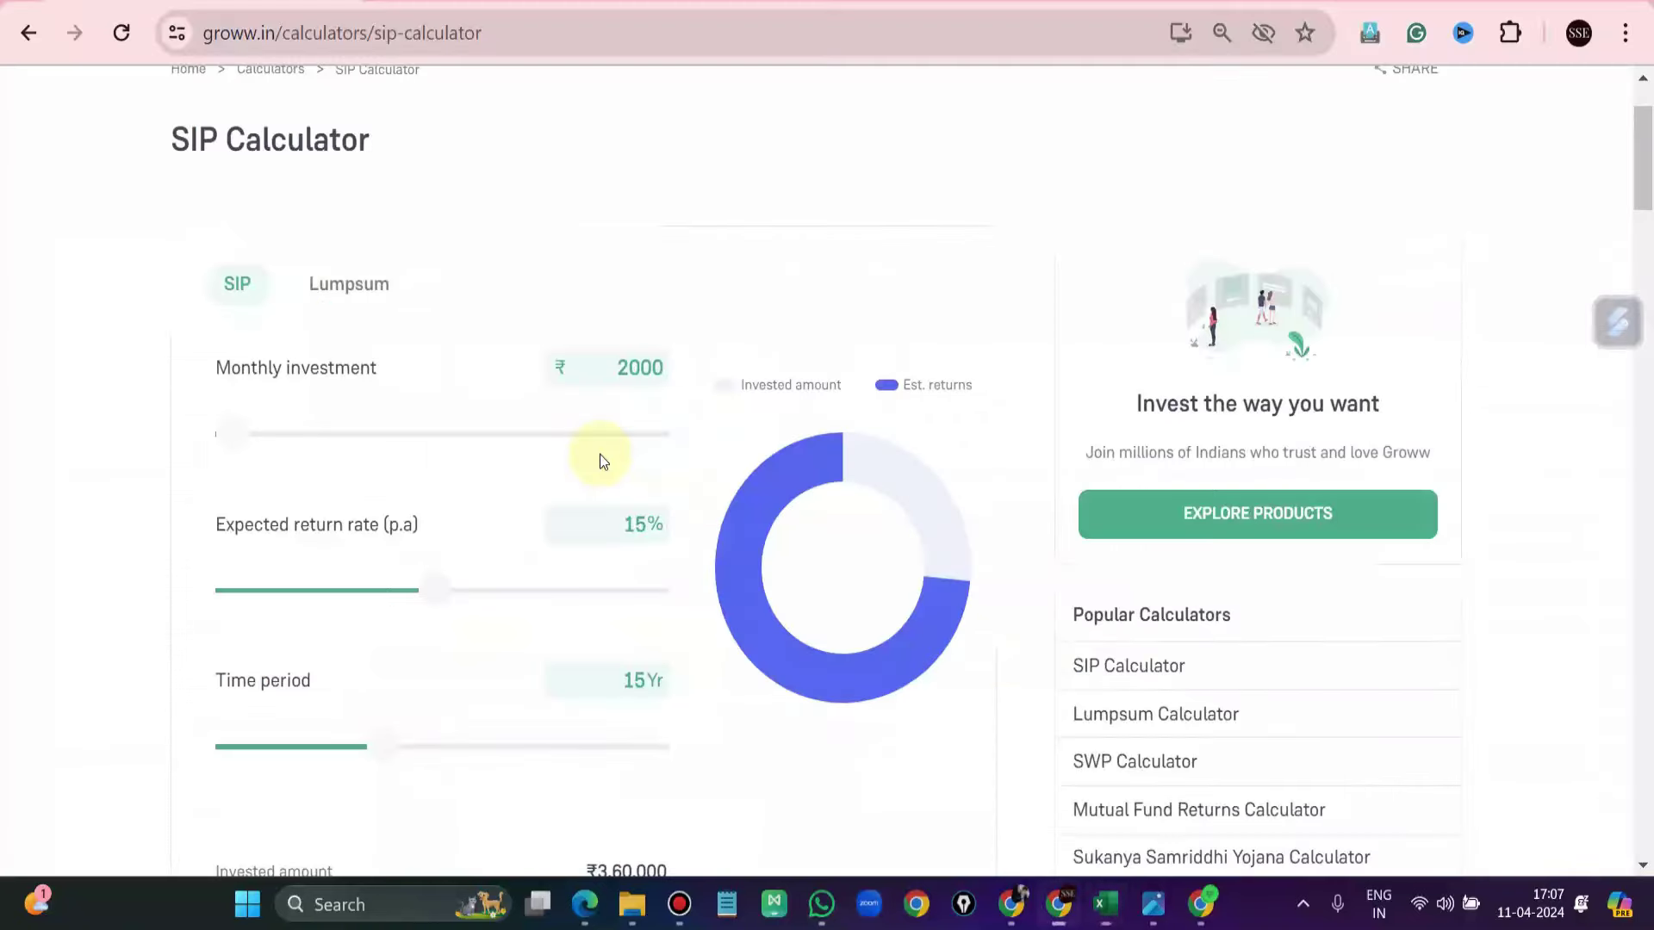
pyautogui.scroll(2, 517, 345)
pyautogui.moveTo(175, 272); pyautogui.dragTo(513, 310)
pyautogui.scroll(-2, 524, 348)
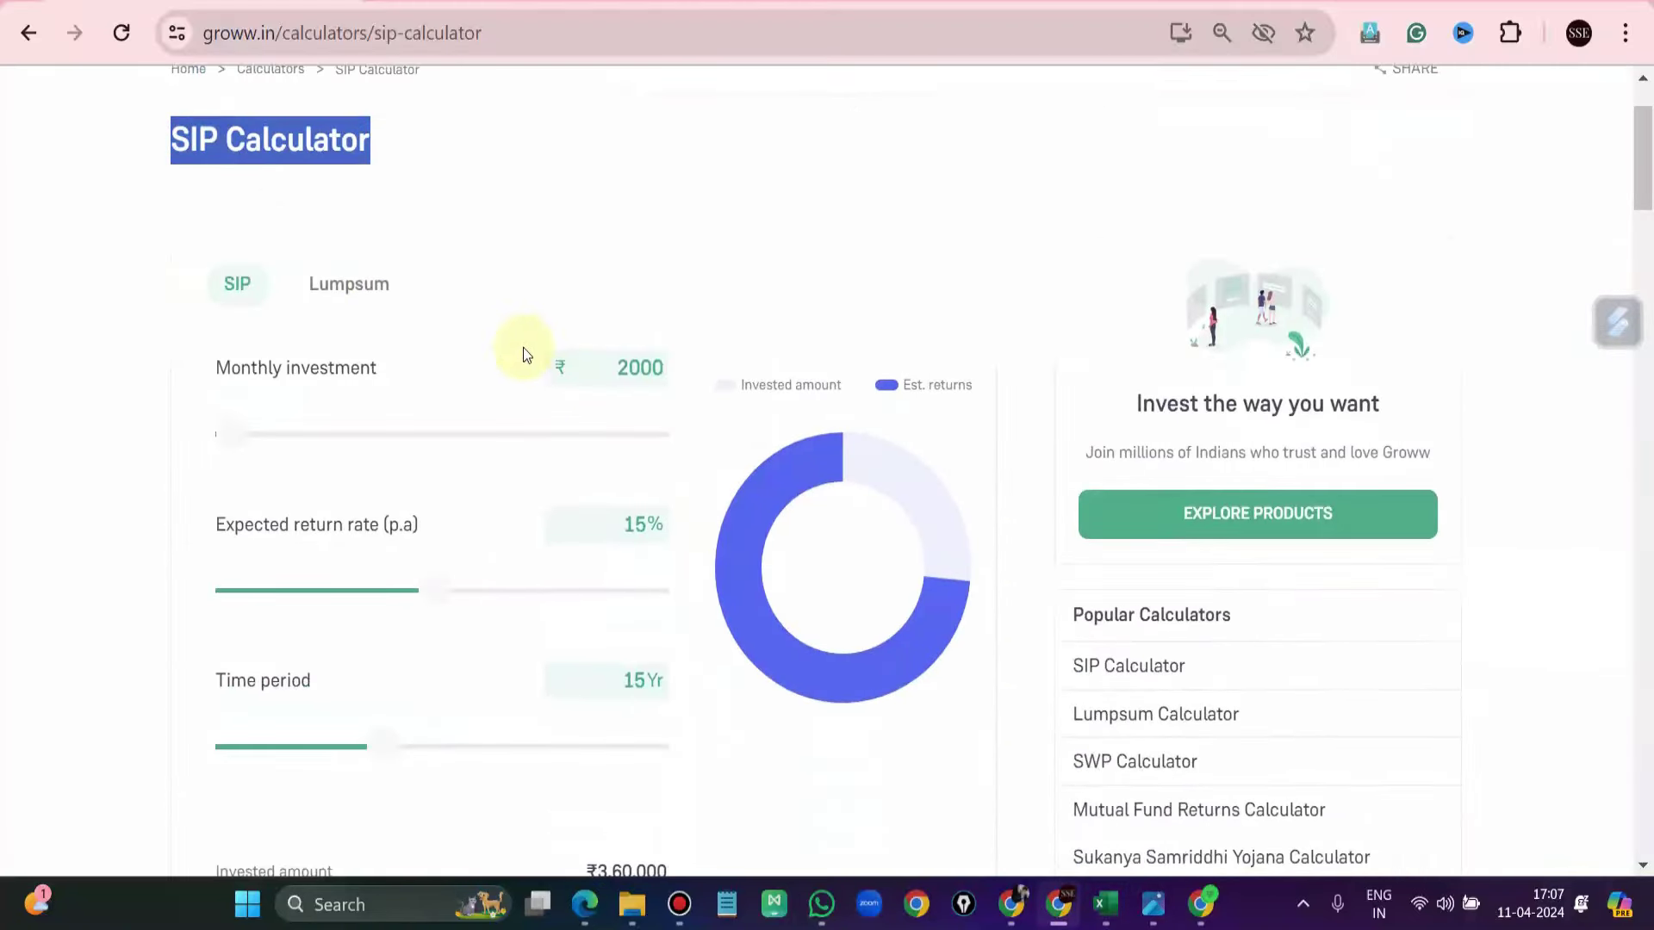
pyautogui.click(356, 299)
# Step: Switch back to the Excel worksheet and check the stopped investor's Again Invested and Initial Amount for the first "Next 10 Yrs." period
pyautogui.hotkey('alt', 'Tab')
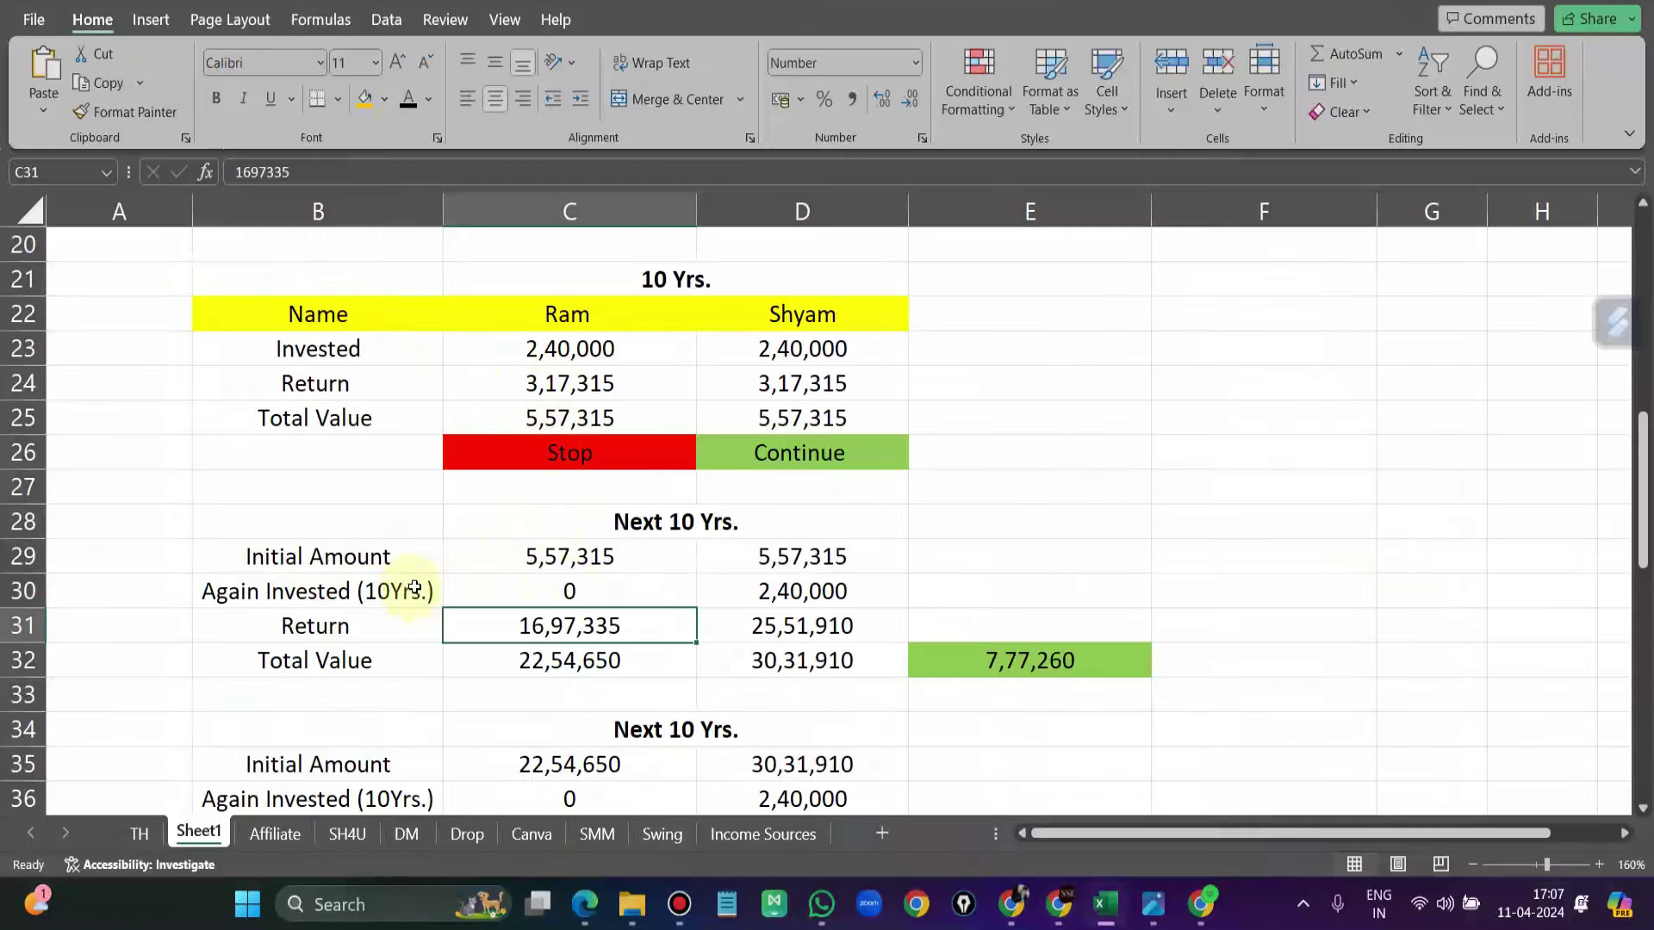
pyautogui.click(564, 591)
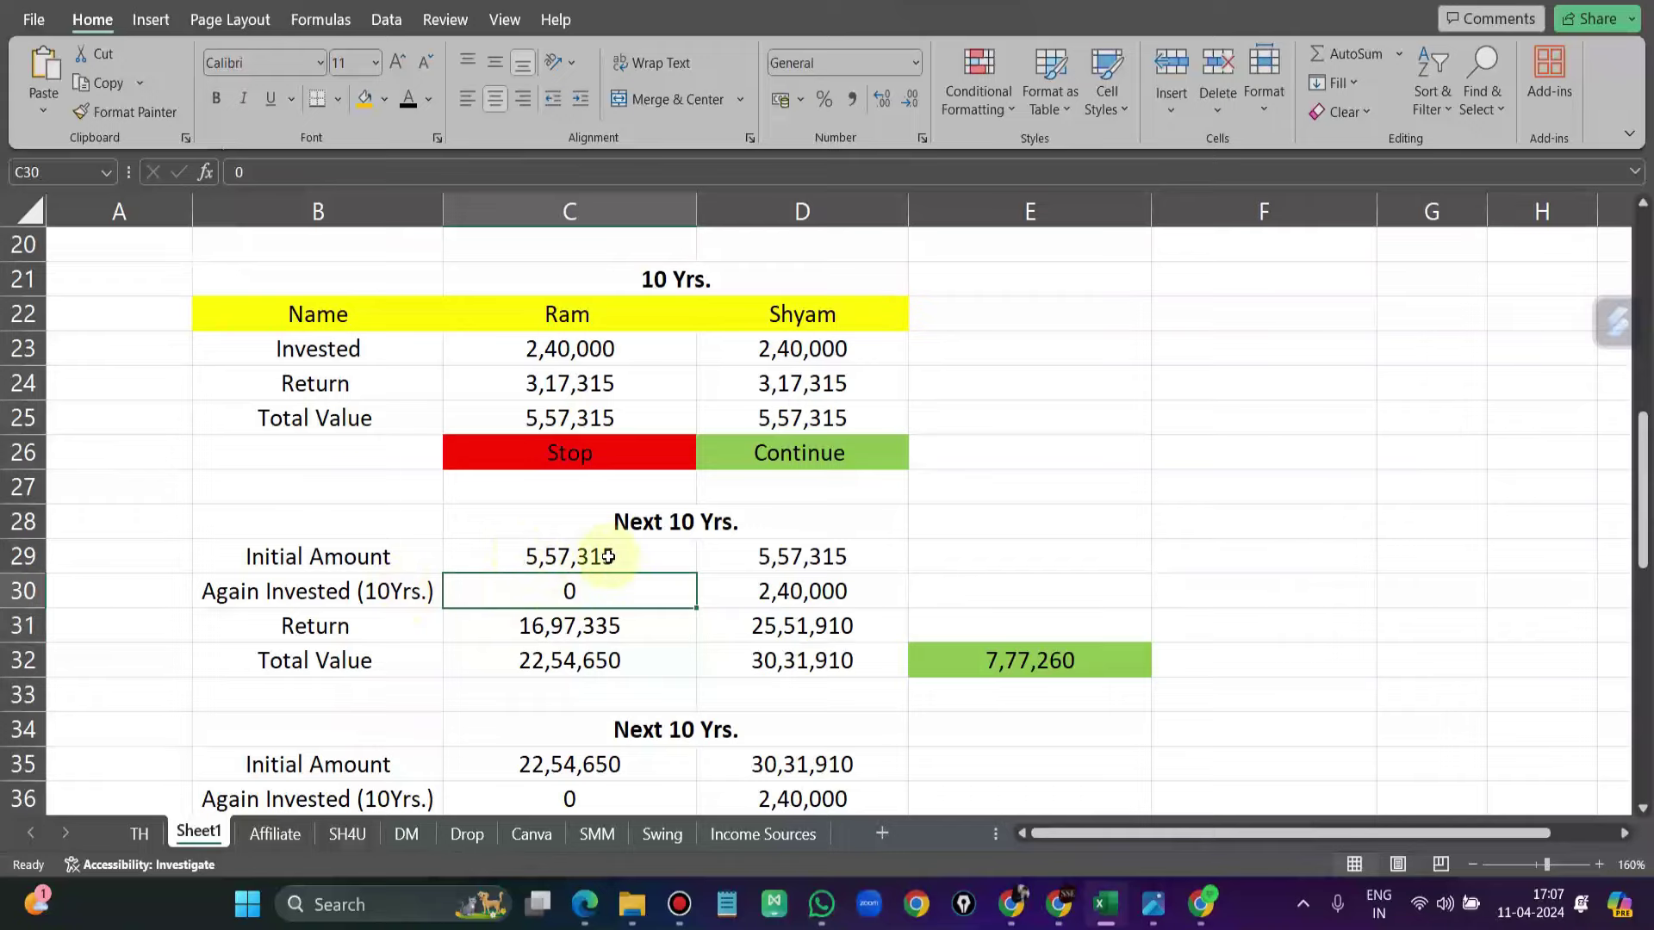
pyautogui.click(655, 558)
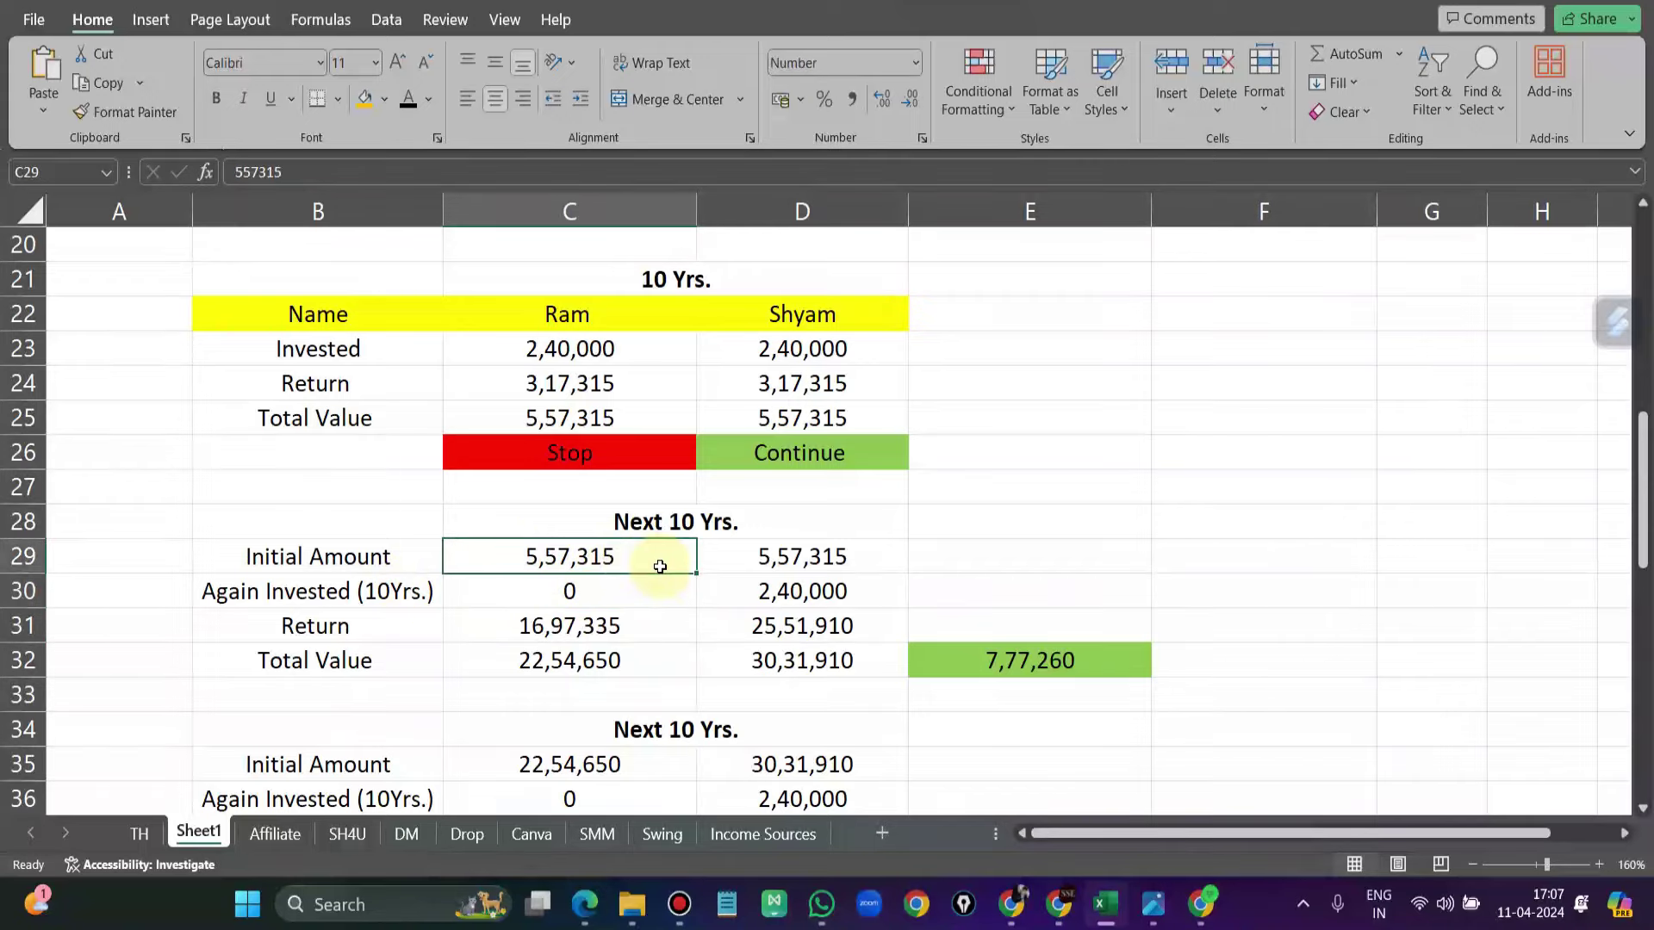
# Step: Switch to the Groww calculator in the browser and set the lumpsum total investment to 557315
pyautogui.hotkey('alt', 'Tab')
pyautogui.doubleClick(627, 371)
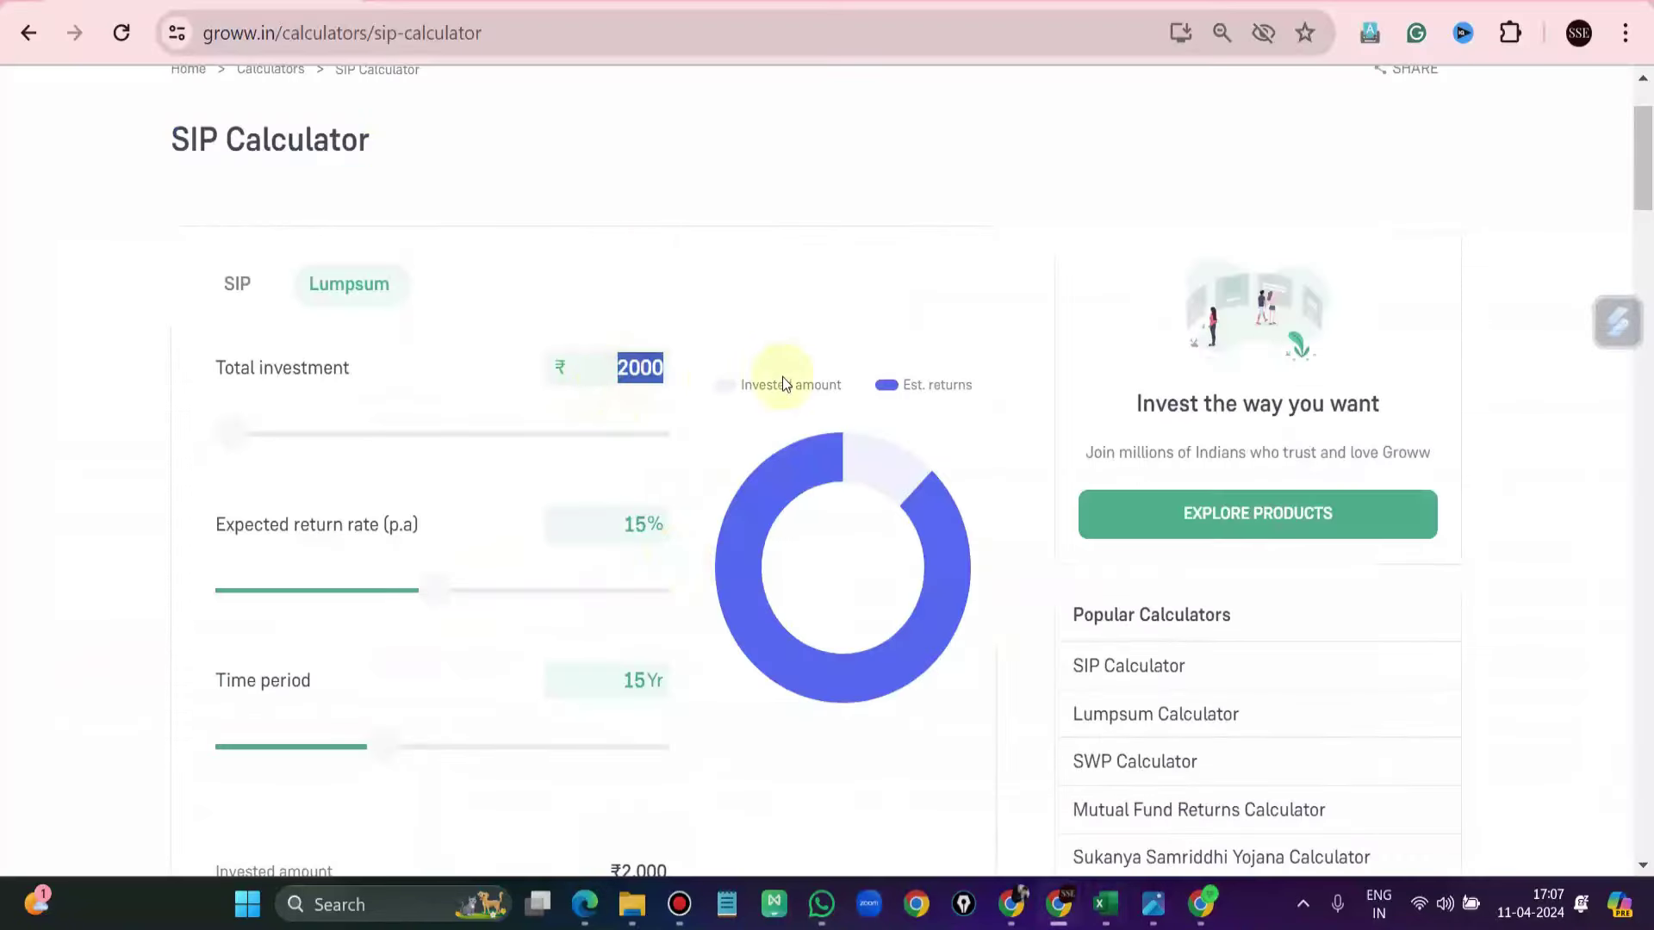
pyautogui.write('557315')
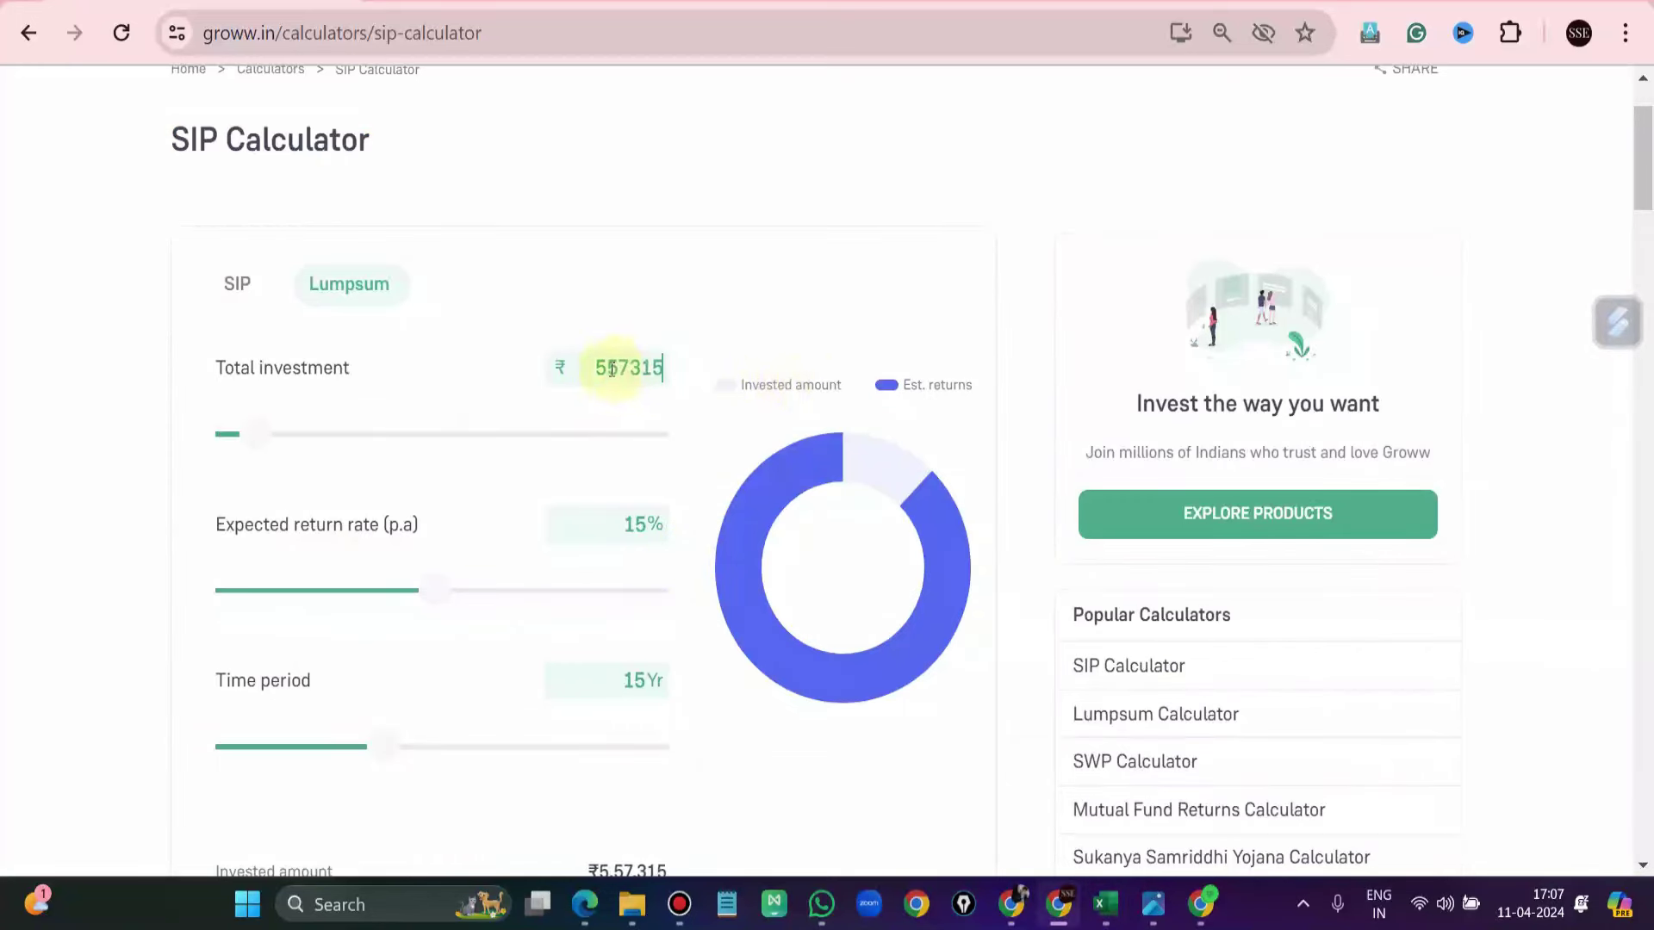
pyautogui.doubleClick(601, 360)
pyautogui.click(703, 313)
# Step: Keep the expected return rate at 15% and set the lumpsum time period to 10 years
pyautogui.doubleClick(637, 524)
pyautogui.click(673, 646)
pyautogui.doubleClick(614, 367)
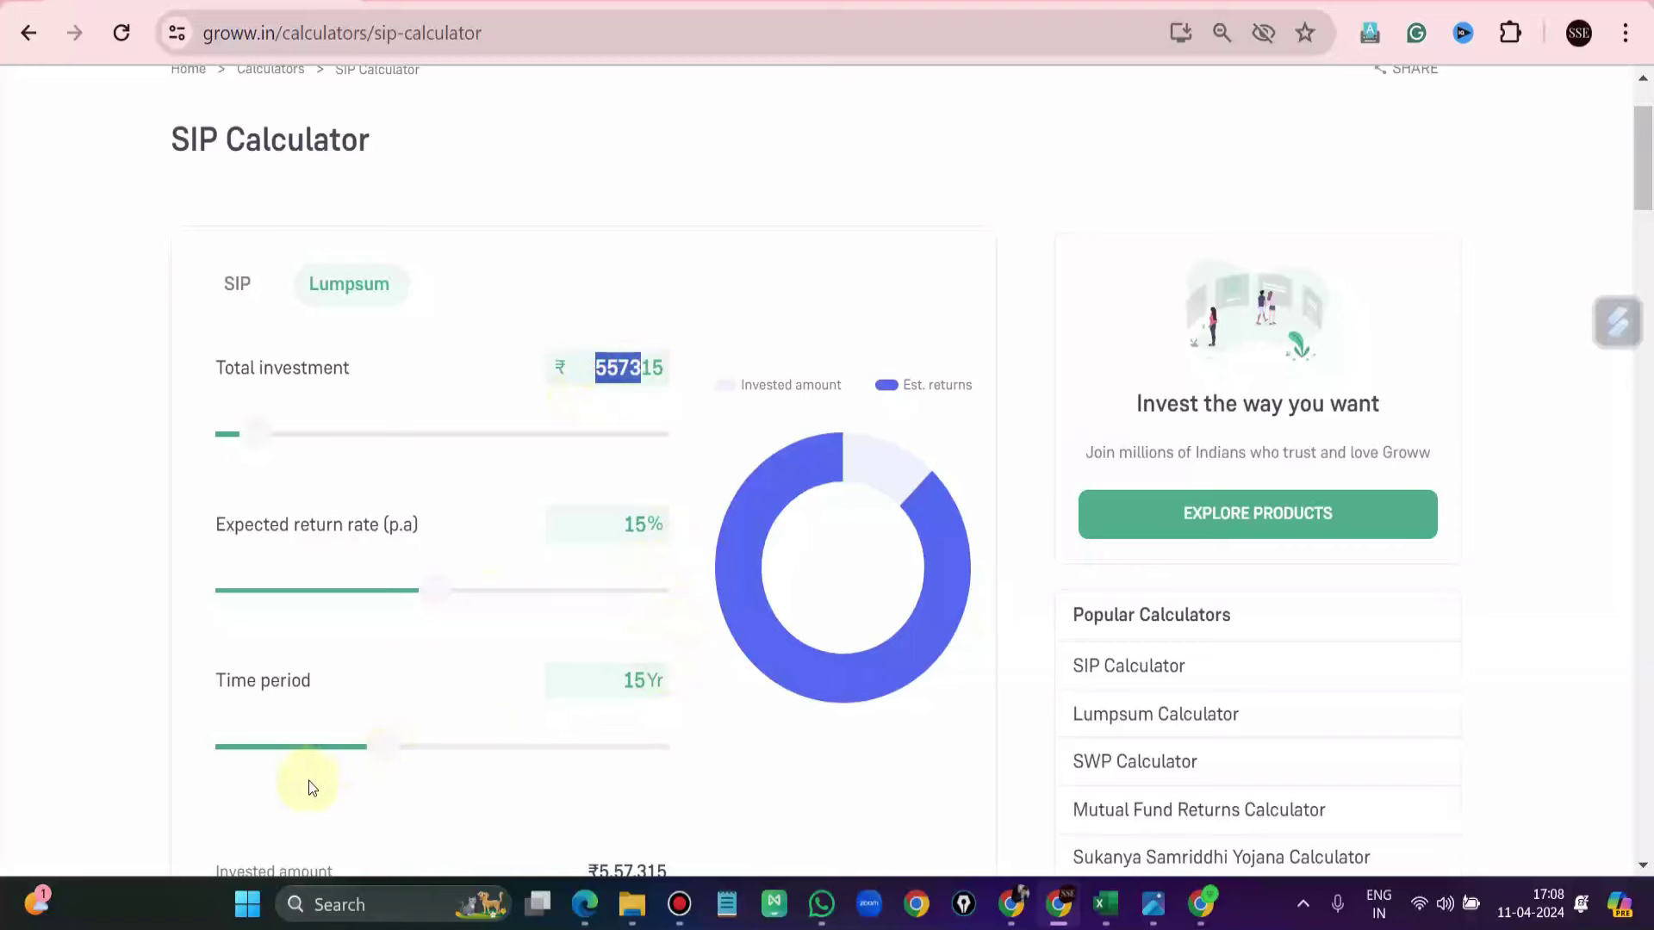
pyautogui.moveTo(384, 743); pyautogui.dragTo(336, 753)
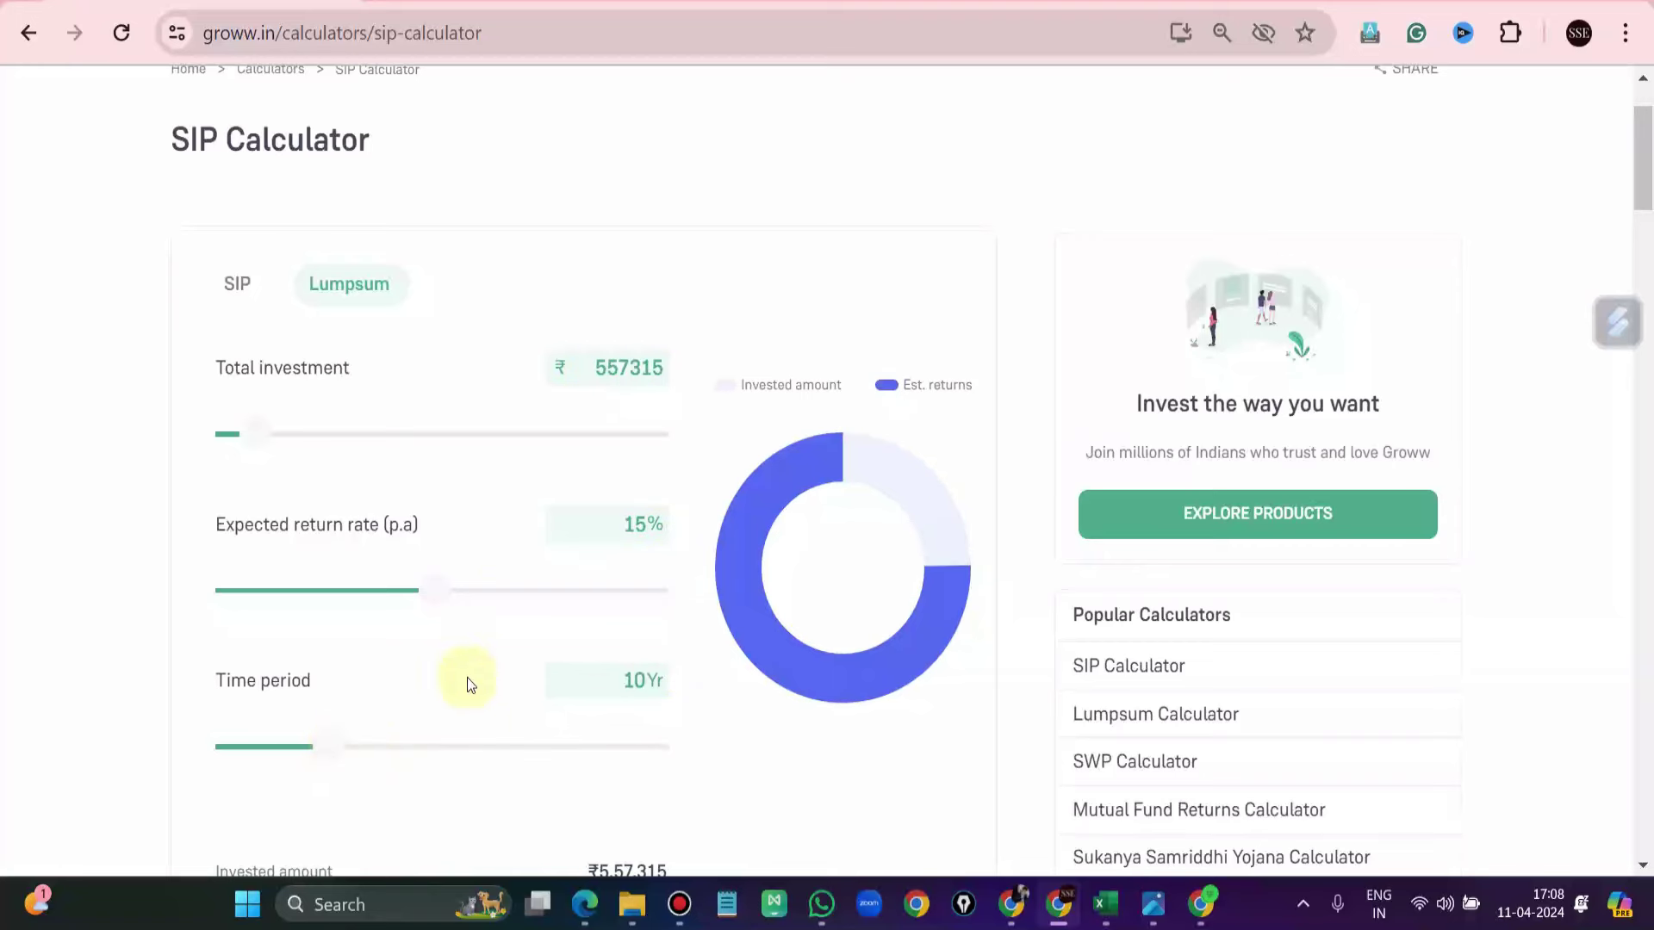
pyautogui.doubleClick(599, 359)
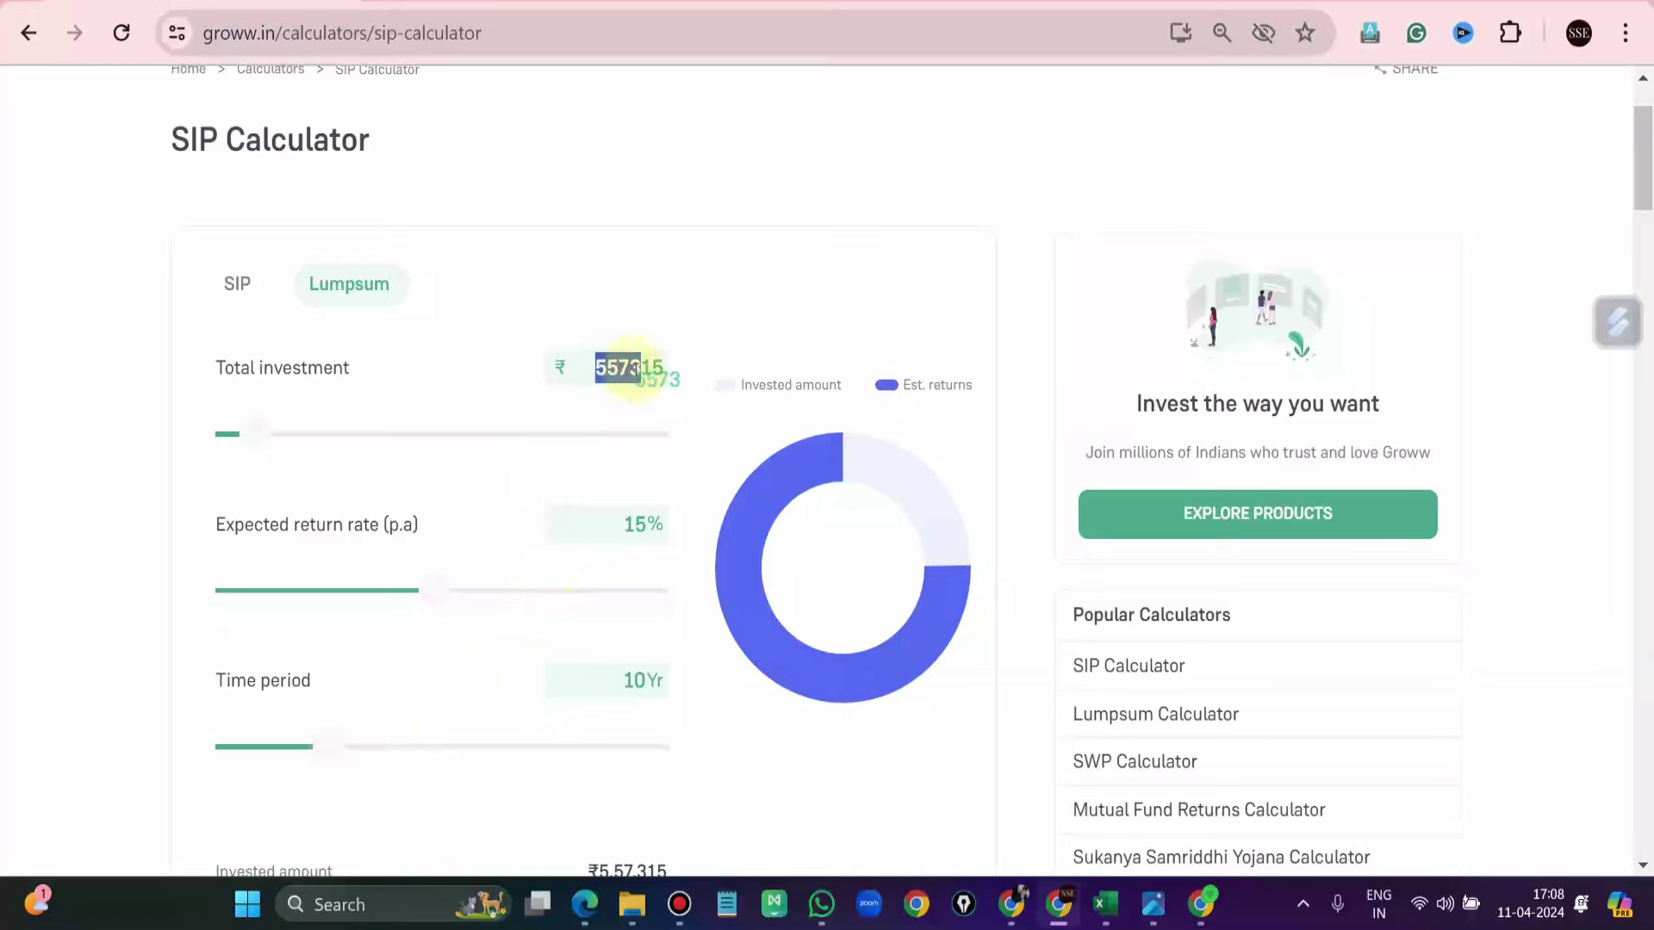
pyautogui.click(699, 324)
# Step: Check the calculator's total value against the stopped investor's Total Value in the Excel worksheet's first "Next 10 Yrs." table
pyautogui.scroll(-3, 680, 405)
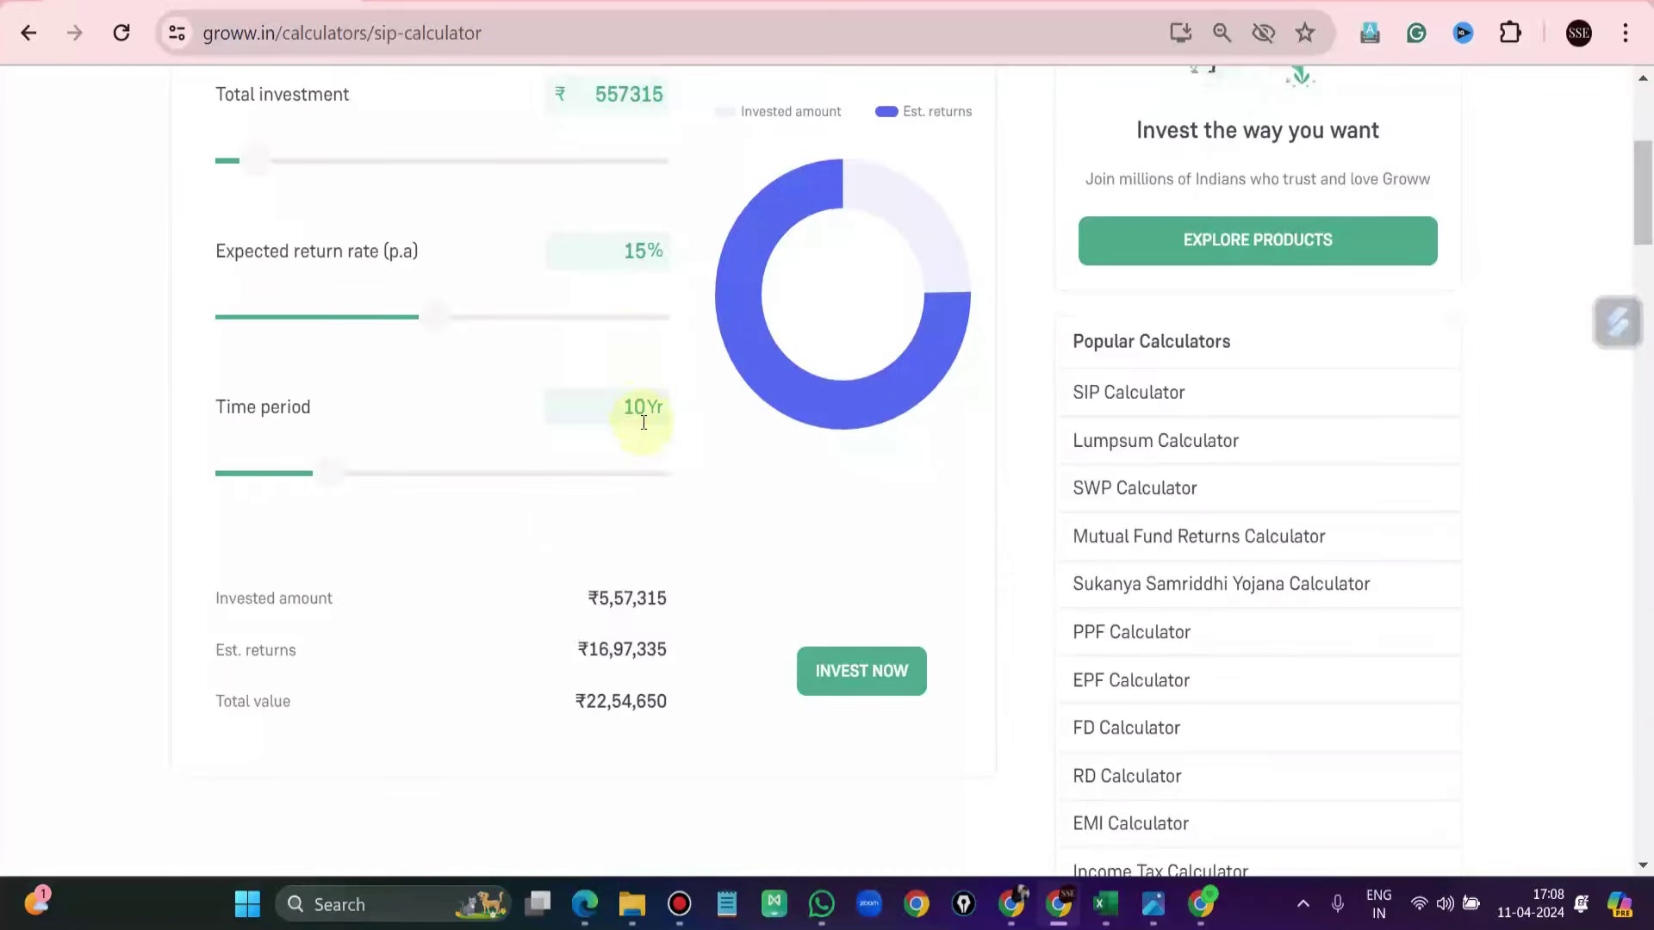
pyautogui.scroll(-3, 638, 422)
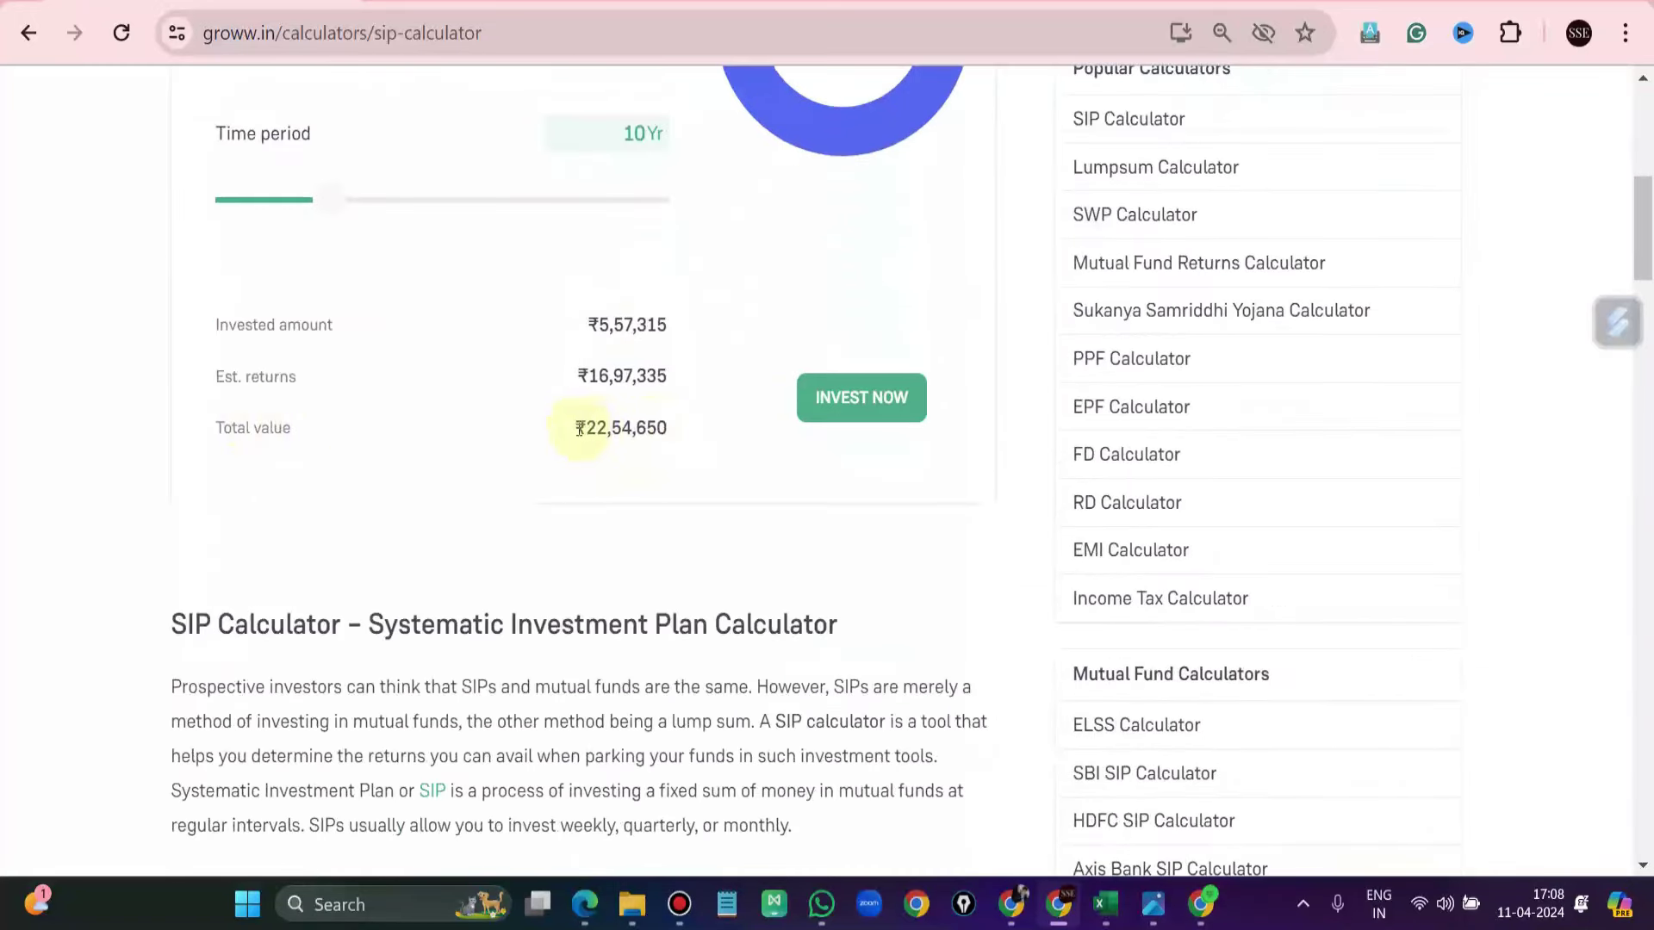
pyautogui.moveTo(587, 428); pyautogui.dragTo(693, 437)
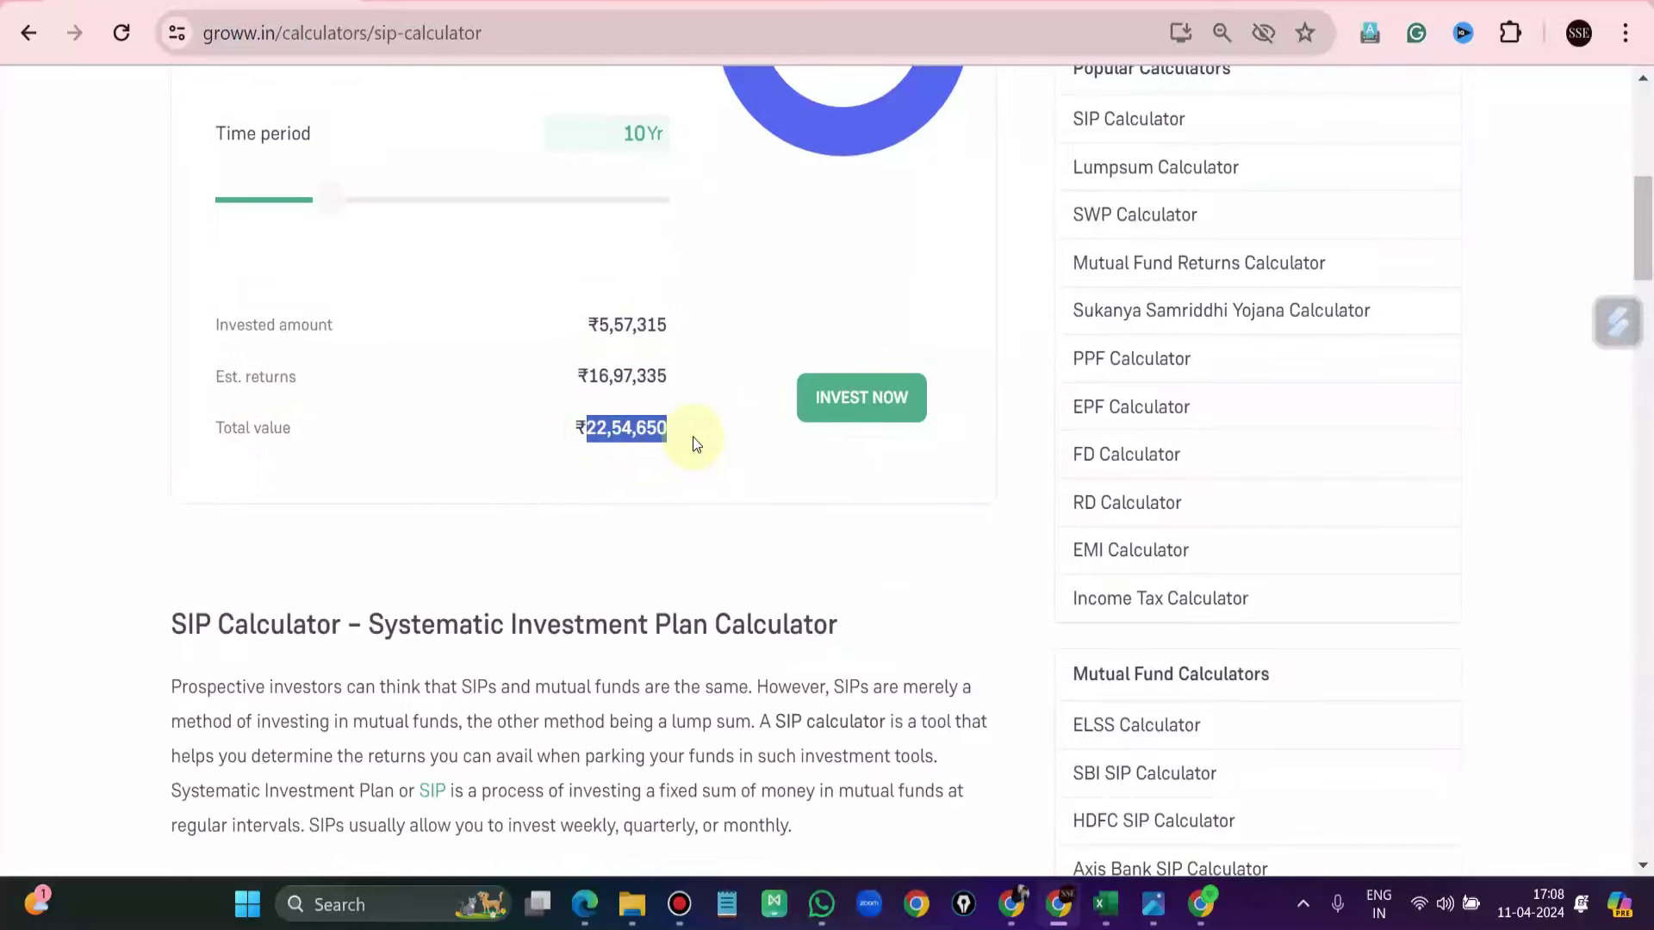
pyautogui.hotkey('alt', 'Tab')
pyautogui.click(538, 663)
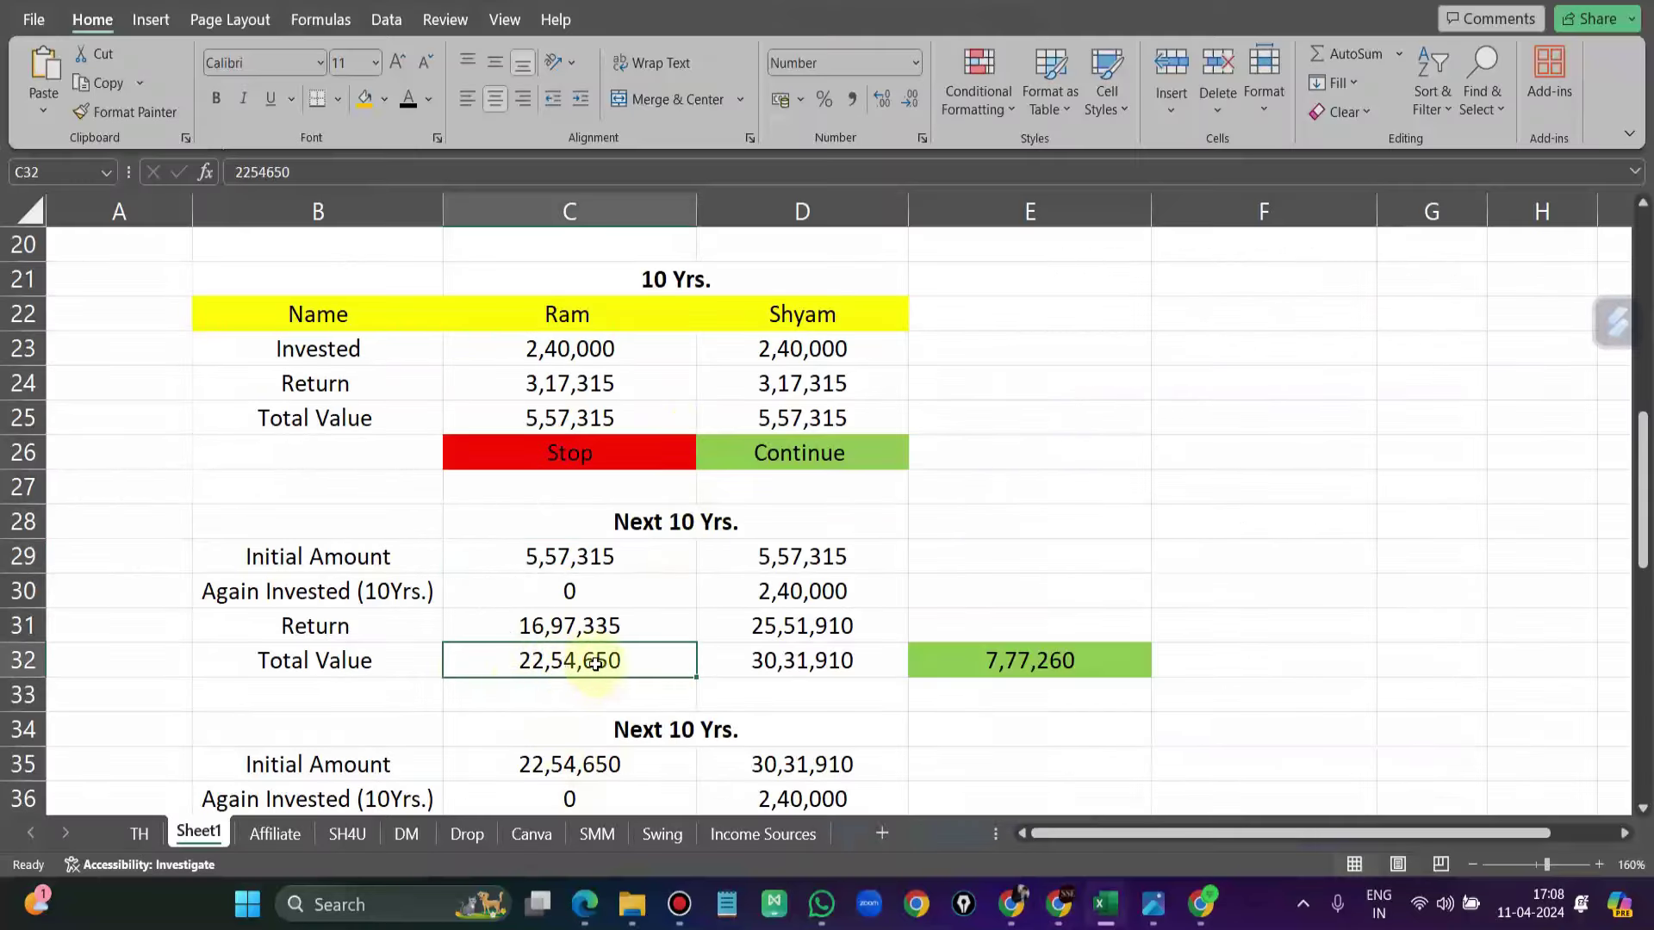
# Step: Compare the stopped investor's Return in the worksheet with the estimated returns in the Groww calculator, ending back in Excel
pyautogui.click(543, 623)
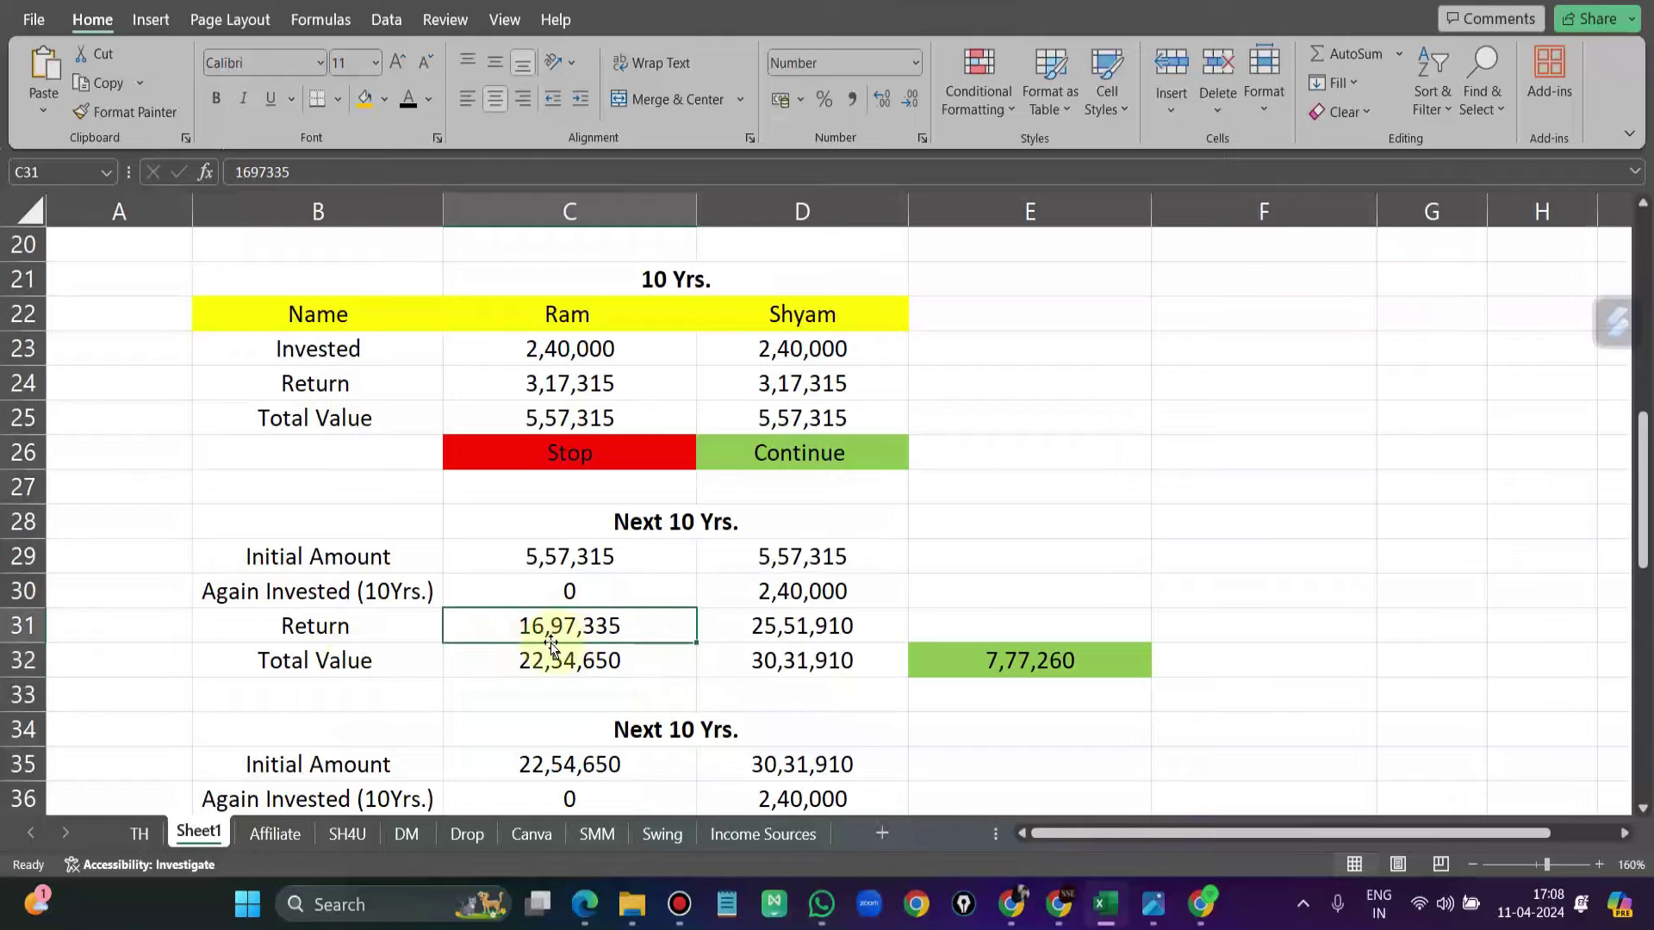
pyautogui.hotkey('alt', 'Tab')
pyautogui.moveTo(585, 377); pyautogui.dragTo(713, 382)
pyautogui.hotkey('alt', 'Tab')
# Step: Relate the continuing investor's Initial Amount in the first "Next 10 Yrs." table to the Total Value of the "10 Yrs." period
pyautogui.click(810, 559)
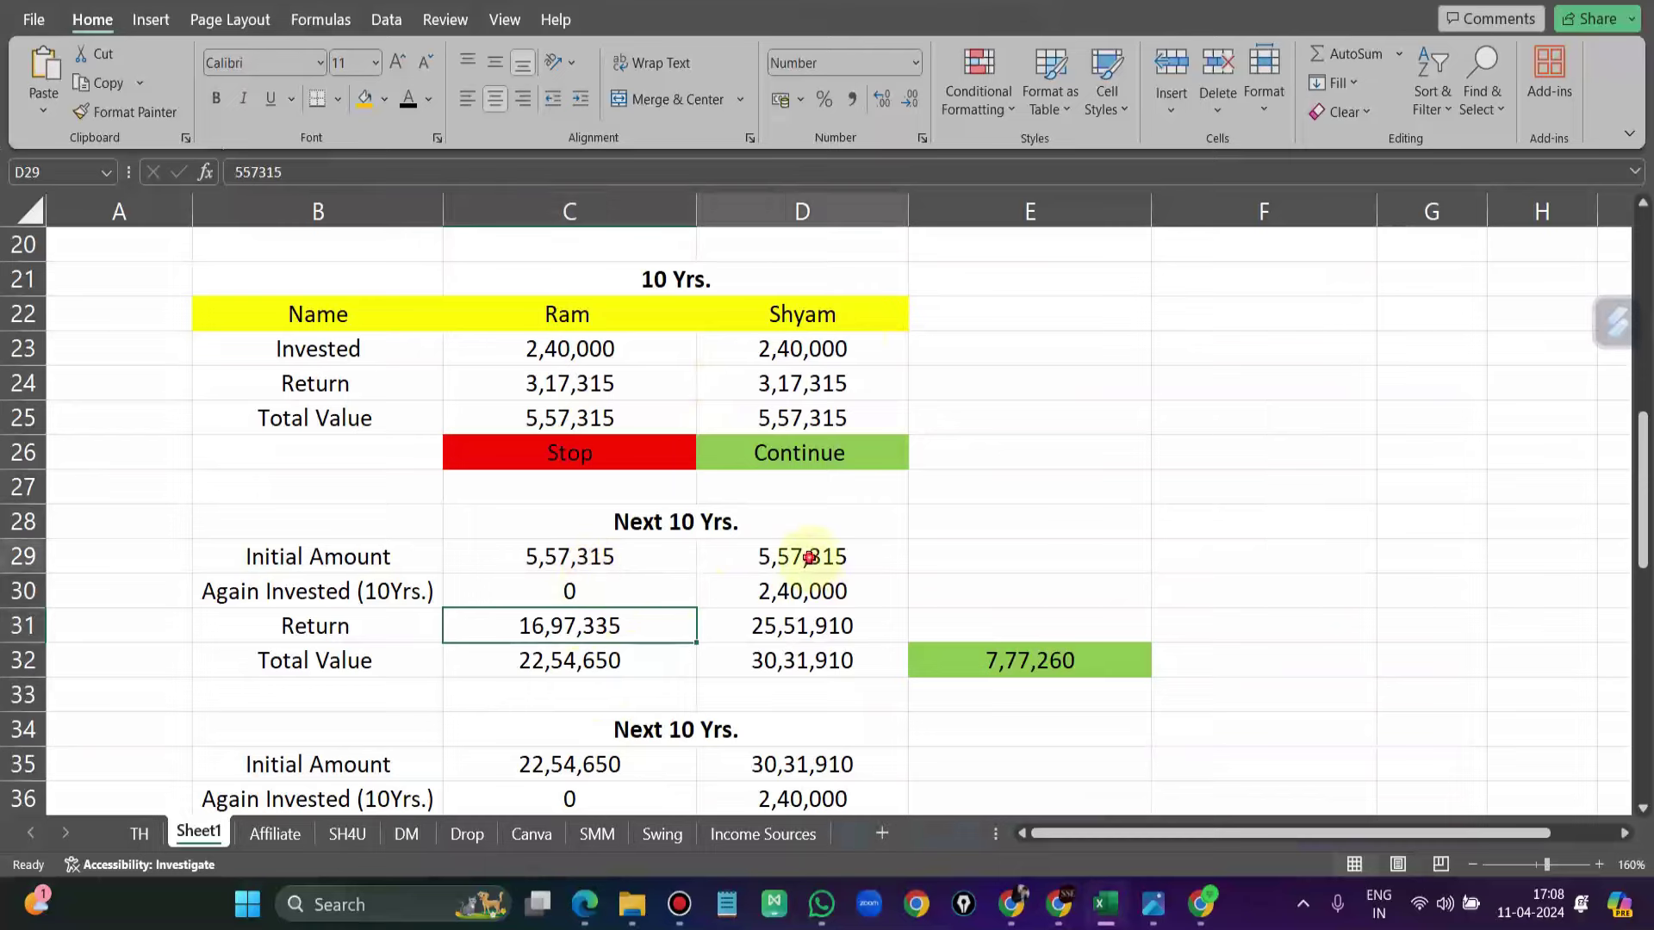
pyautogui.click(786, 413)
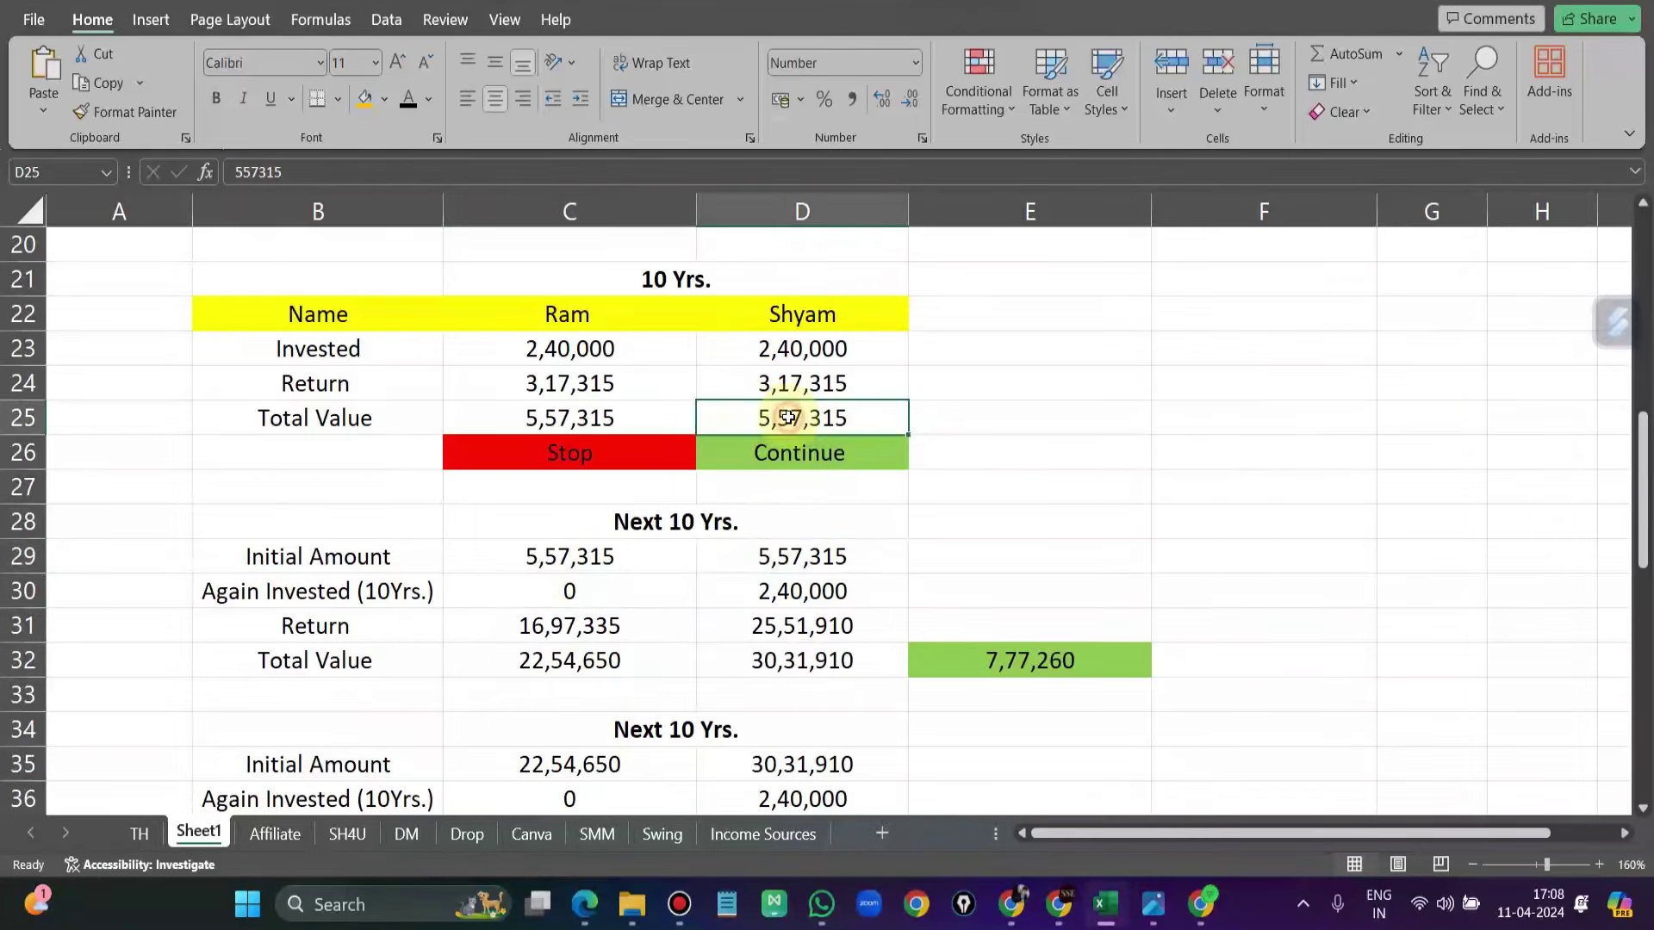
pyautogui.click(791, 554)
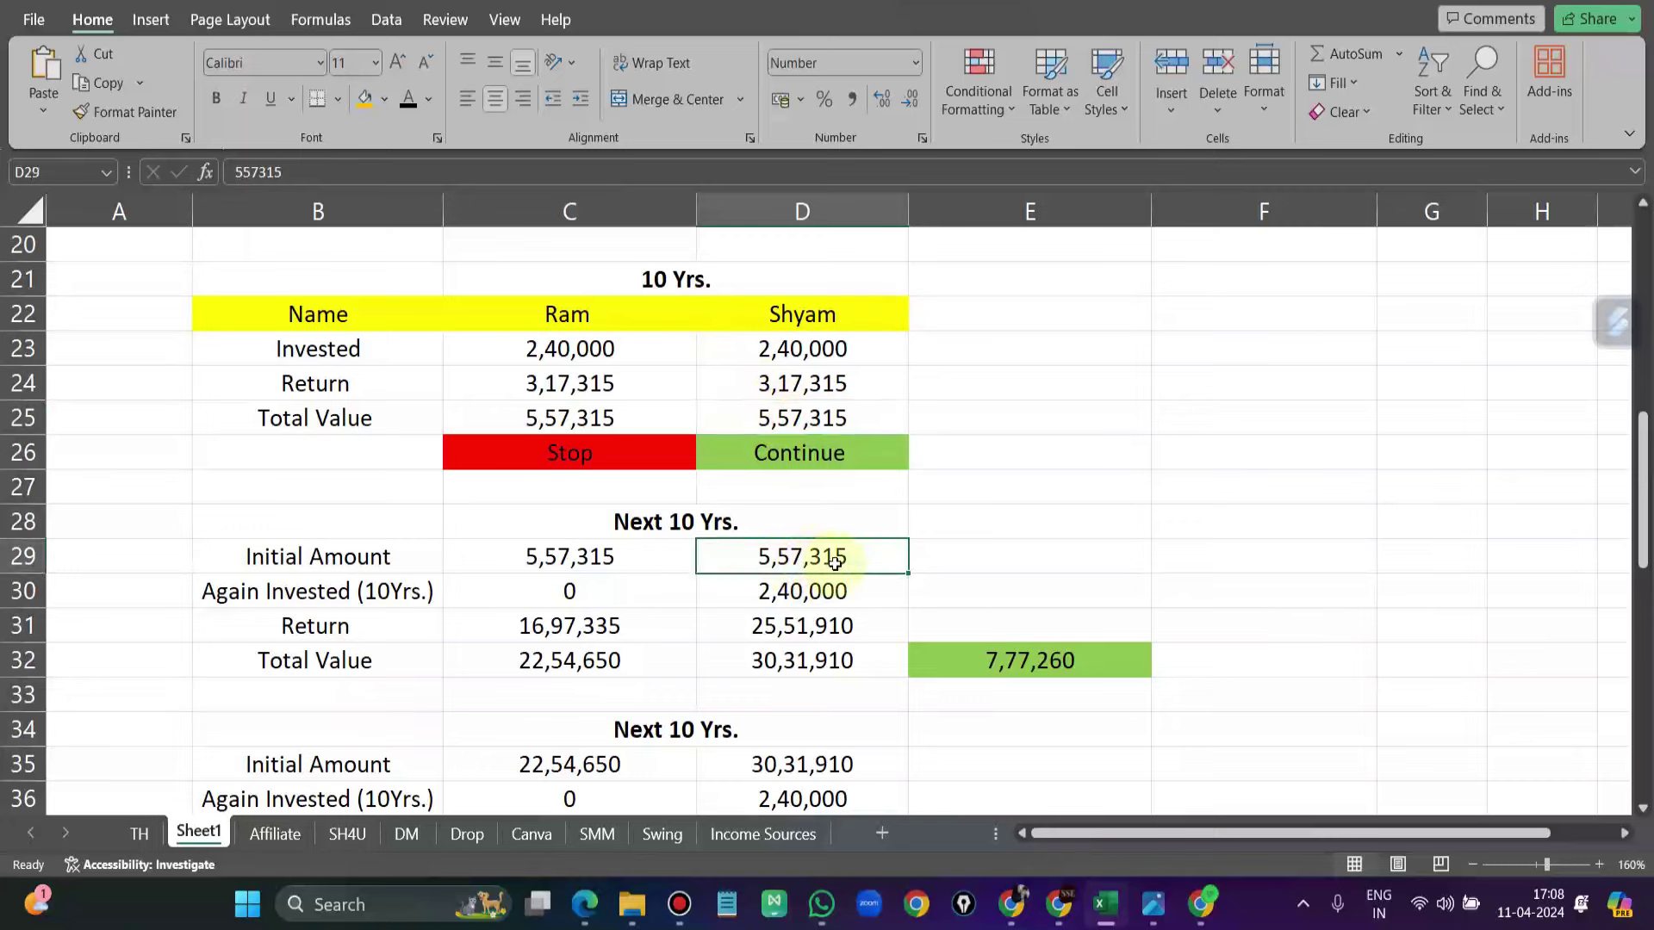
# Step: Compare the two investors' Again Invested (10Yrs.) amounts in the first "Next 10 Yrs." table
pyautogui.click(365, 593)
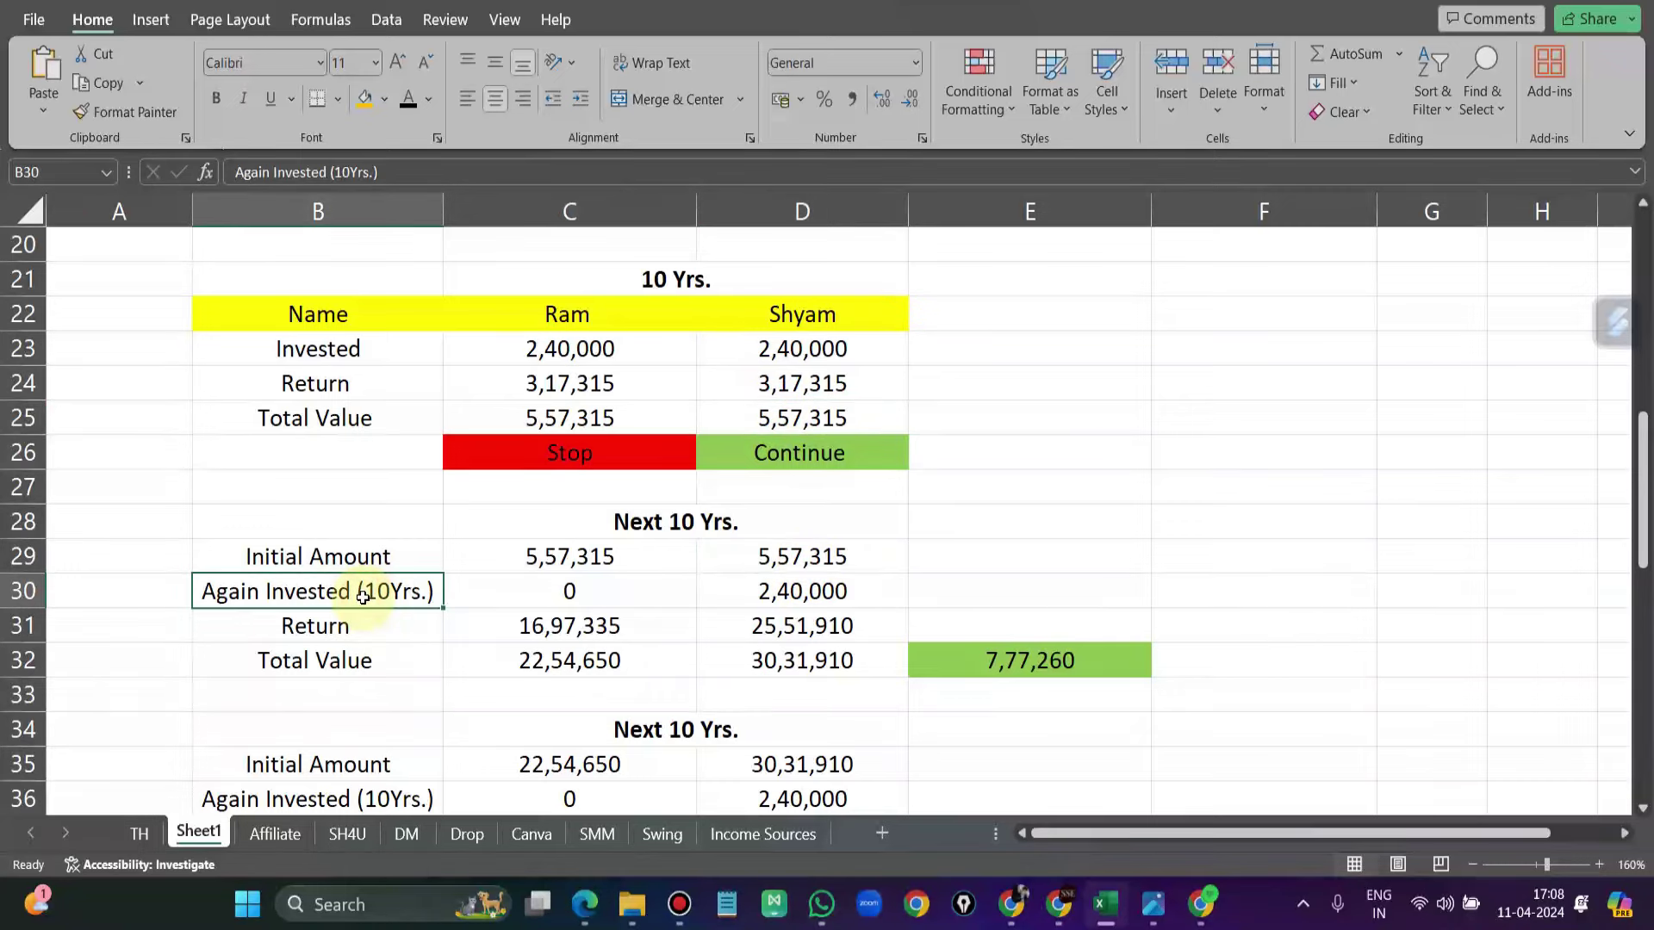
pyautogui.click(817, 595)
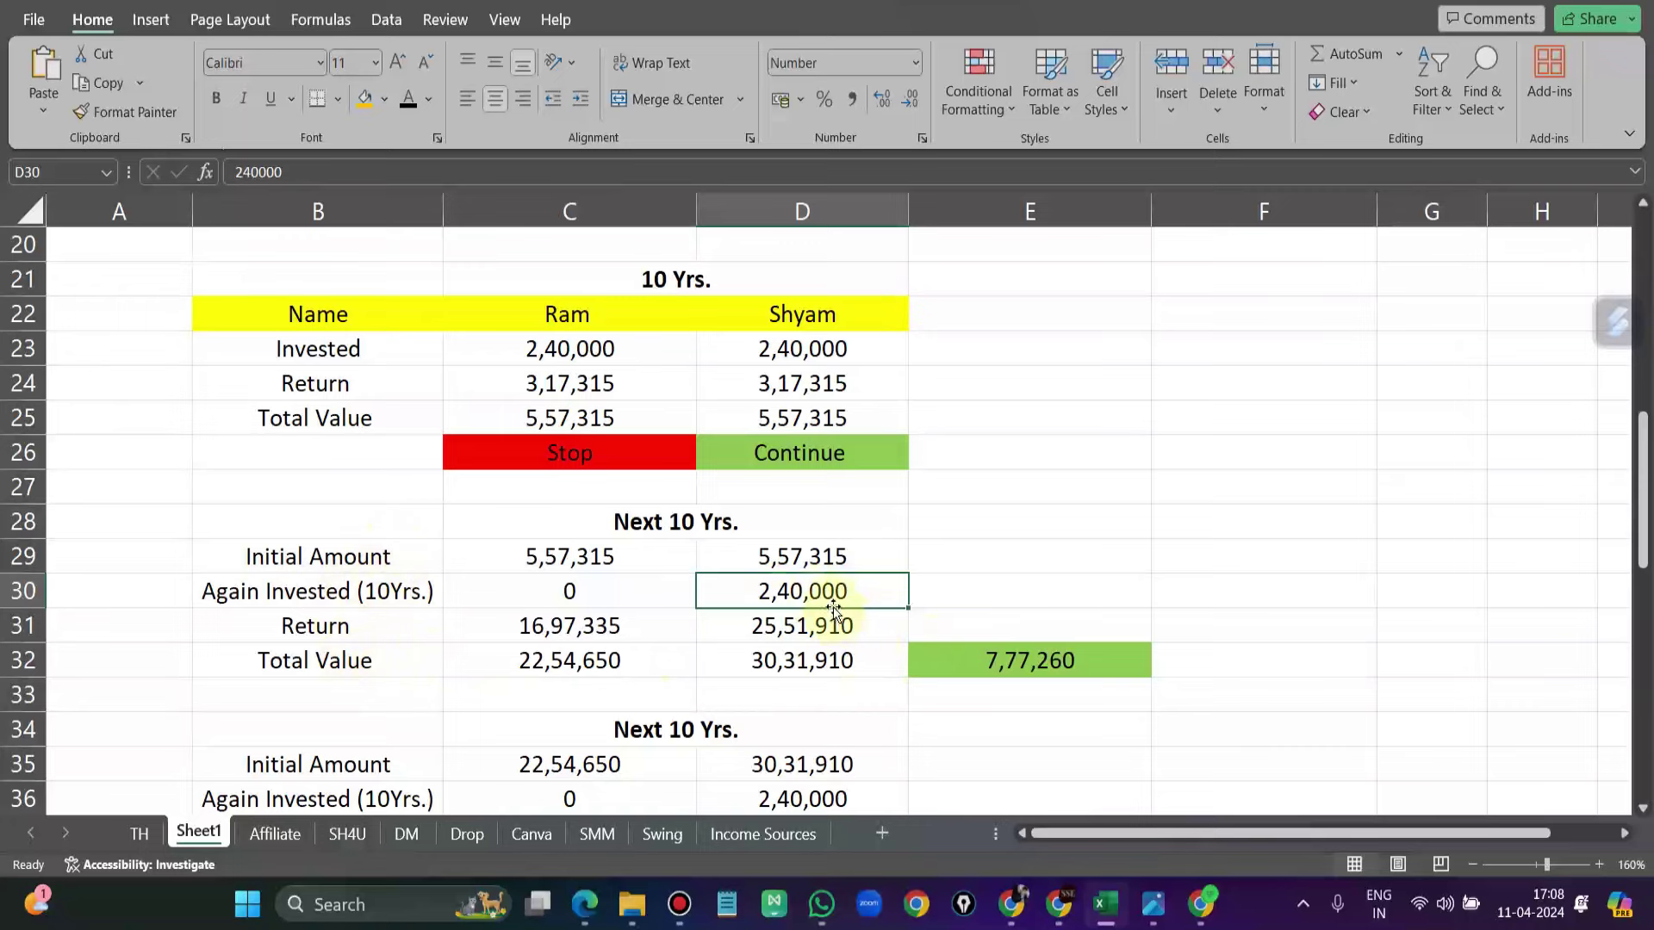
pyautogui.click(607, 593)
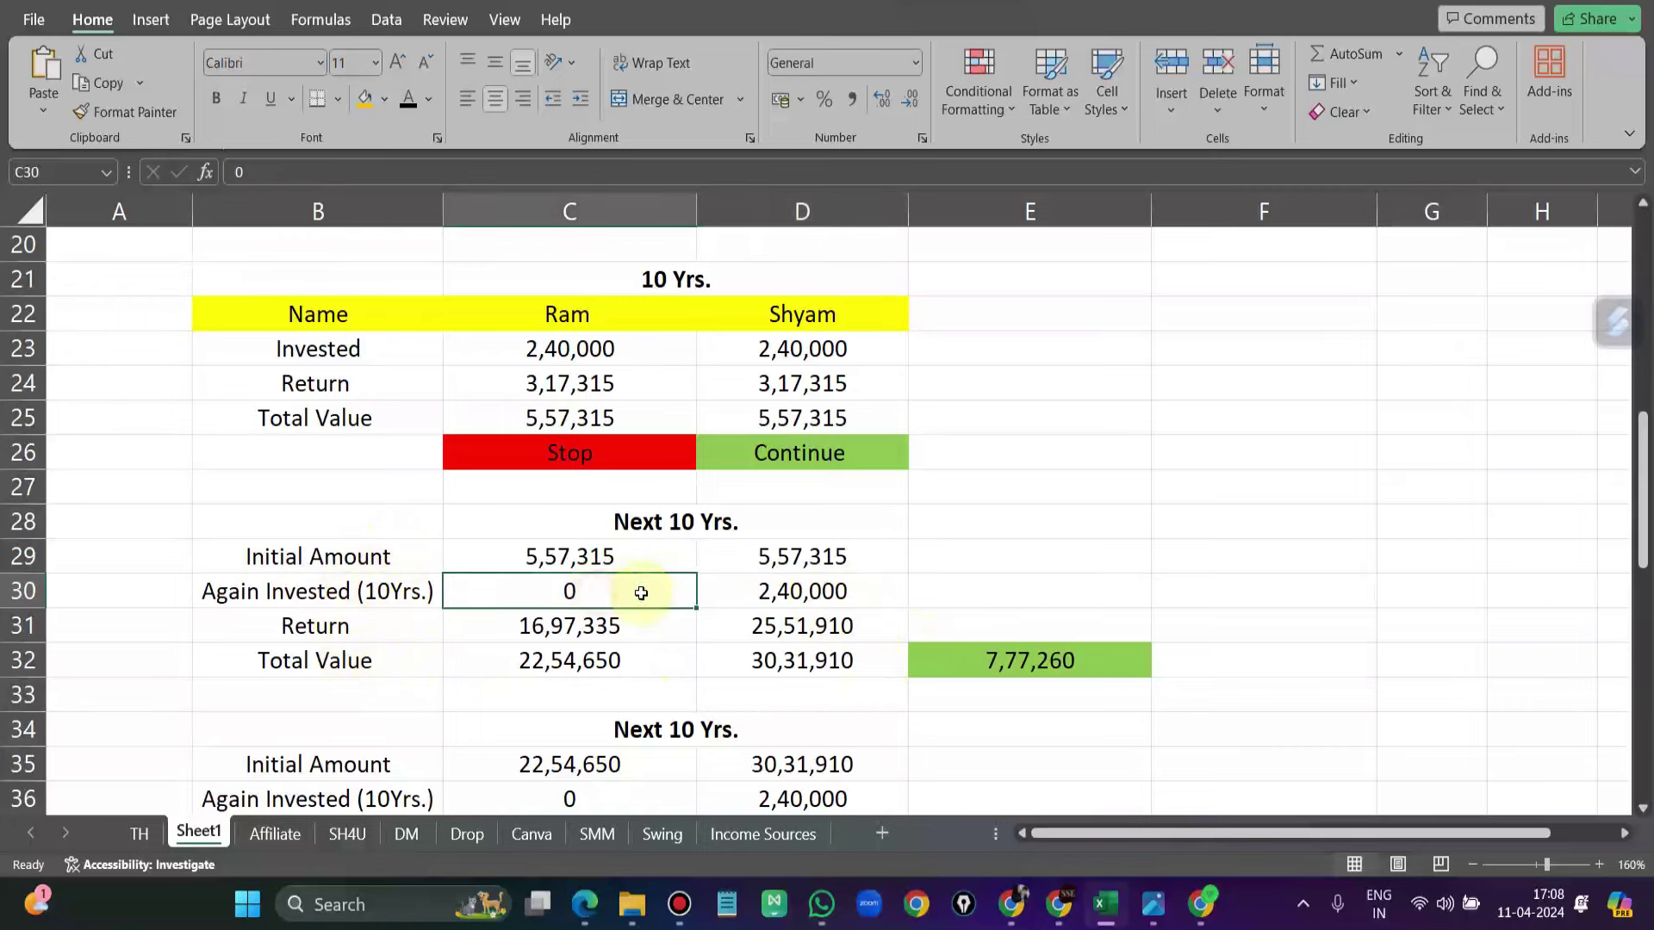
pyautogui.click(817, 593)
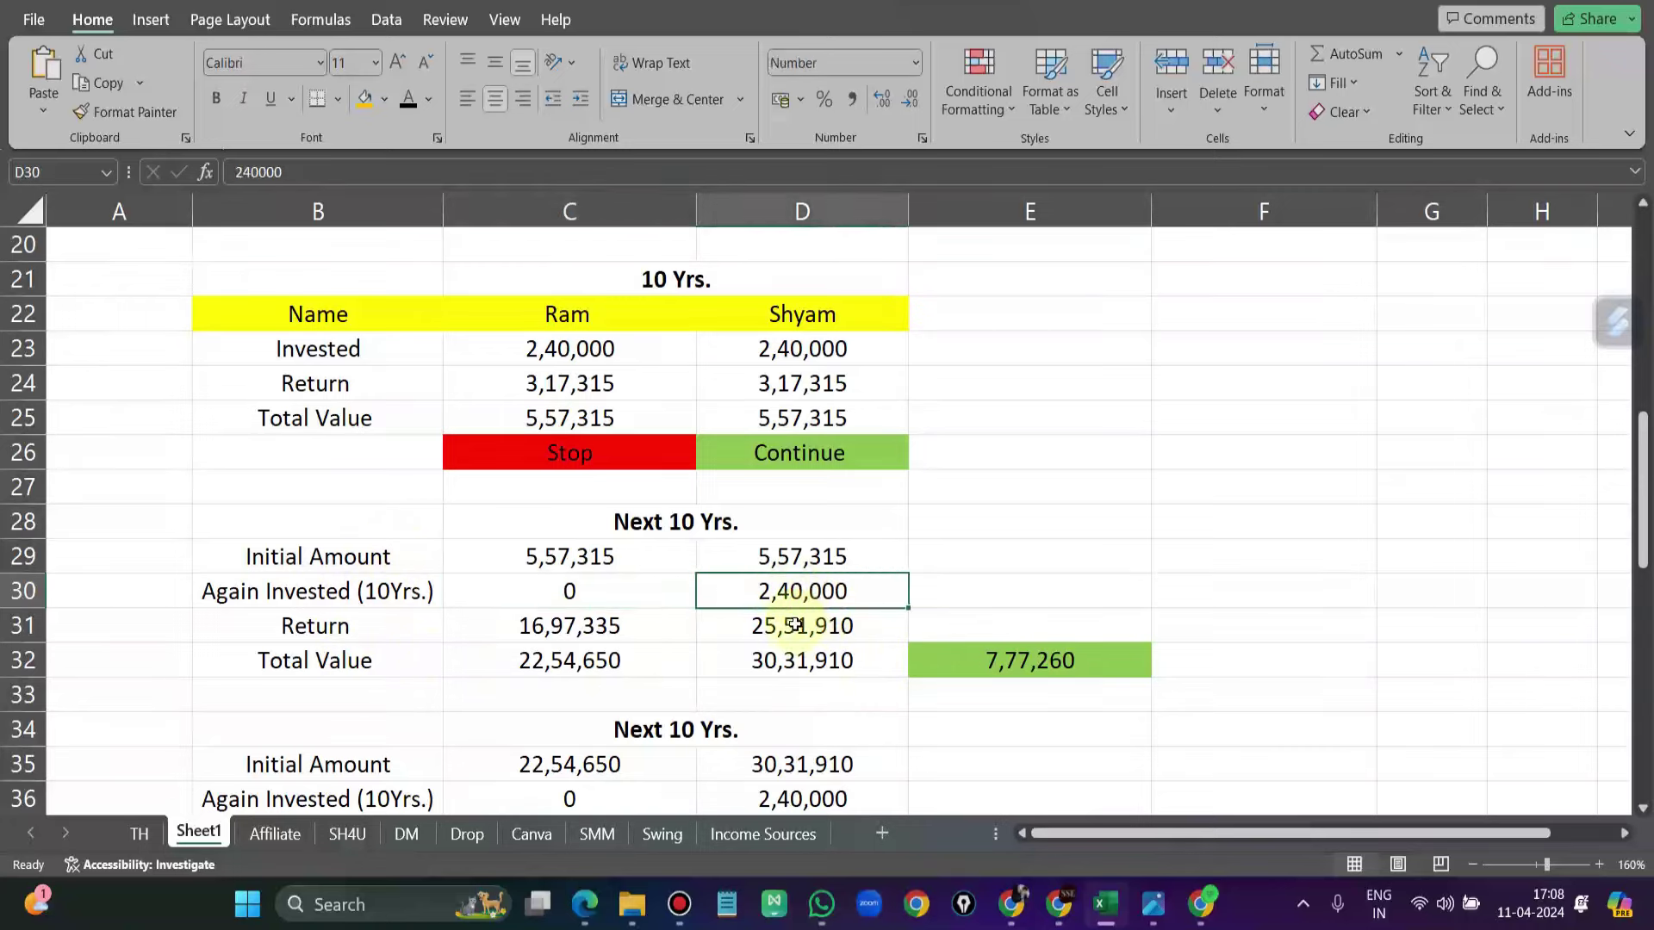
# Step: Examine the continuing investor's Return and Total Value in the first "Next 10 Yrs." table, including the difference cell beside them
pyautogui.click(818, 626)
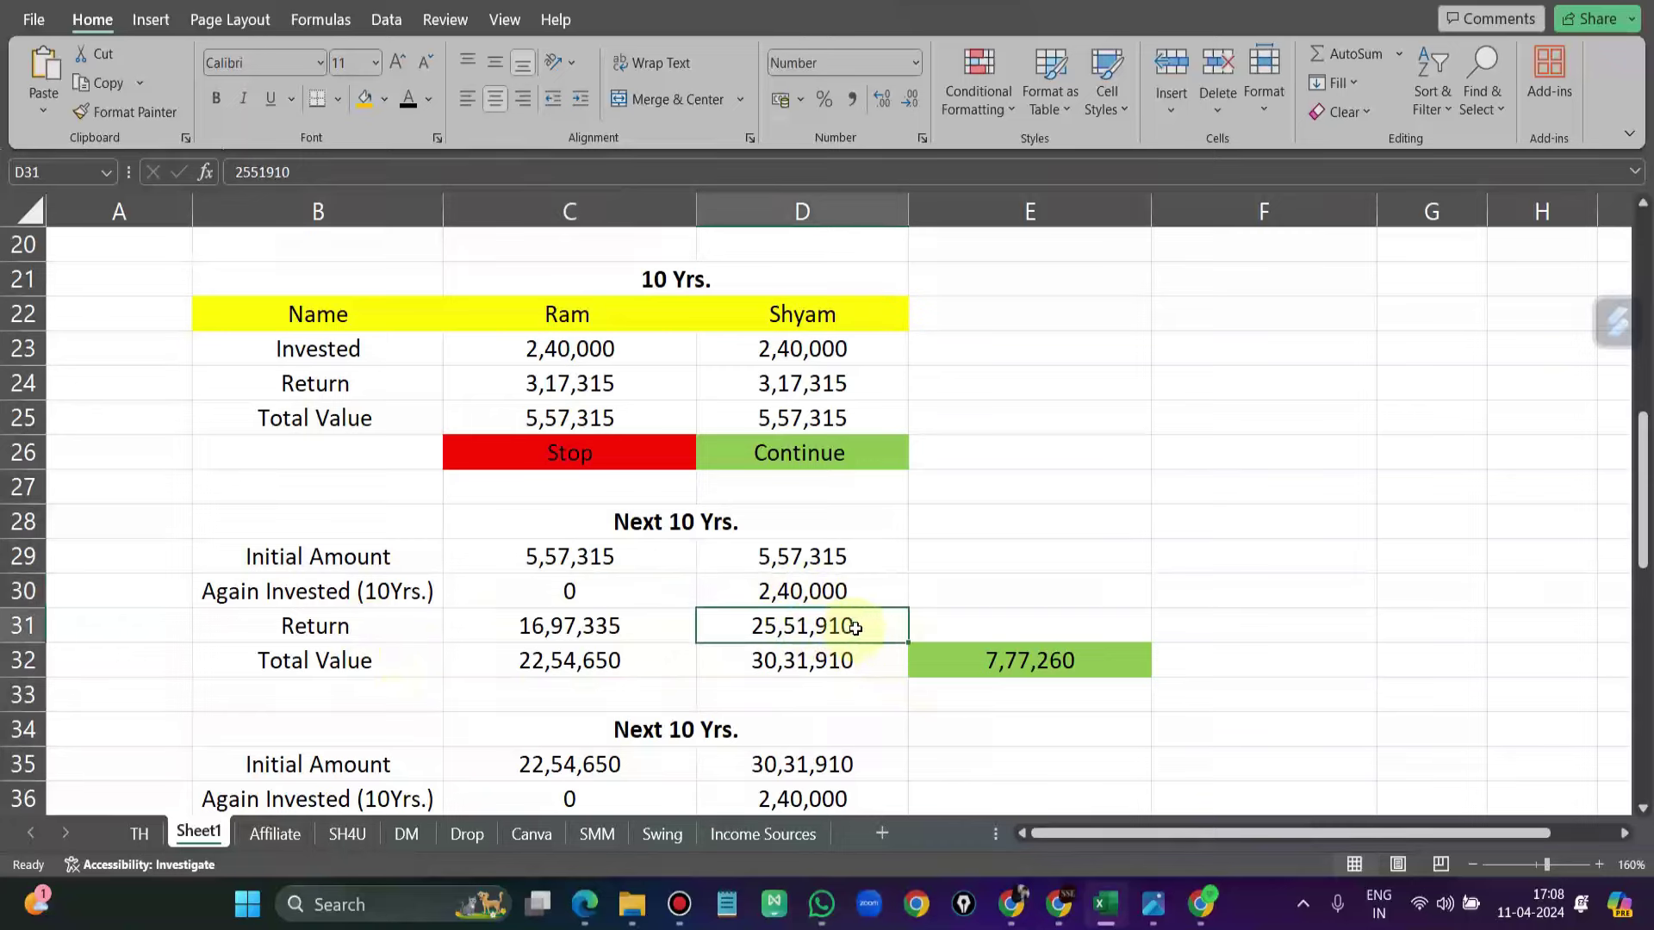
pyautogui.click(805, 663)
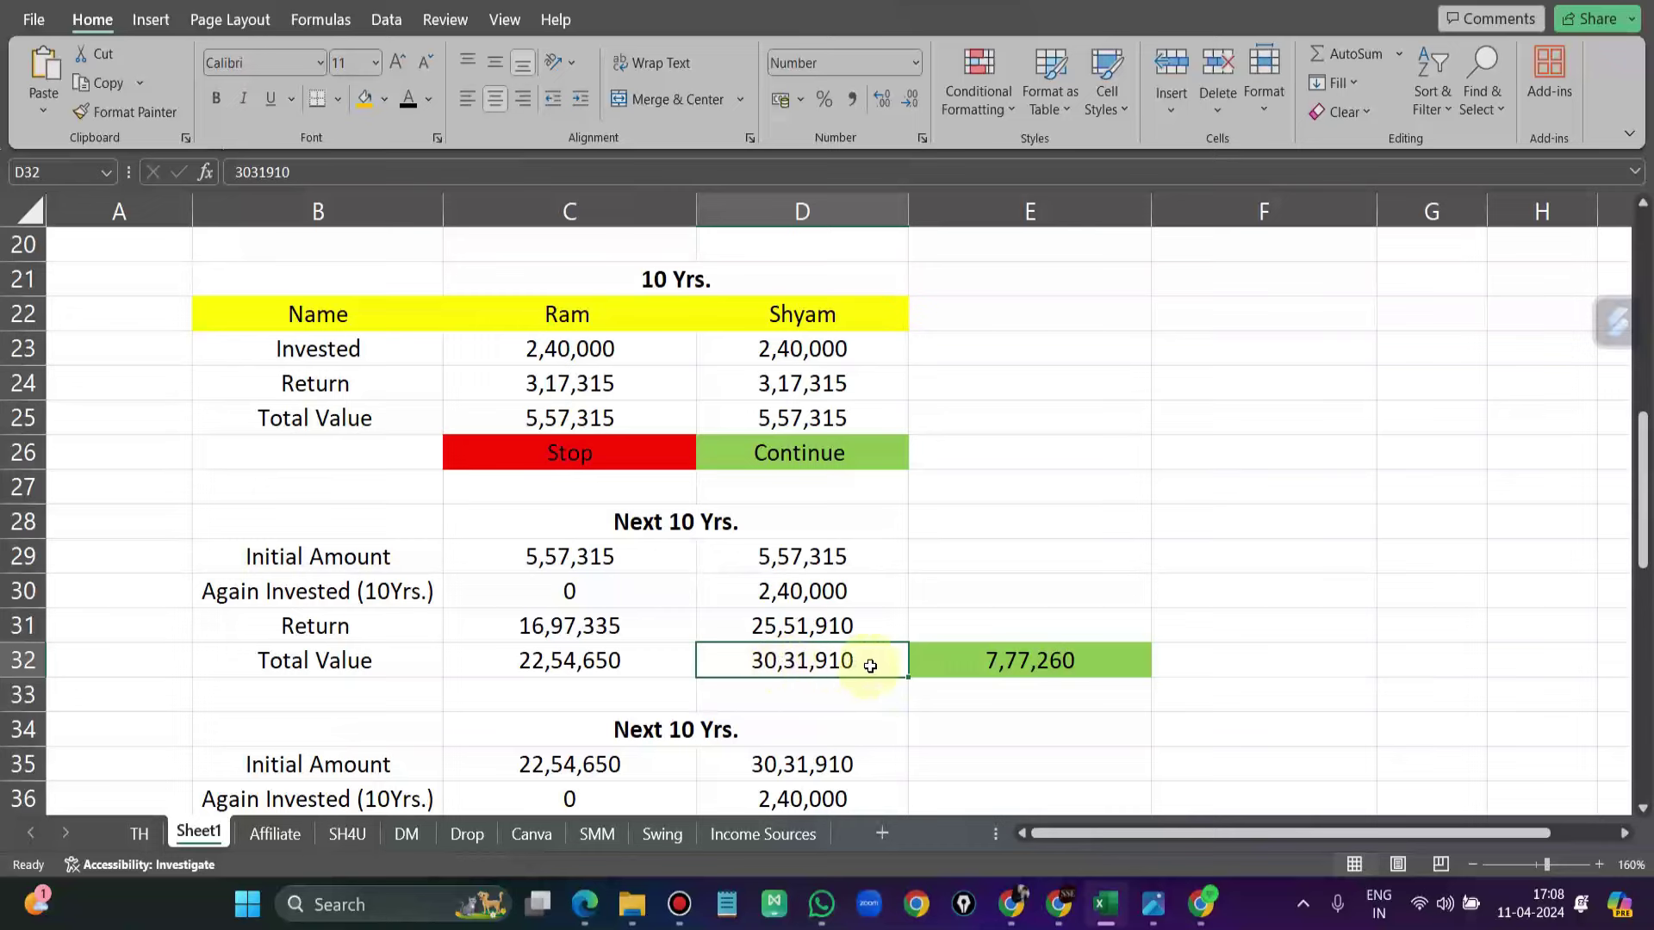
pyautogui.click(1040, 667)
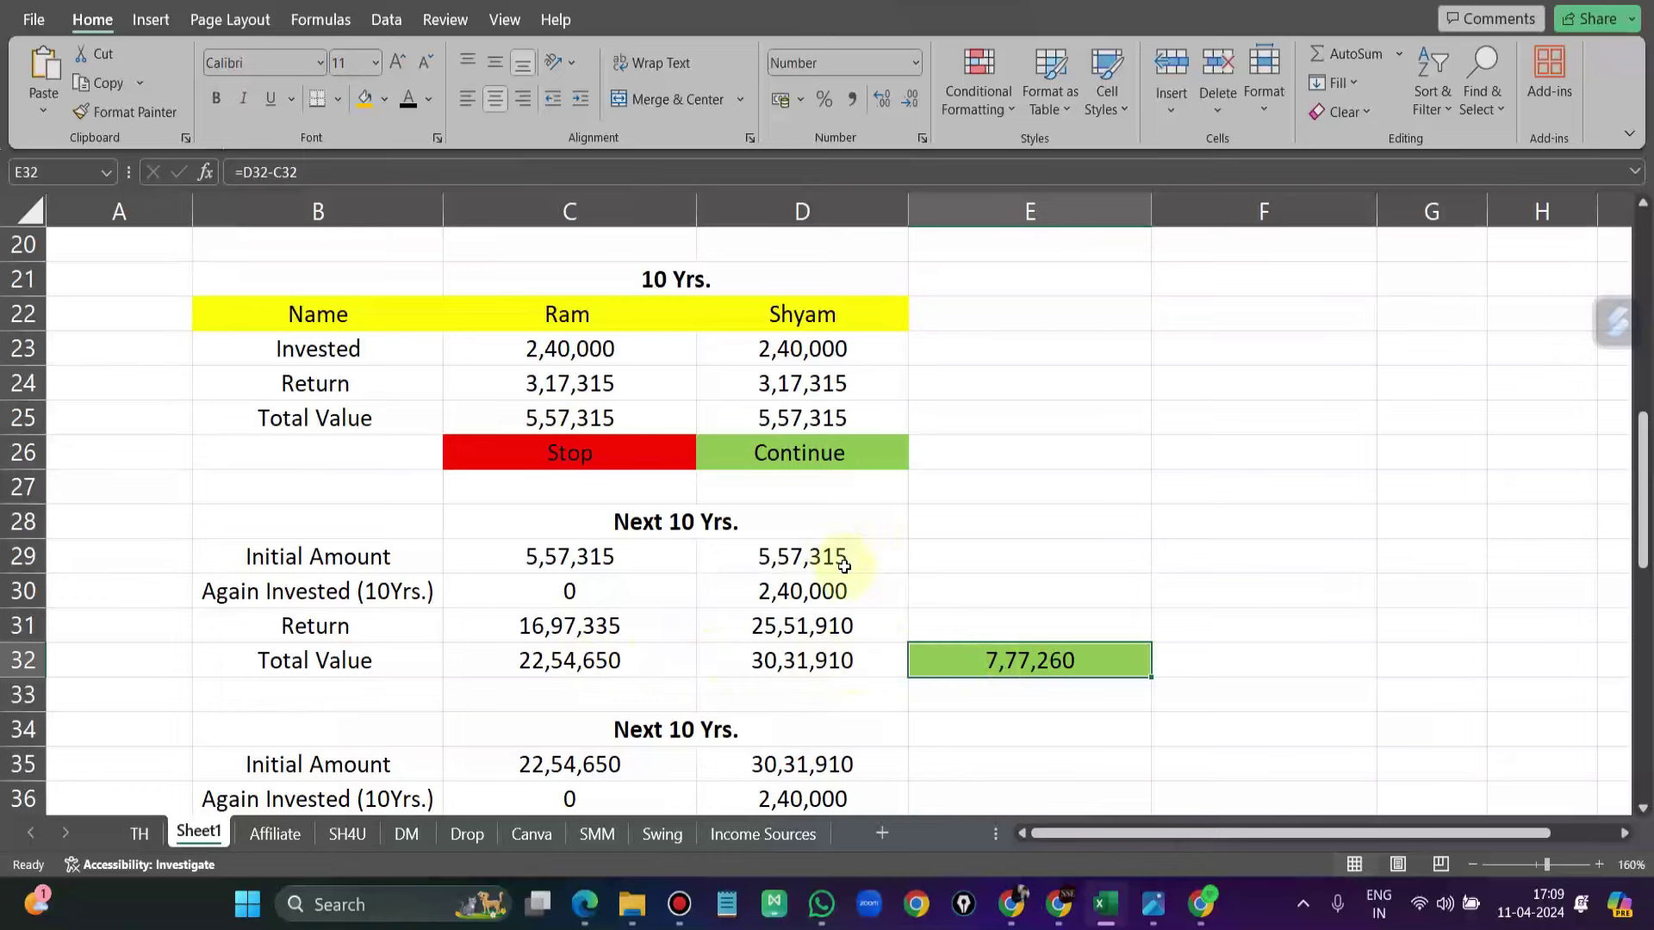
# Step: Relate the continuing investor's additional investment to the gap between both investors' Total Values in the first "Next 10 Yrs." table
pyautogui.click(801, 591)
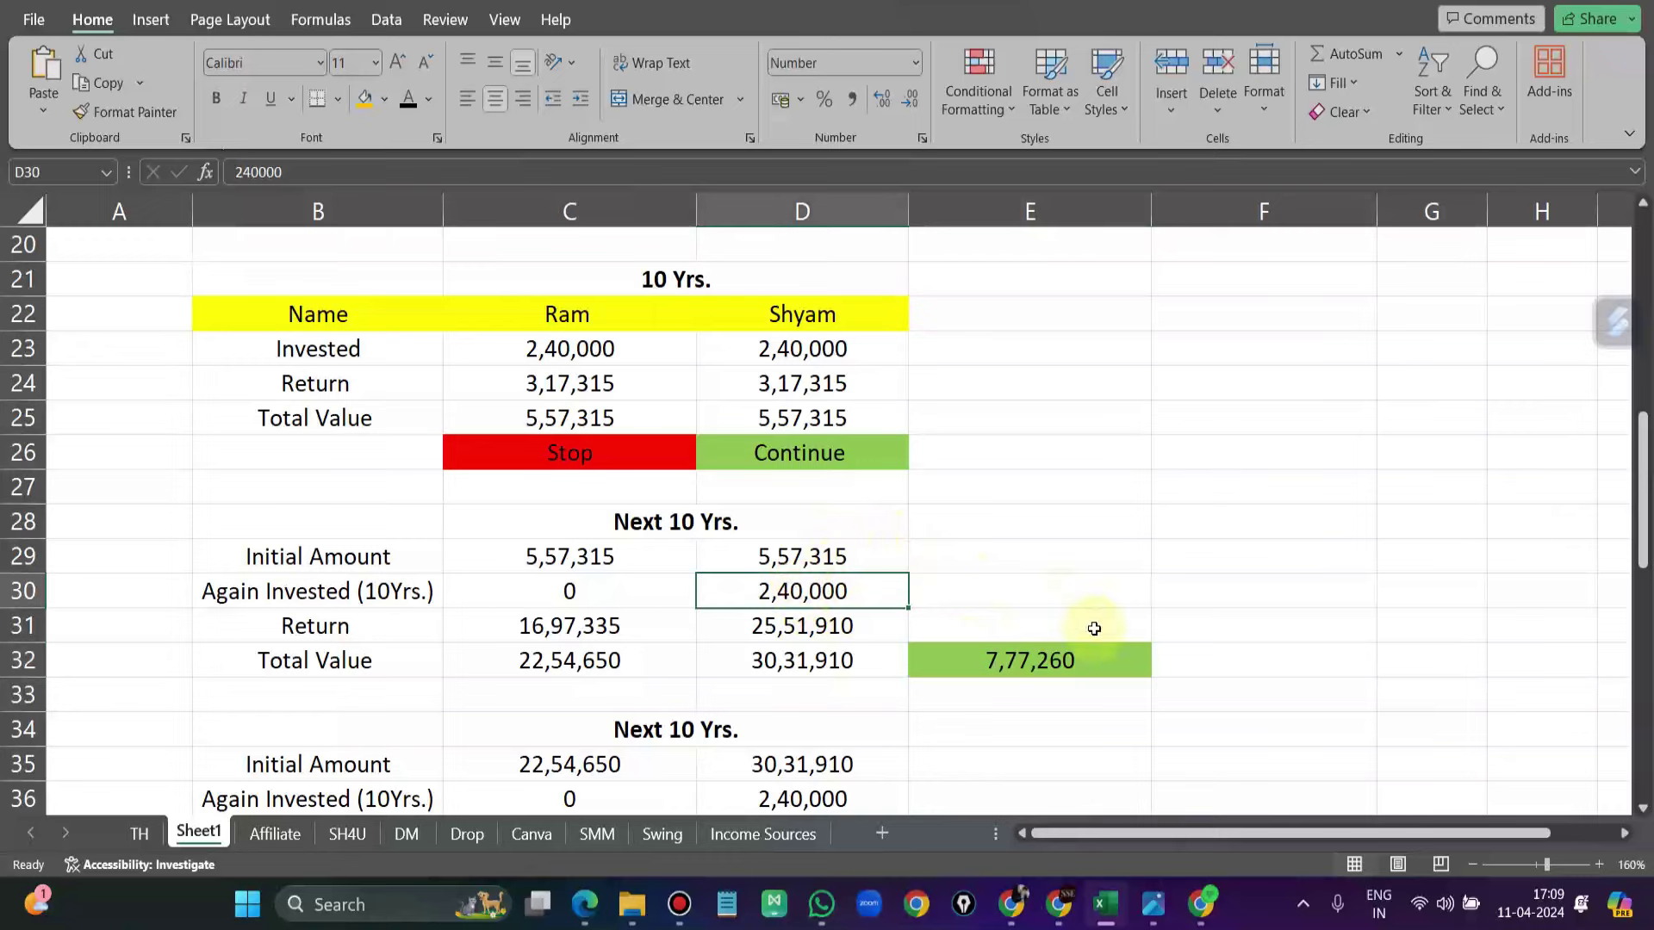
pyautogui.click(1055, 669)
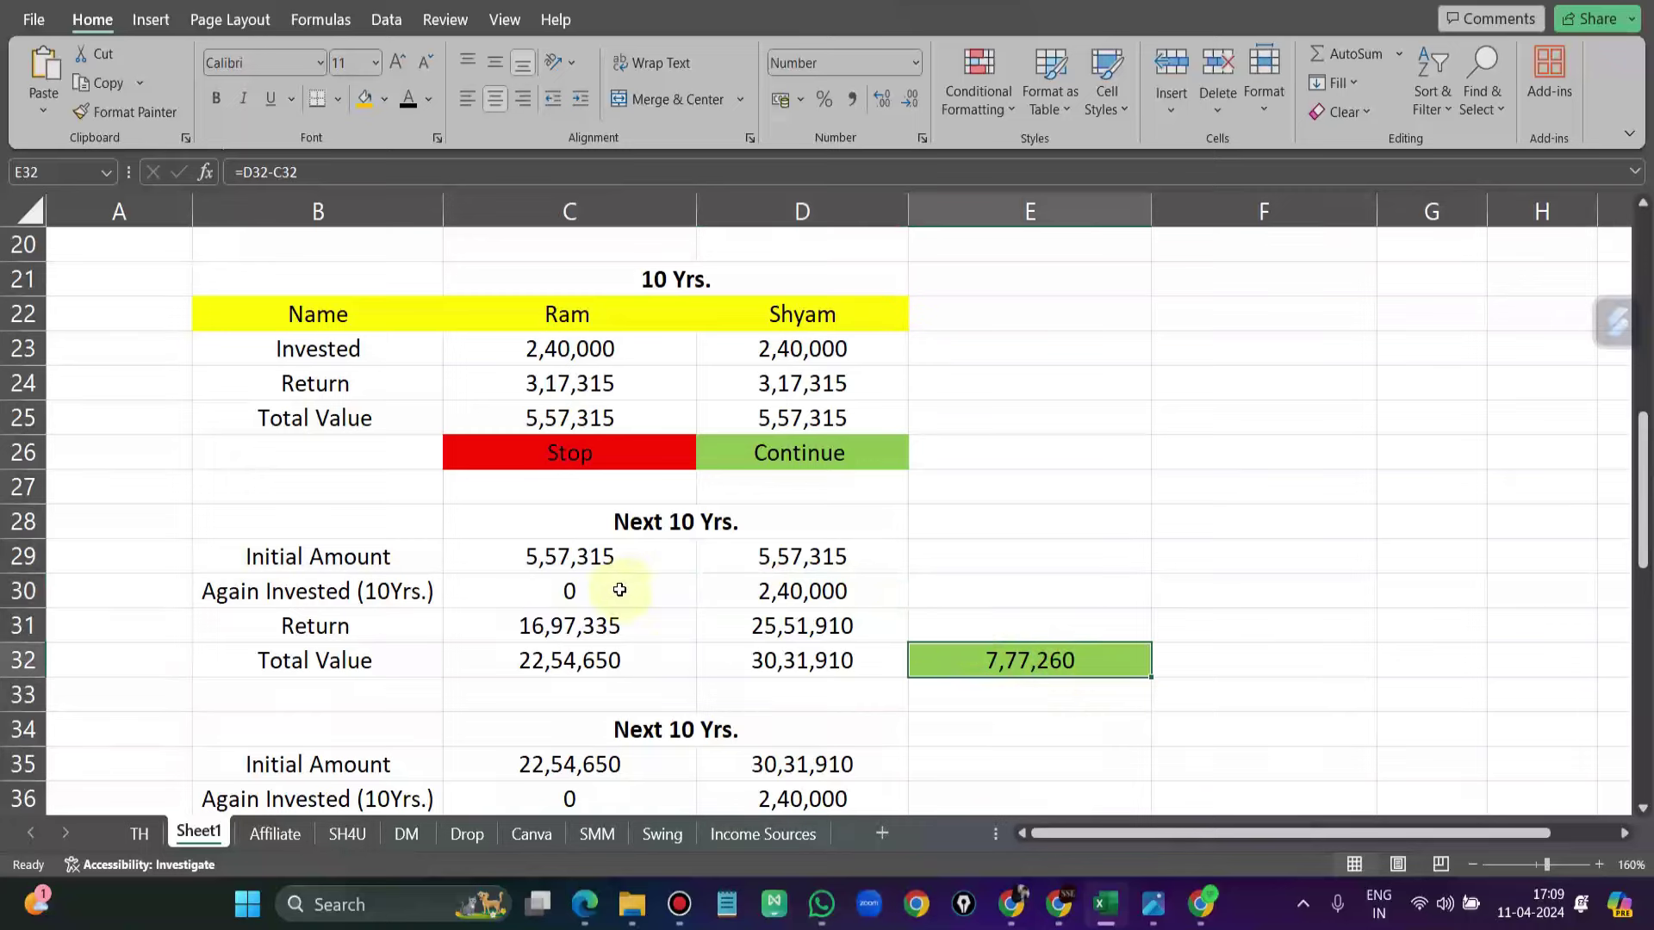
pyautogui.click(570, 663)
pyautogui.click(829, 591)
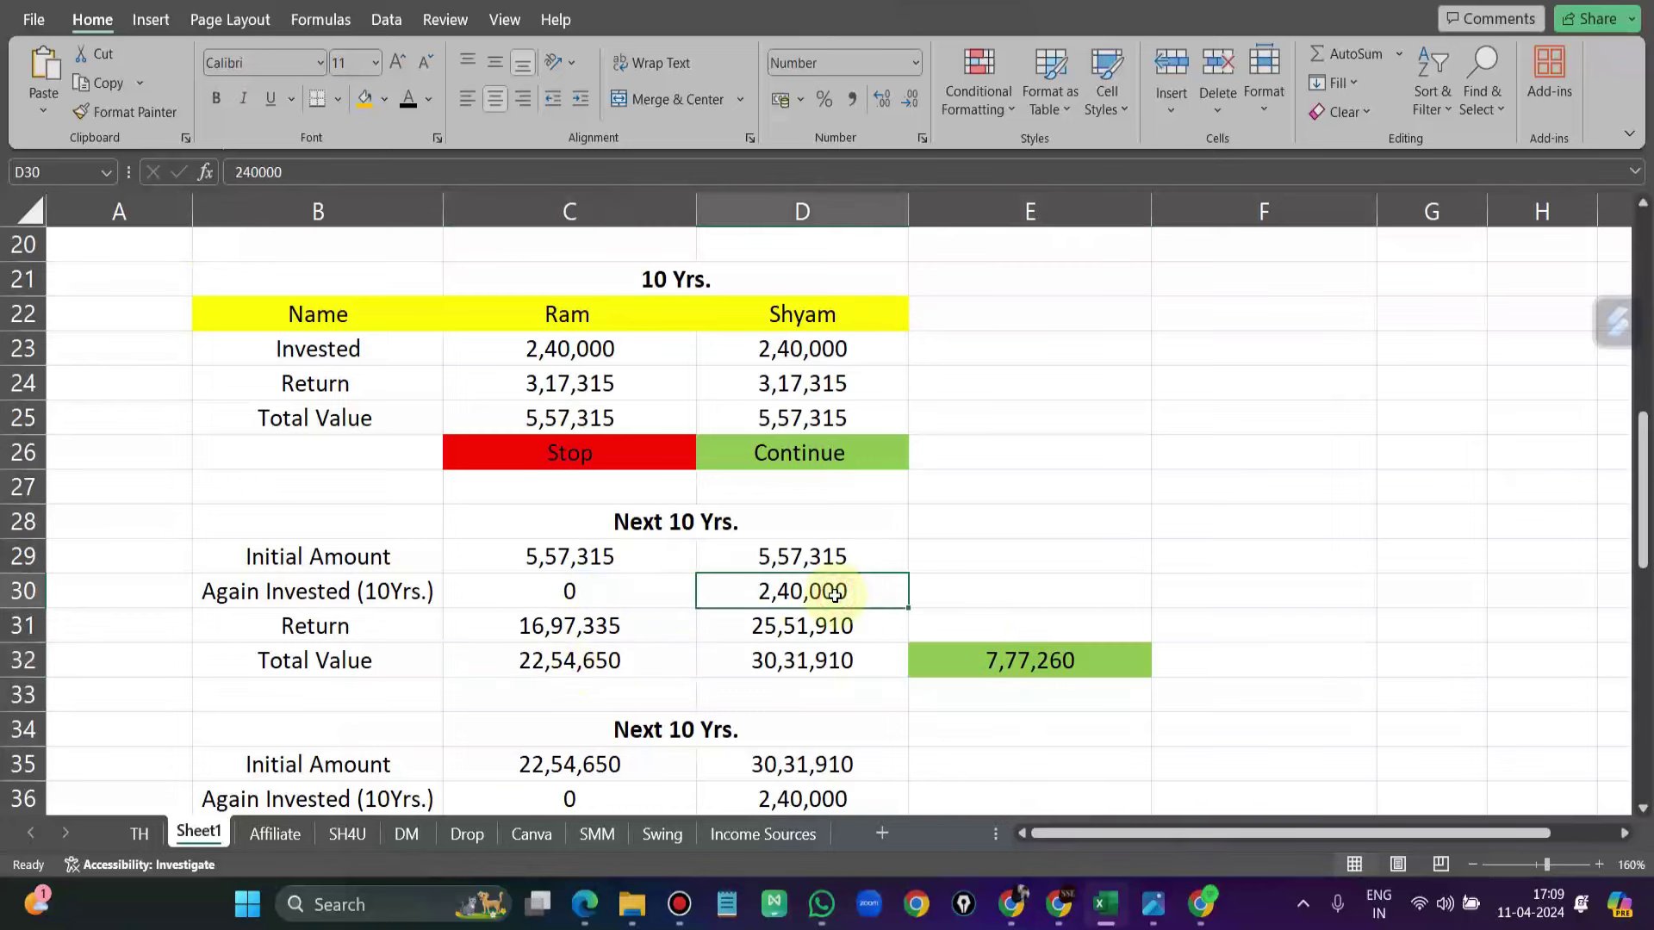
pyautogui.click(788, 660)
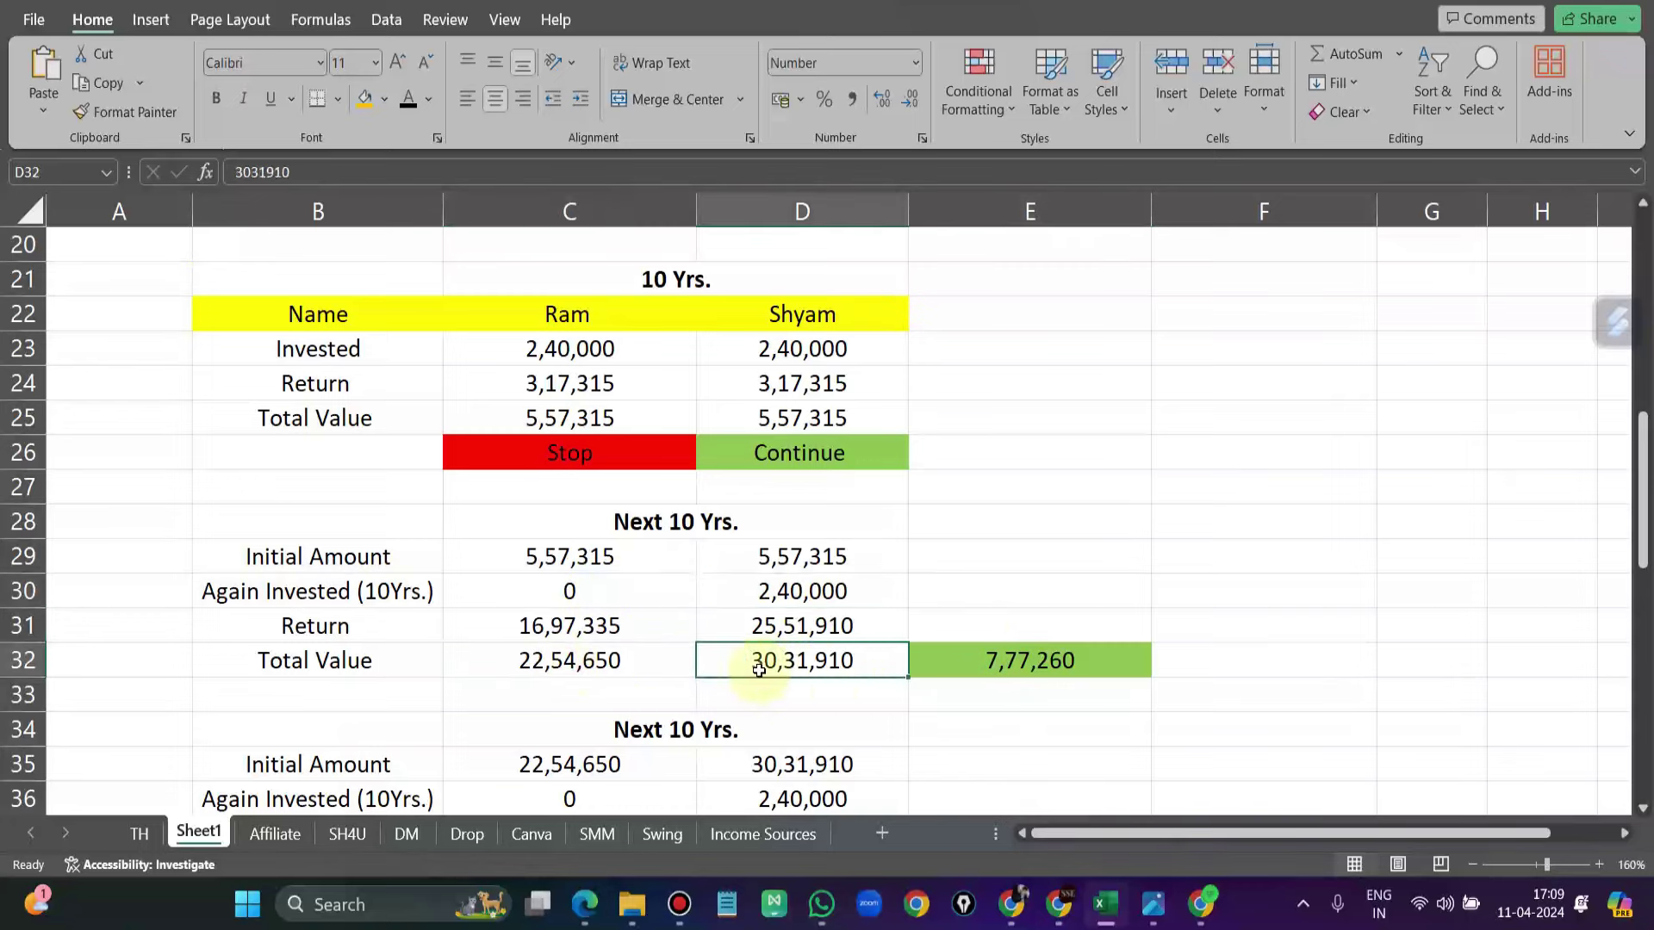
pyautogui.click(1022, 666)
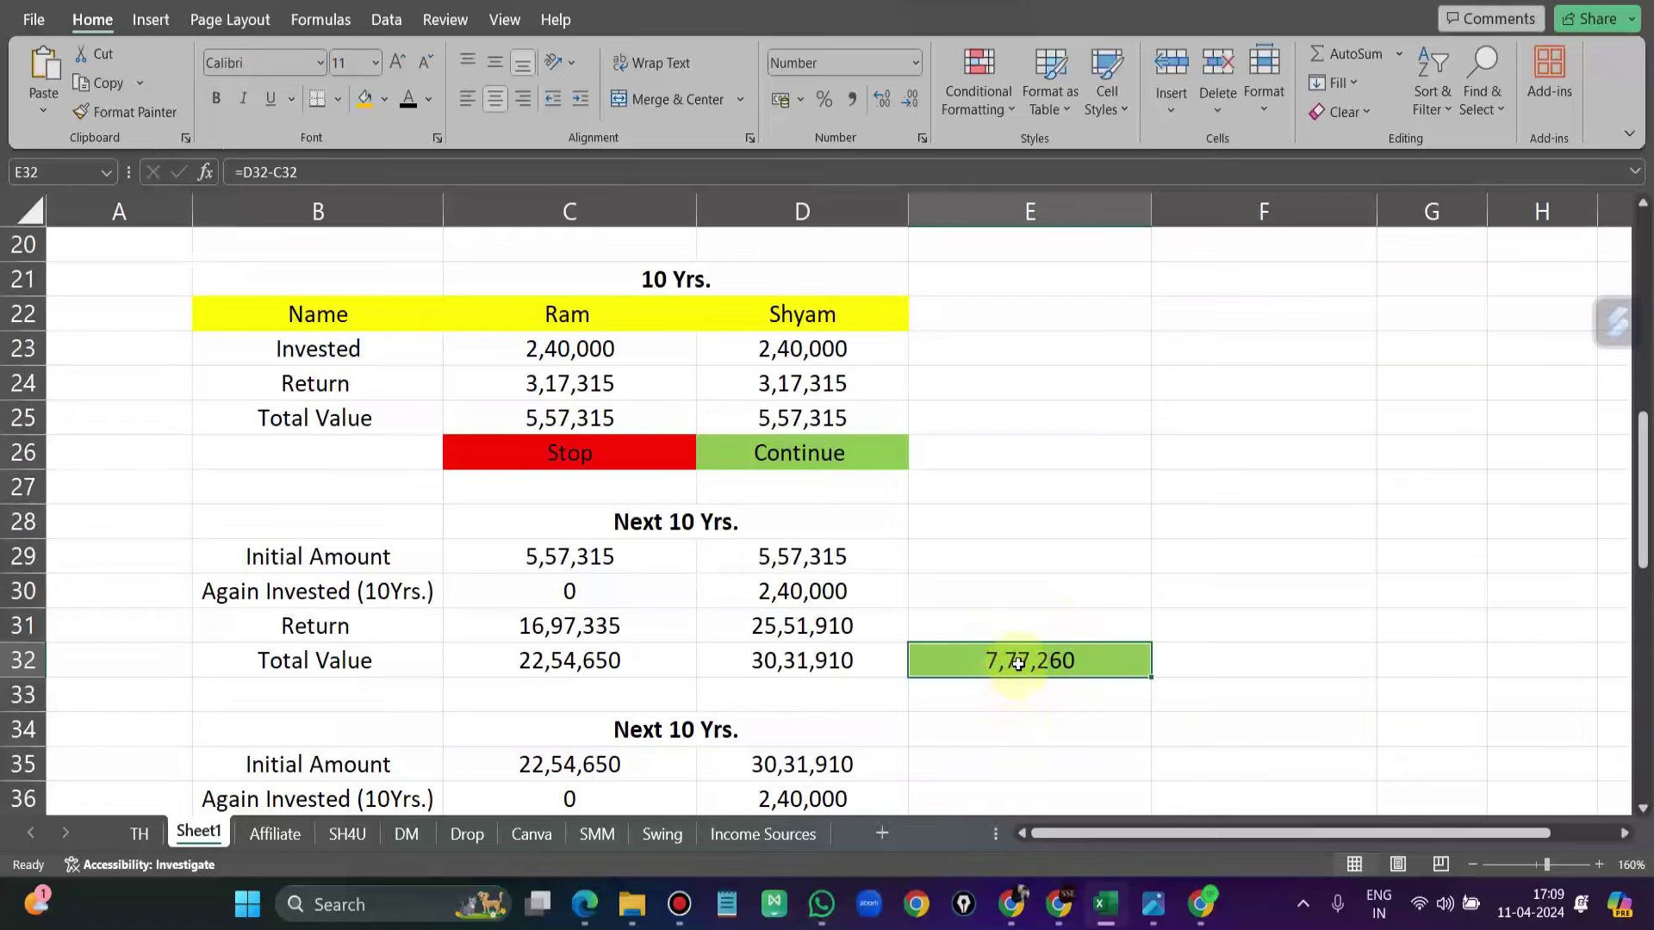
# Step: Match both investors' Initial Amounts in the second "Next 10 Yrs." table to their Total Values from the preceding table
pyautogui.scroll(-2, 1018, 663)
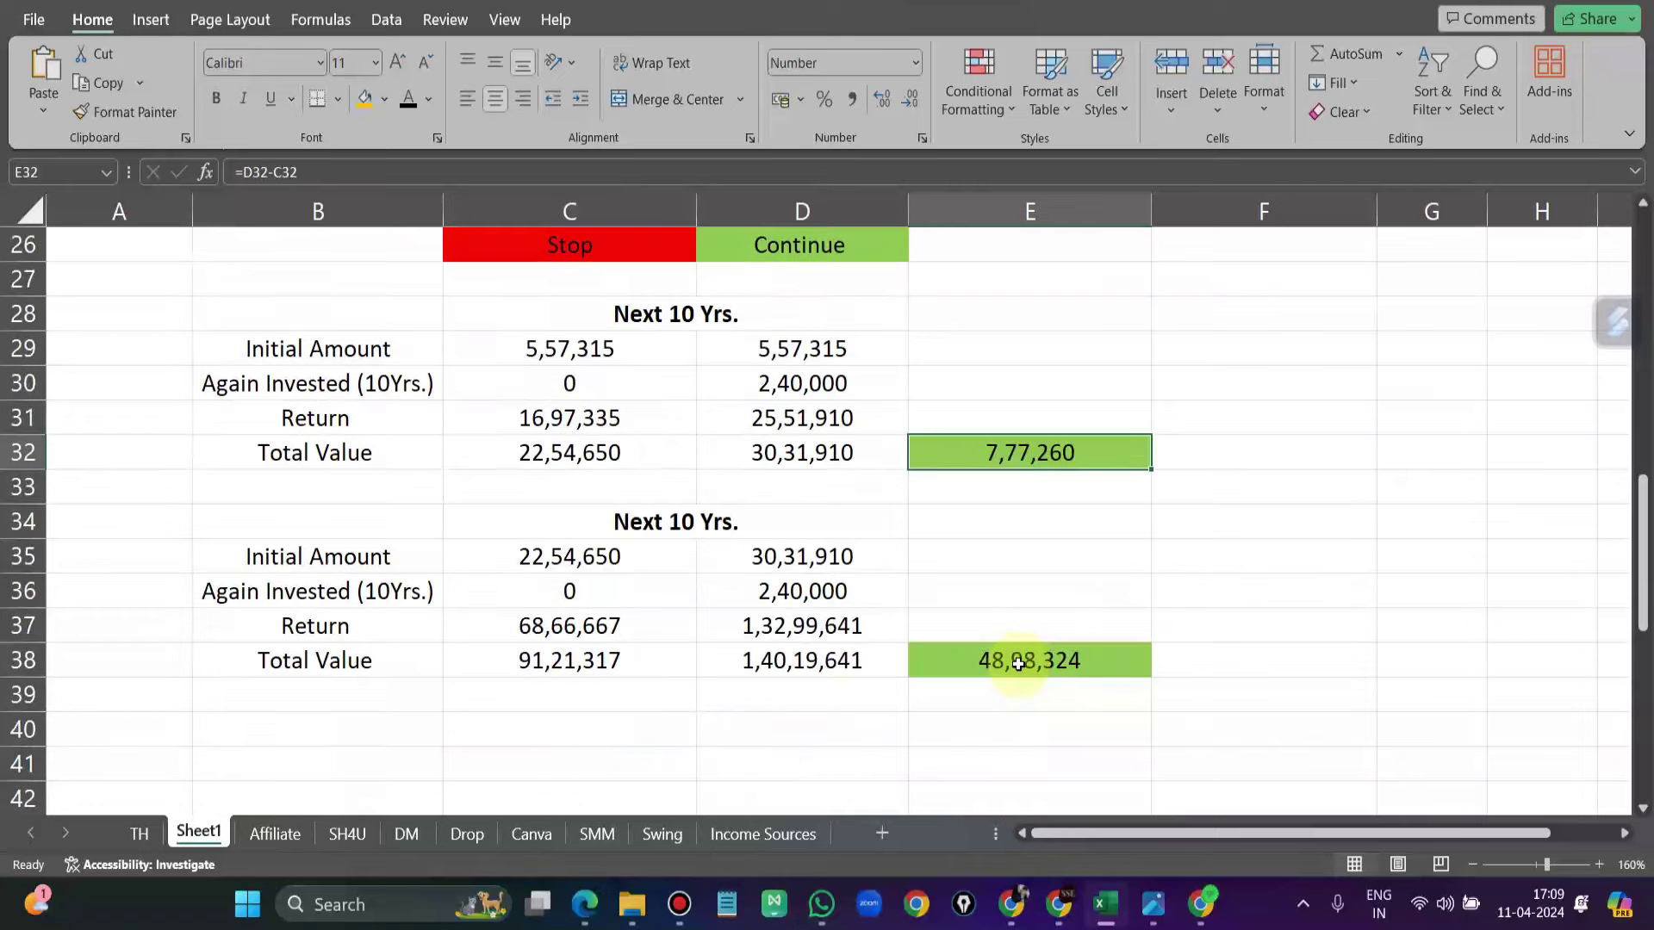
pyautogui.click(656, 520)
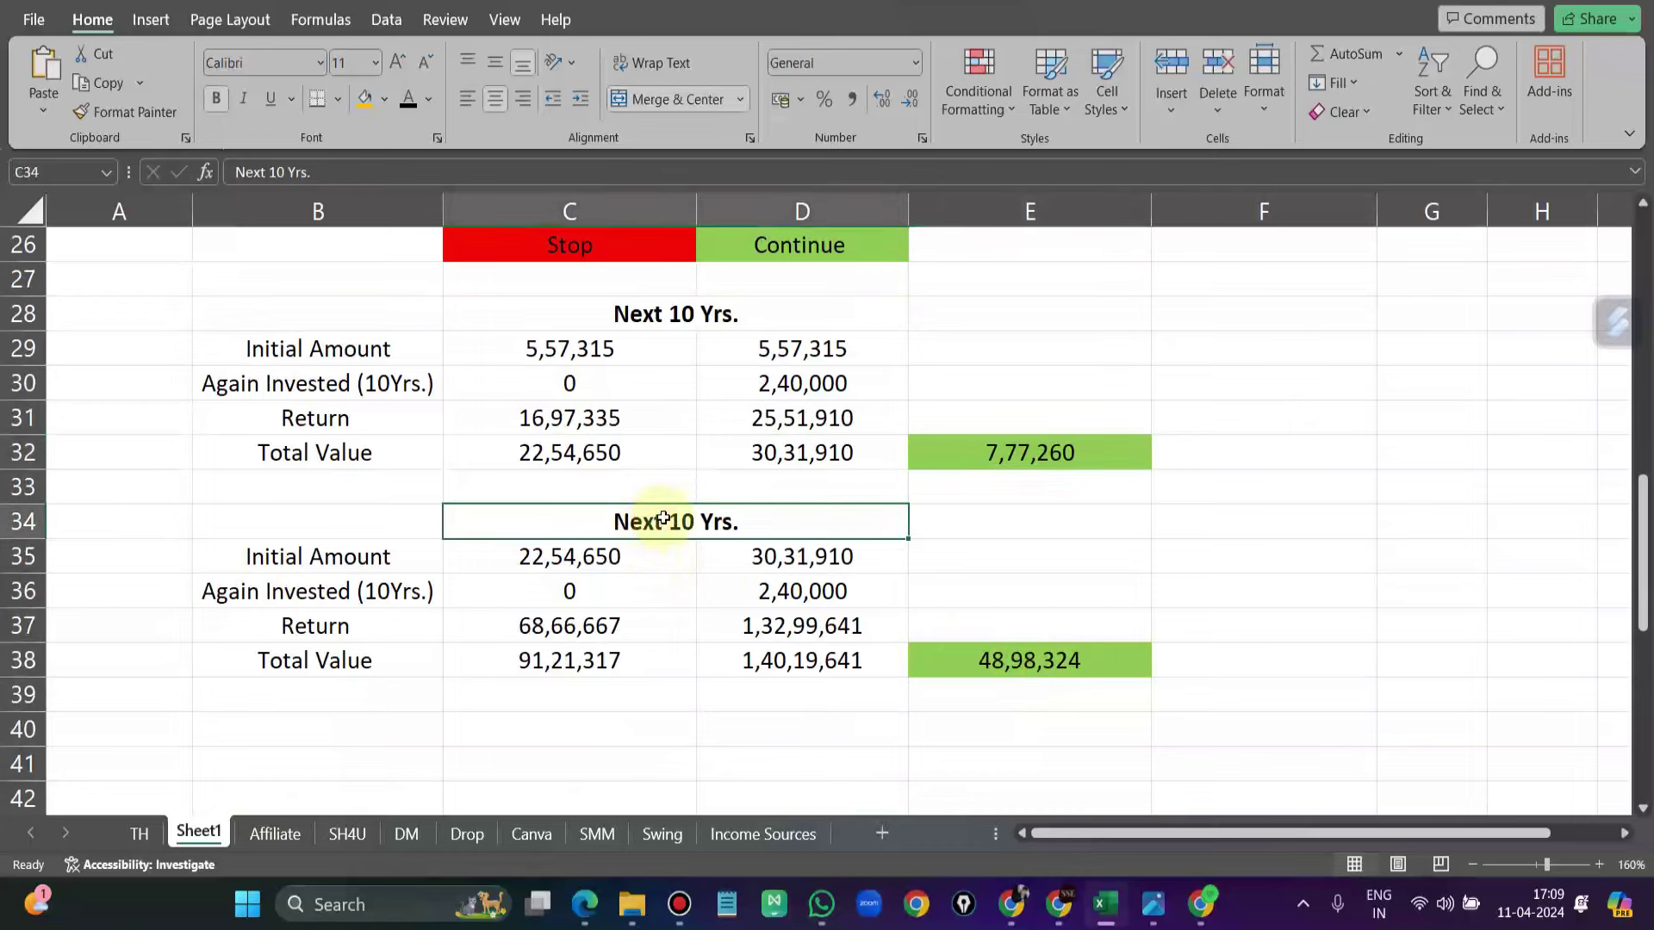
pyautogui.click(332, 564)
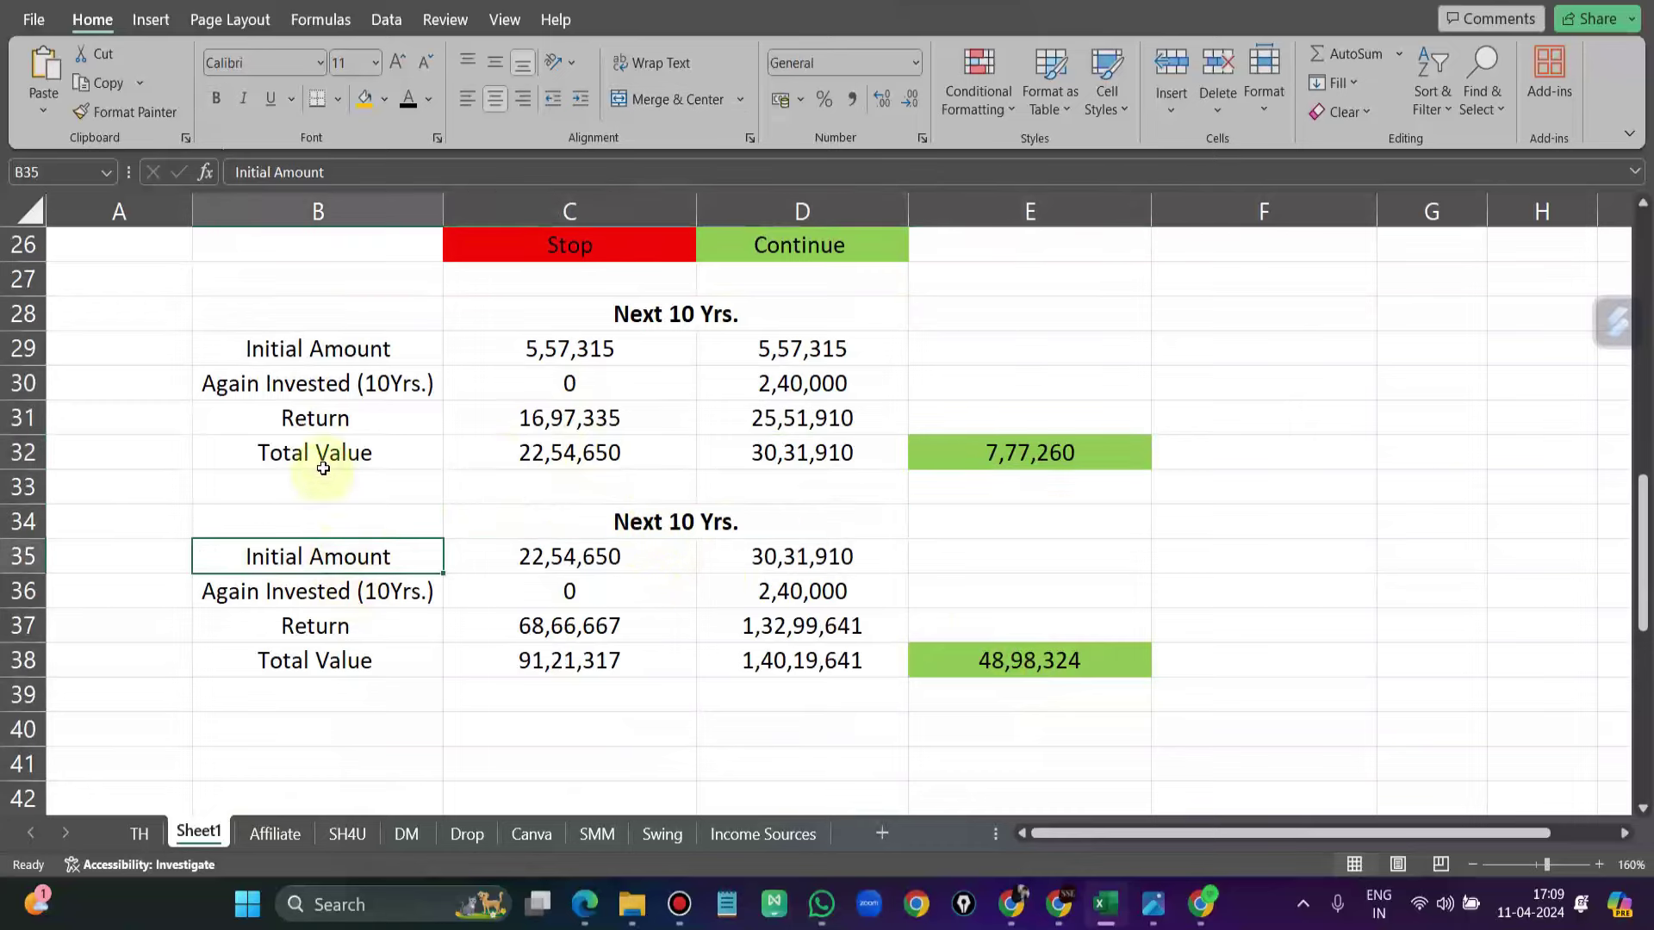
pyautogui.click(579, 450)
pyautogui.click(556, 561)
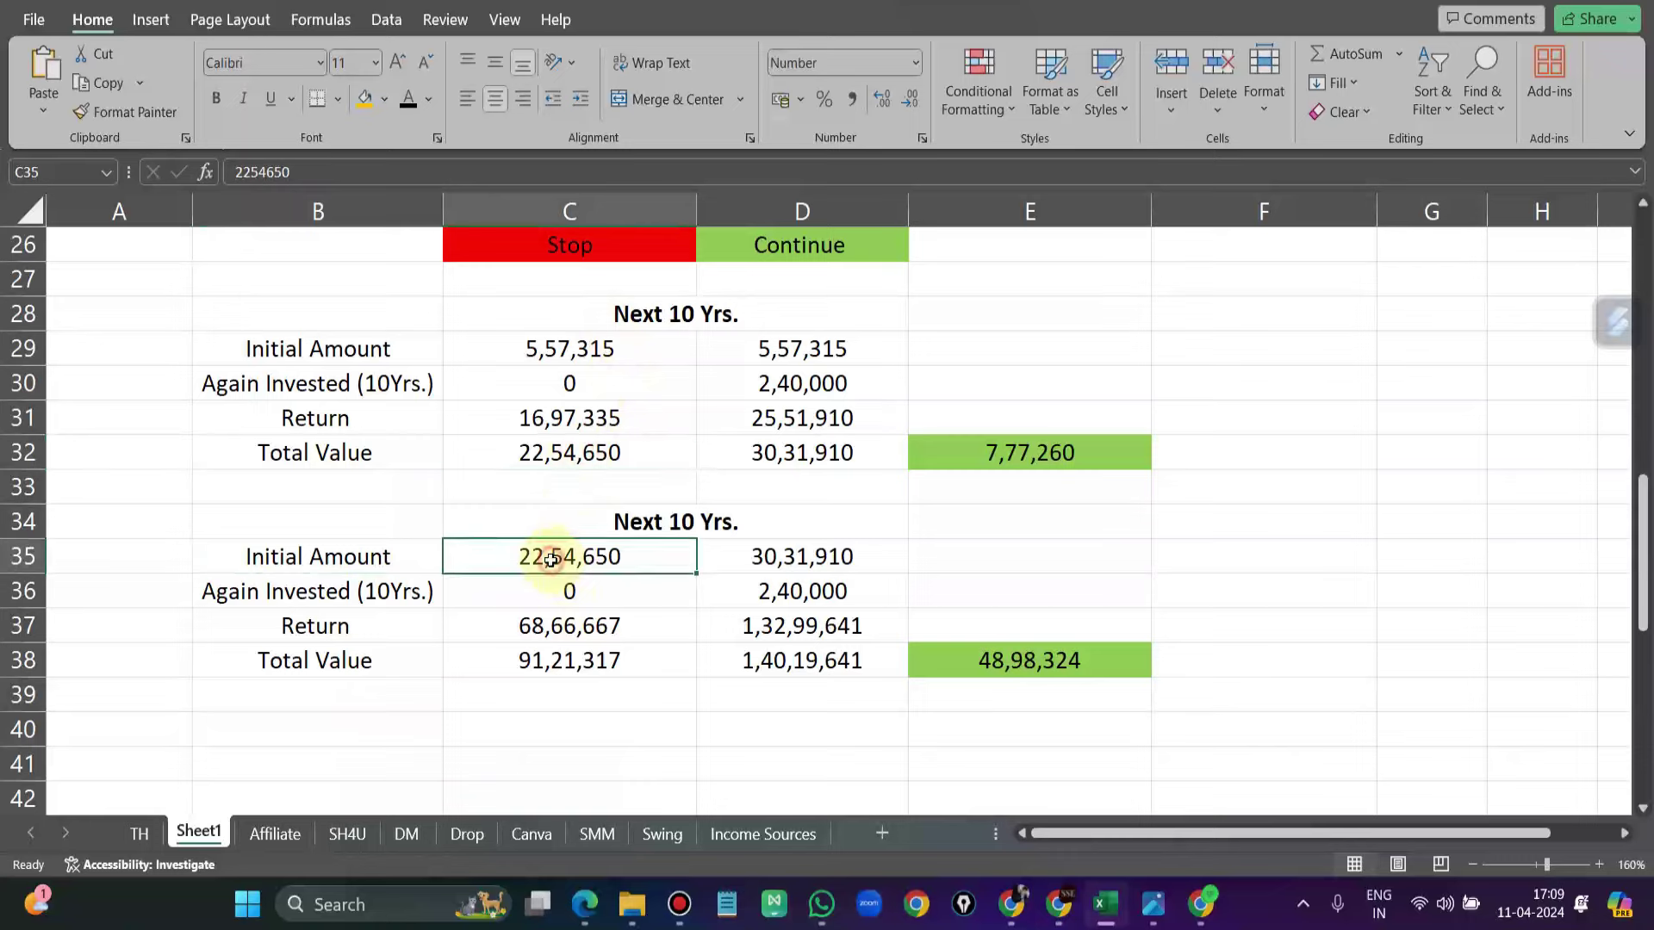
pyautogui.click(788, 452)
pyautogui.click(798, 569)
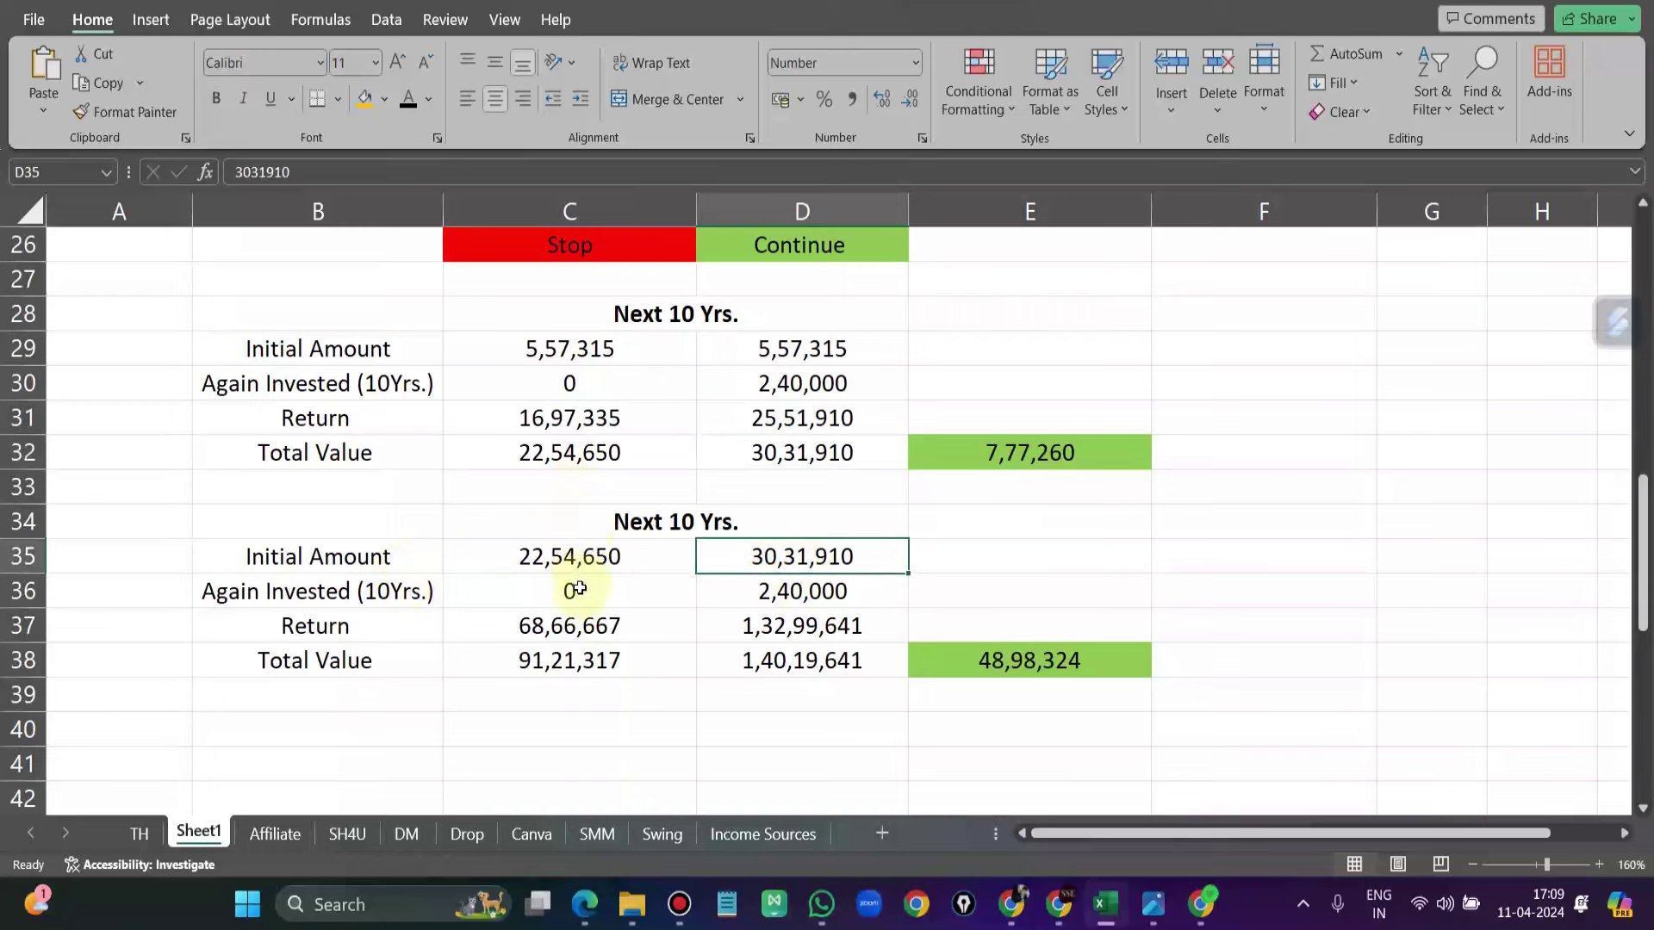
# Step: Compare both investors' Again Invested (10Yrs.) amounts and Returns in the second "Next 10 Yrs." table
pyautogui.click(579, 589)
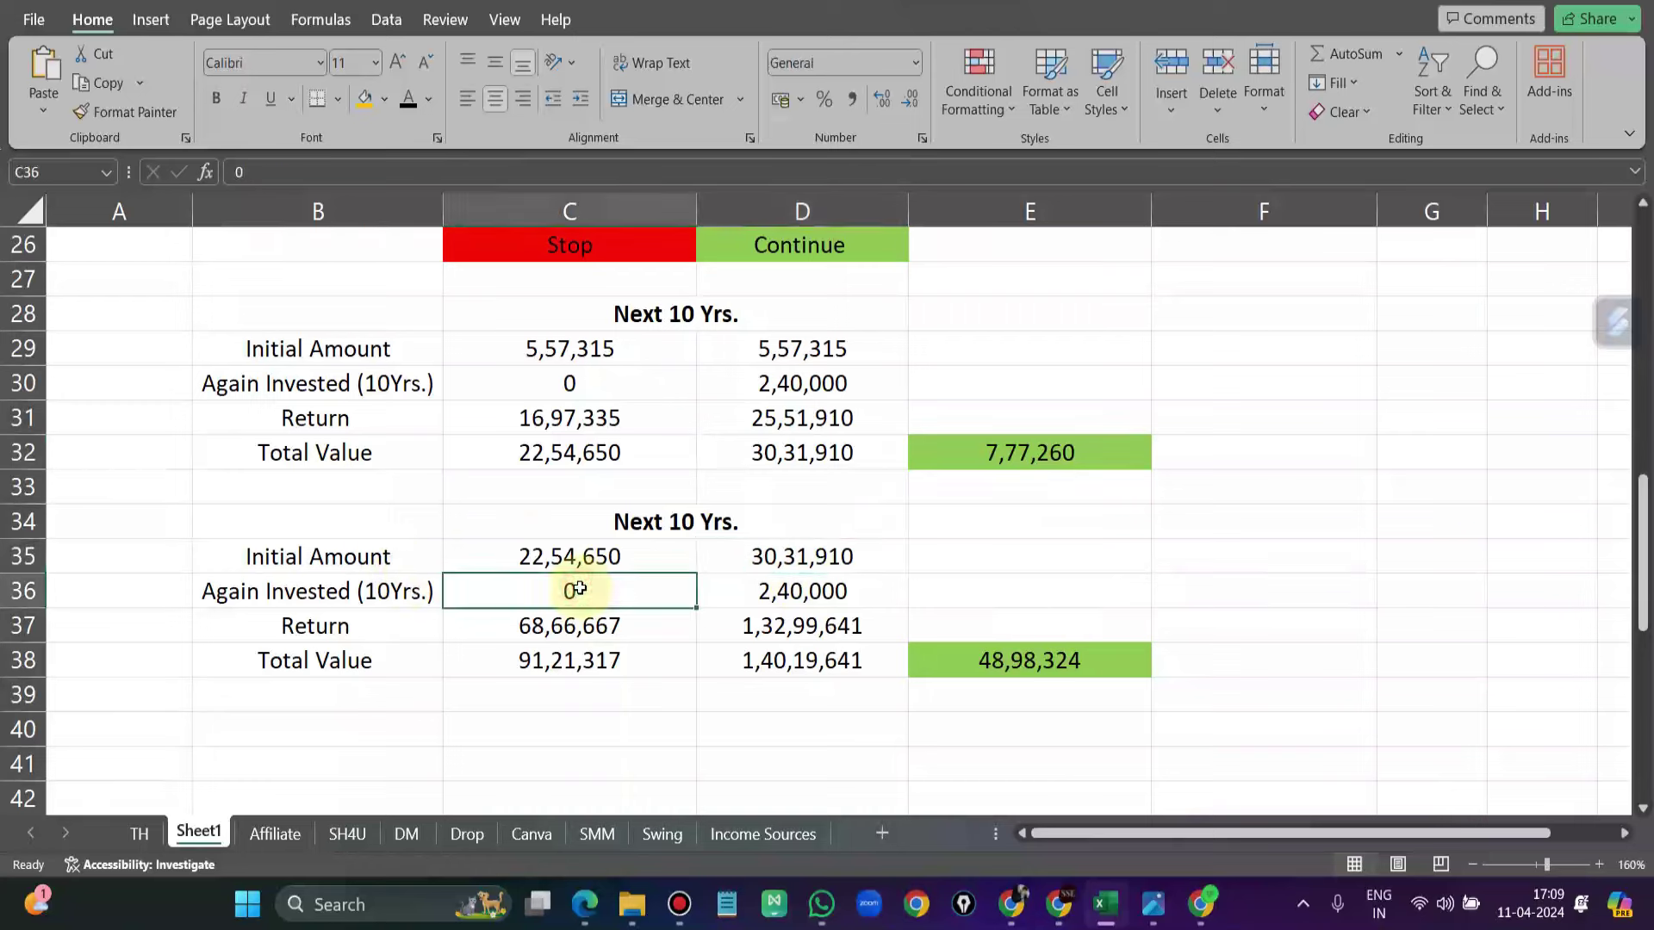
pyautogui.click(799, 591)
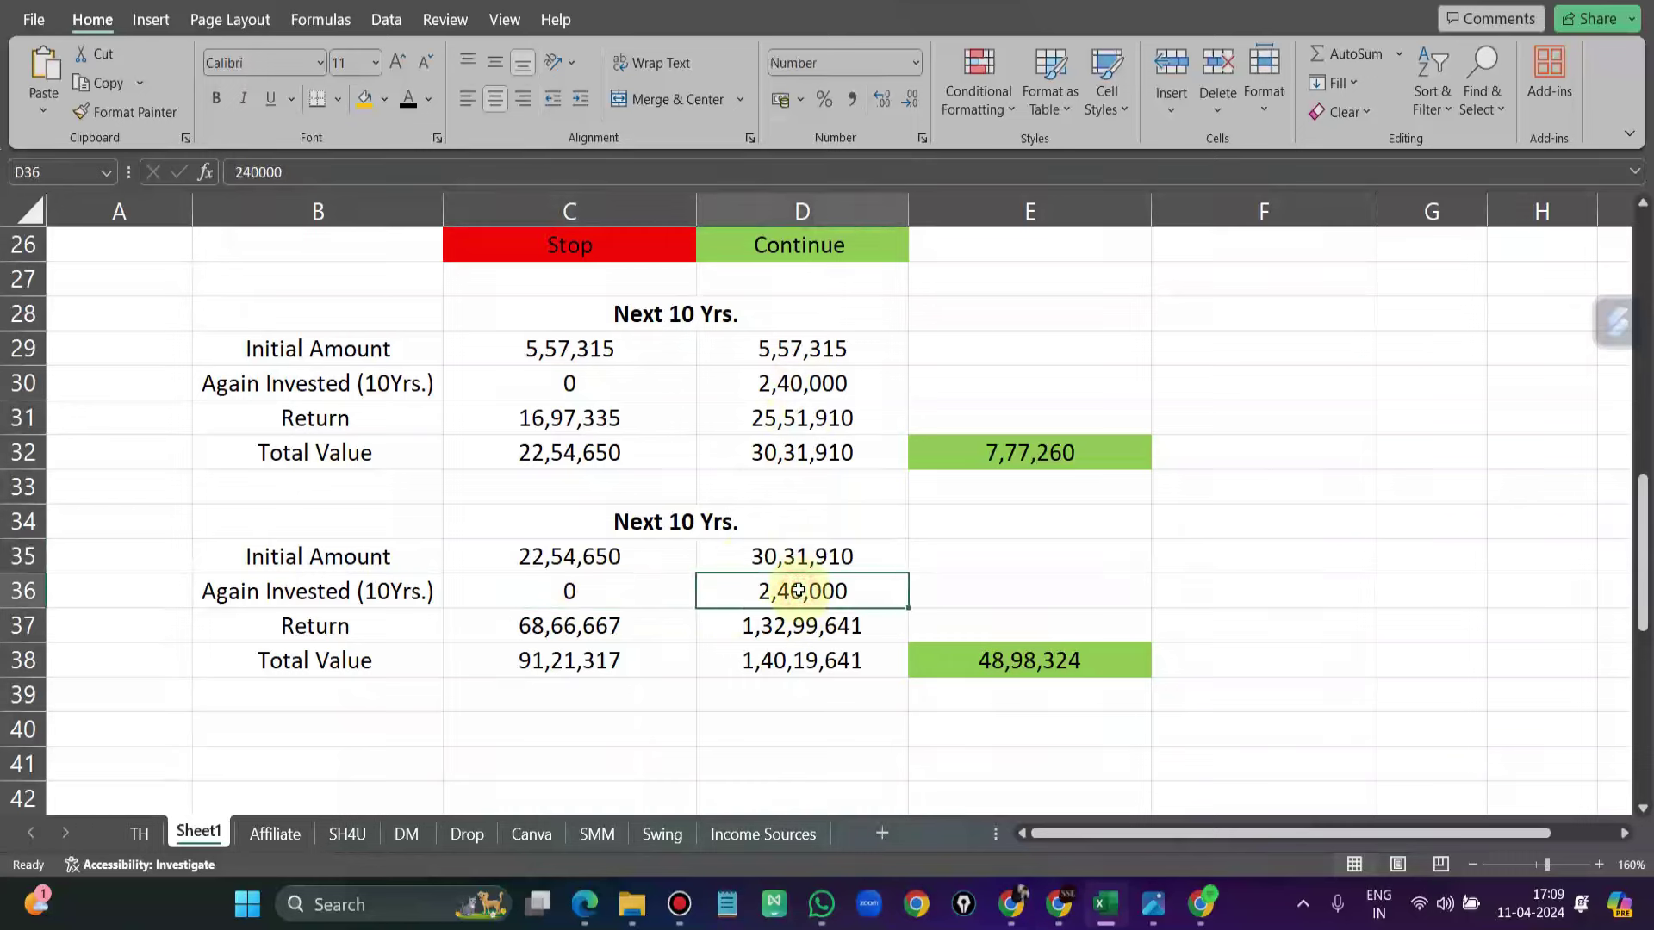
pyautogui.click(327, 627)
pyautogui.click(617, 638)
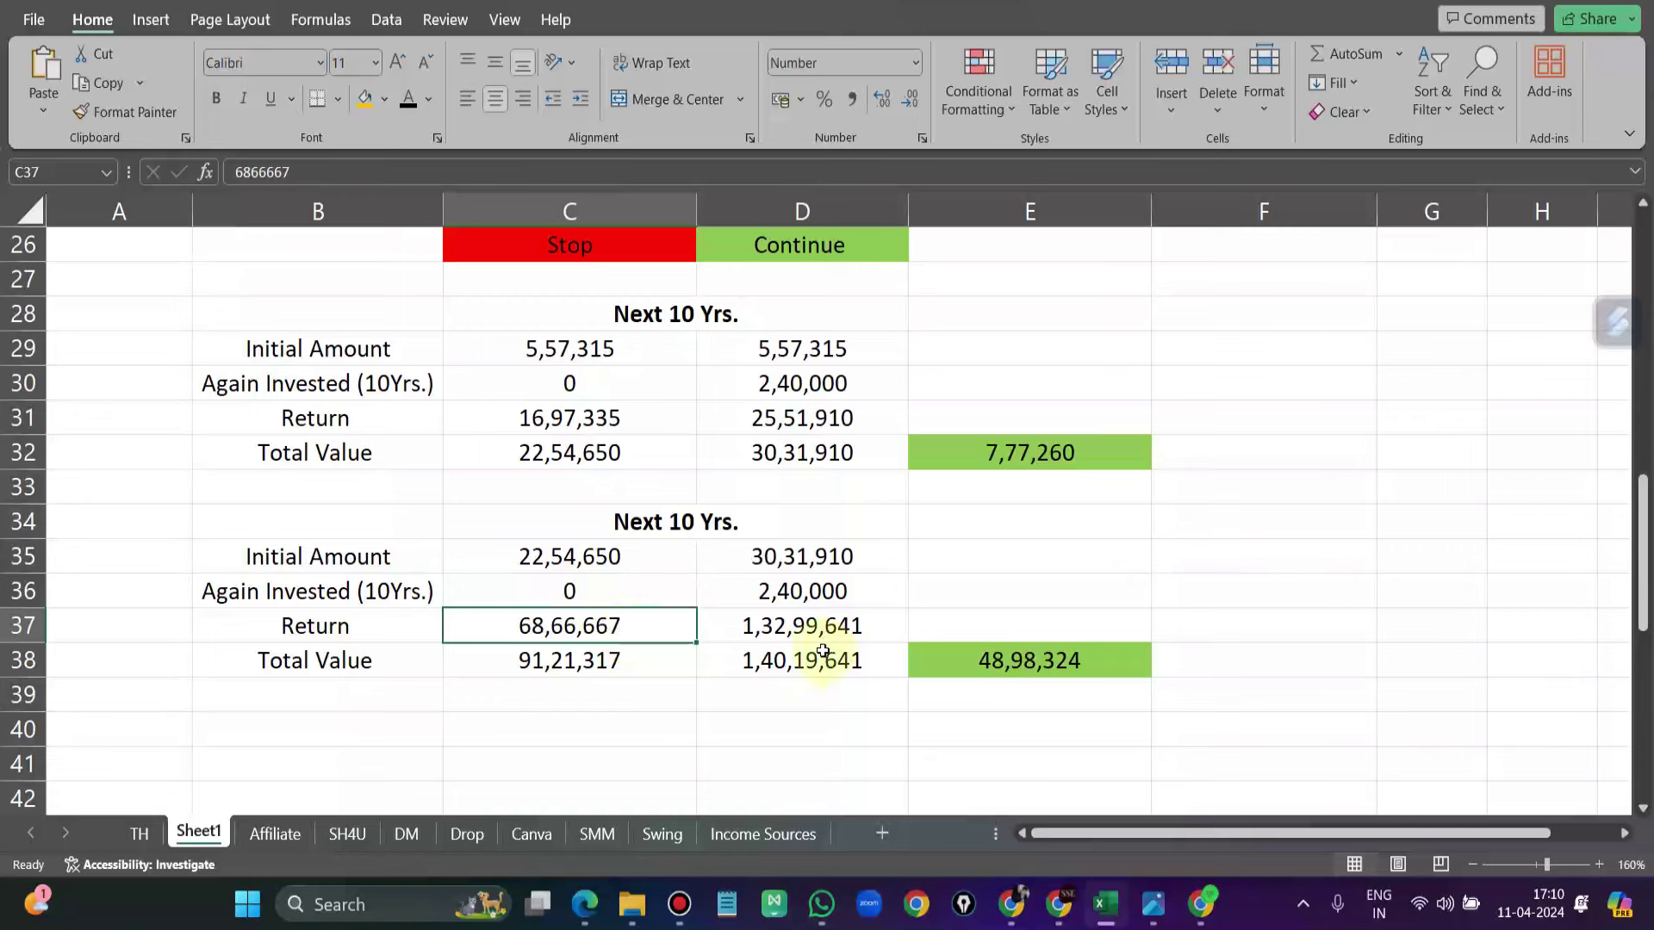
pyautogui.click(806, 622)
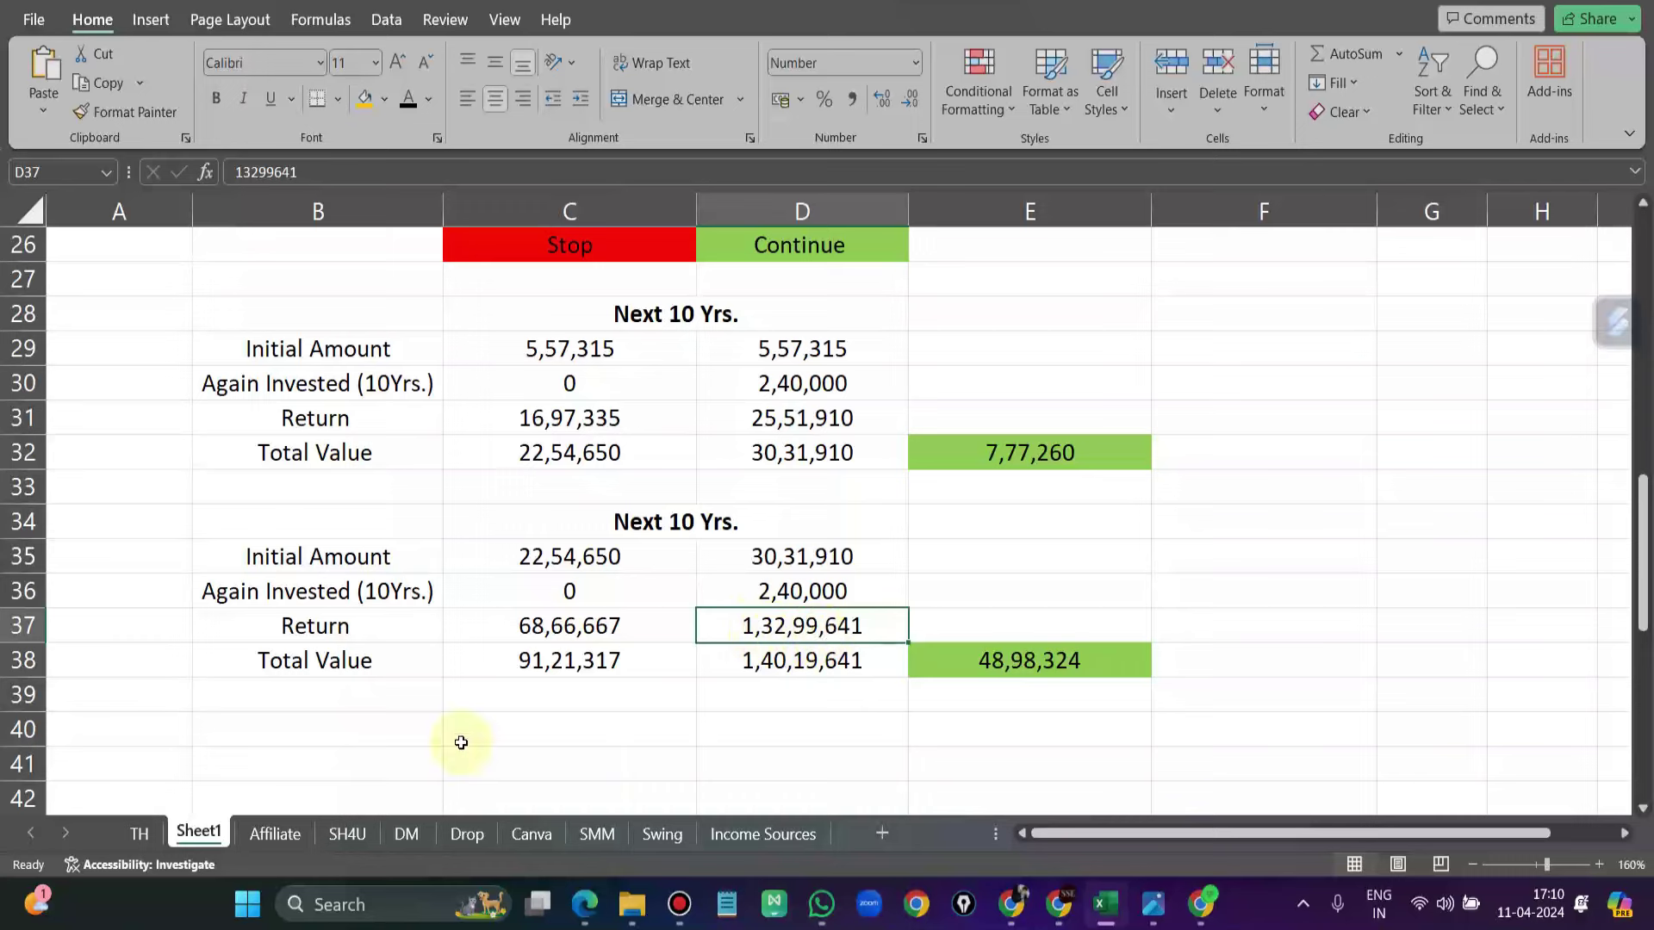
# Step: Compare both investors' Total Values in the second "Next 10 Yrs." table and inspect the difference cell beside them
pyautogui.click(590, 665)
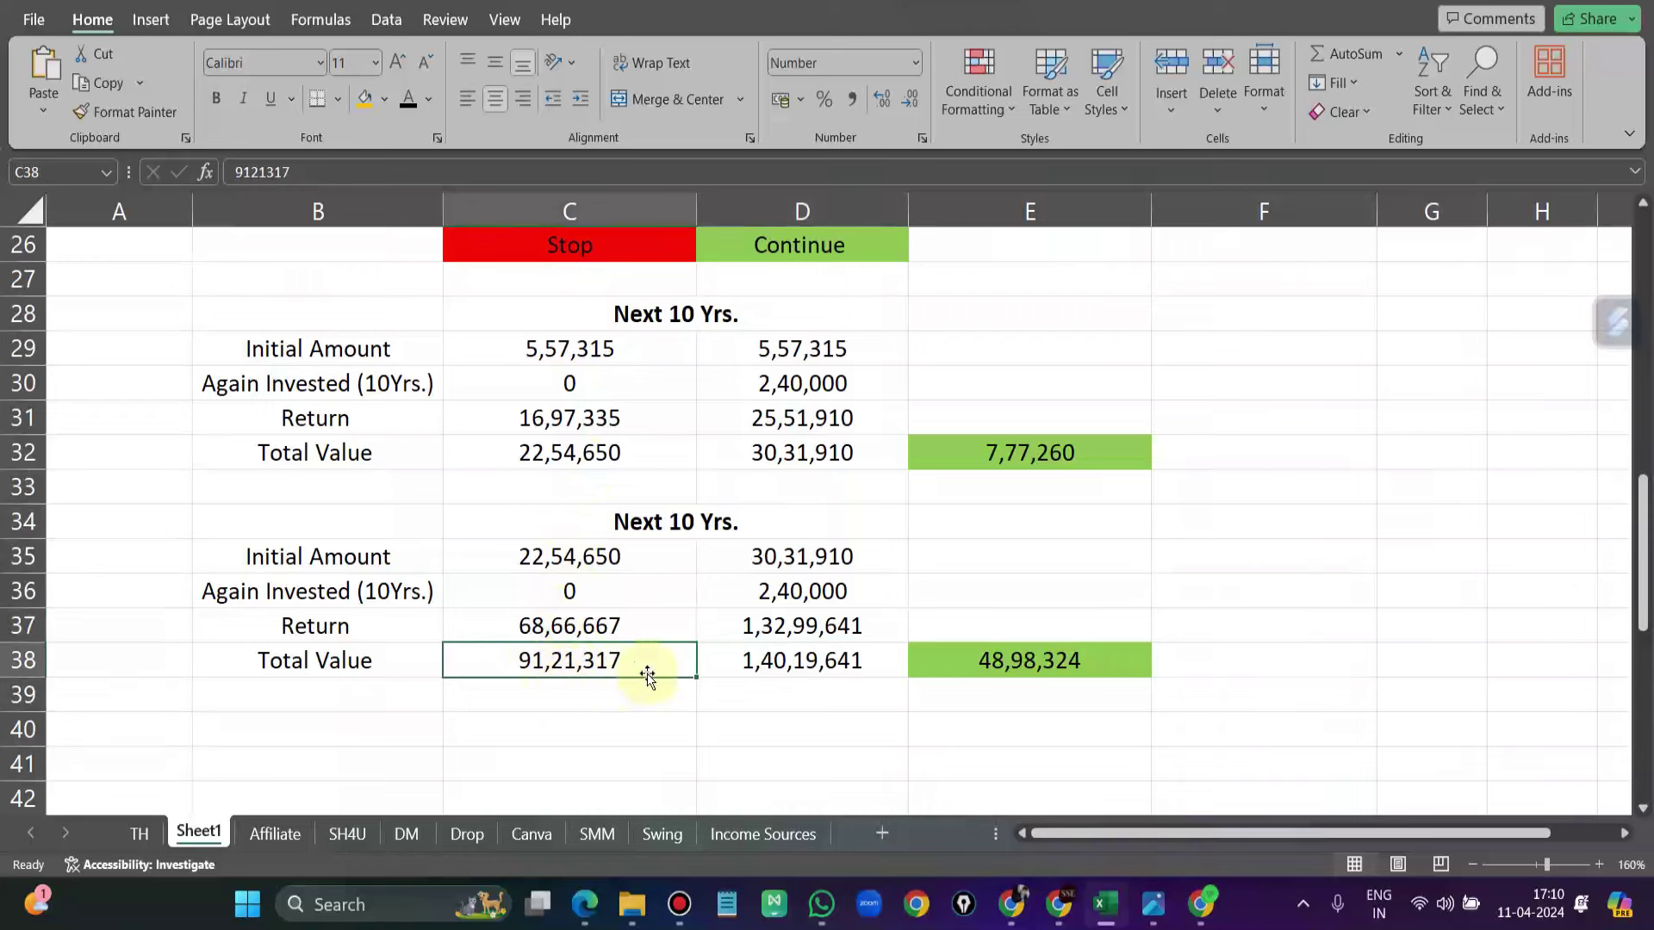
pyautogui.click(780, 667)
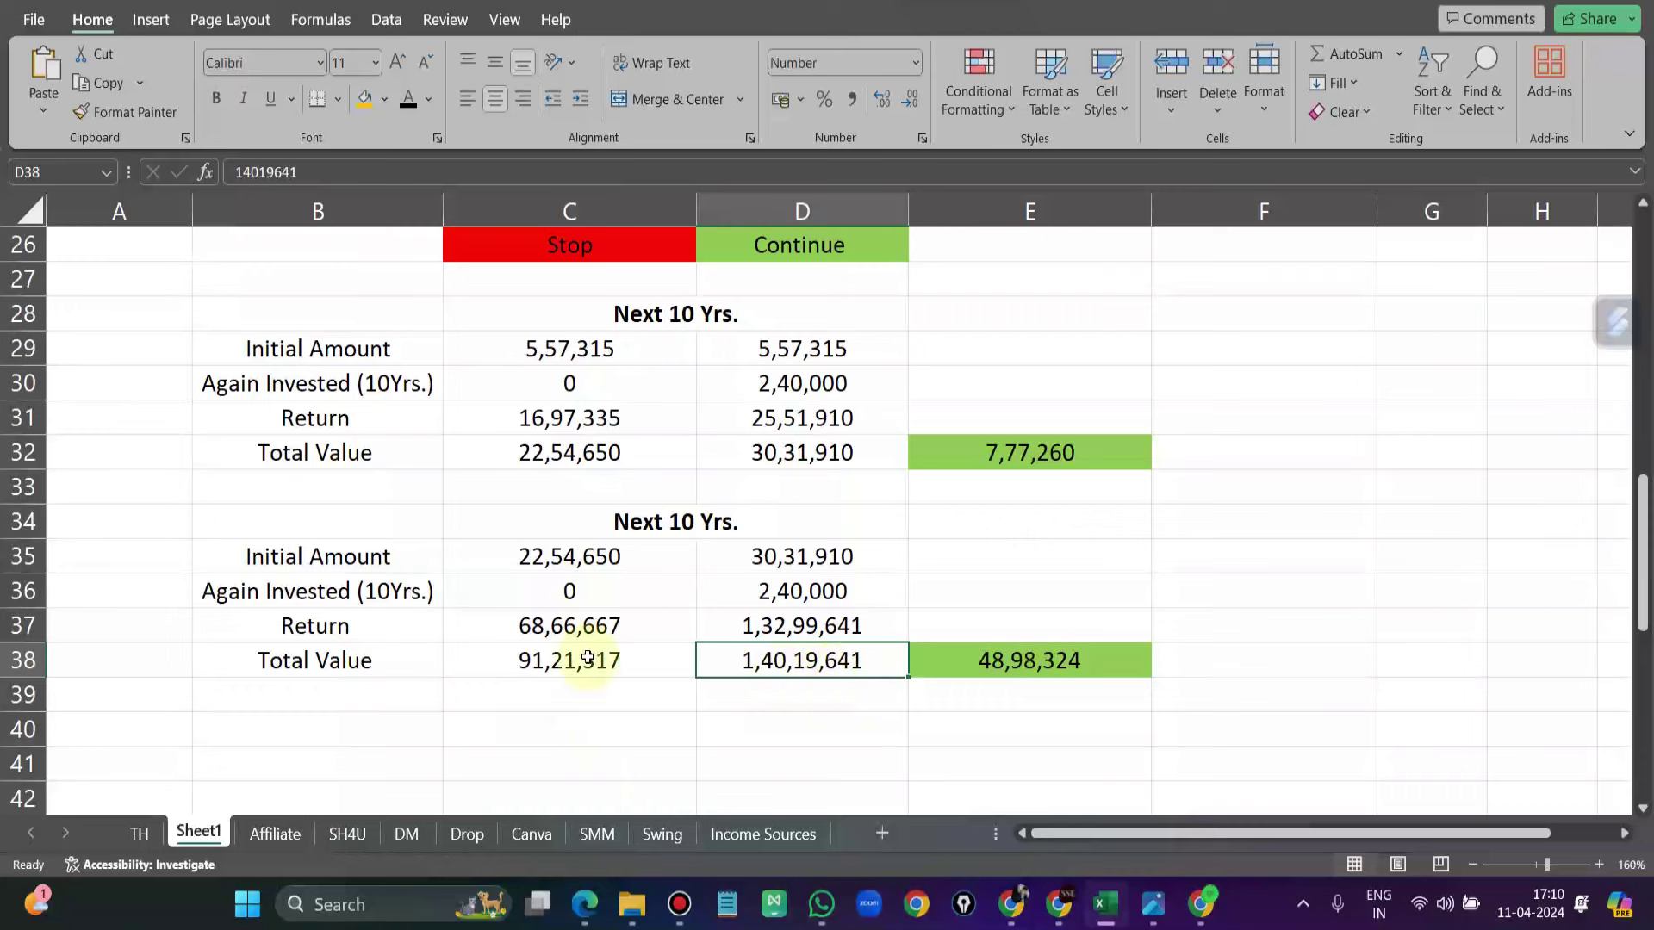
pyautogui.click(1018, 658)
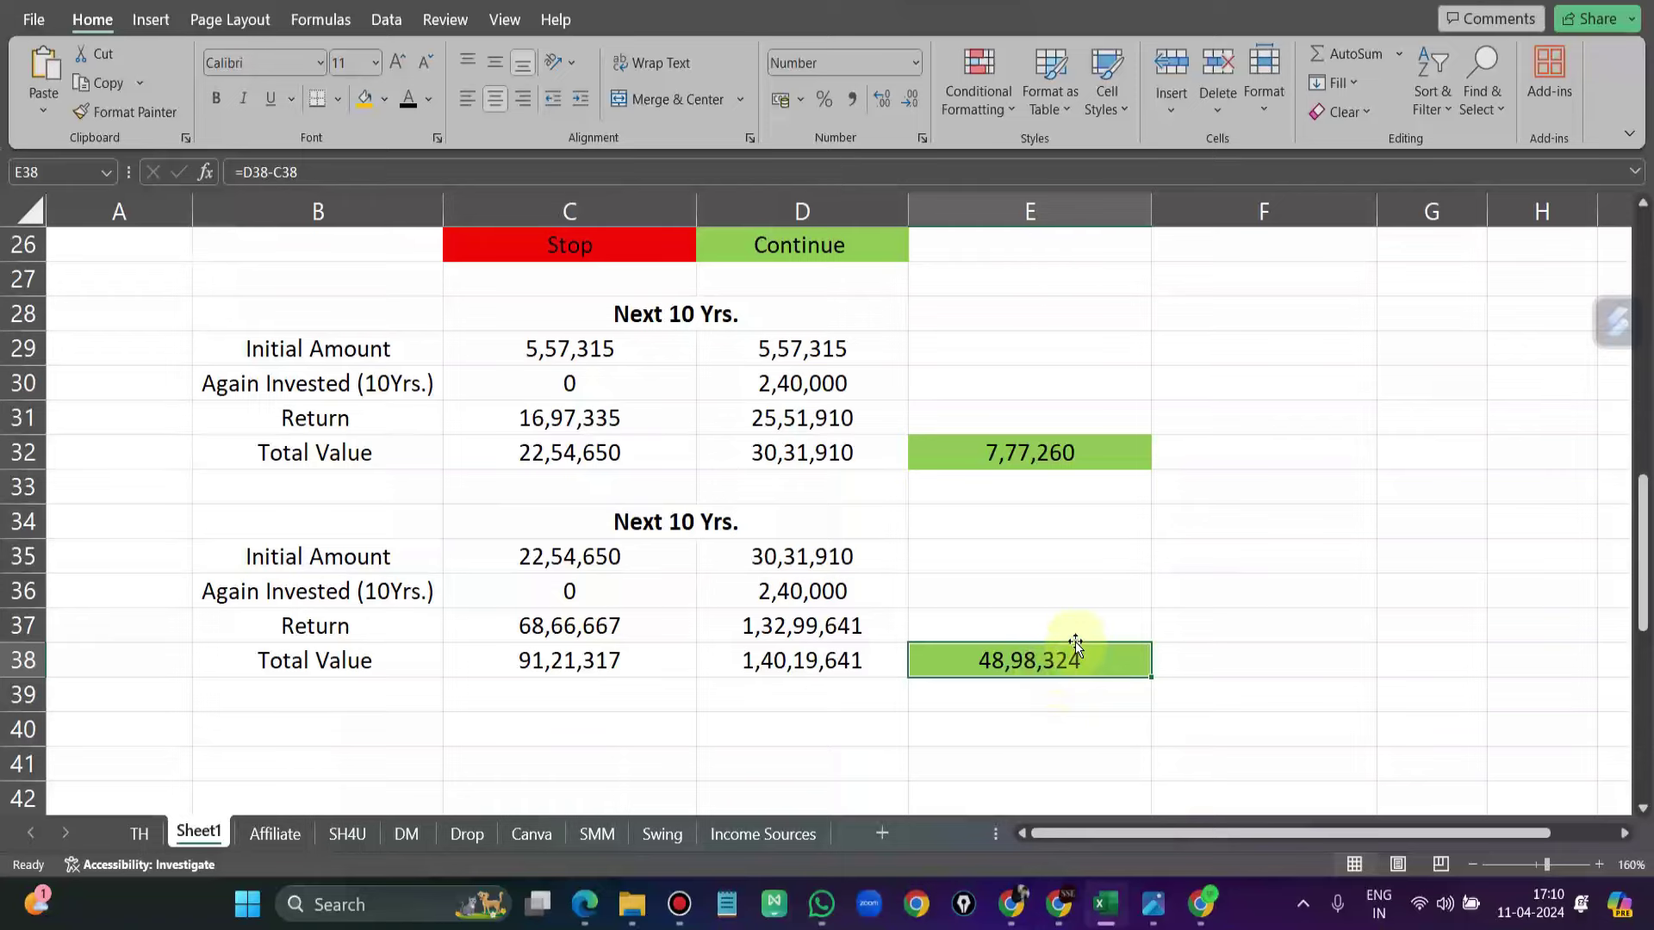
# Step: Relate the Stop and Continue choices after the first 10 years to each investor's final Total Value
pyautogui.scroll(2, 1076, 642)
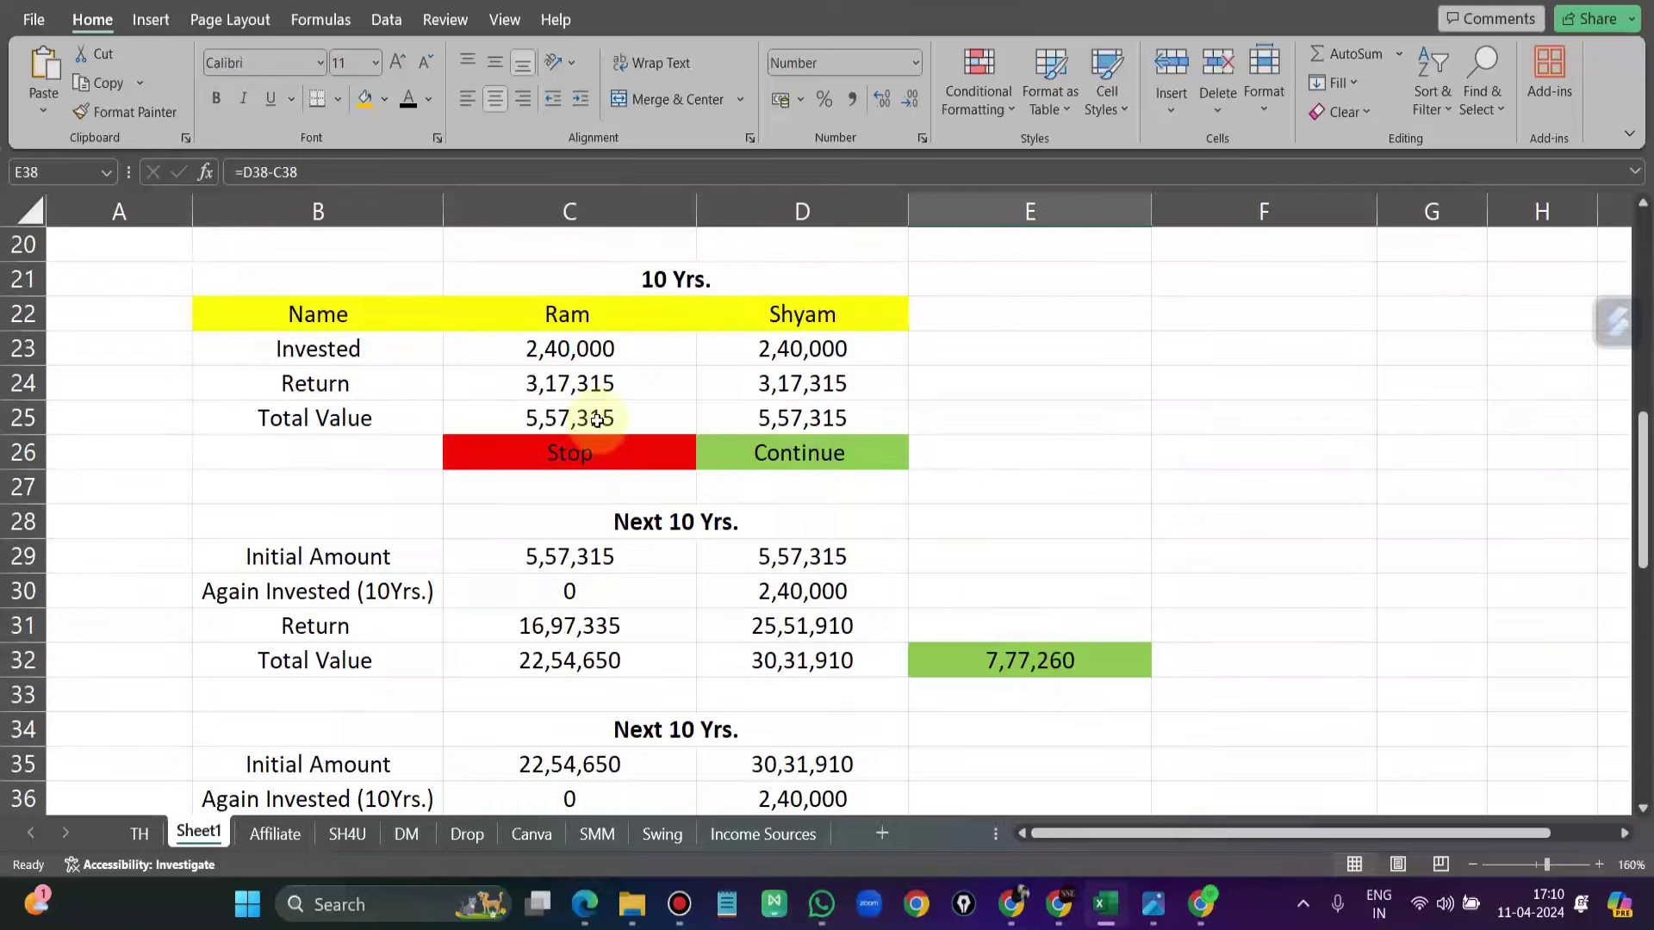
pyautogui.scroll(1, 580, 389)
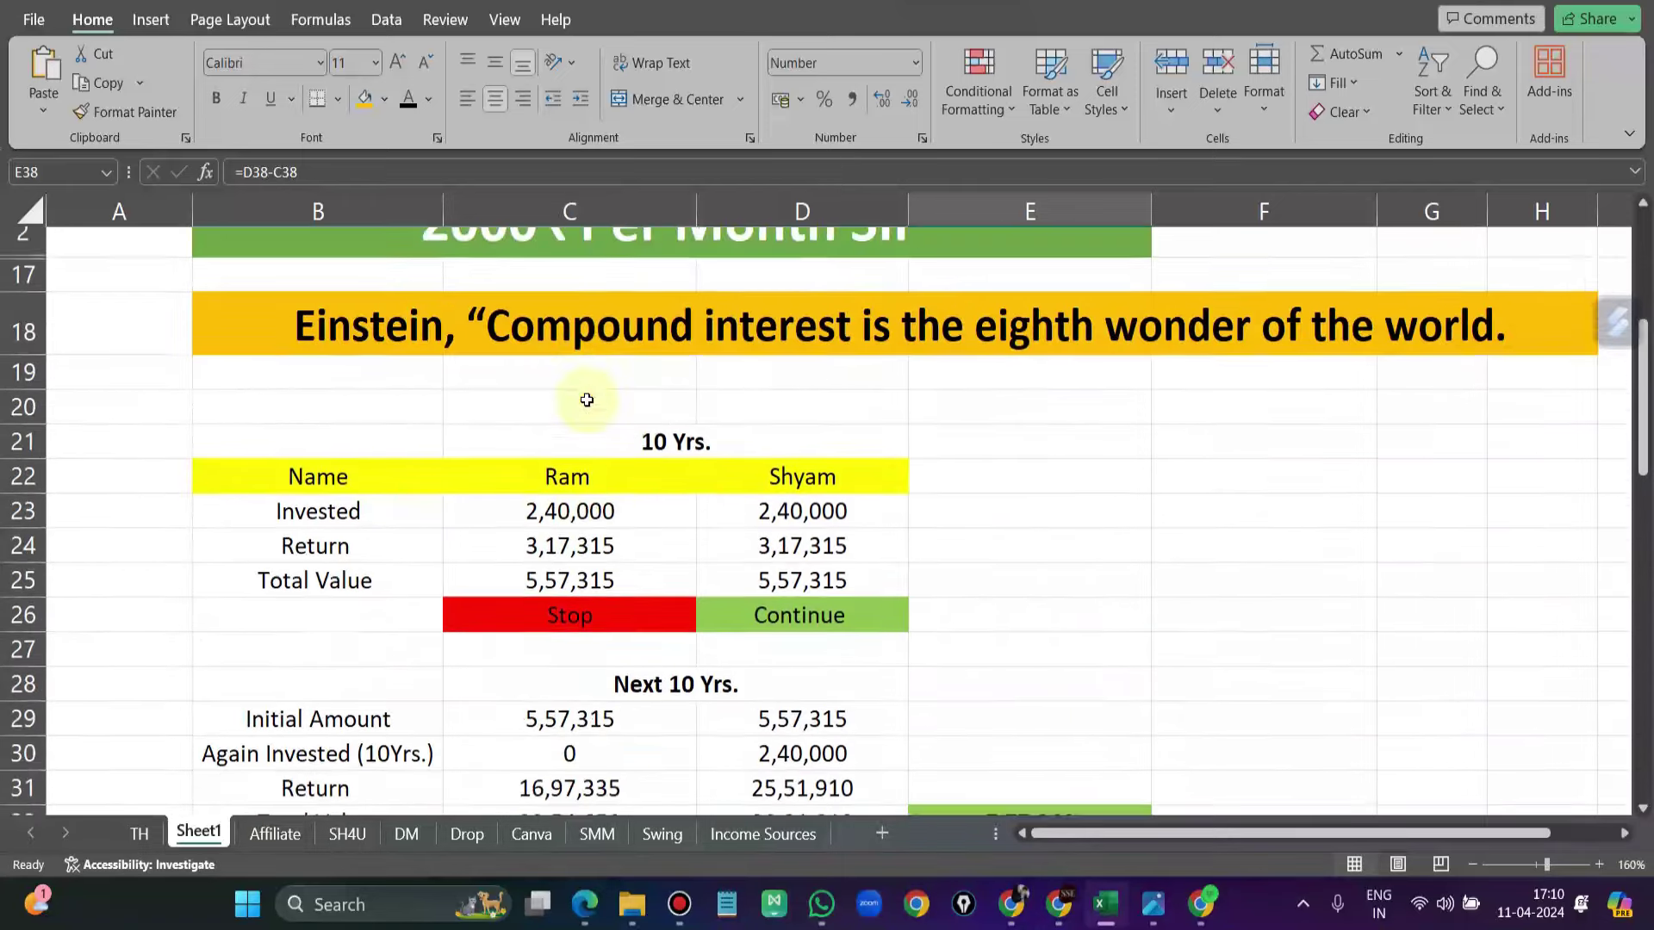
pyautogui.scroll(-3, 606, 454)
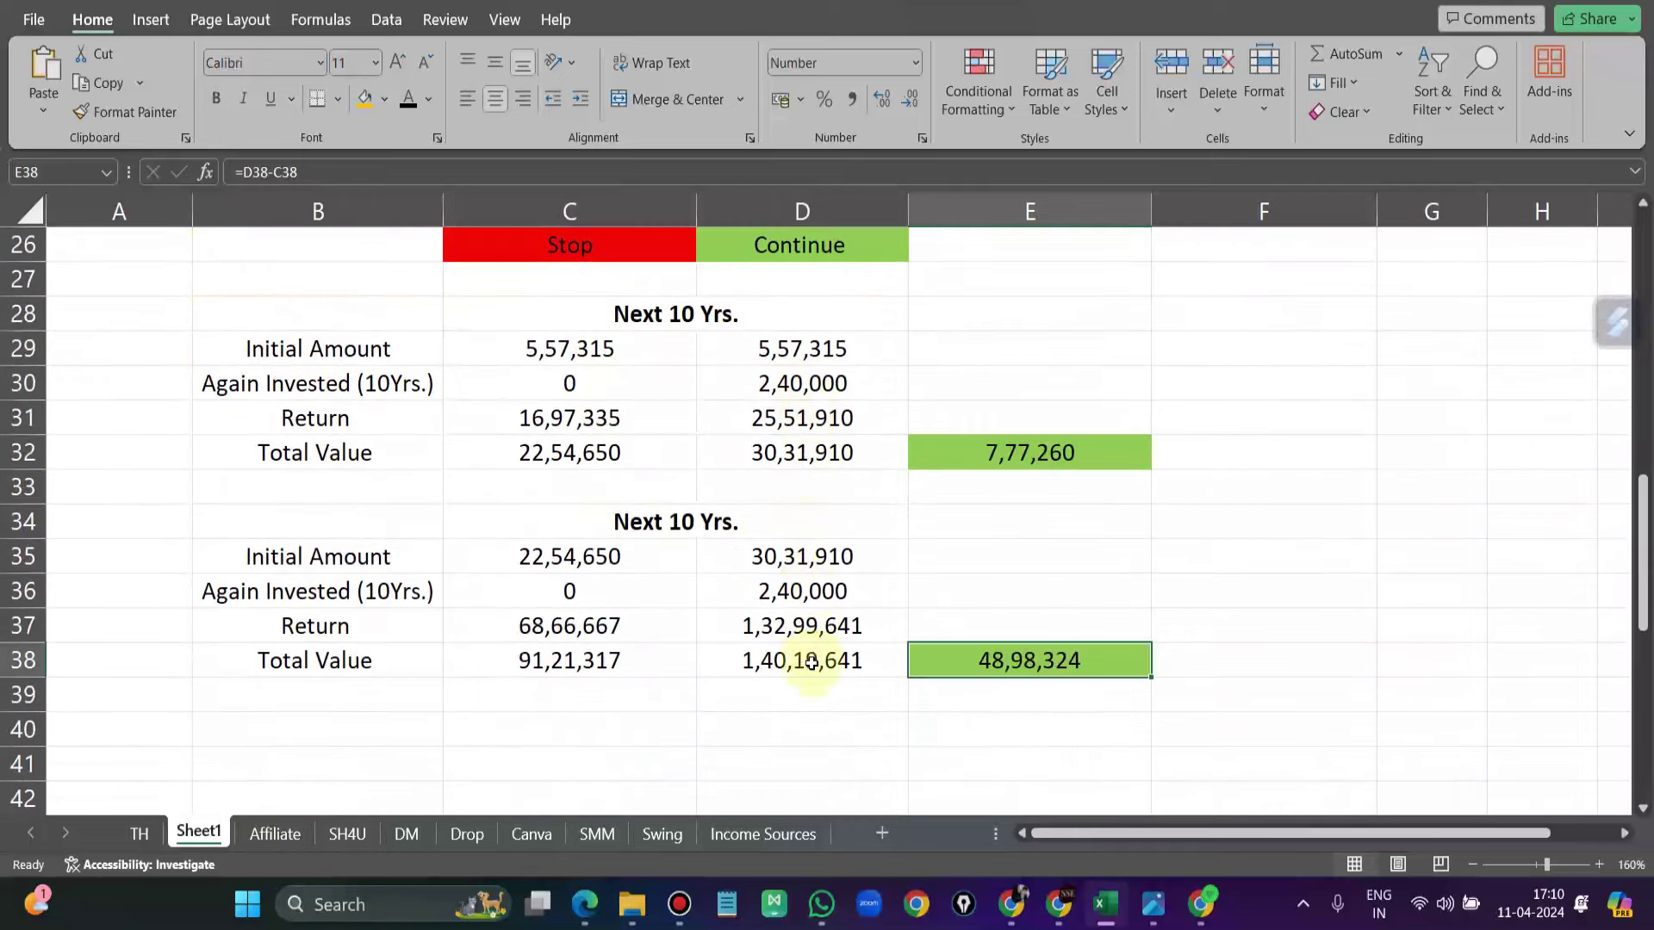
pyautogui.click(811, 663)
pyautogui.scroll(1, 801, 638)
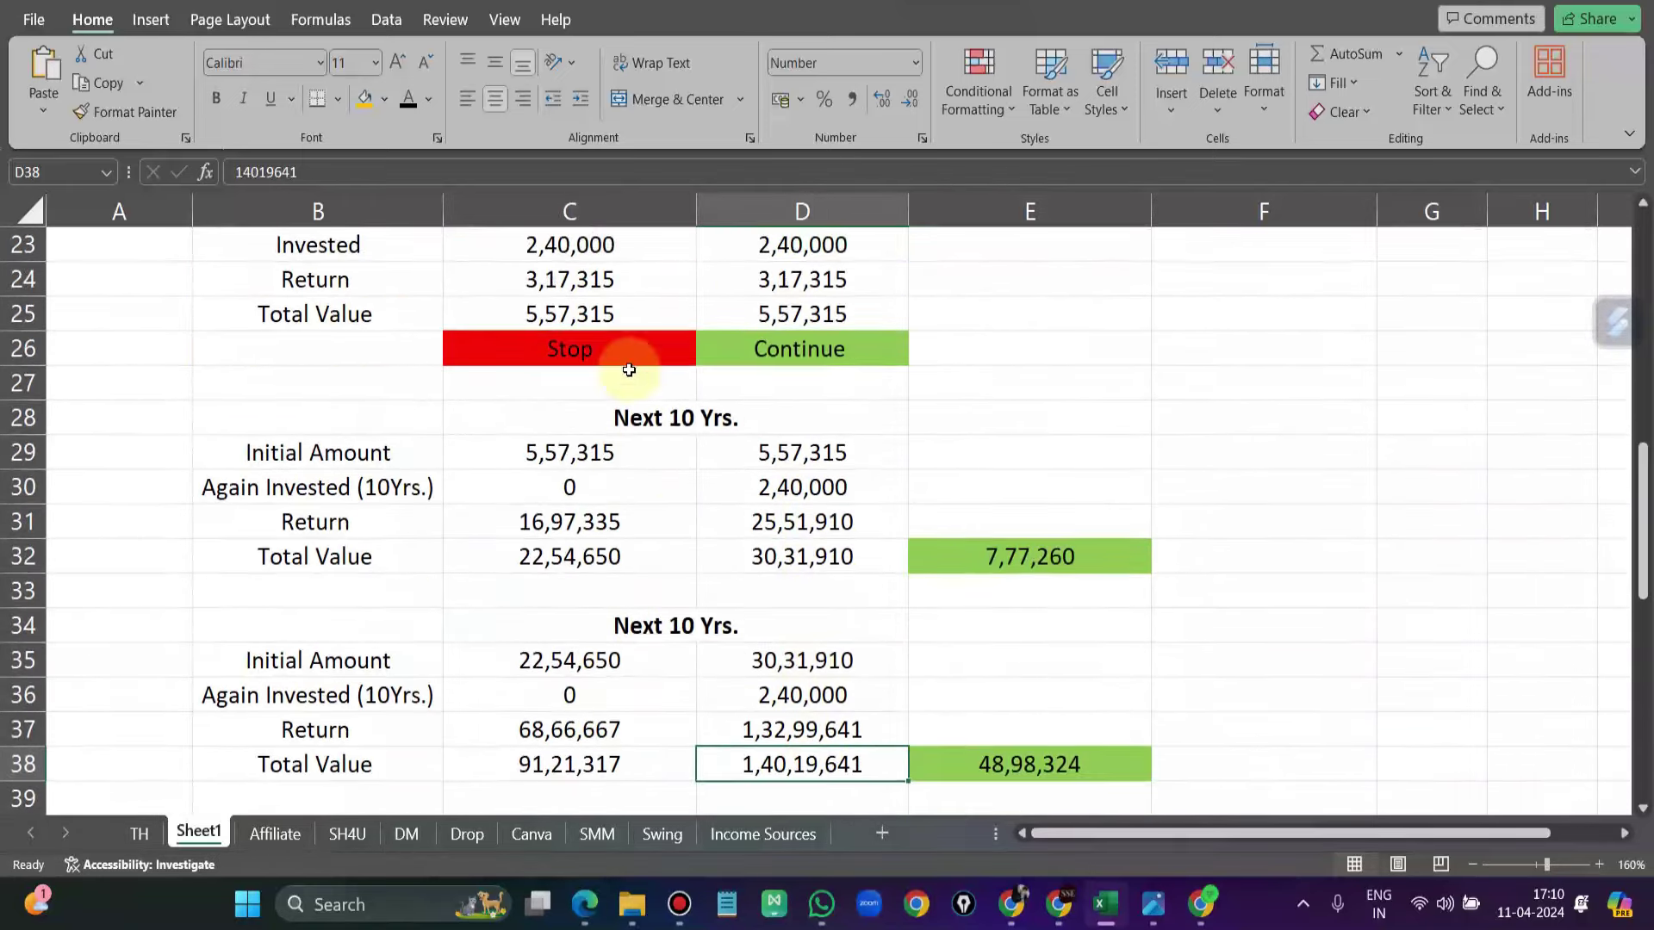
pyautogui.scroll(-2, 599, 573)
pyautogui.click(575, 555)
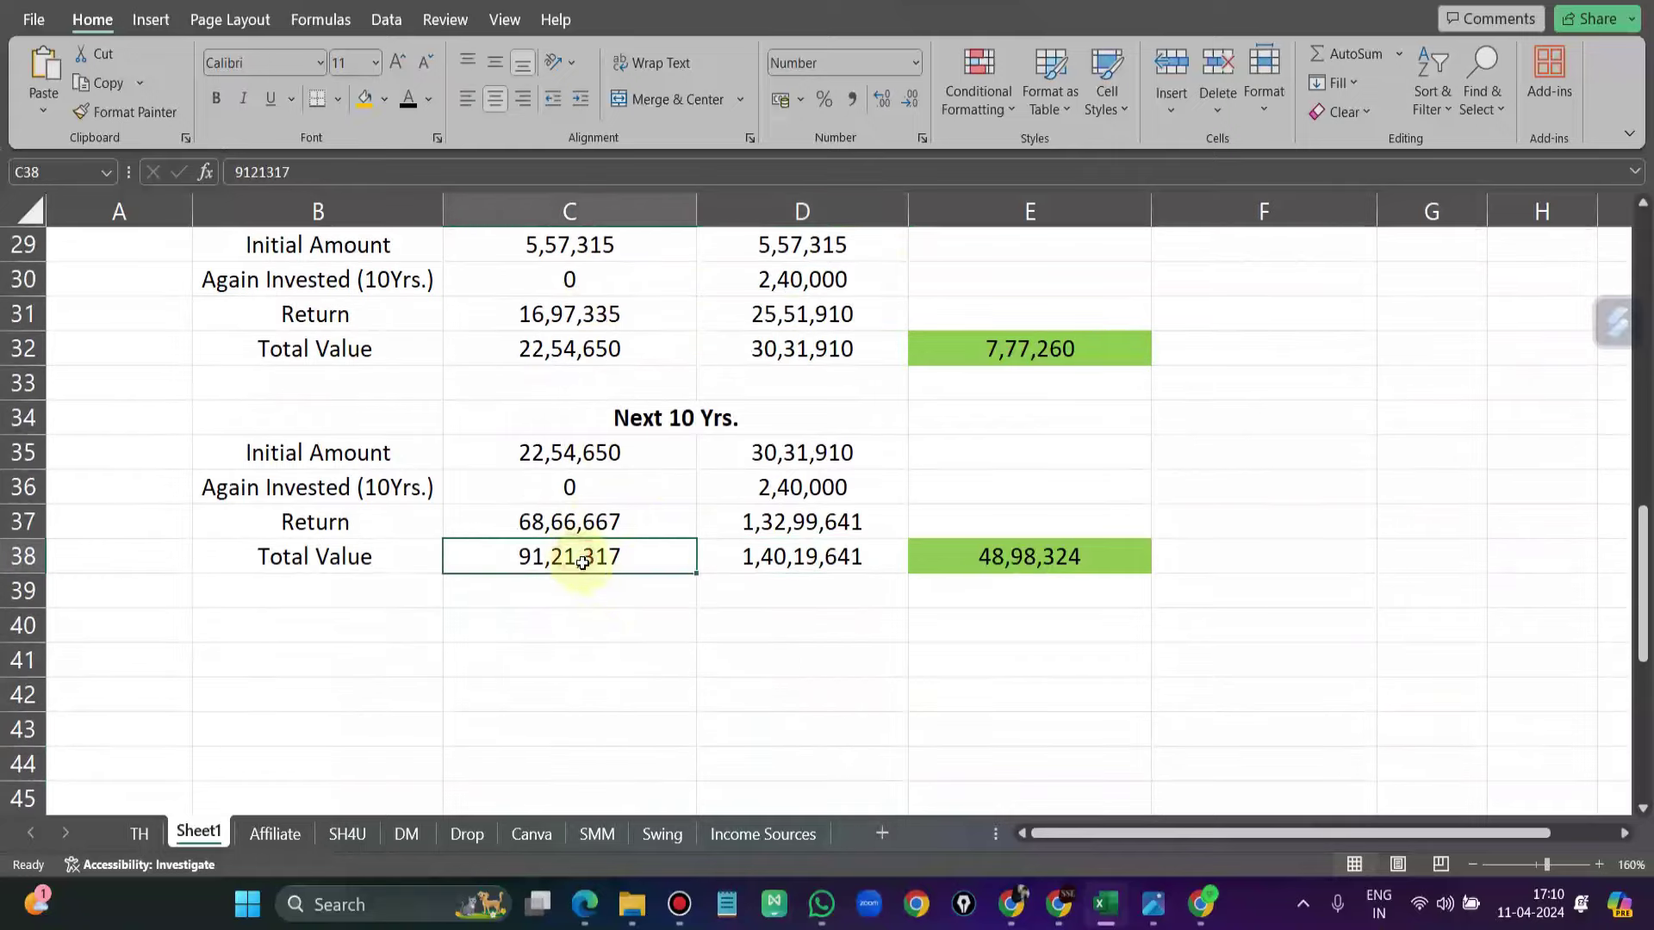
# Step: Check the stopped investor's Again Invested (10Yrs.) amounts in both "Next 10 Yrs." tables
pyautogui.scroll(4, 657, 565)
pyautogui.scroll(-1, 656, 569)
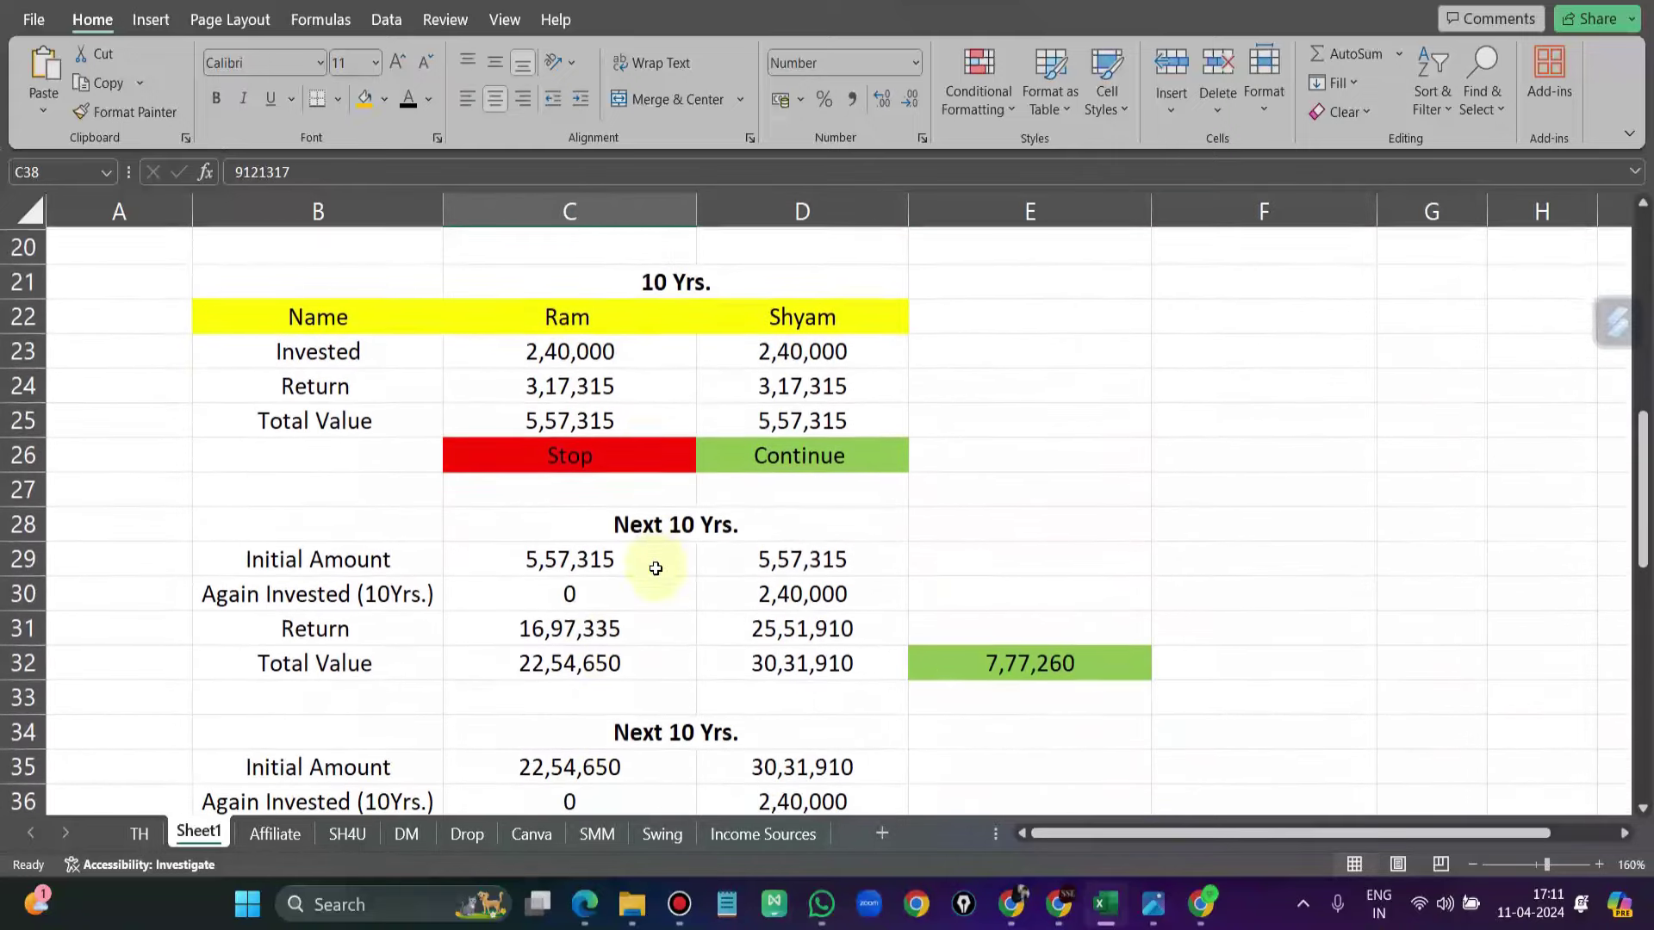
pyautogui.click(587, 596)
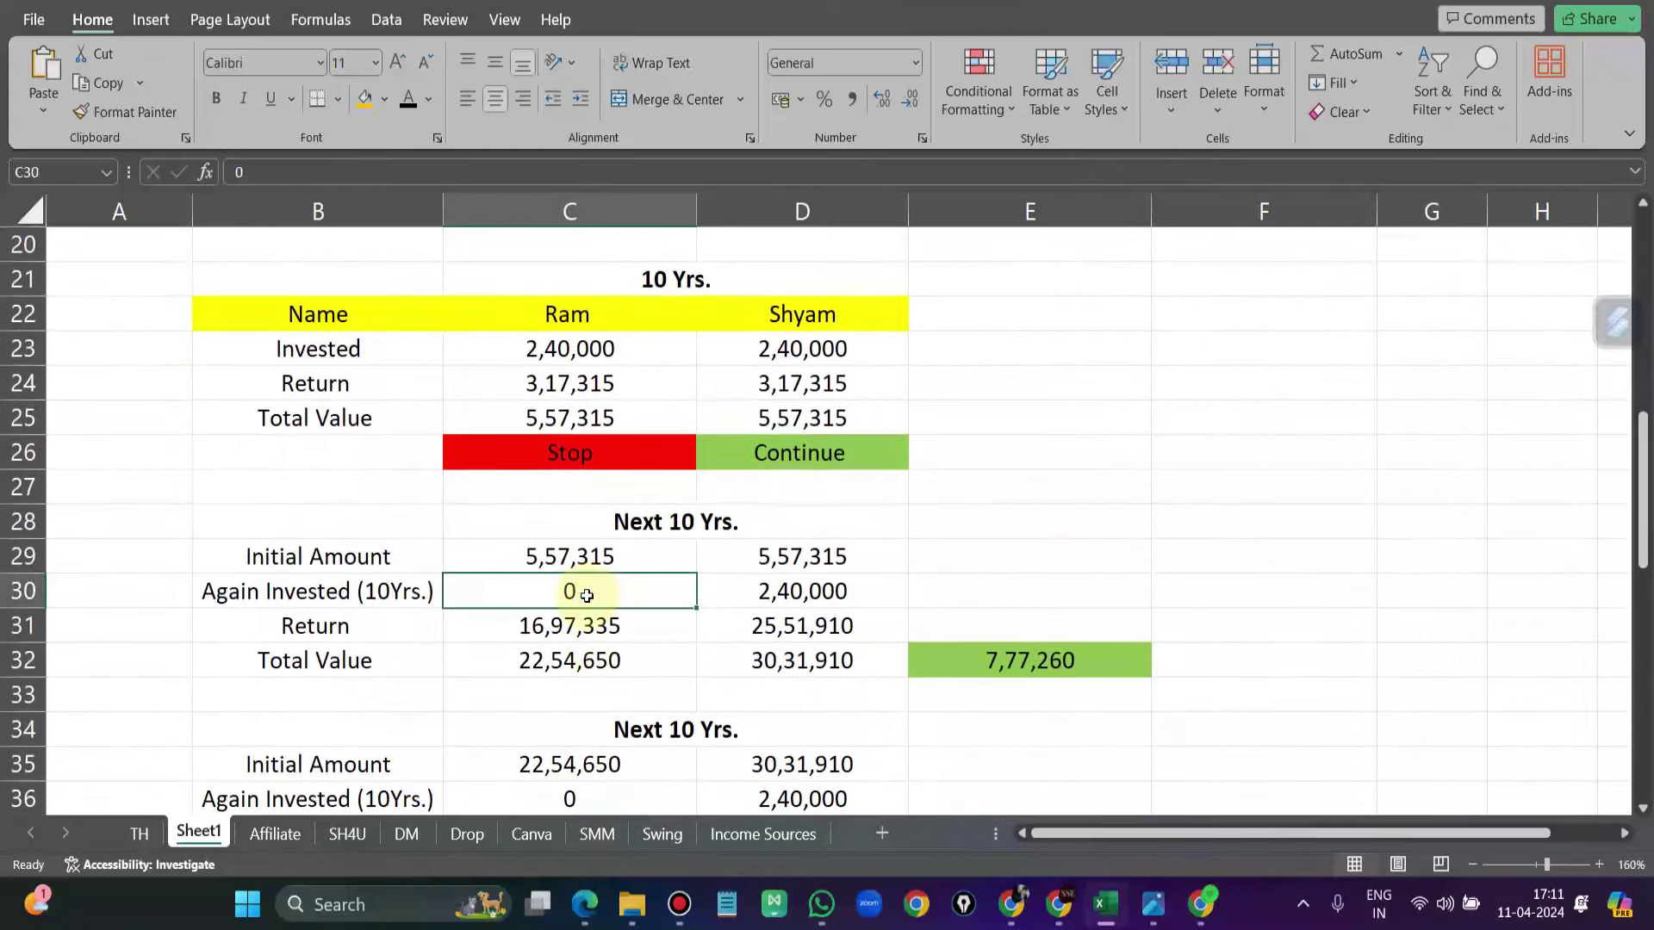
pyautogui.click(587, 788)
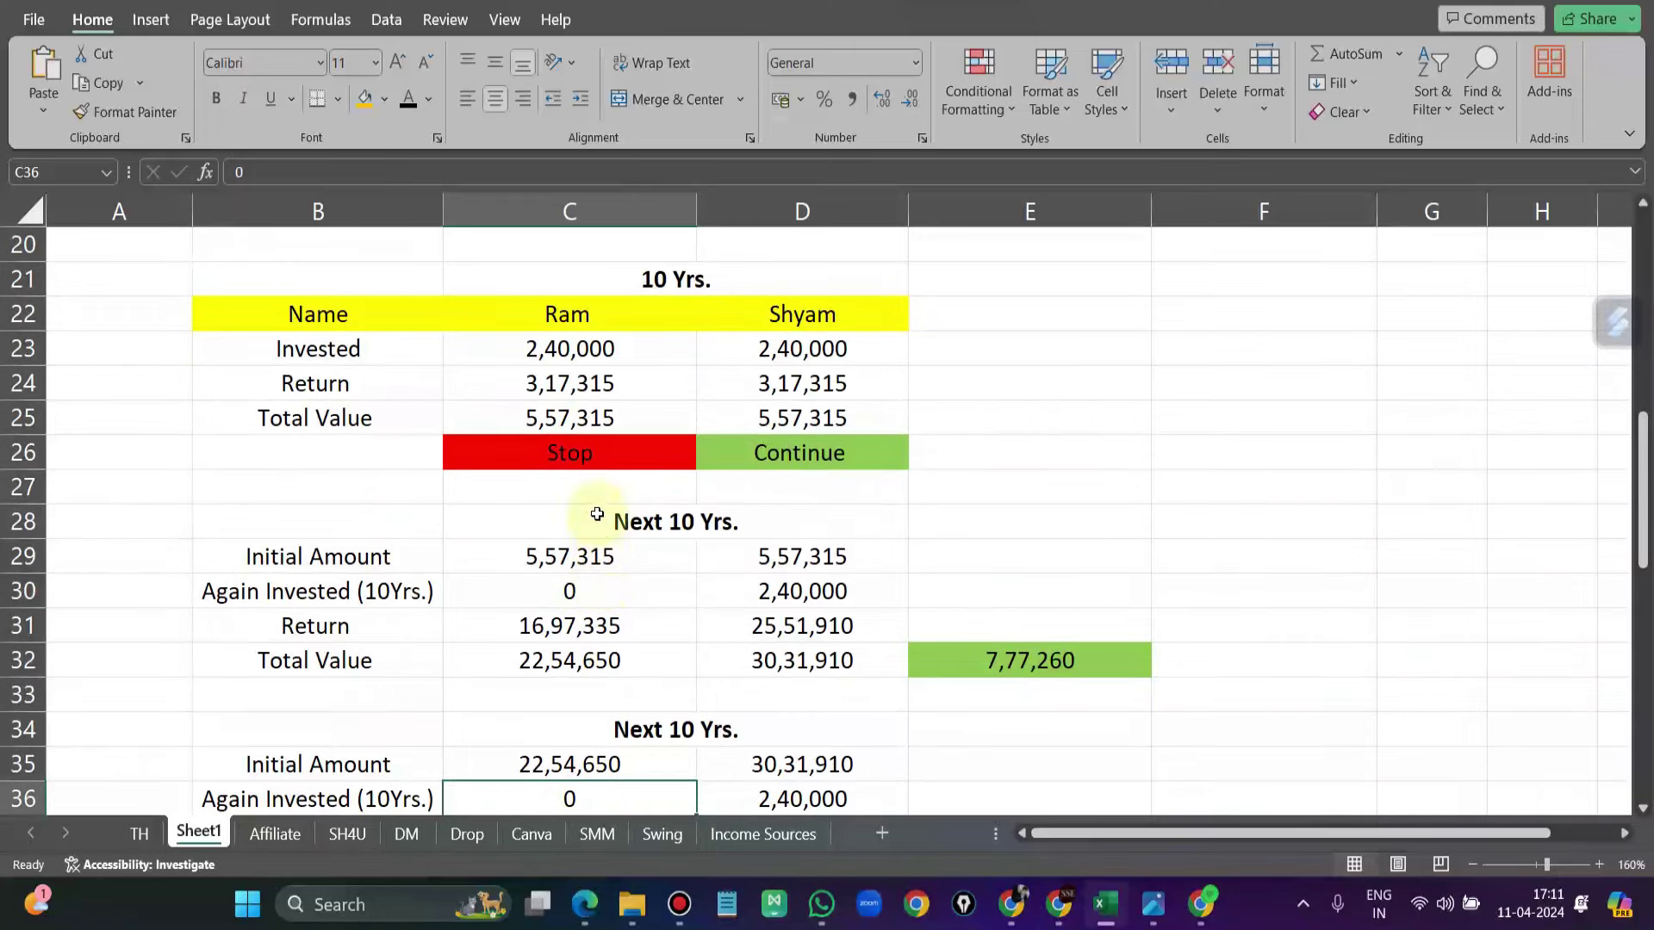
# Step: Trace the stopped investor's growth from the "10 Yrs." Total Value to the Total Value in the last table
pyautogui.click(578, 424)
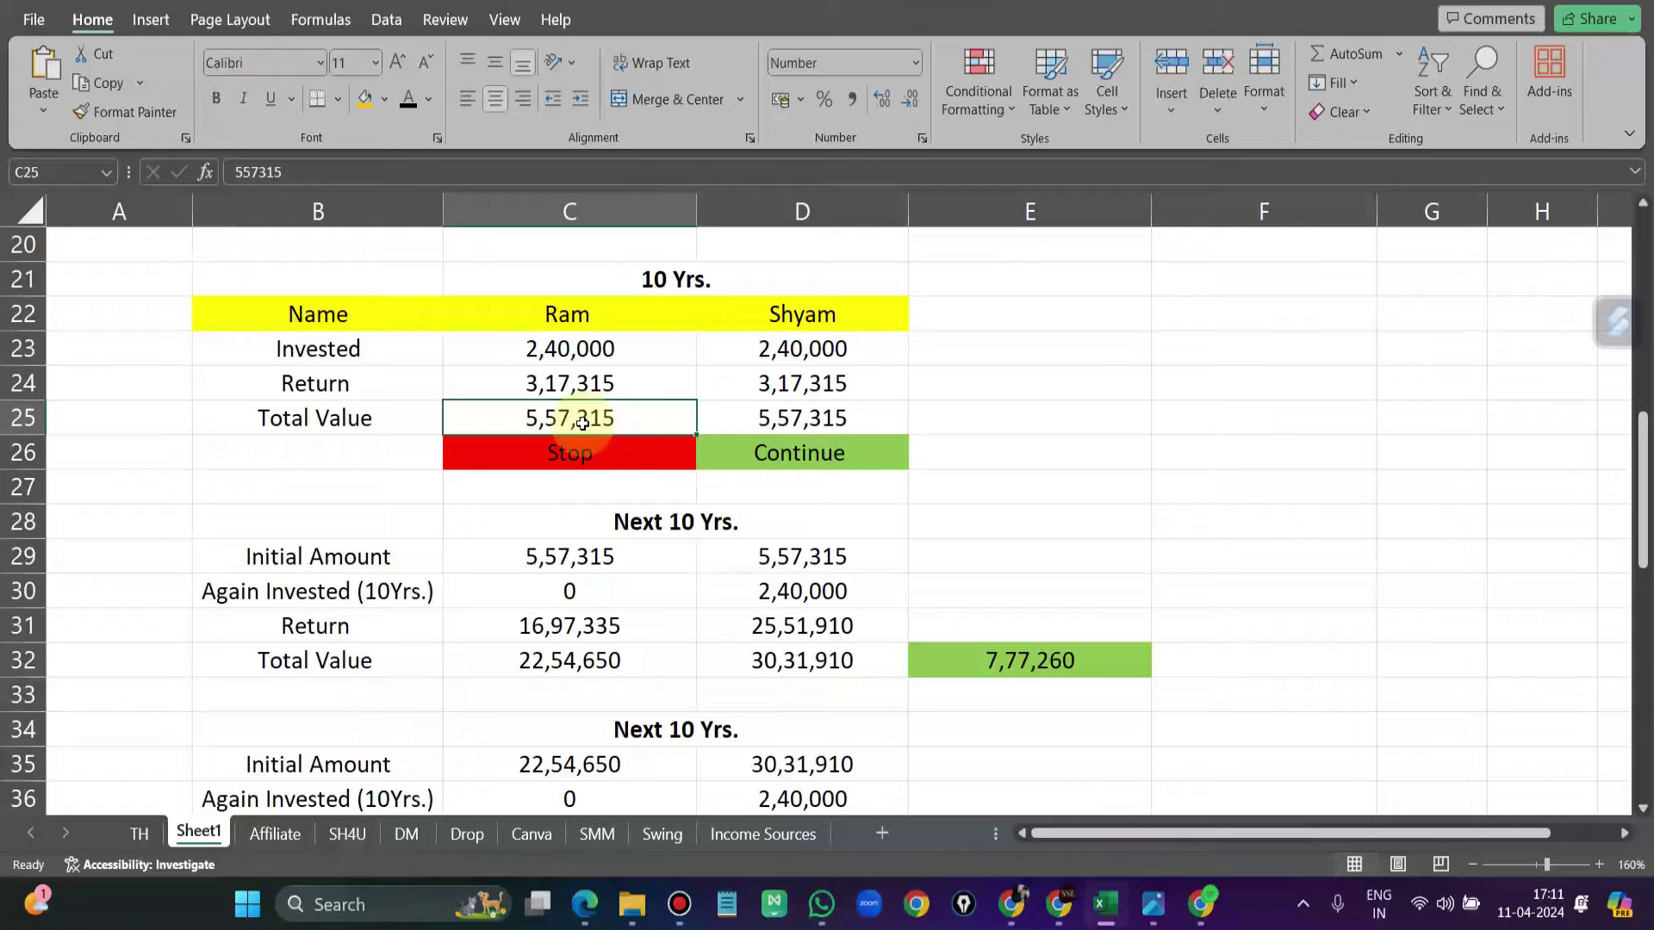
pyautogui.scroll(-2, 583, 423)
pyautogui.scroll(2, 621, 622)
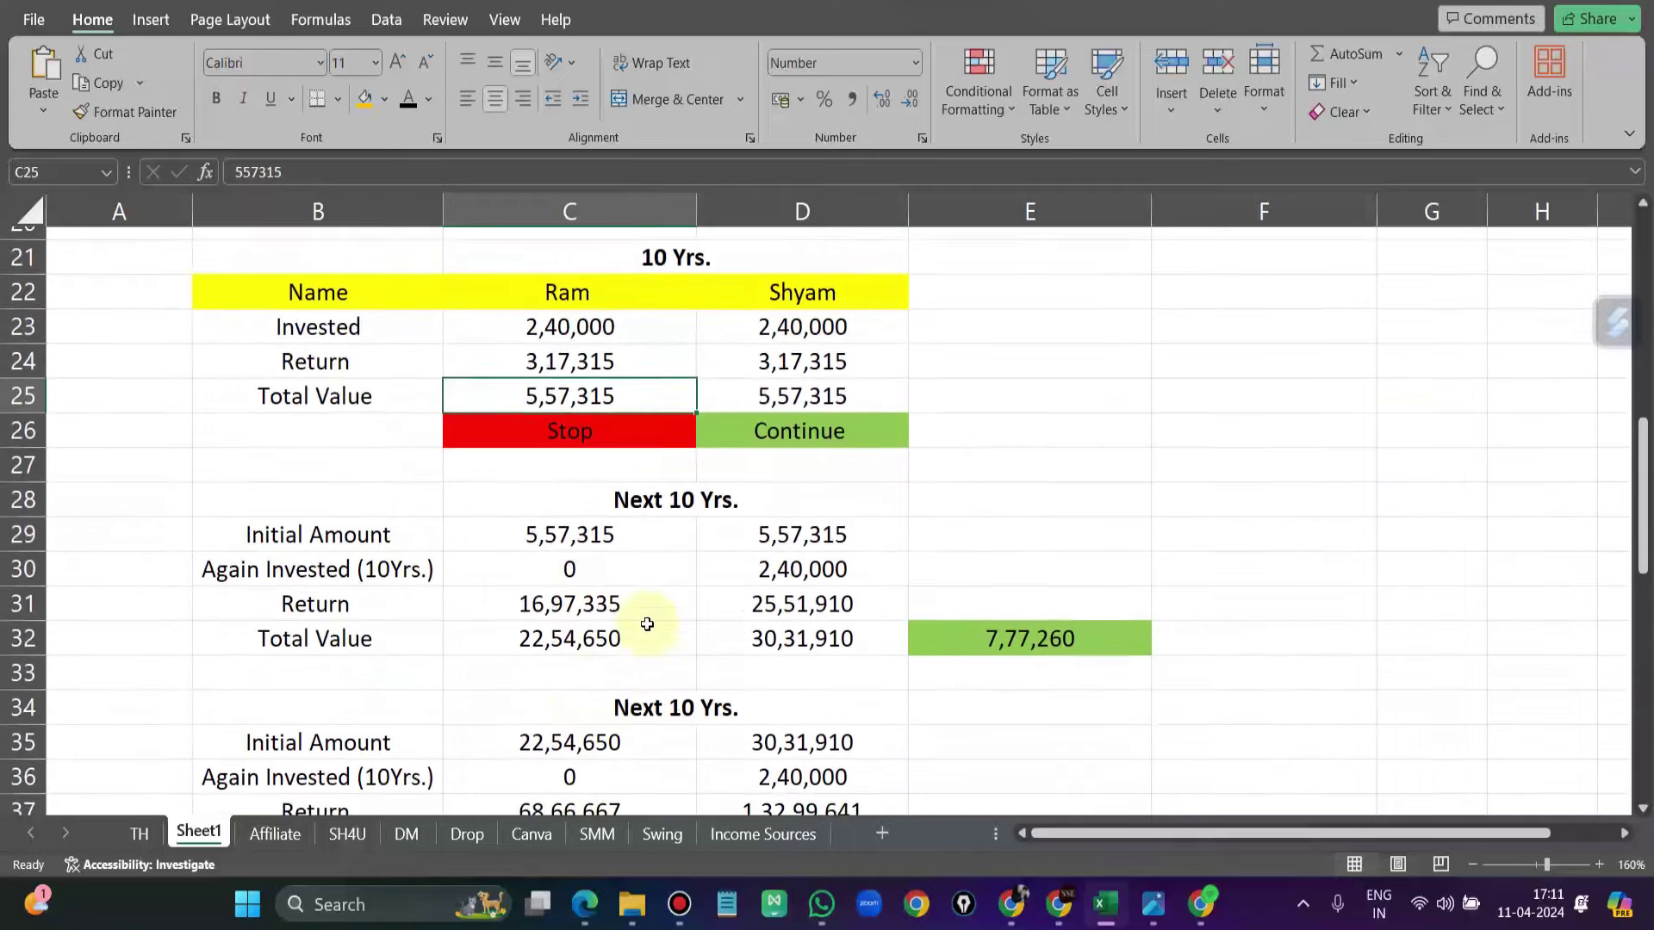
pyautogui.scroll(-2, 646, 622)
pyautogui.click(575, 662)
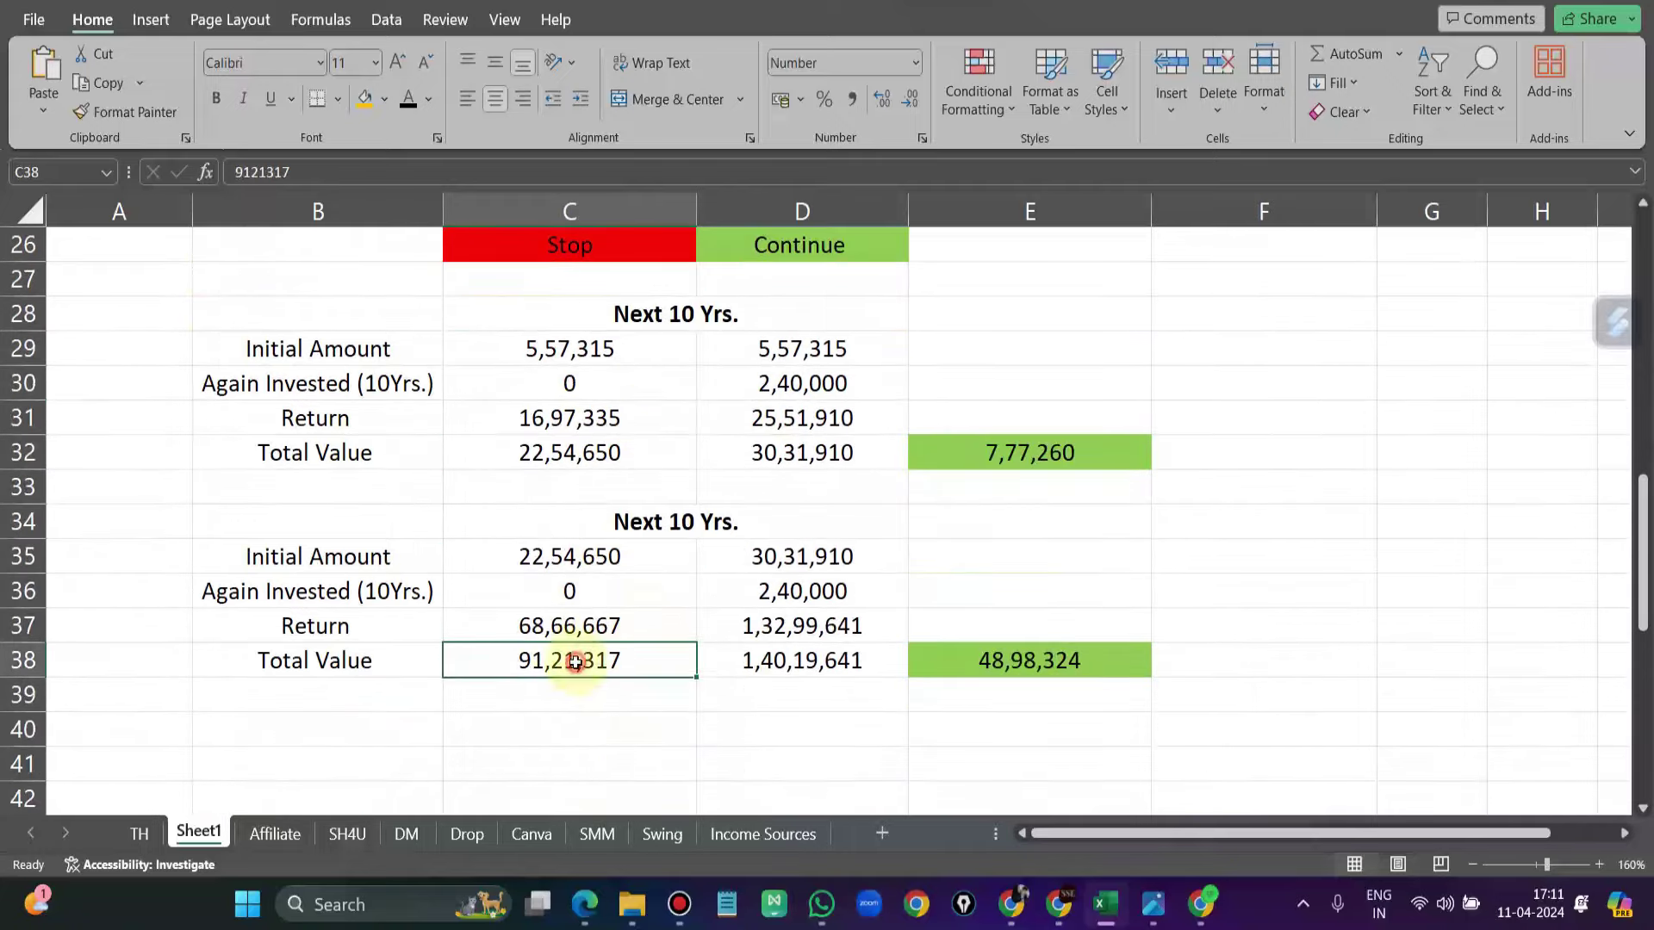
# Step: Read the "अगर SIP बंद कर दिया तो क्या होगा?" heading and review the investor tables that answer it
pyautogui.scroll(-7, 575, 662)
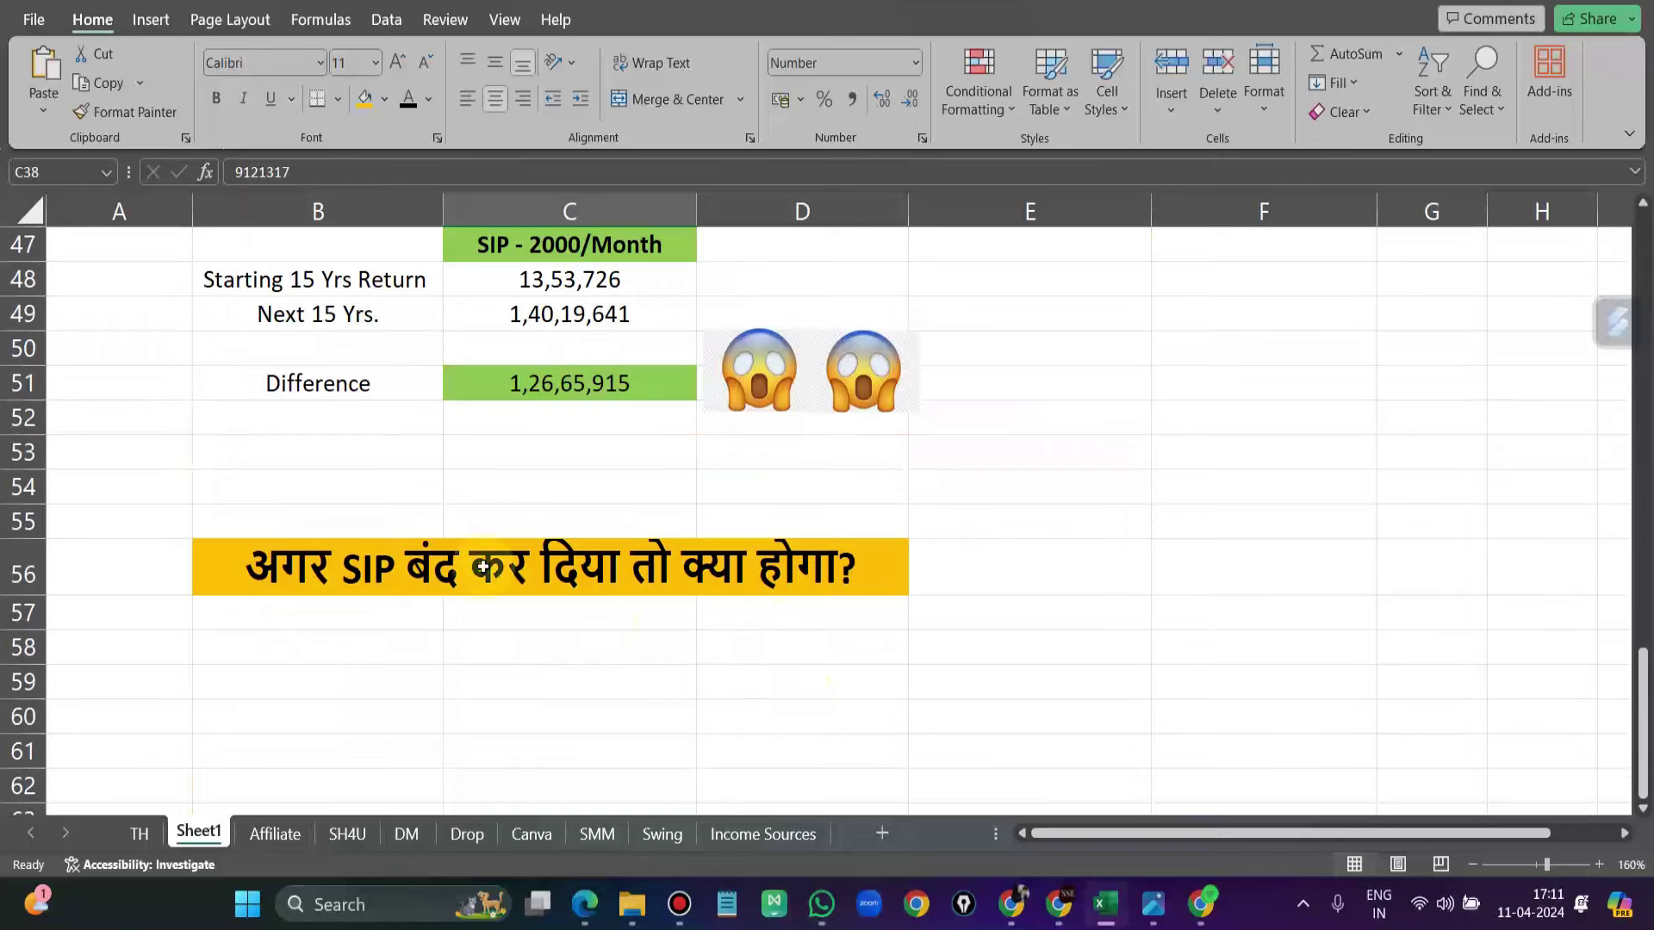
pyautogui.click(539, 585)
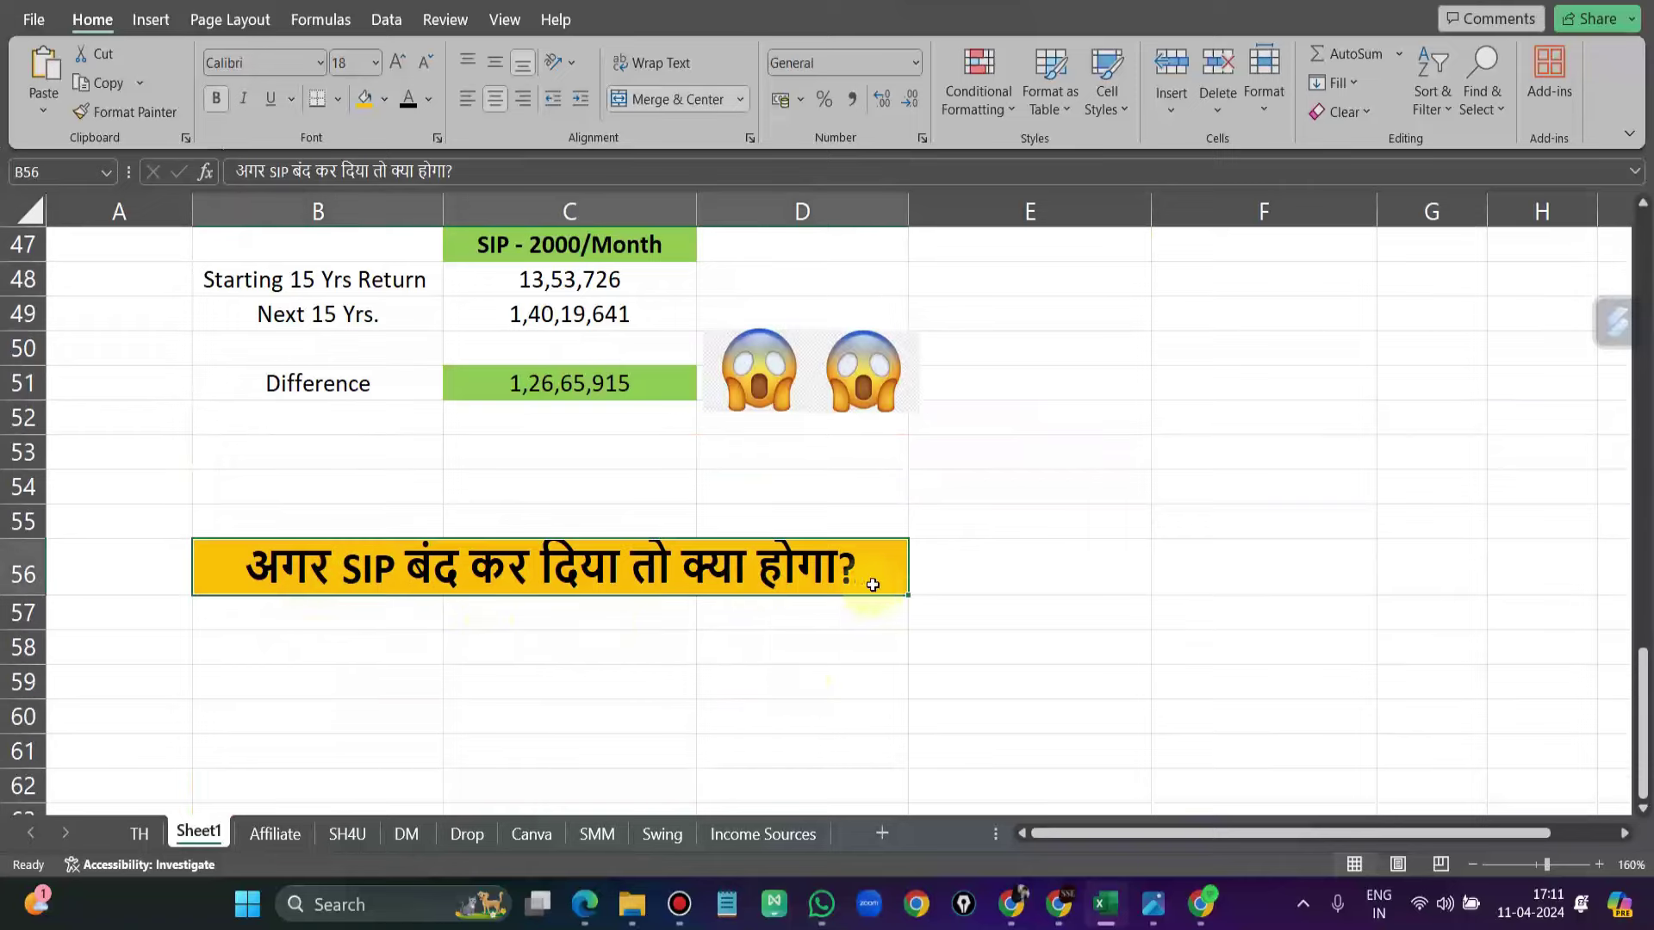
pyautogui.scroll(10, 866, 584)
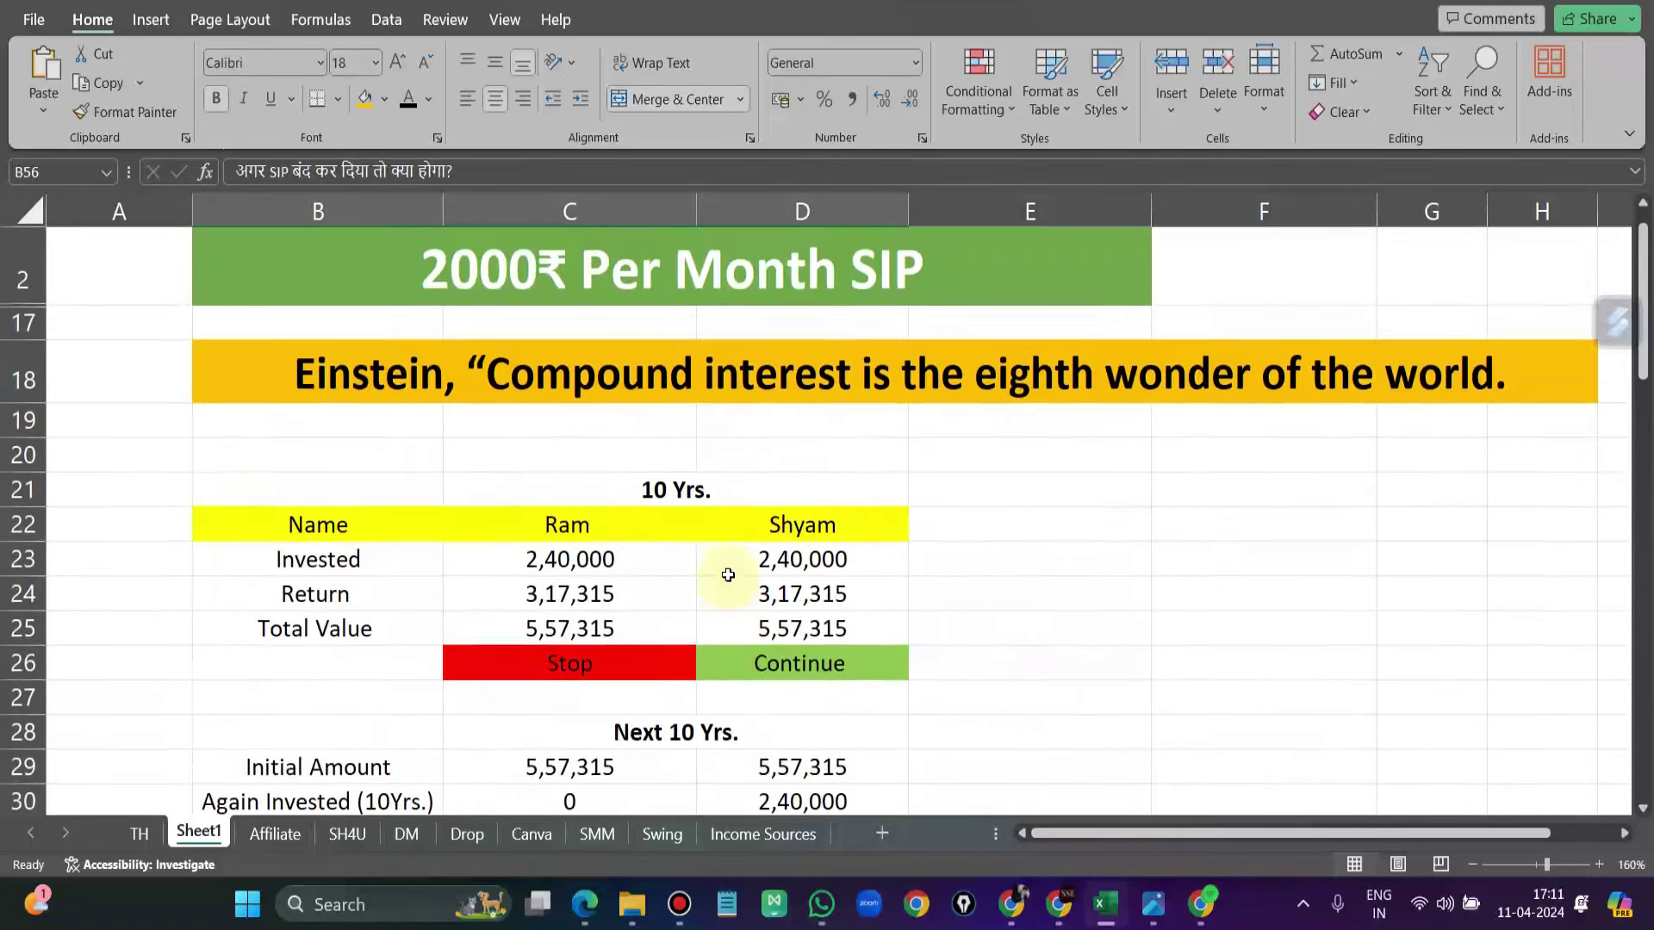
pyautogui.scroll(-2, 728, 574)
pyautogui.scroll(-1, 690, 483)
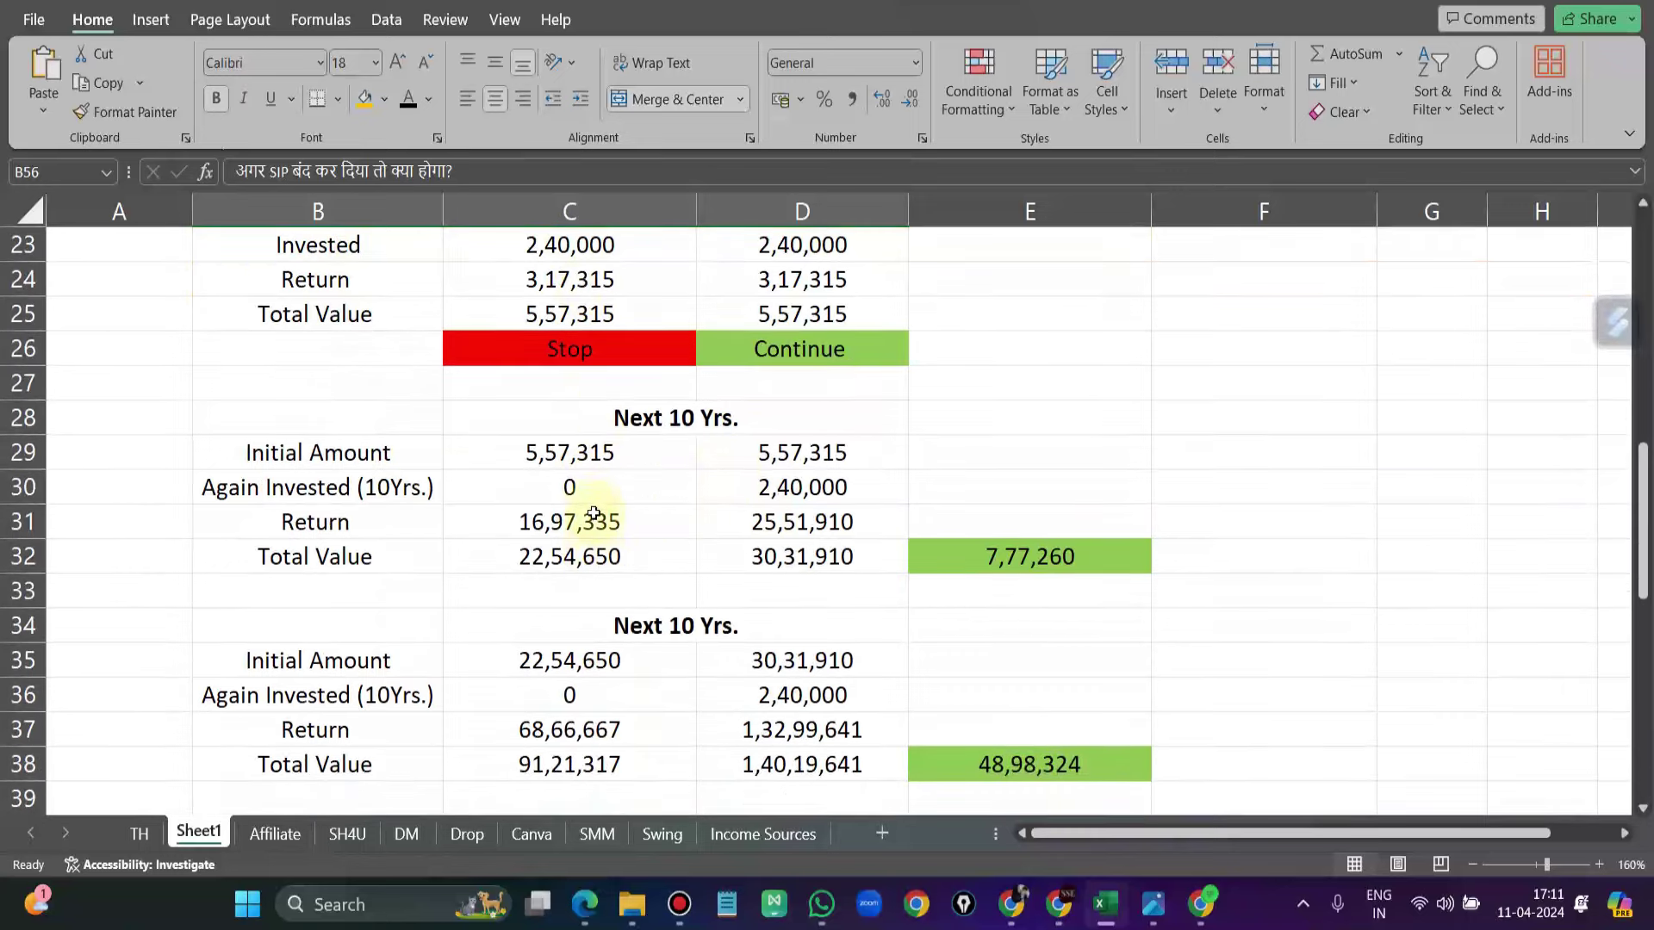
pyautogui.scroll(-2, 593, 508)
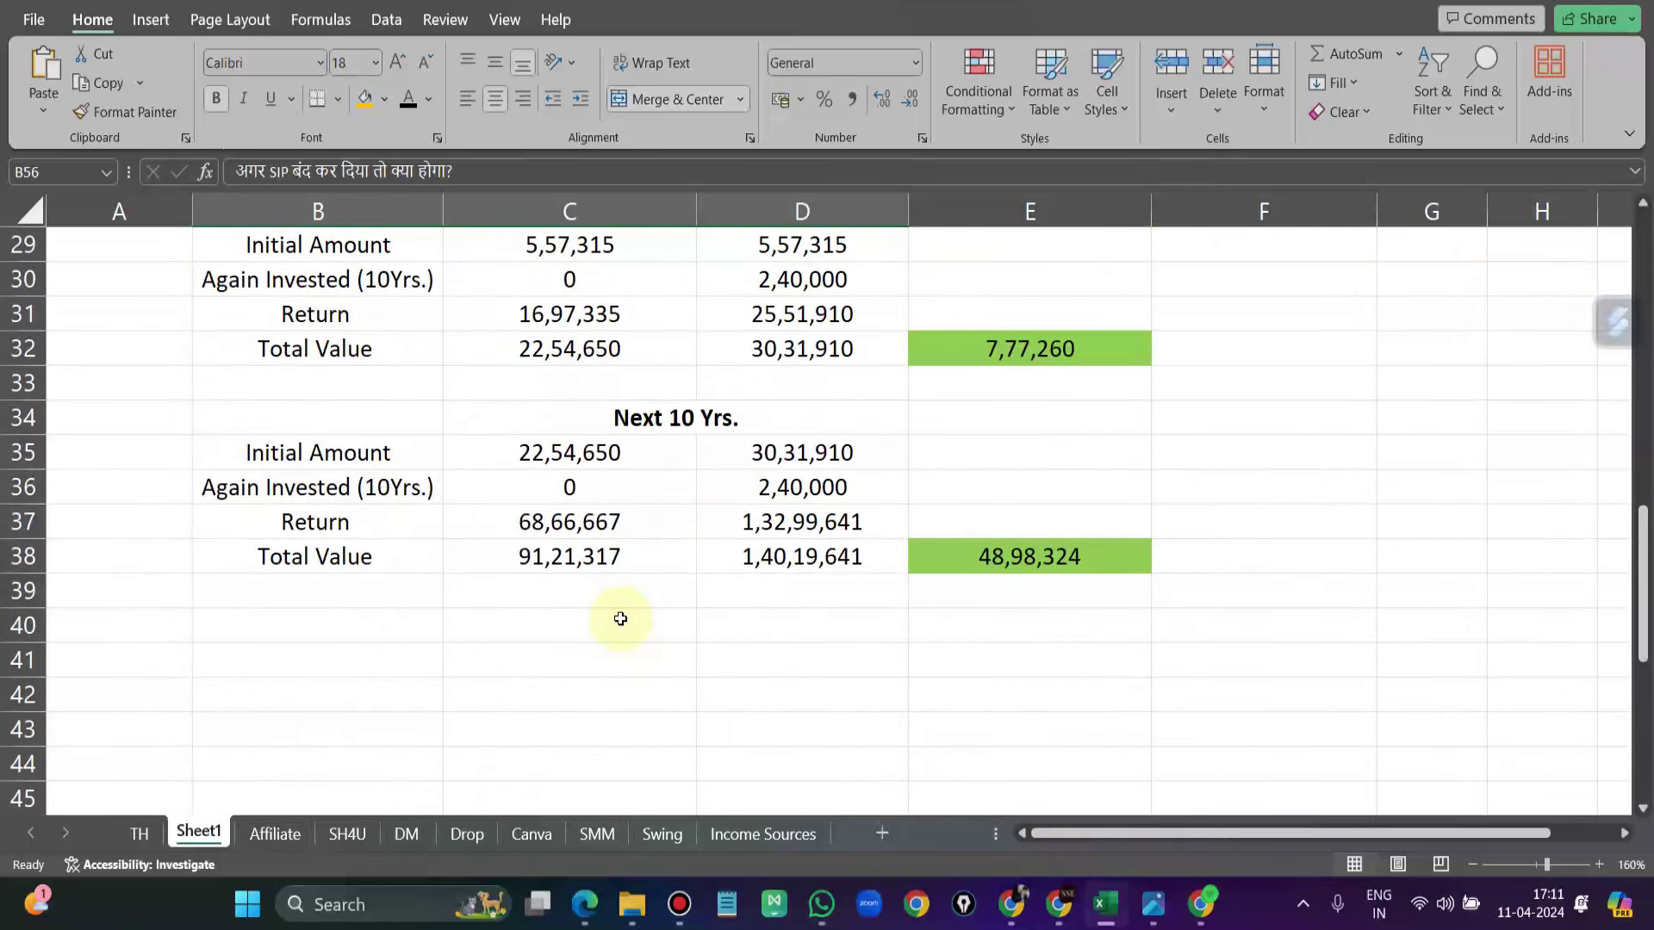
# Step: Review the stopped investor's final Total Value together with the difference from the continuing investor in row 38
pyautogui.click(642, 560)
pyautogui.click(780, 586)
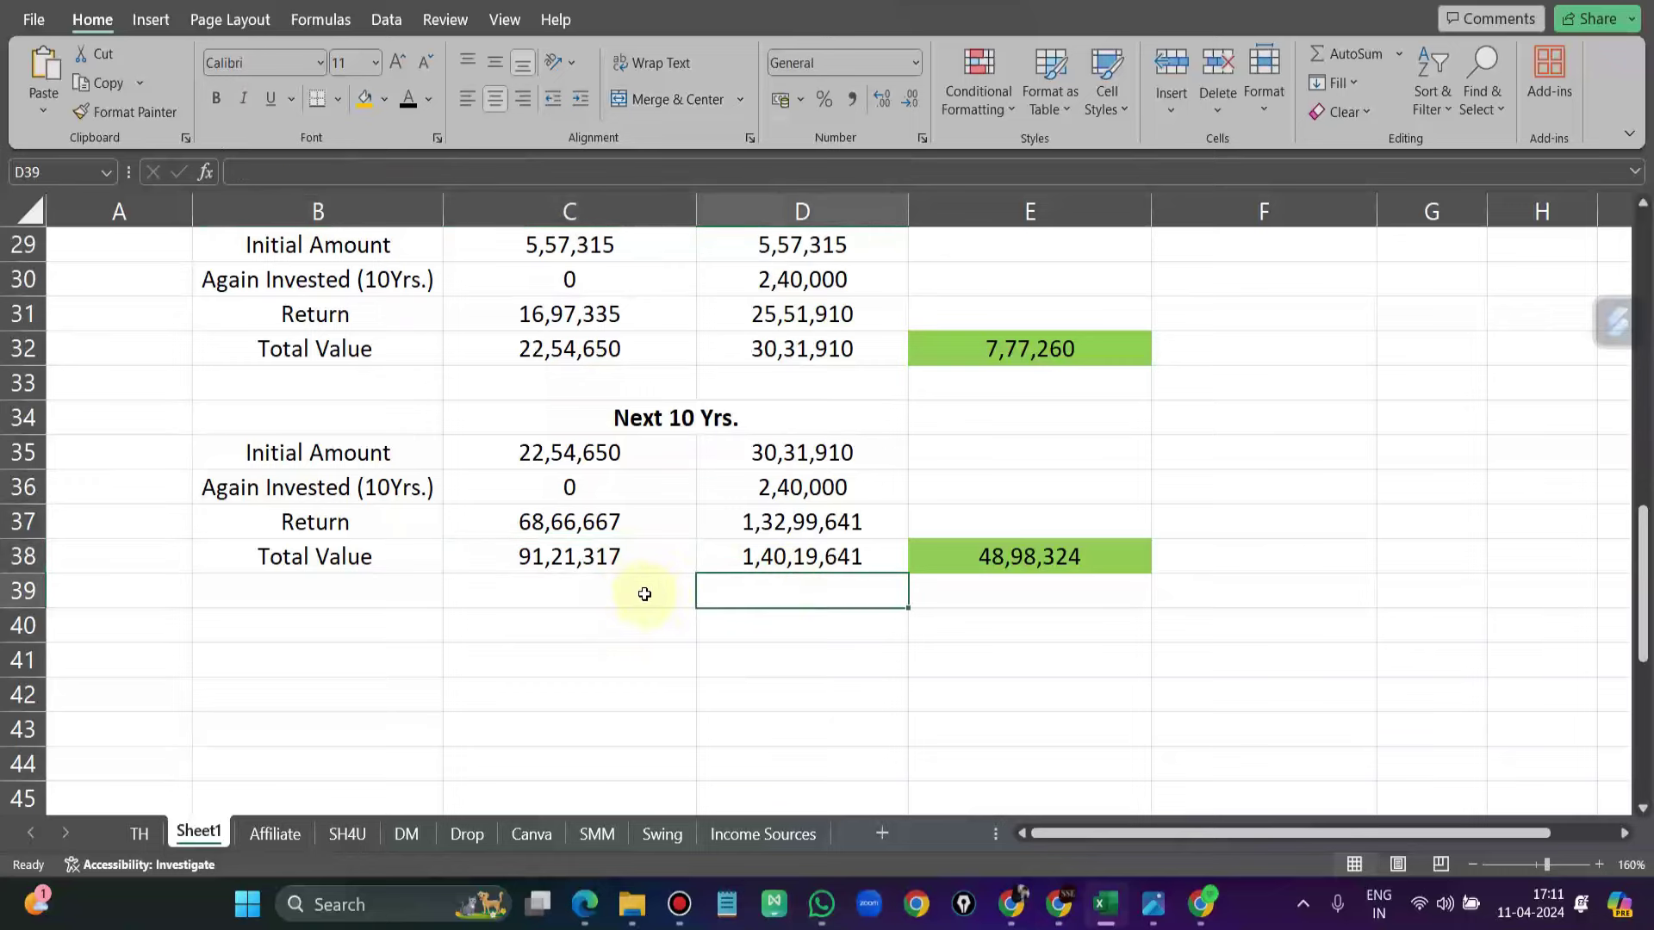
pyautogui.click(603, 561)
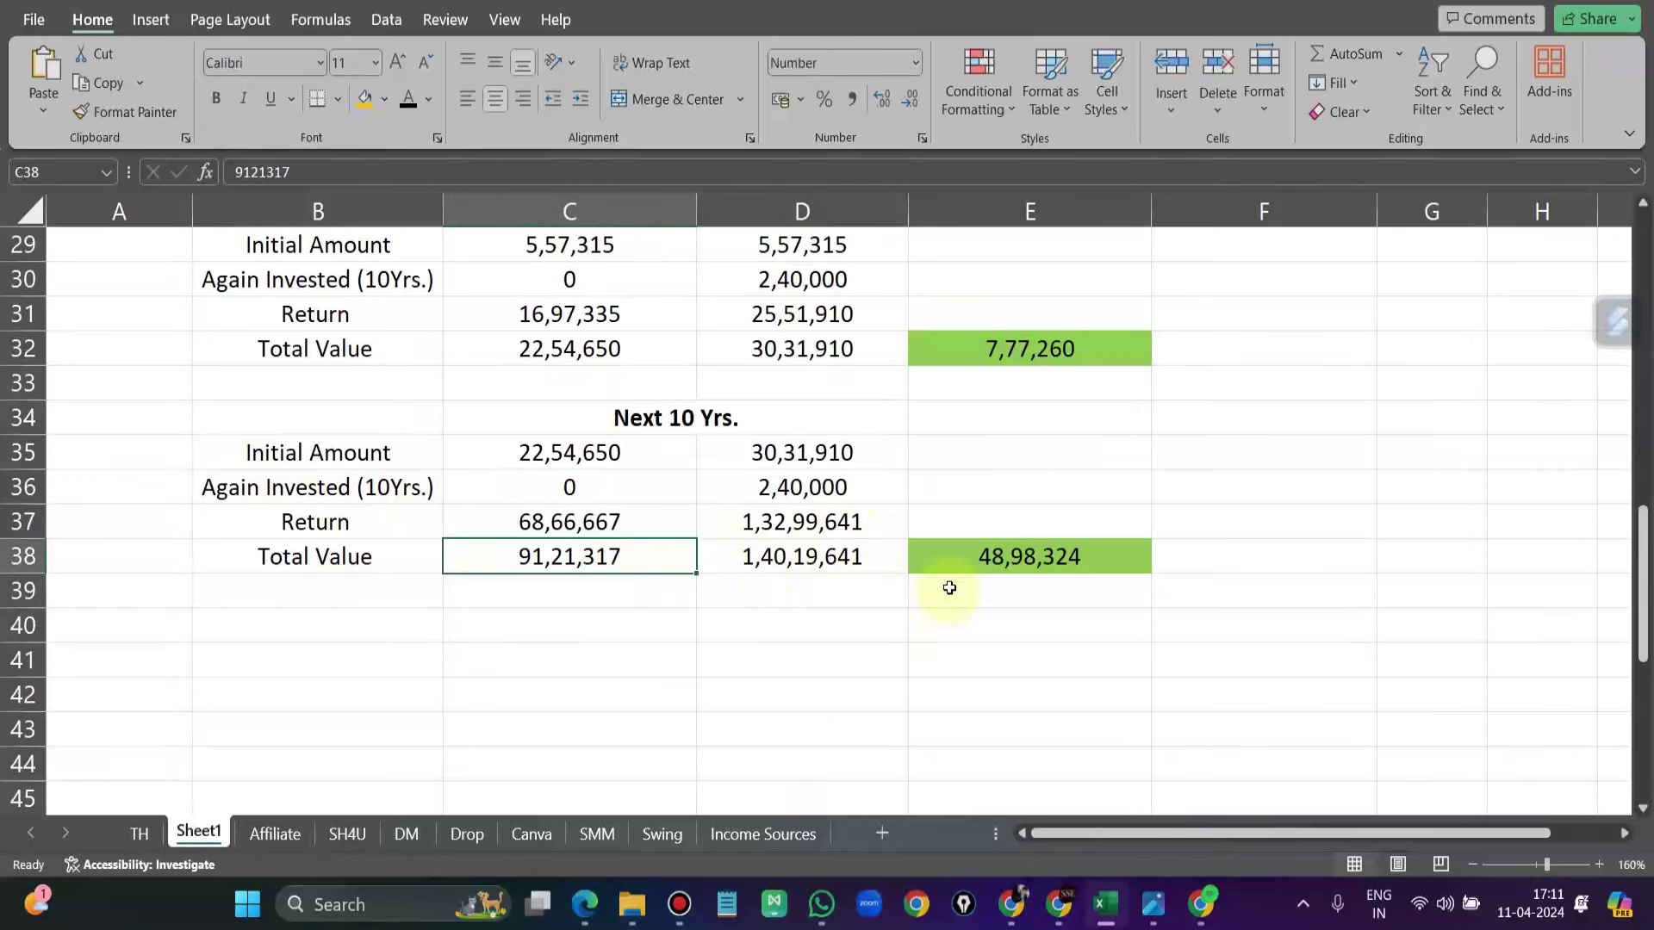
pyautogui.click(999, 568)
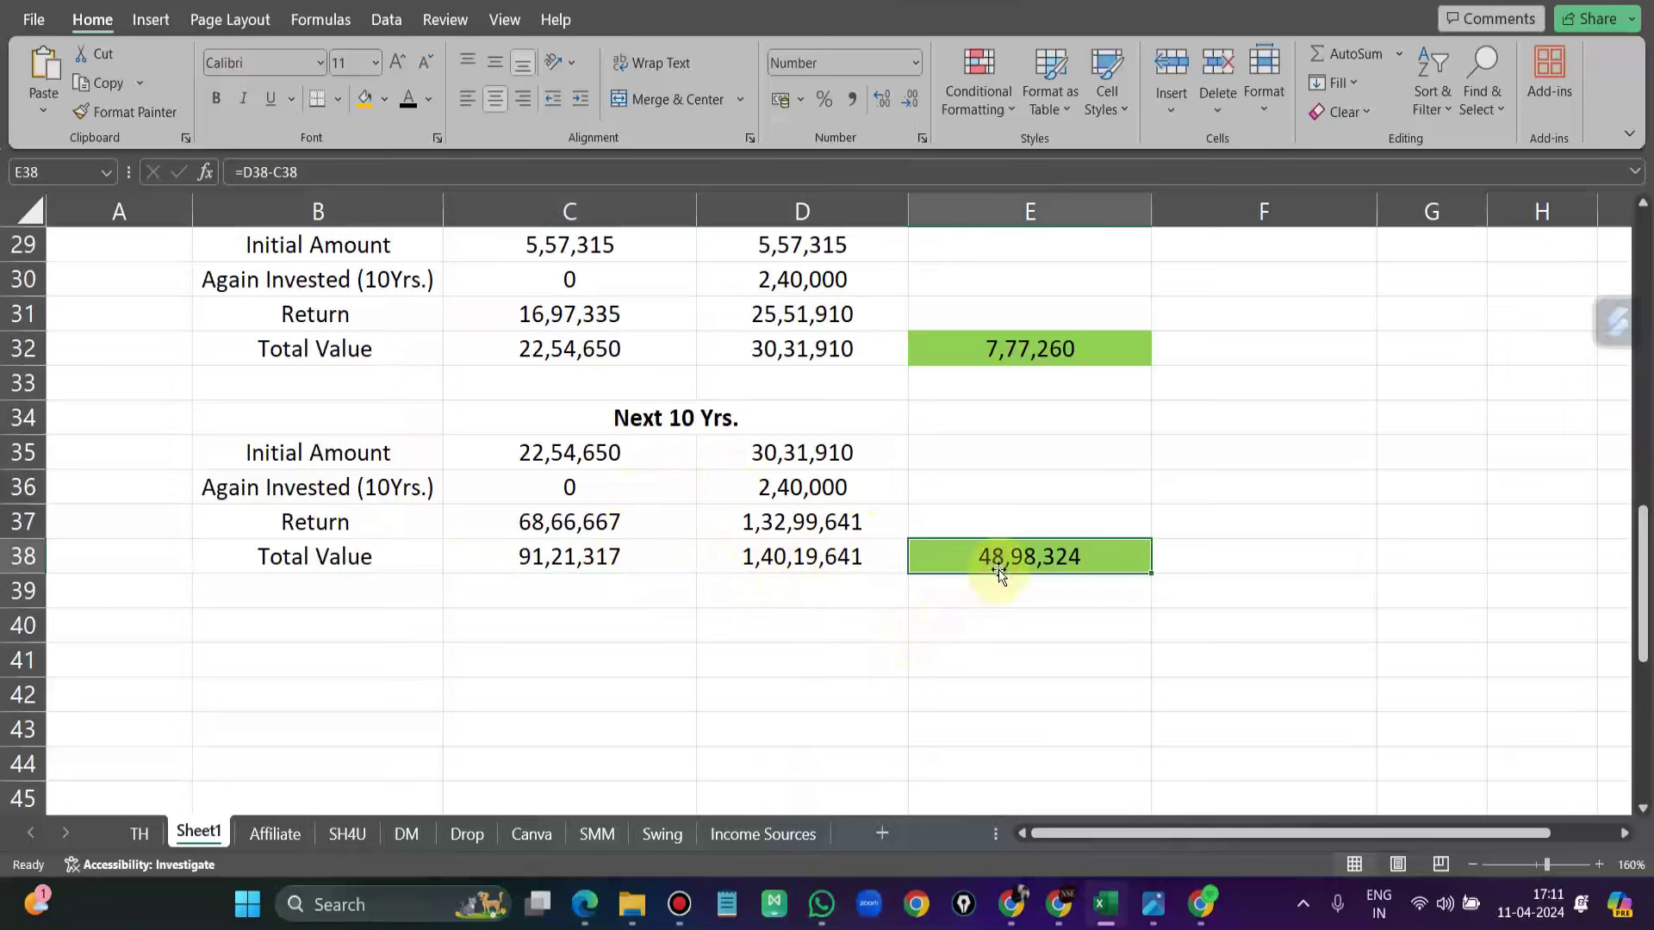
# Step: Relate the stopped investor's first Again Invested amount and "10 Yrs." Total Value to the final Total Value
pyautogui.scroll(2, 999, 573)
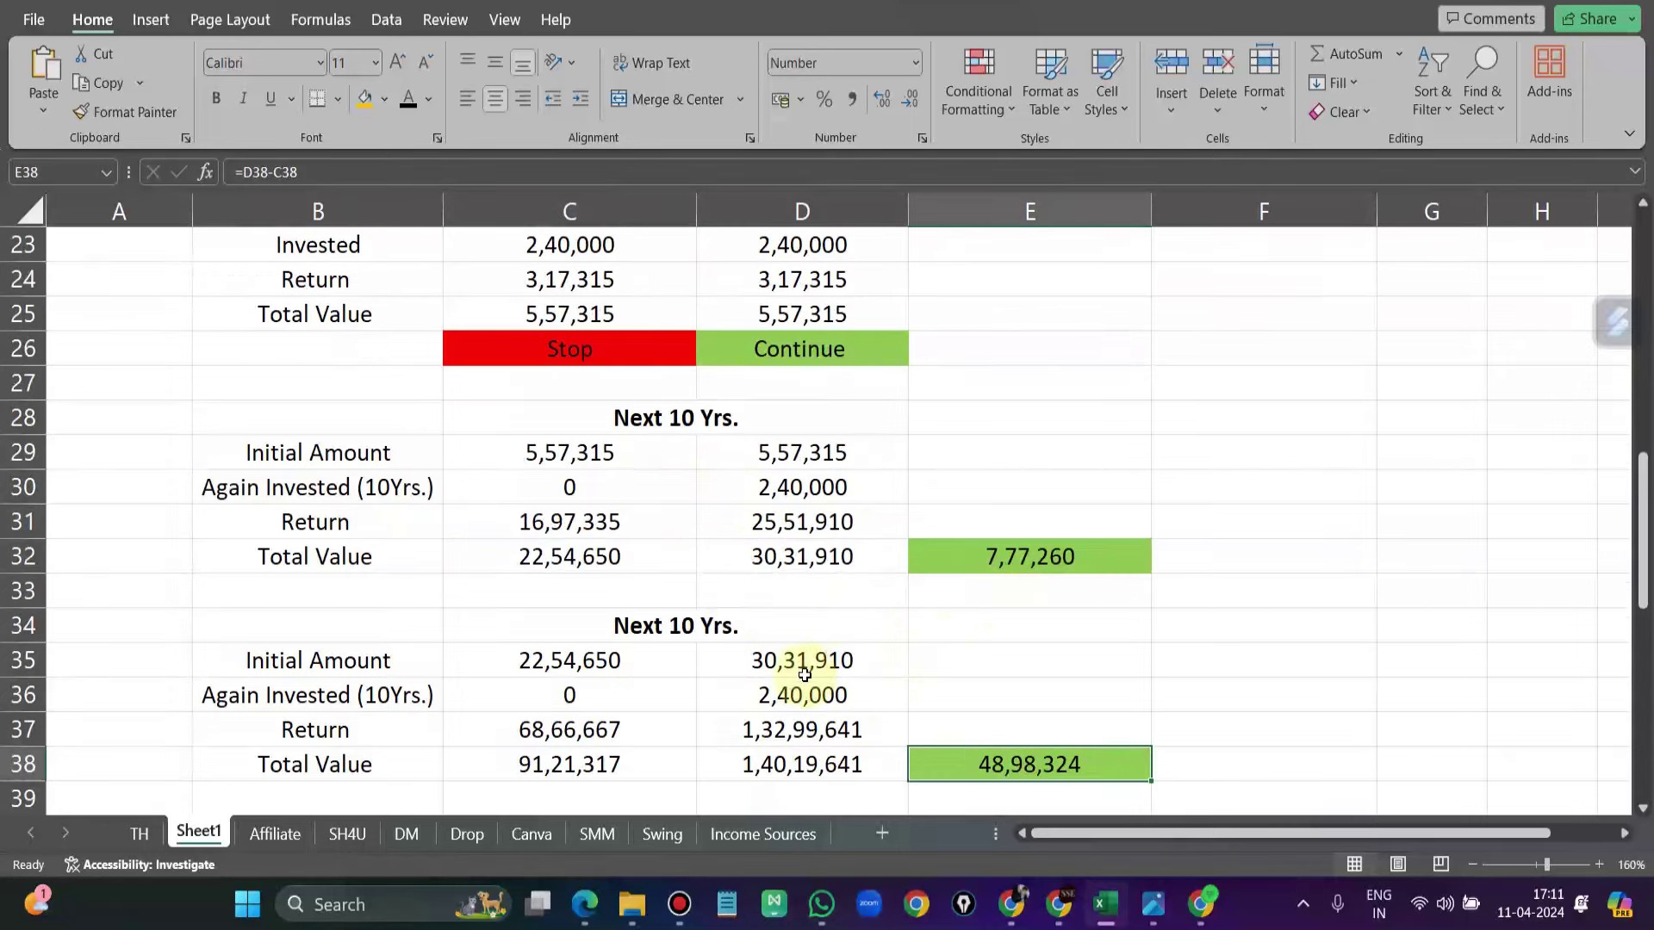
pyautogui.click(570, 485)
pyautogui.scroll(-1, 997, 575)
pyautogui.scroll(2, 996, 574)
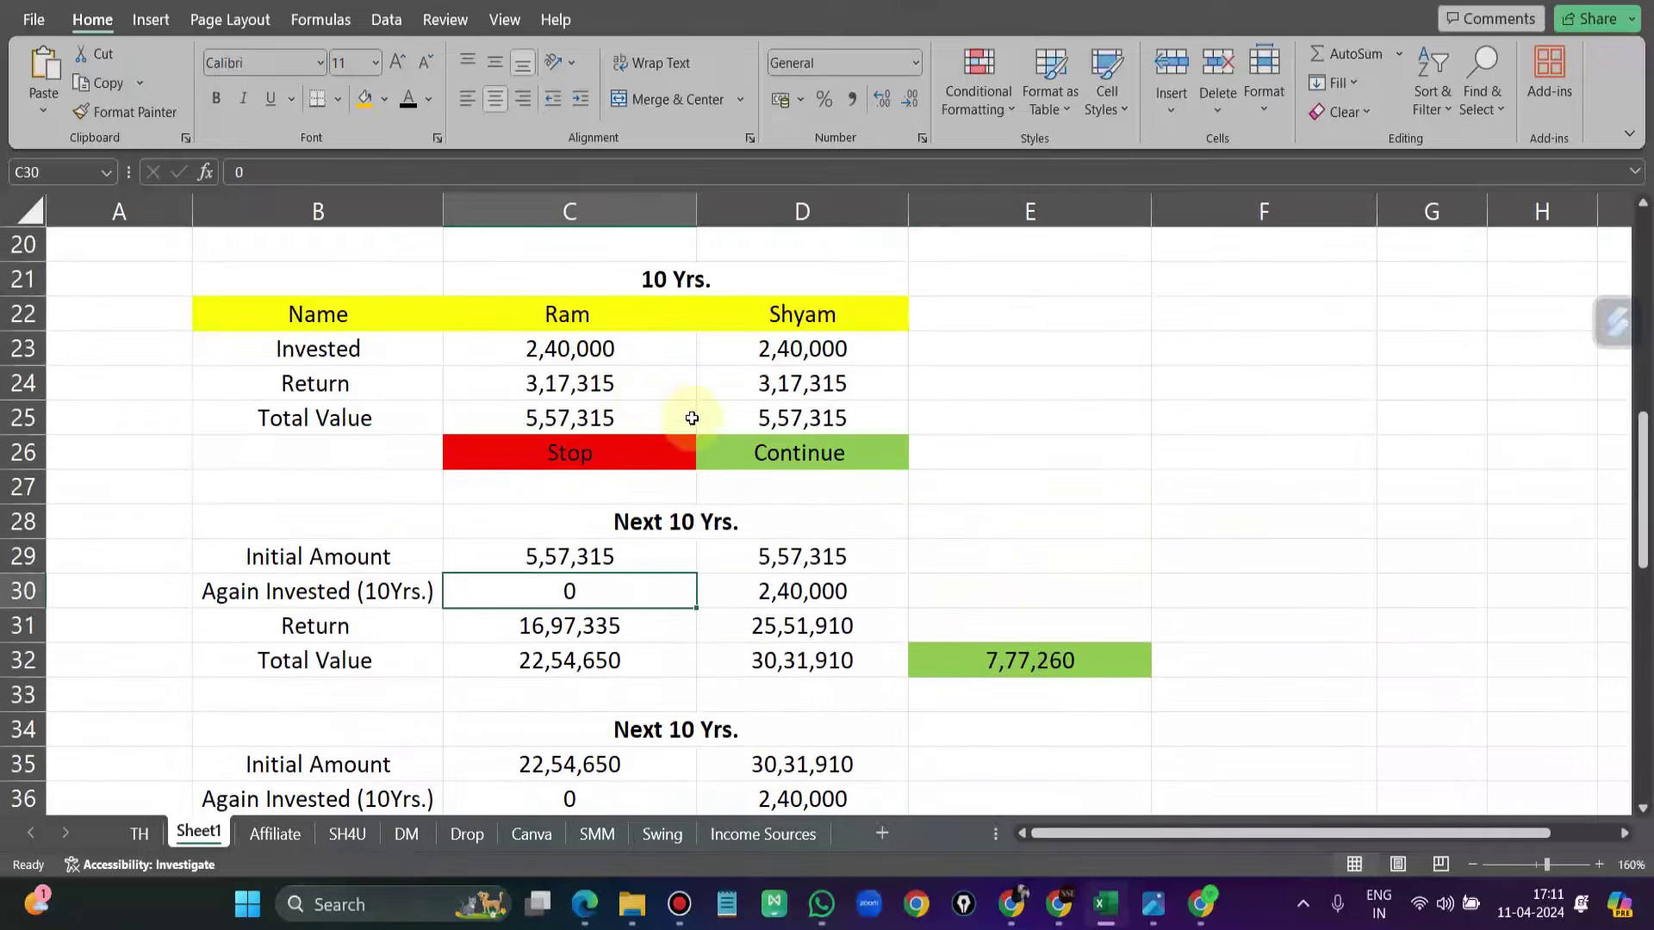
pyautogui.click(577, 421)
pyautogui.scroll(-2, 576, 420)
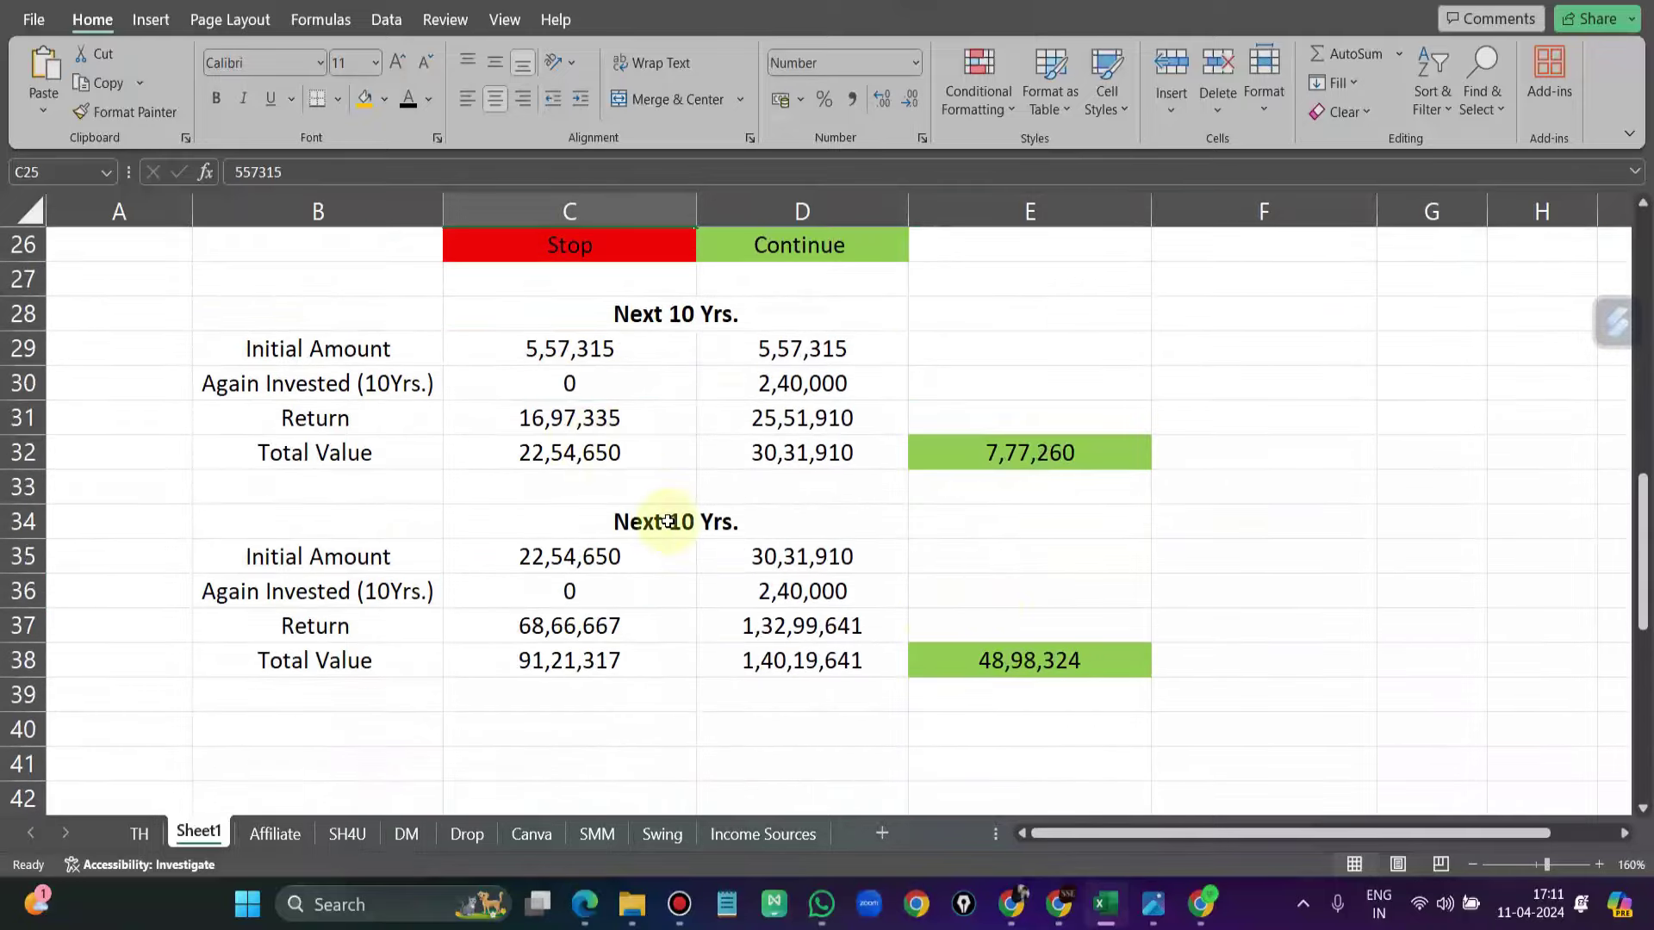
pyautogui.click(583, 659)
pyautogui.click(871, 754)
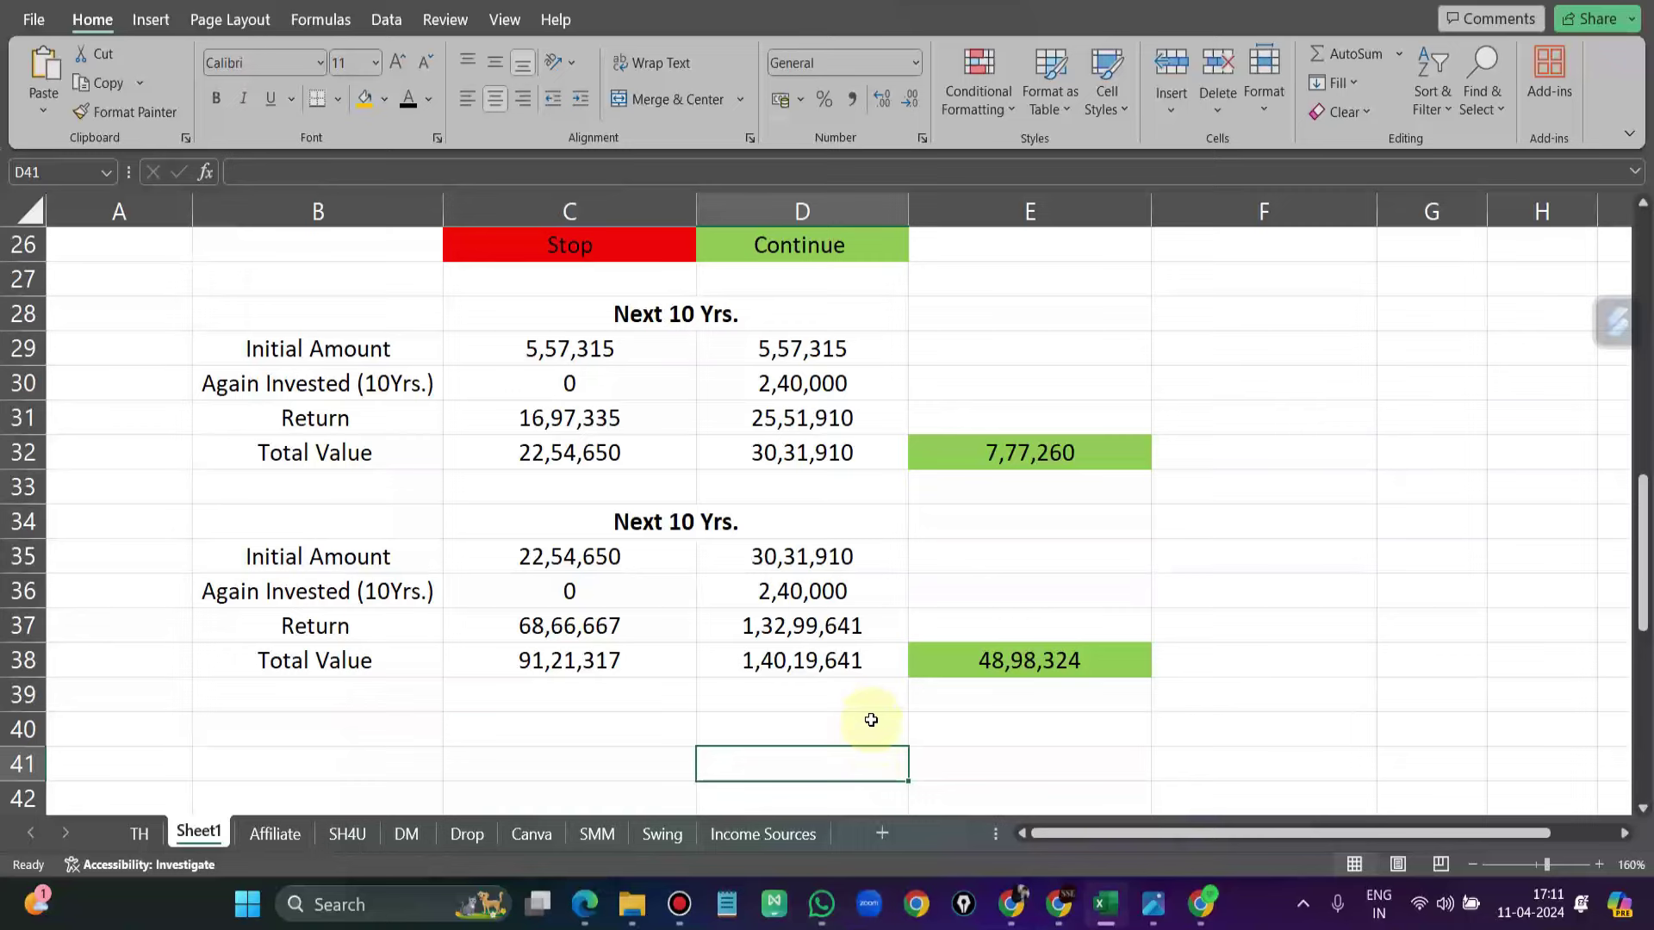
# Step: Revisit the question heading below "The Power of Compounding" and review the Stop and Continue tables again
pyautogui.scroll(2, 757, 580)
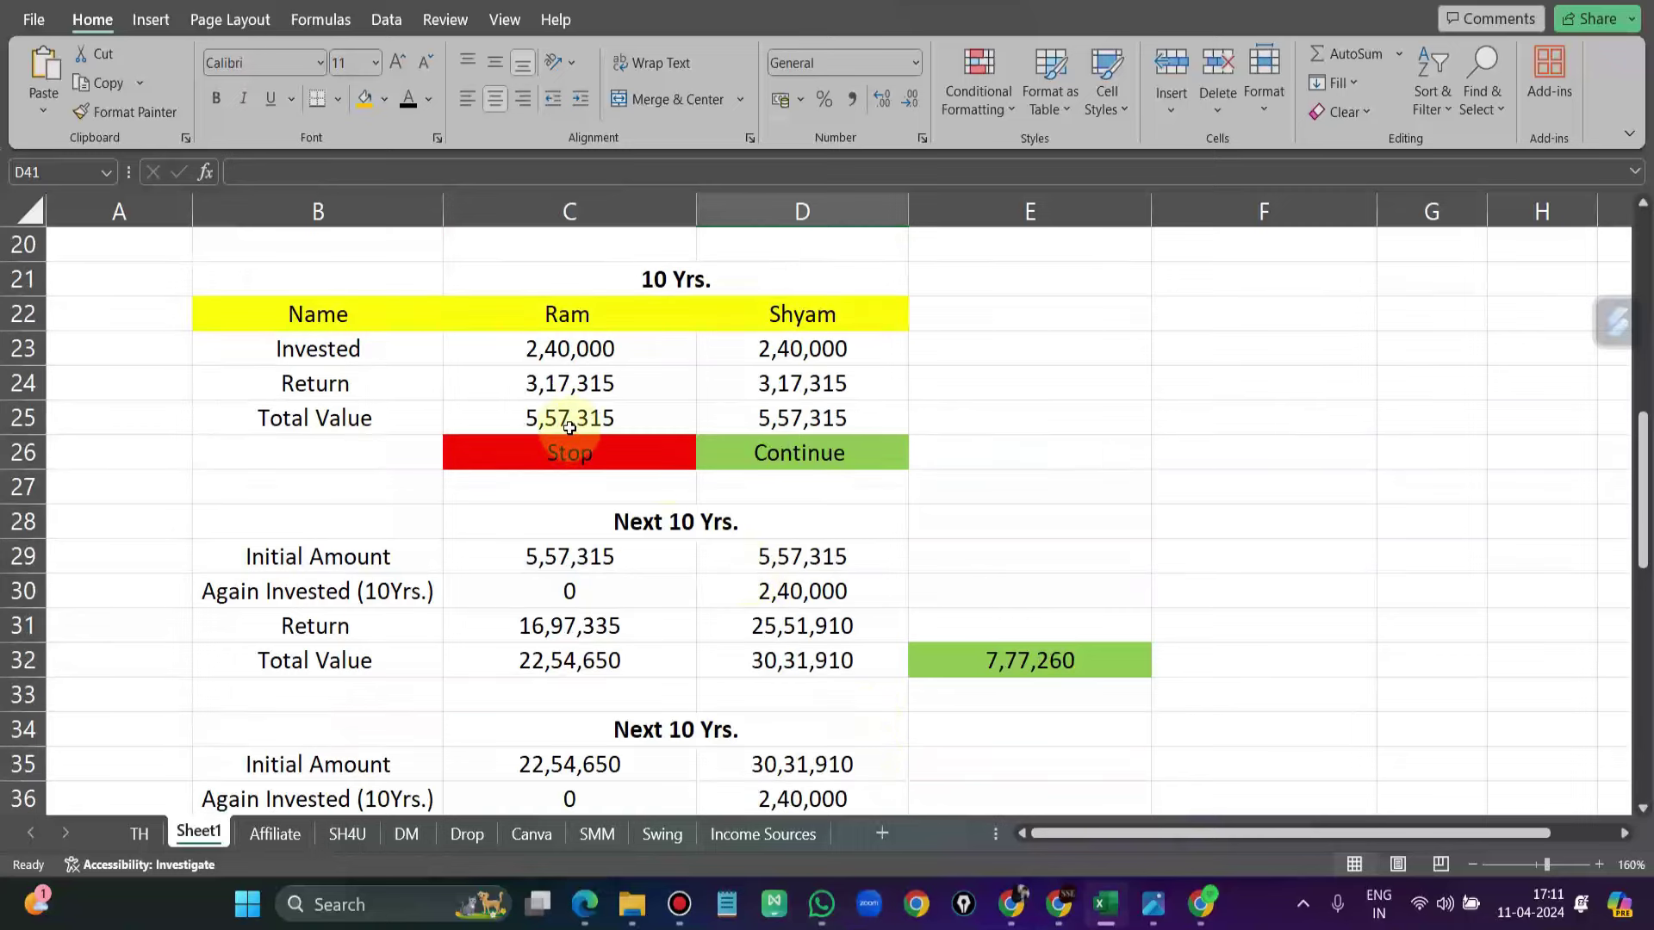
pyautogui.scroll(-3, 652, 603)
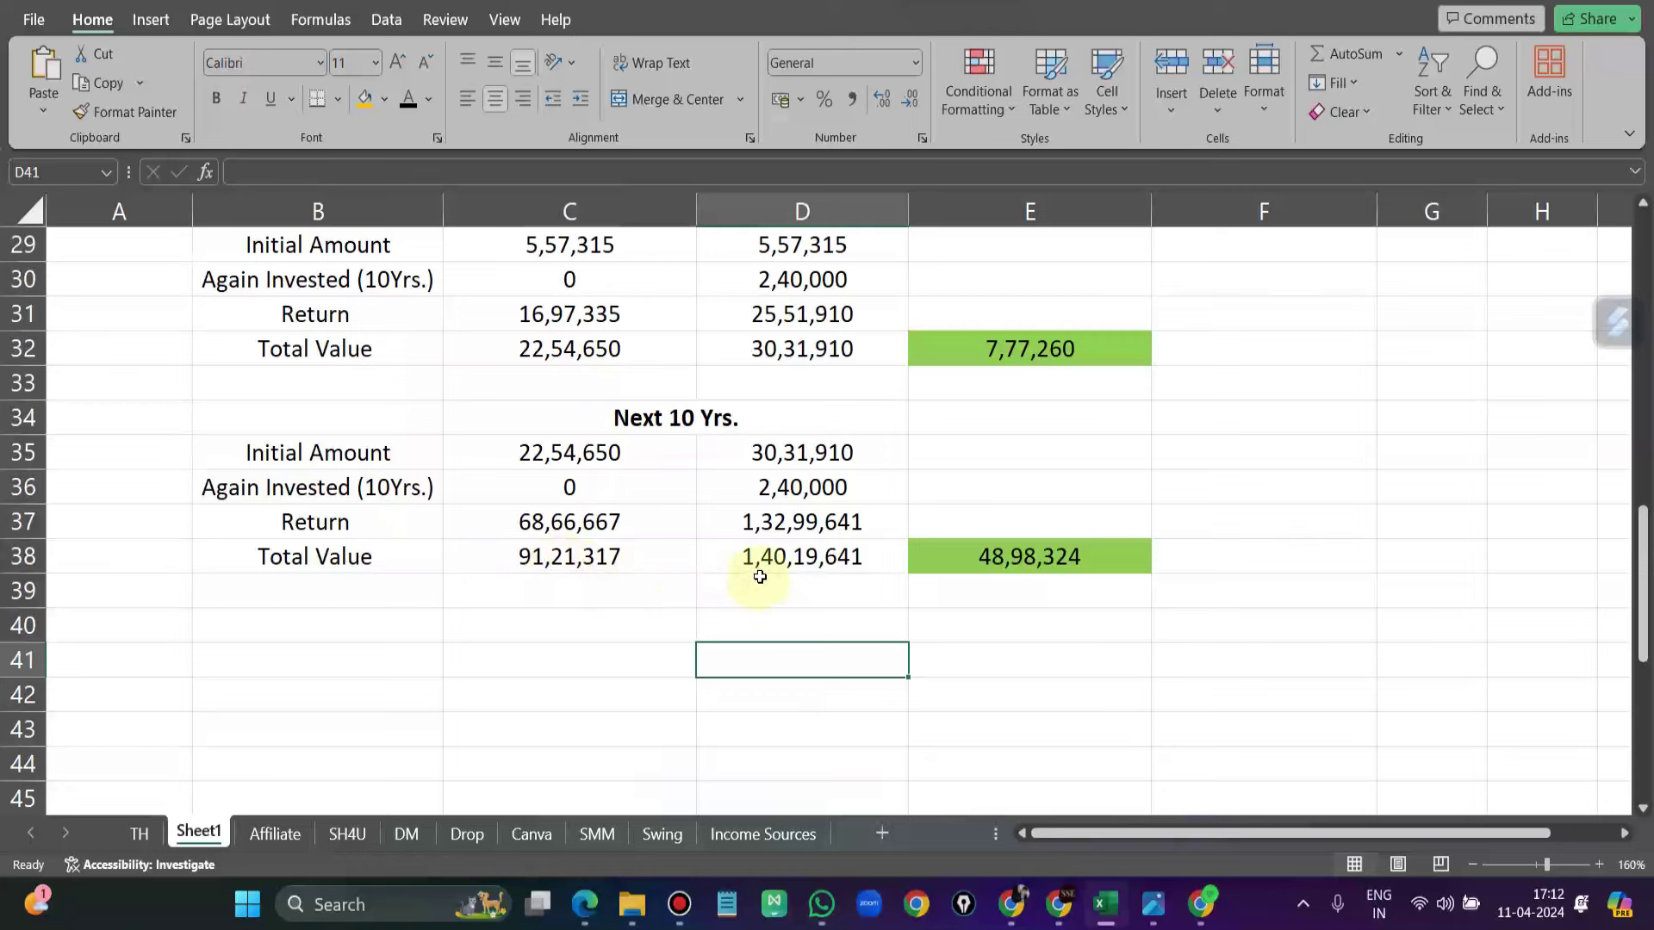
pyautogui.scroll(-5, 1047, 662)
pyautogui.click(896, 699)
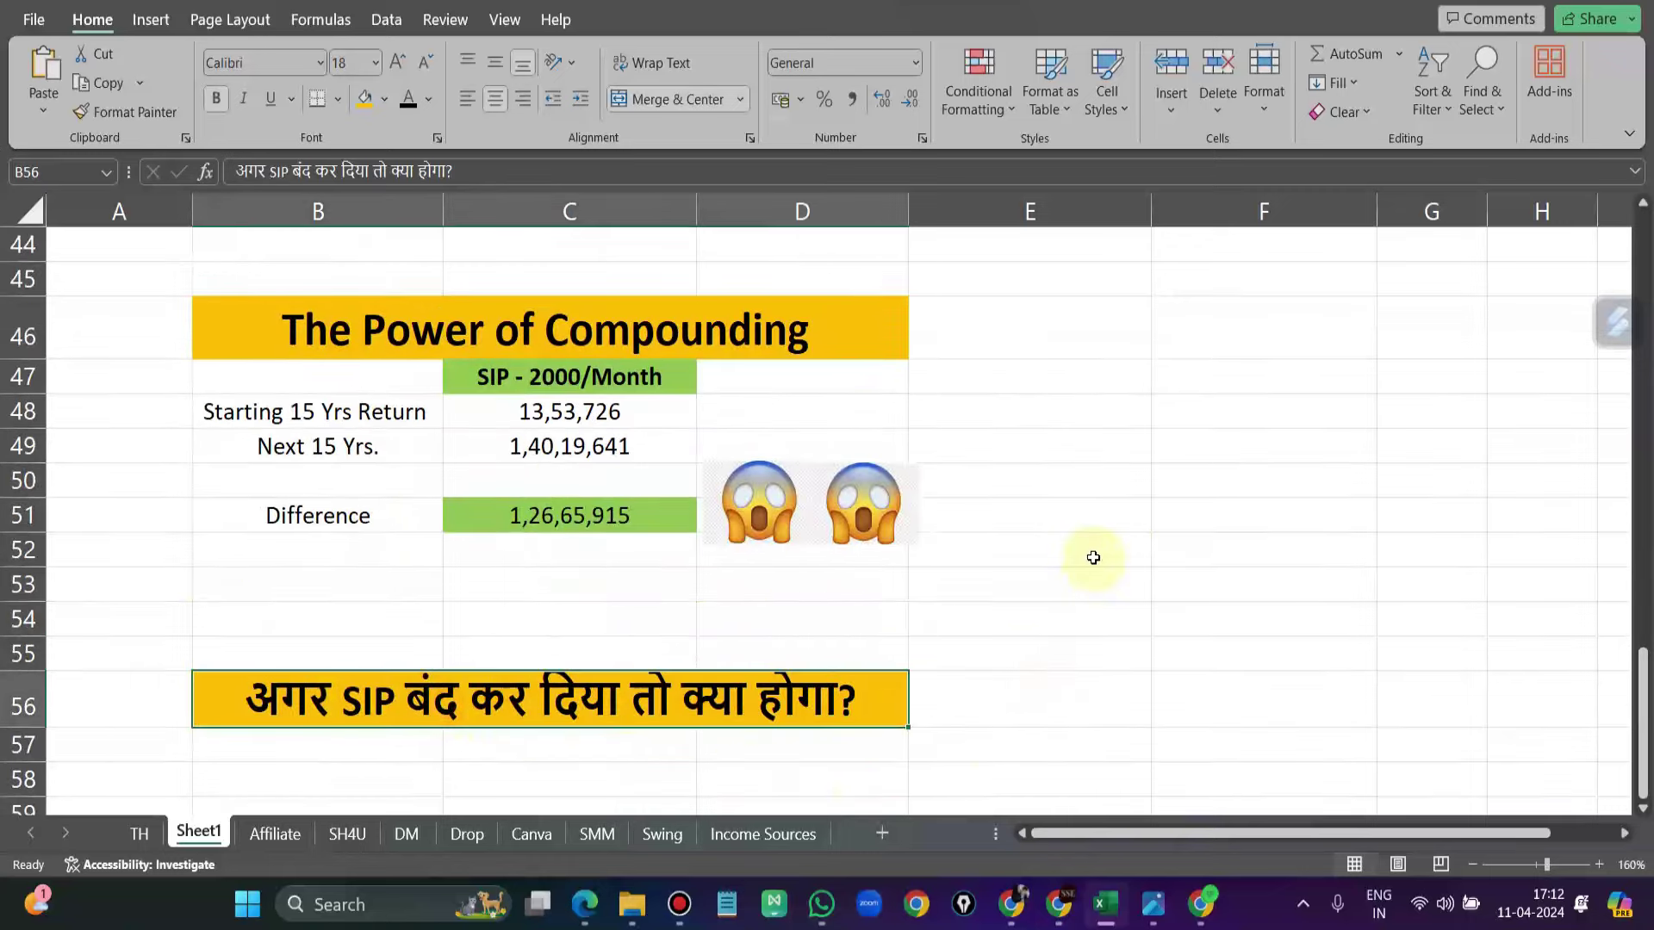
pyautogui.scroll(7, 1093, 558)
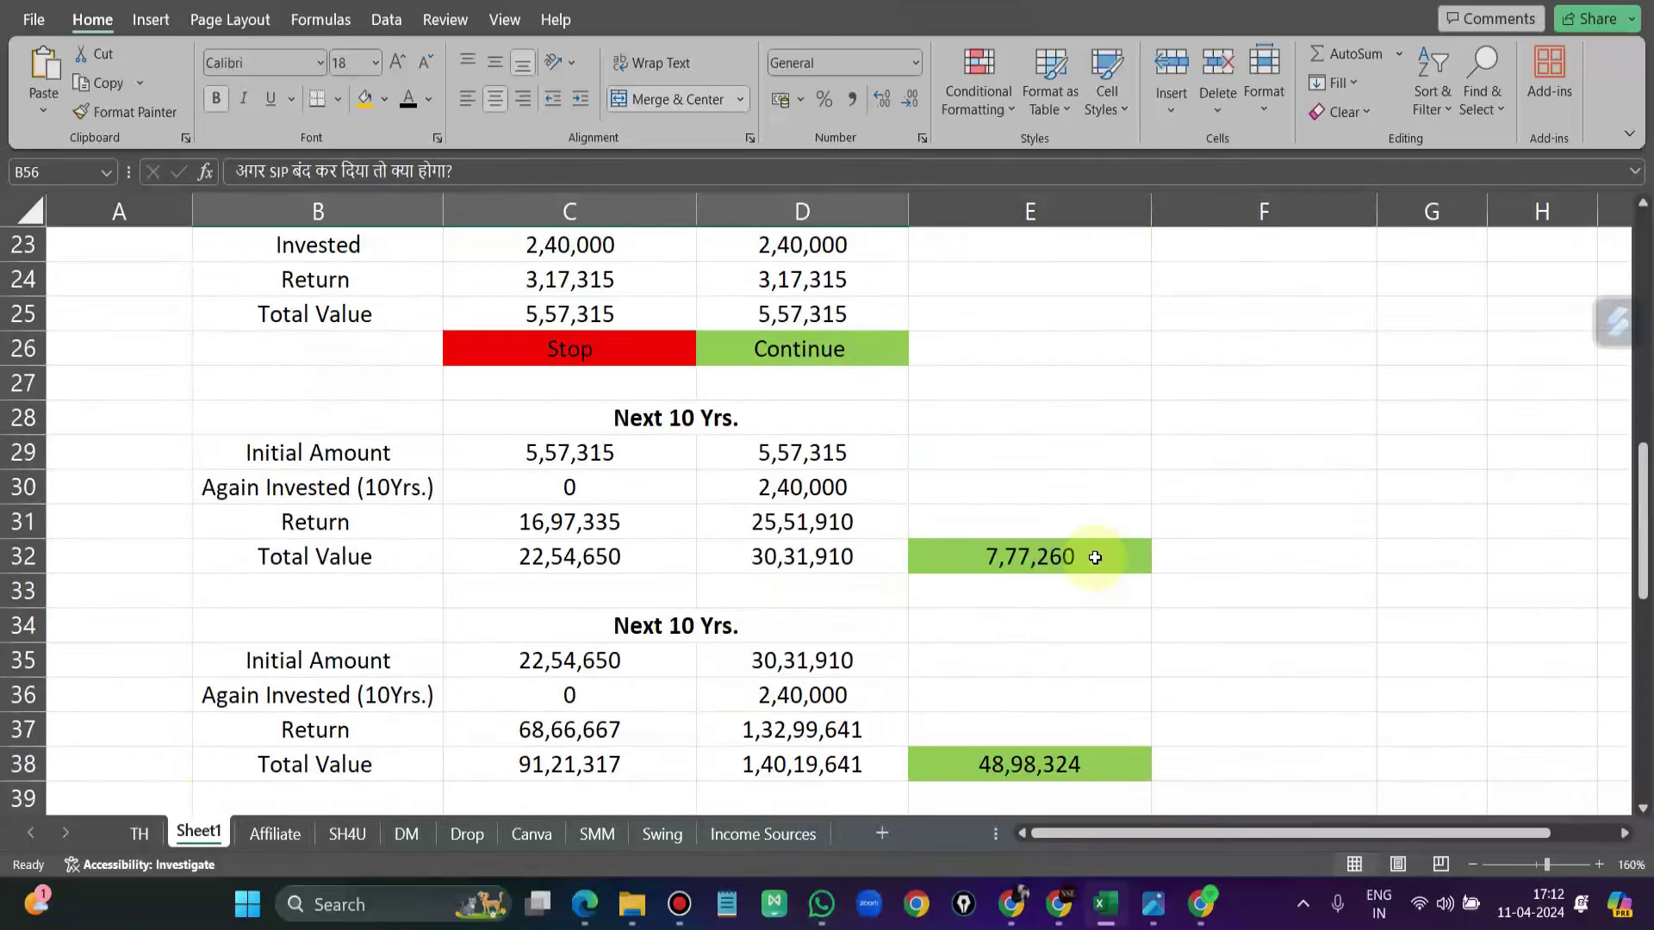
pyautogui.scroll(1, 1089, 539)
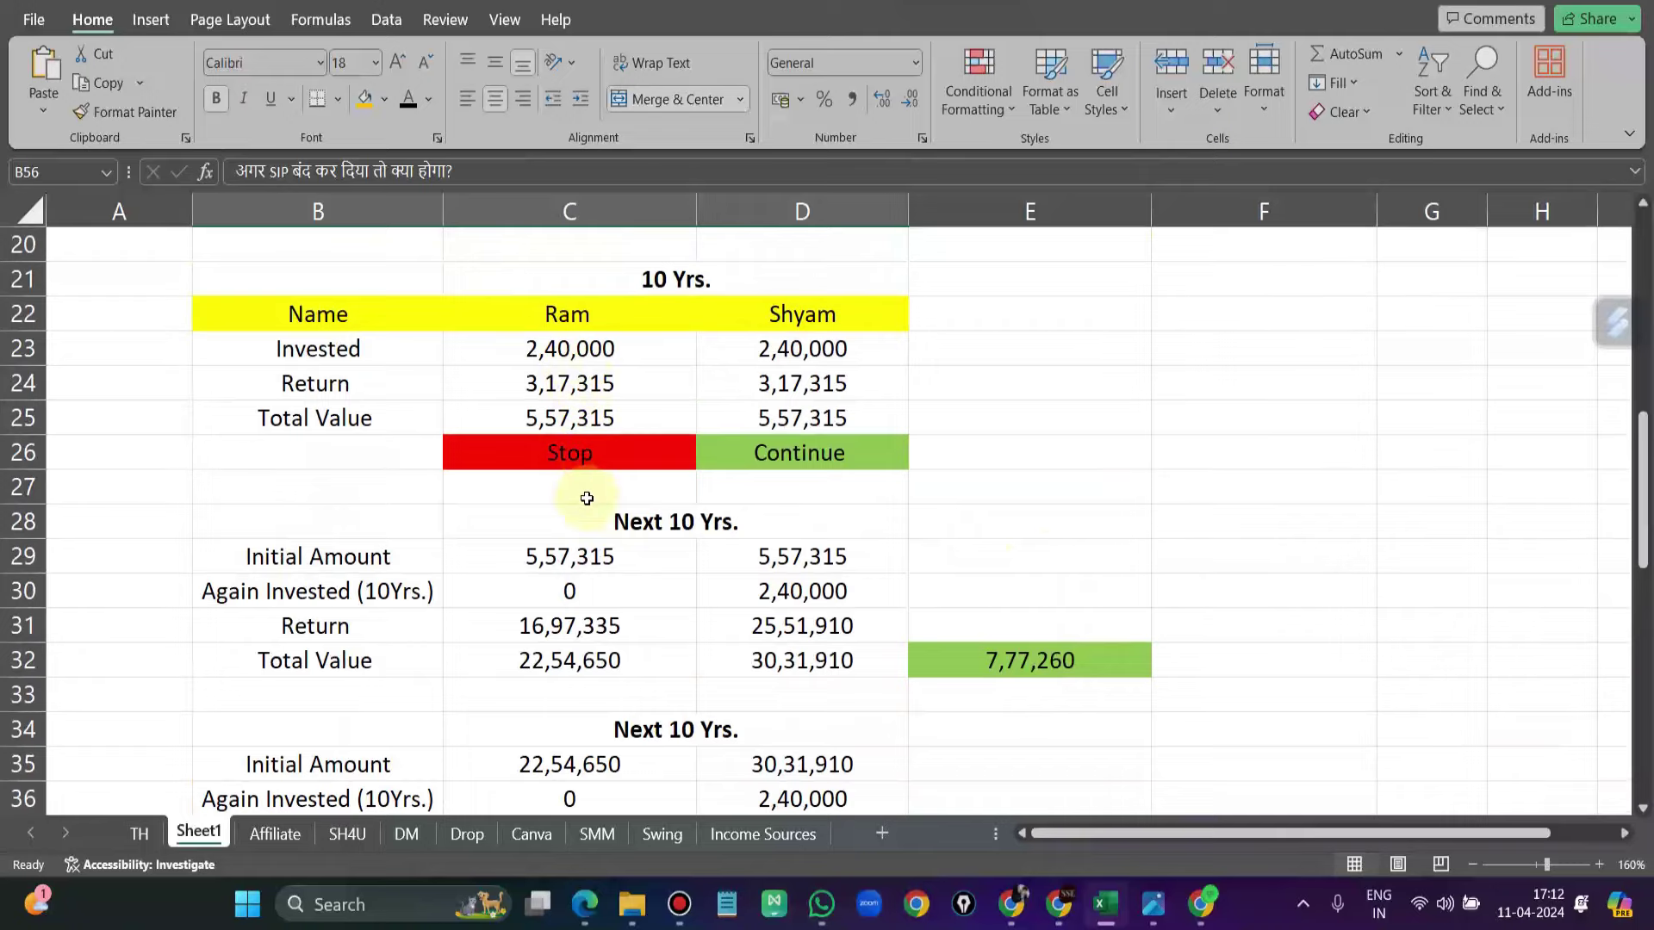
# Step: Examine the stopped investor's Again Invested amount in C30 alongside the two "Next 10 Yrs." tables
pyautogui.click(606, 590)
pyautogui.scroll(-1, 603, 591)
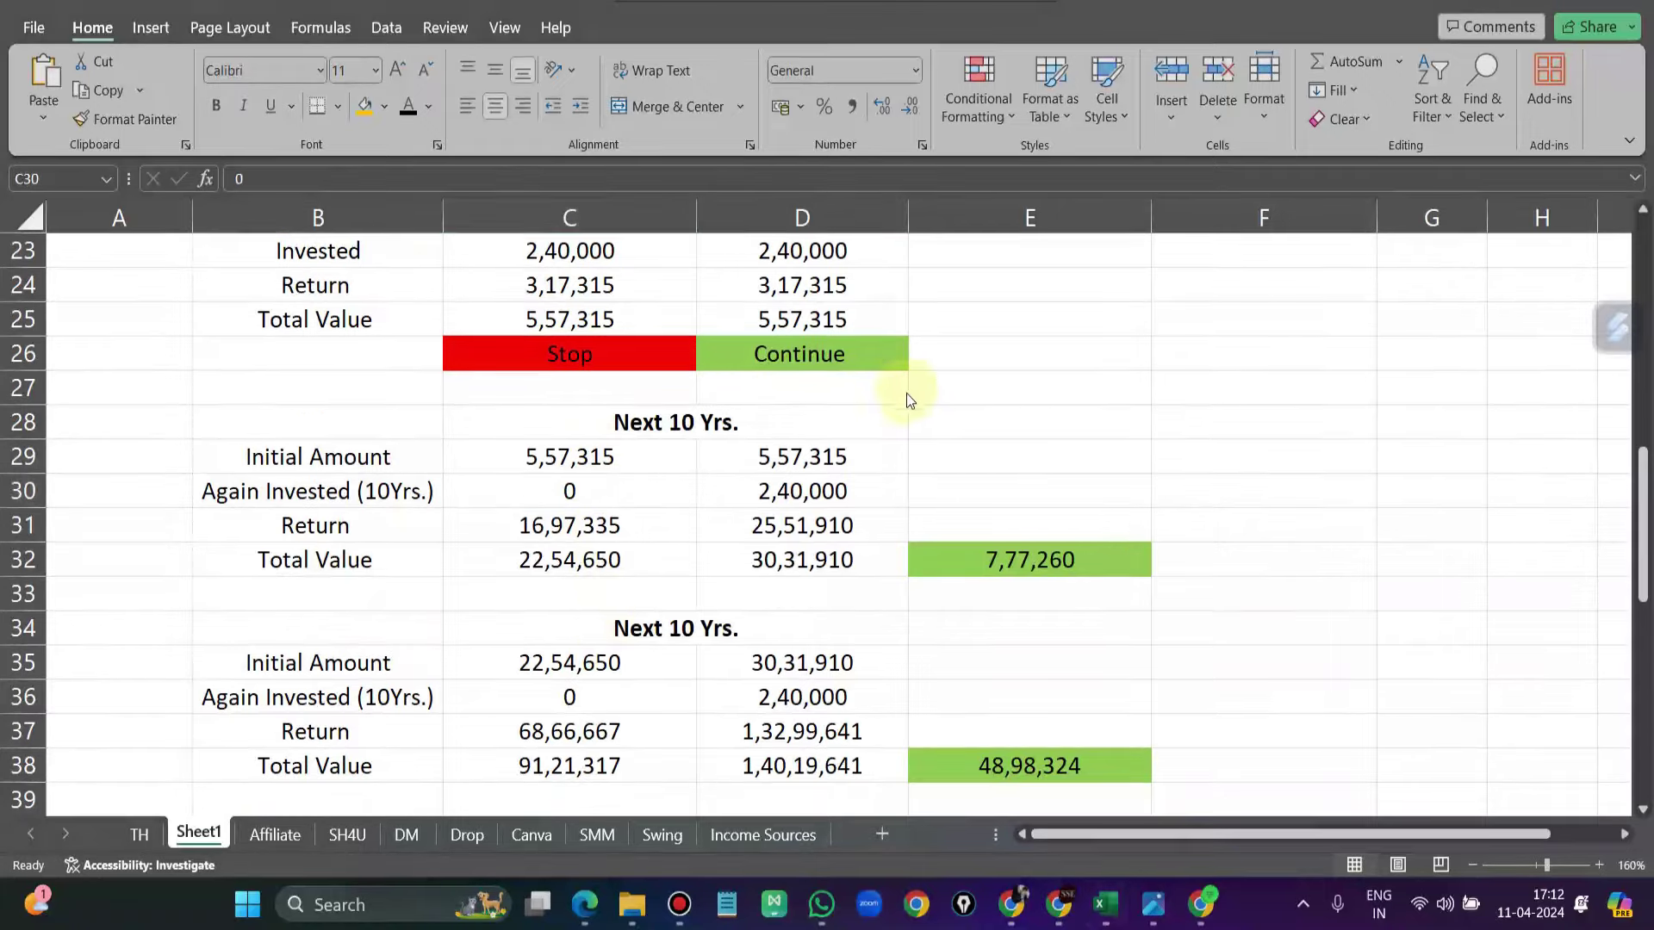
pyautogui.scroll(-2, 969, 382)
pyautogui.scroll(-1, 969, 382)
pyautogui.scroll(3, 970, 381)
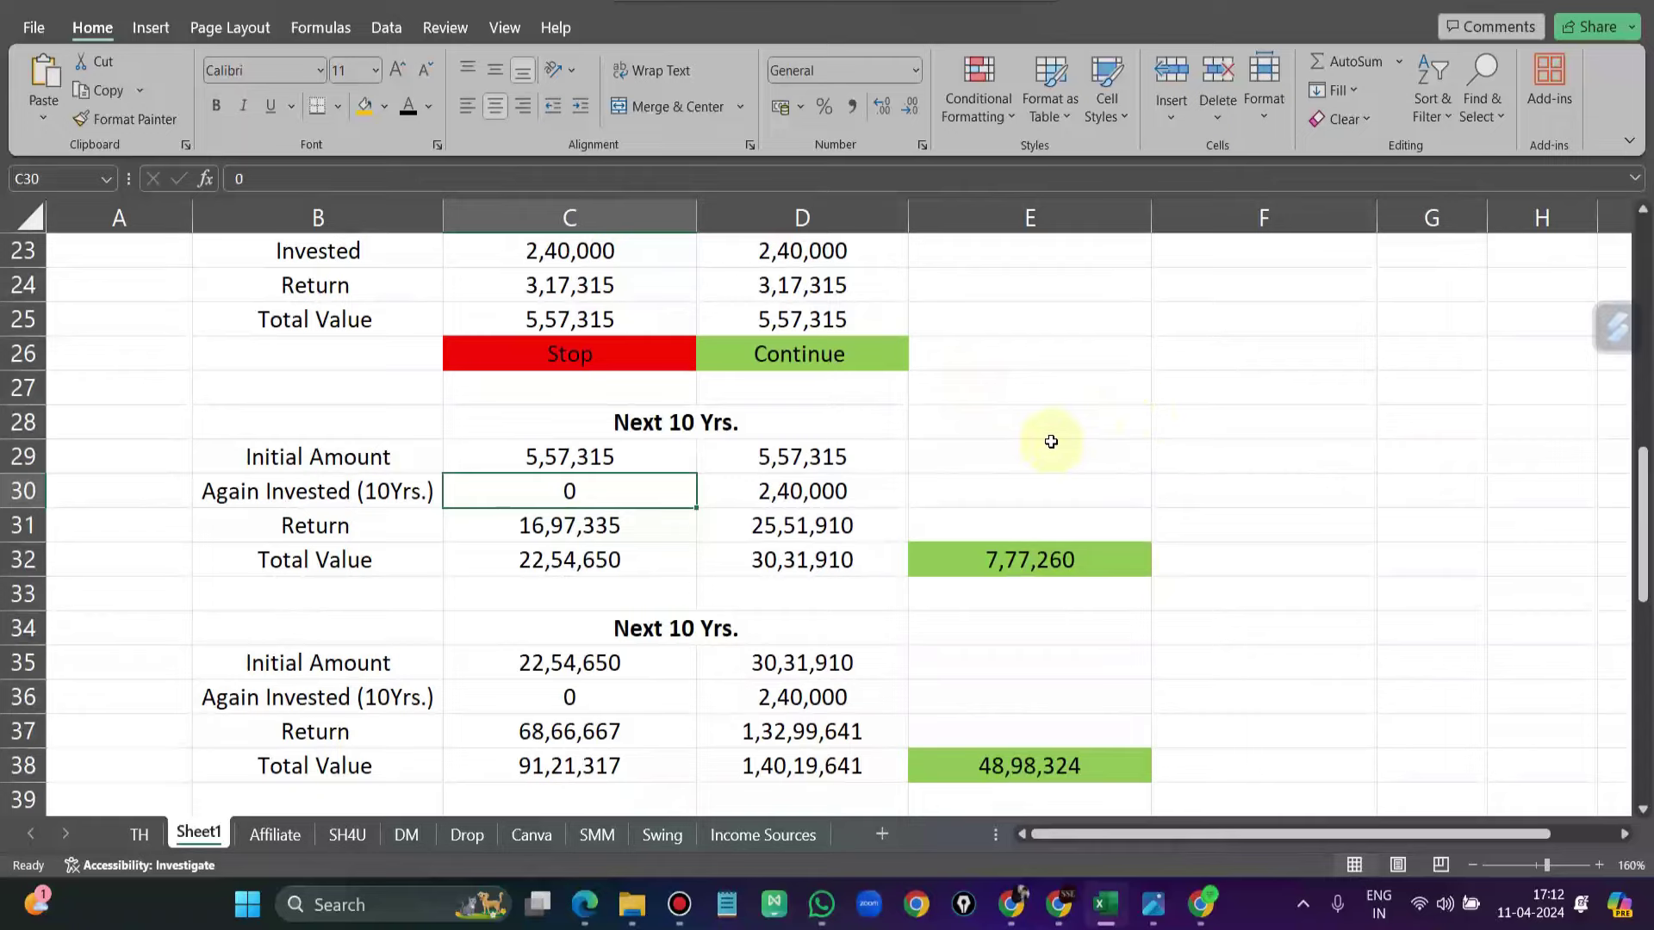
pyautogui.scroll(-4, 1051, 441)
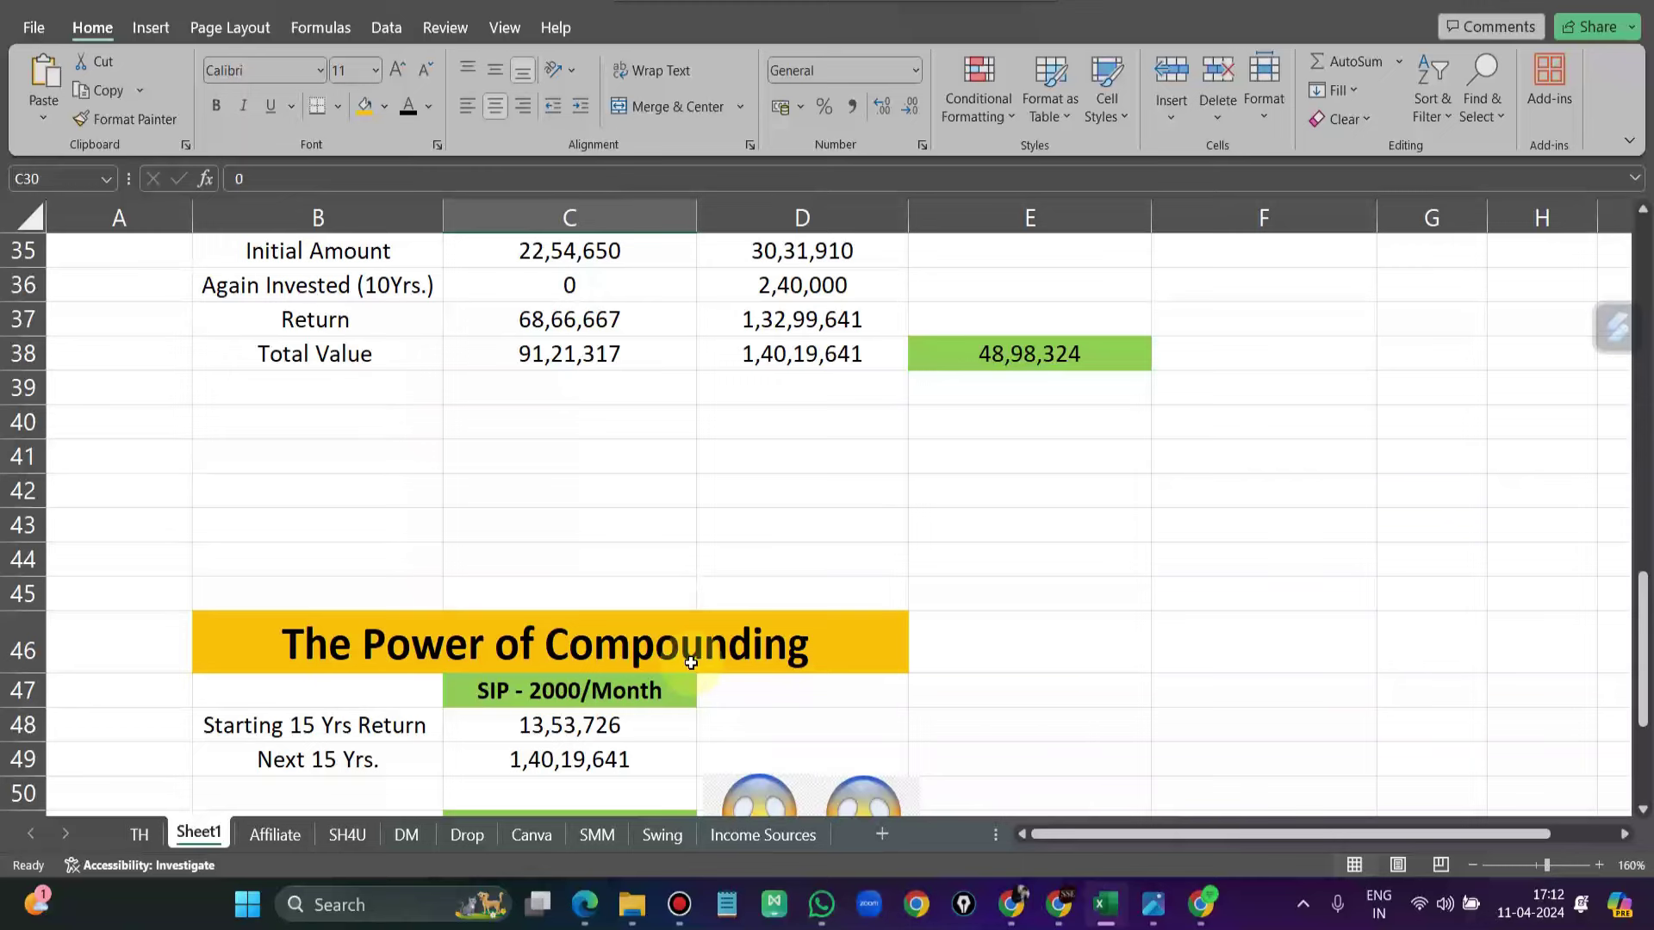
pyautogui.scroll(4, 691, 663)
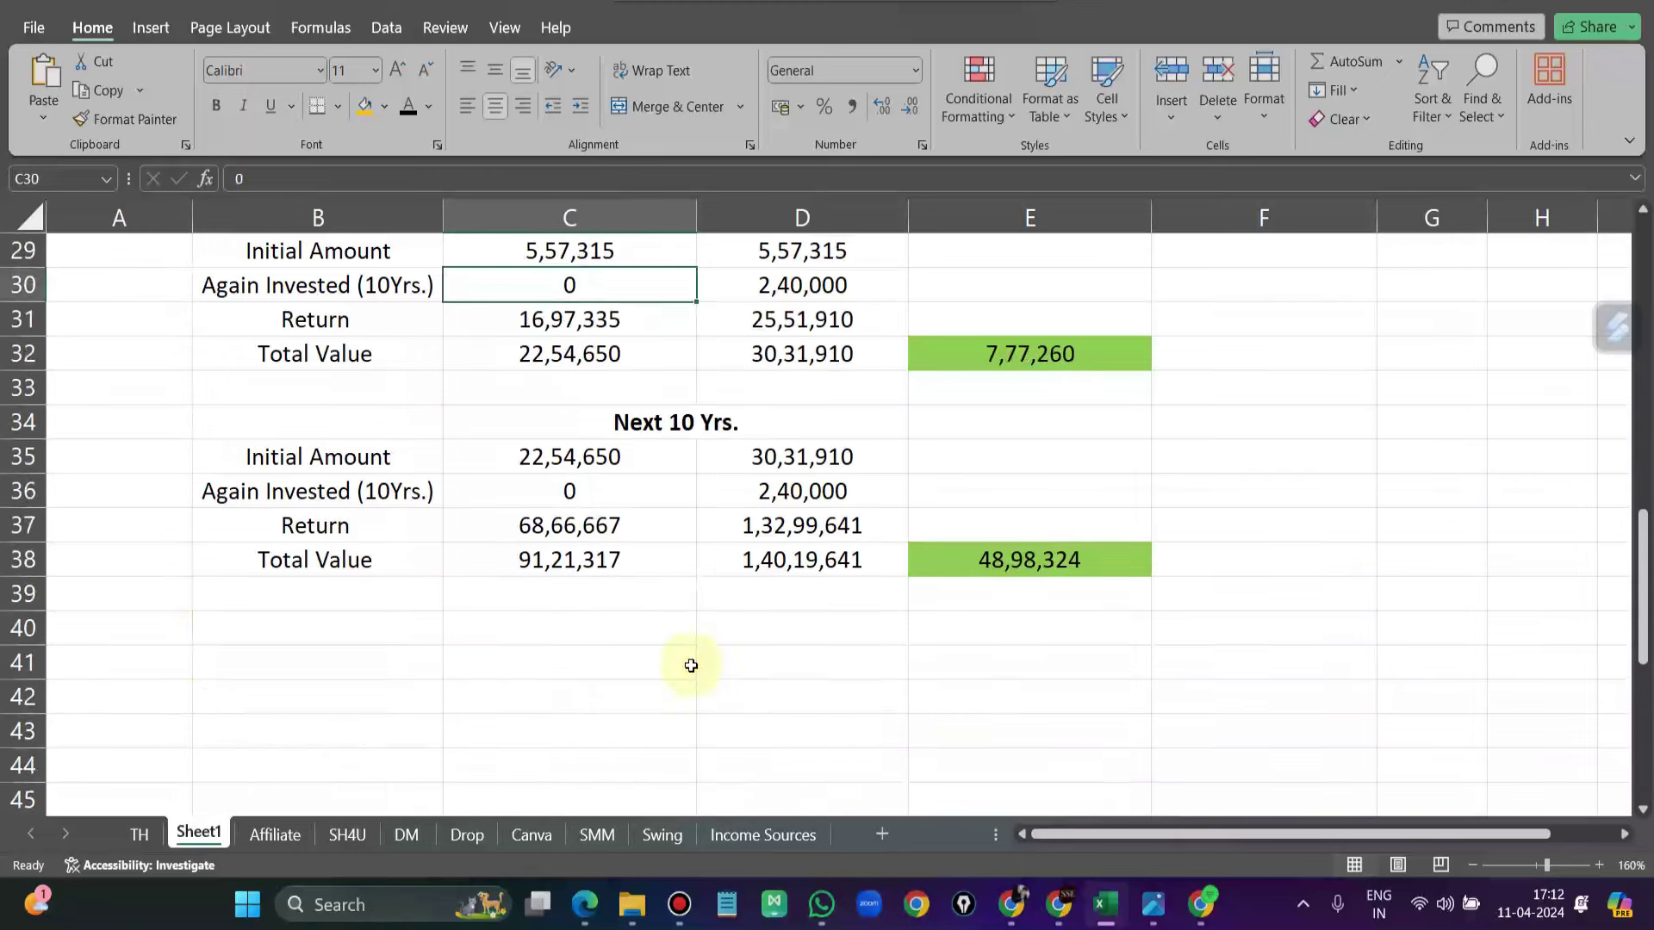
# Step: Compare the stopped investor's Again Invested amounts across both "Next 10 Yrs." tables, ending on C36
pyautogui.click(598, 308)
pyautogui.click(596, 491)
pyautogui.scroll(-1, 591, 551)
pyautogui.click(591, 592)
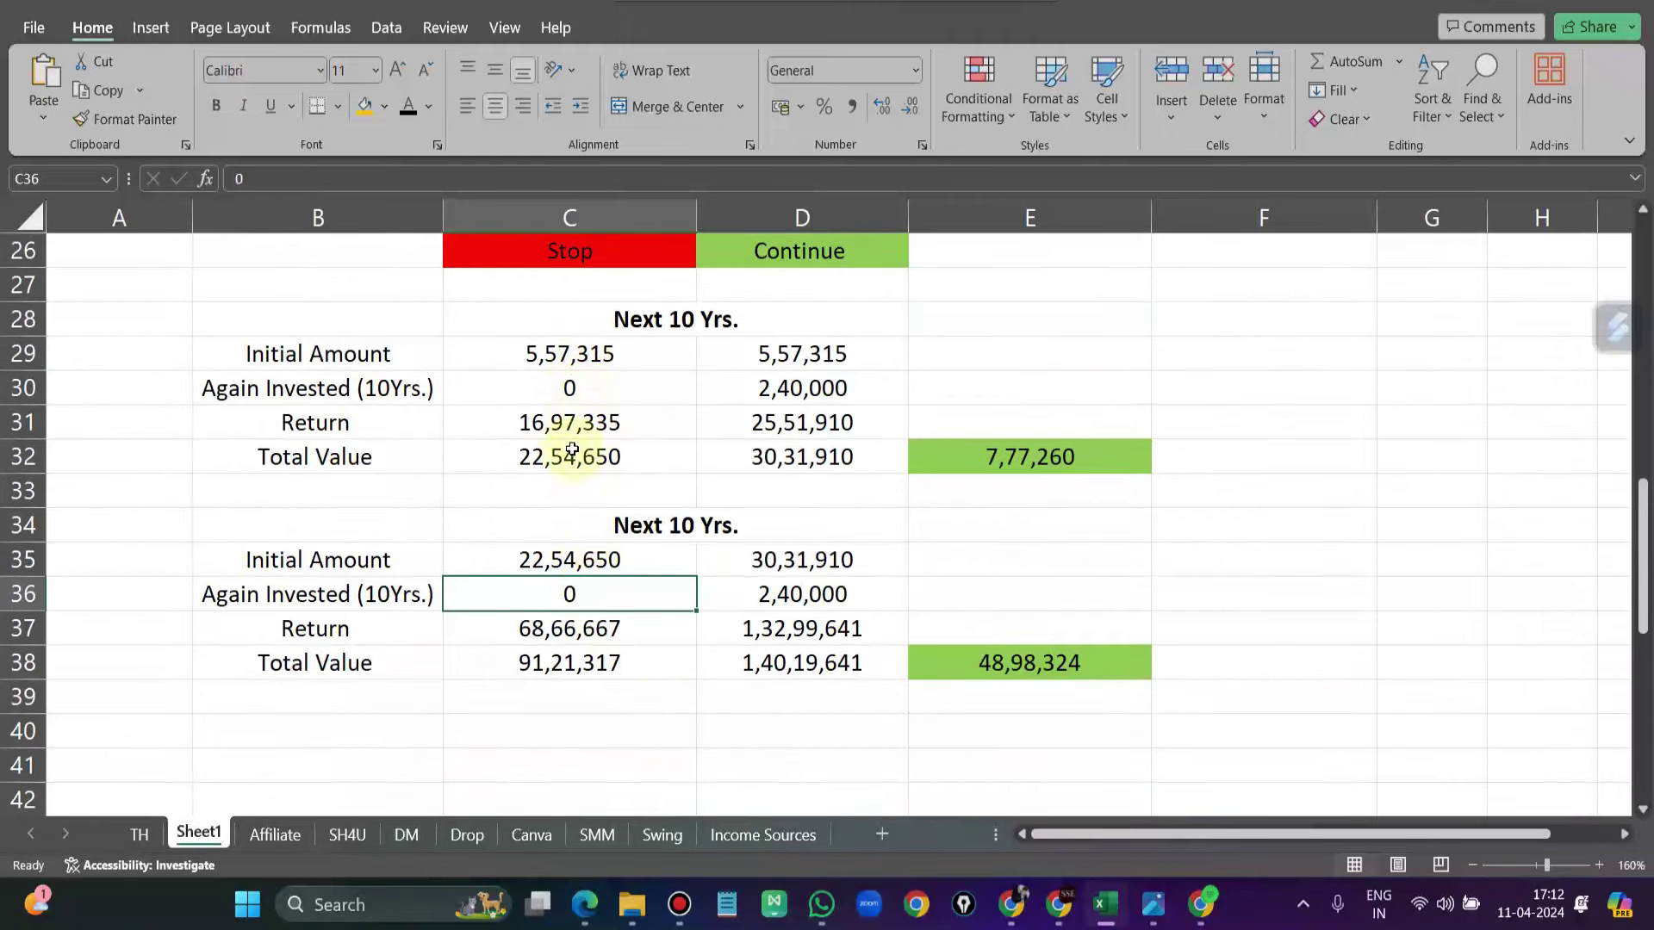
# Step: Inspect the stopped investor's final Total Value in C38 and the difference from the continuing investor in E38
pyautogui.click(554, 662)
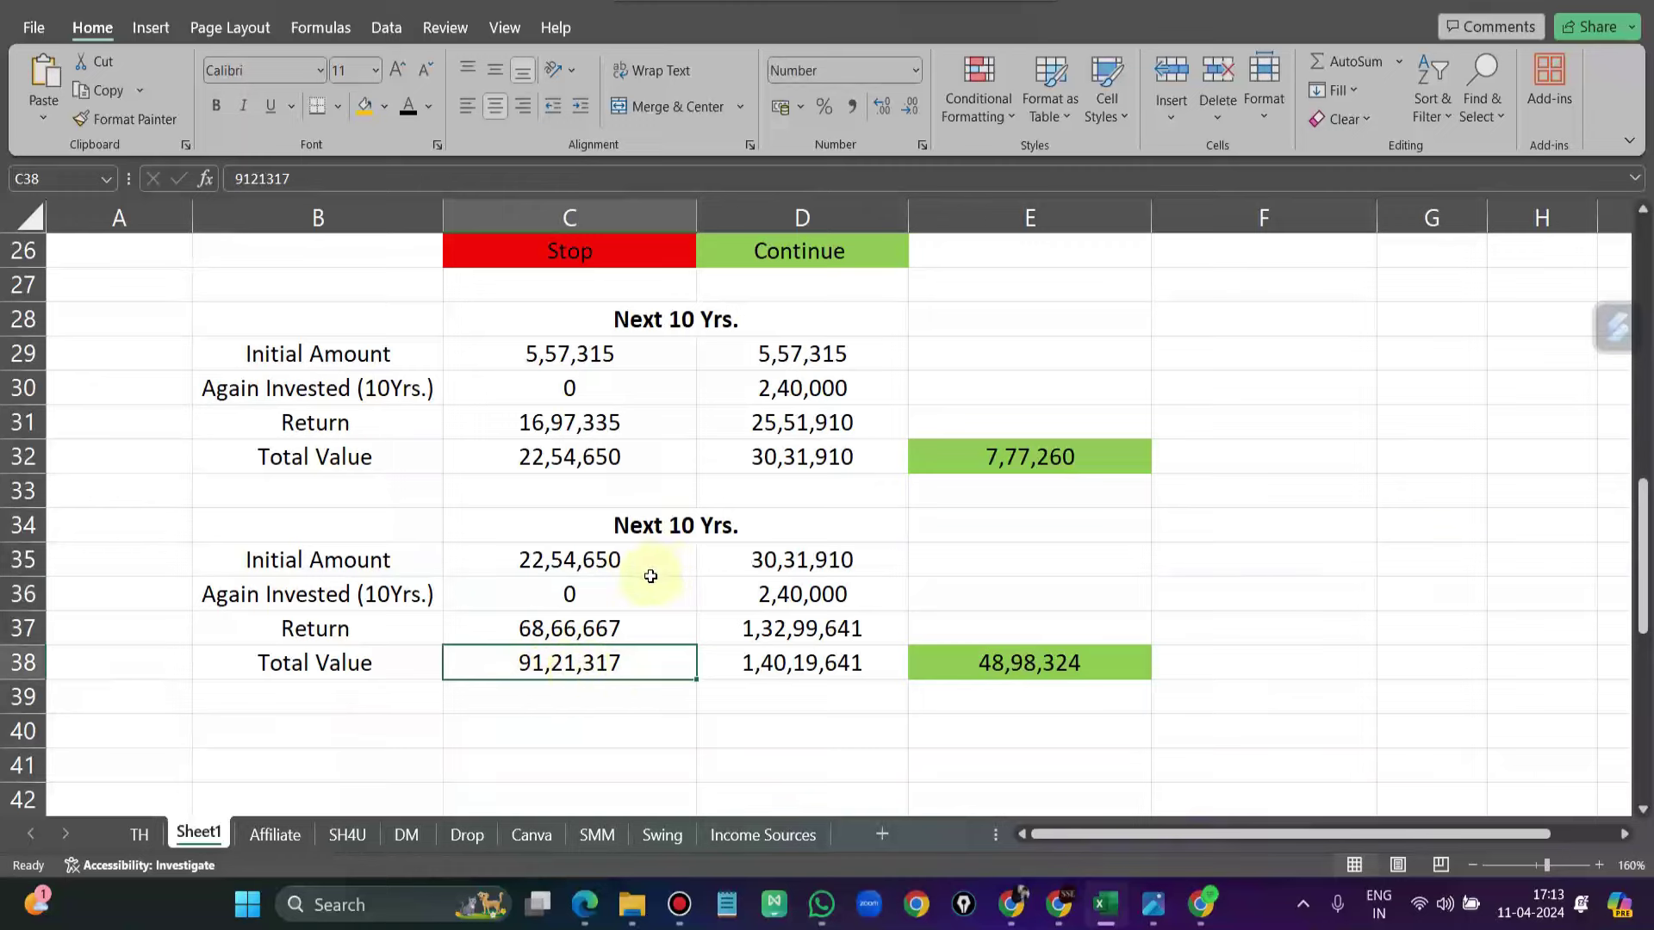
pyautogui.click(1016, 667)
pyautogui.scroll(2, 1152, 597)
pyautogui.scroll(-2, 1151, 598)
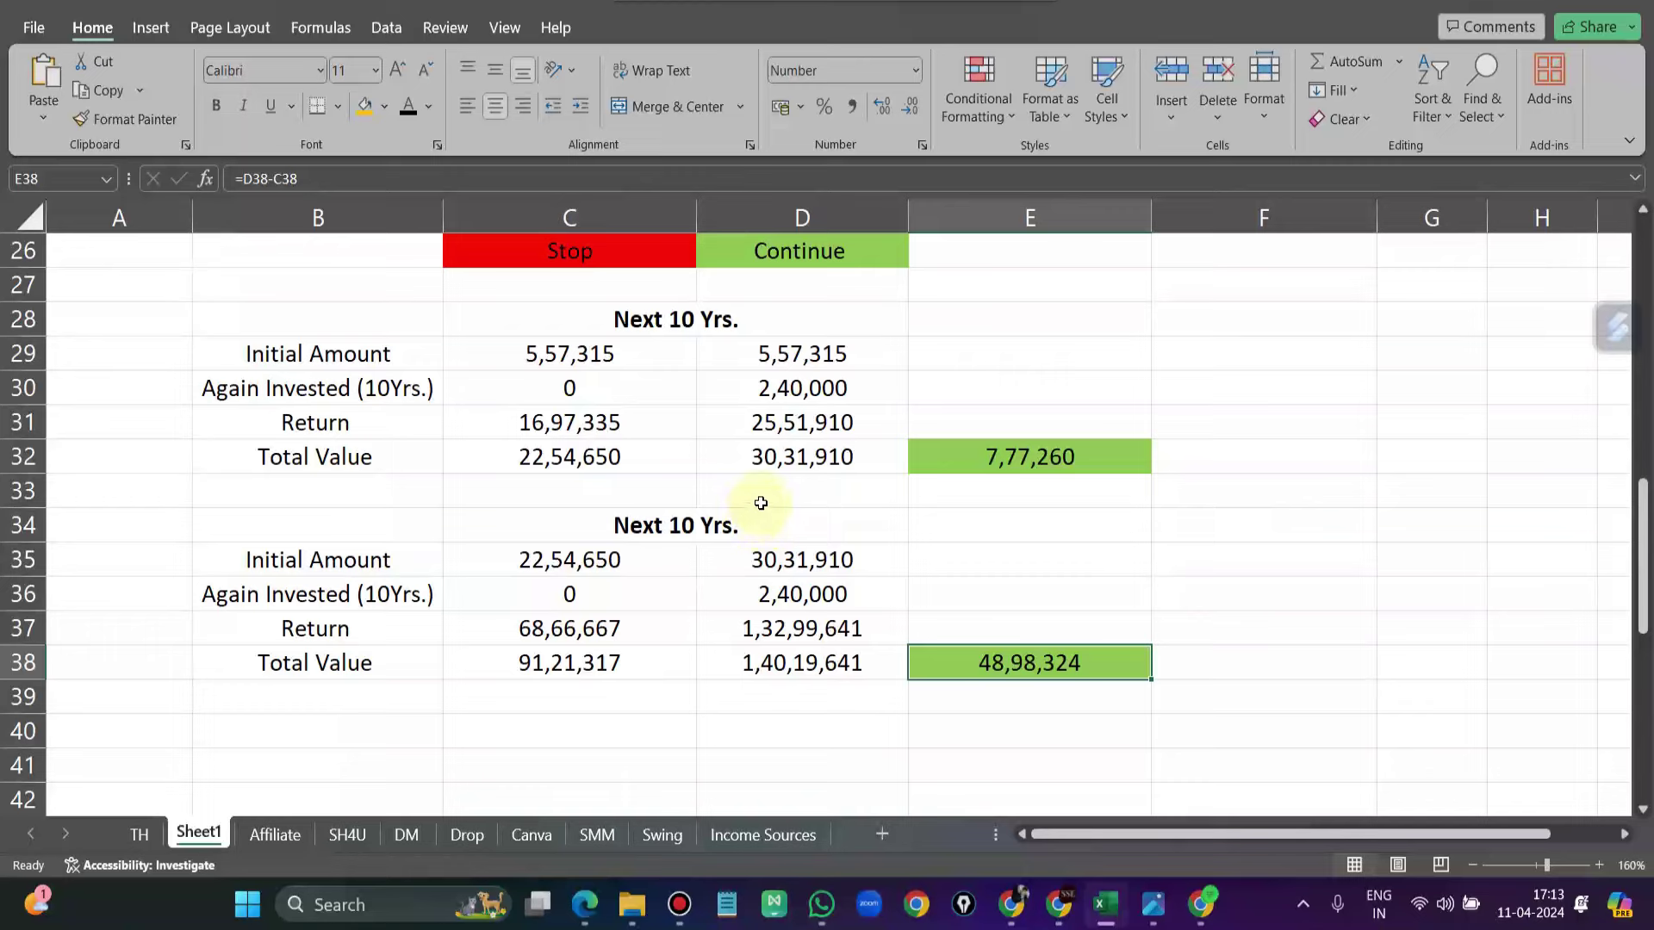
# Step: Trace the stopped investor's column from Again Invested in C30 to the second period's Initial Amount and Again Invested in C36
pyautogui.scroll(2, 754, 508)
pyautogui.click(550, 588)
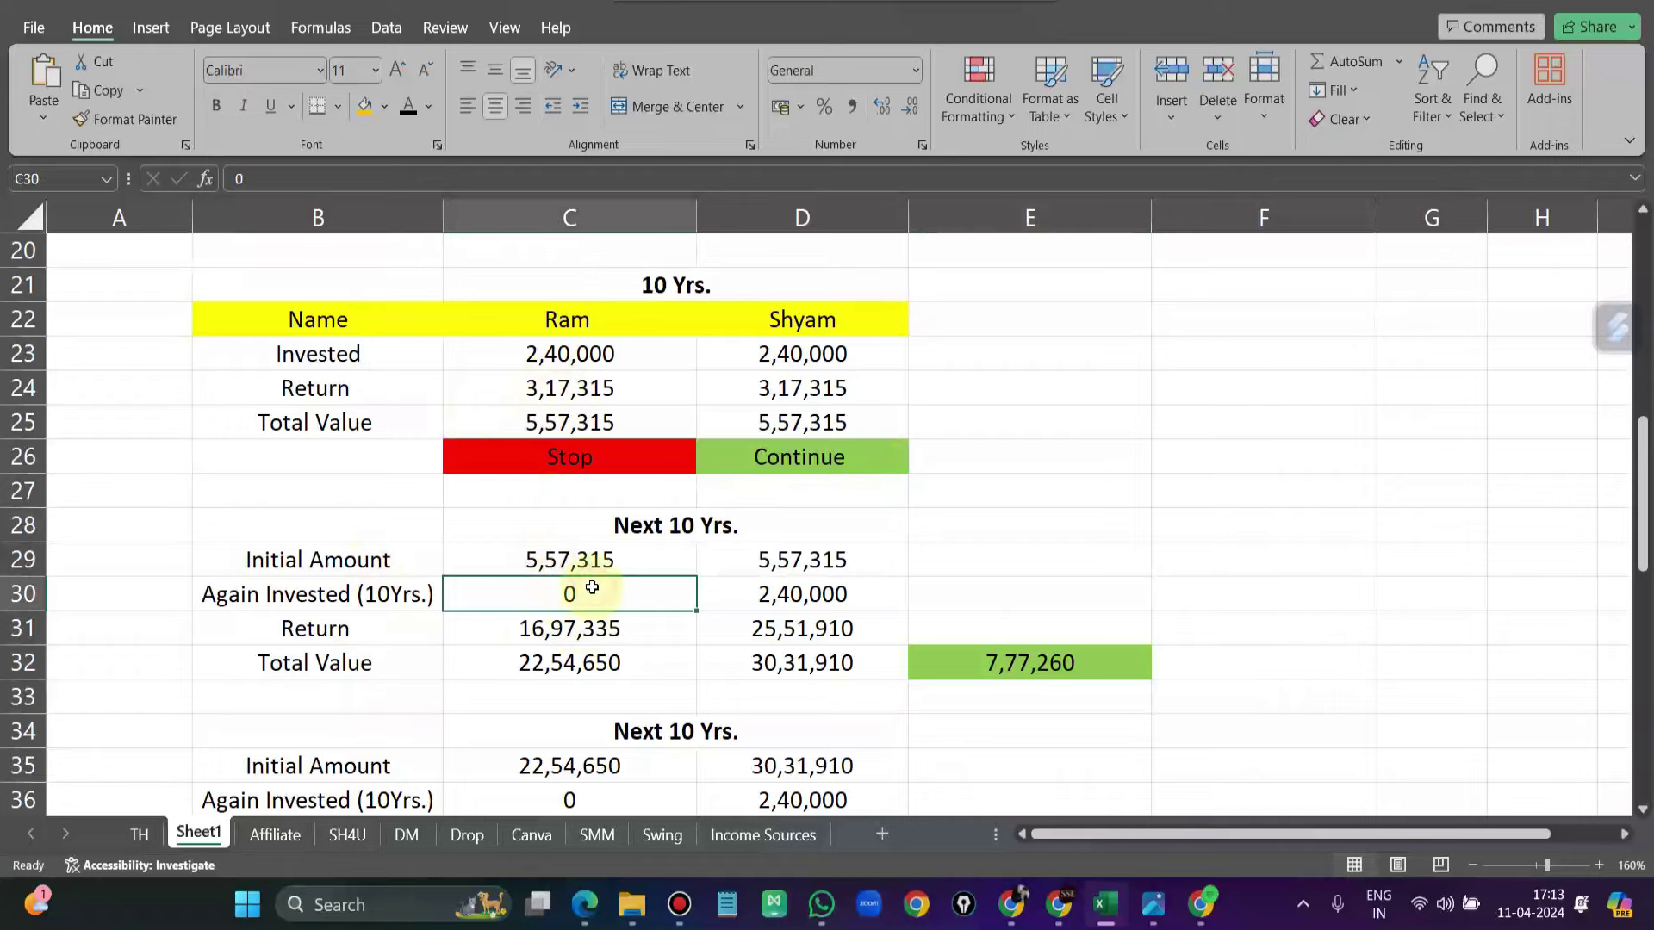
pyautogui.scroll(-1, 603, 654)
pyautogui.scroll(-1, 579, 692)
pyautogui.scroll(-1, 579, 692)
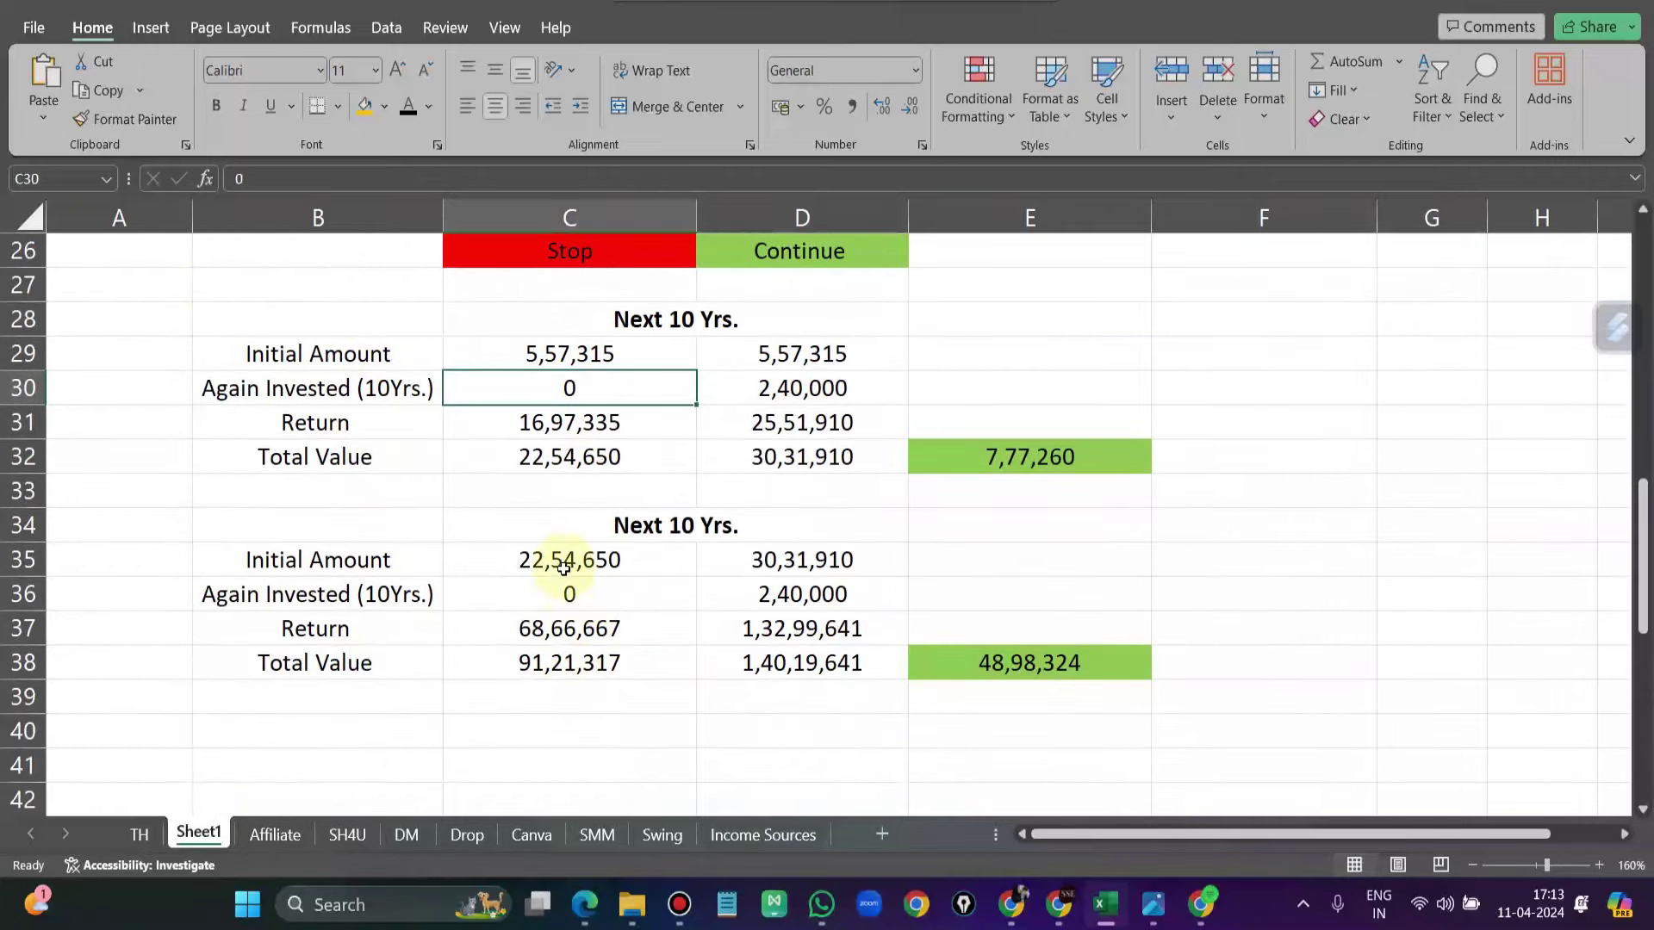
pyautogui.click(572, 572)
pyautogui.click(576, 600)
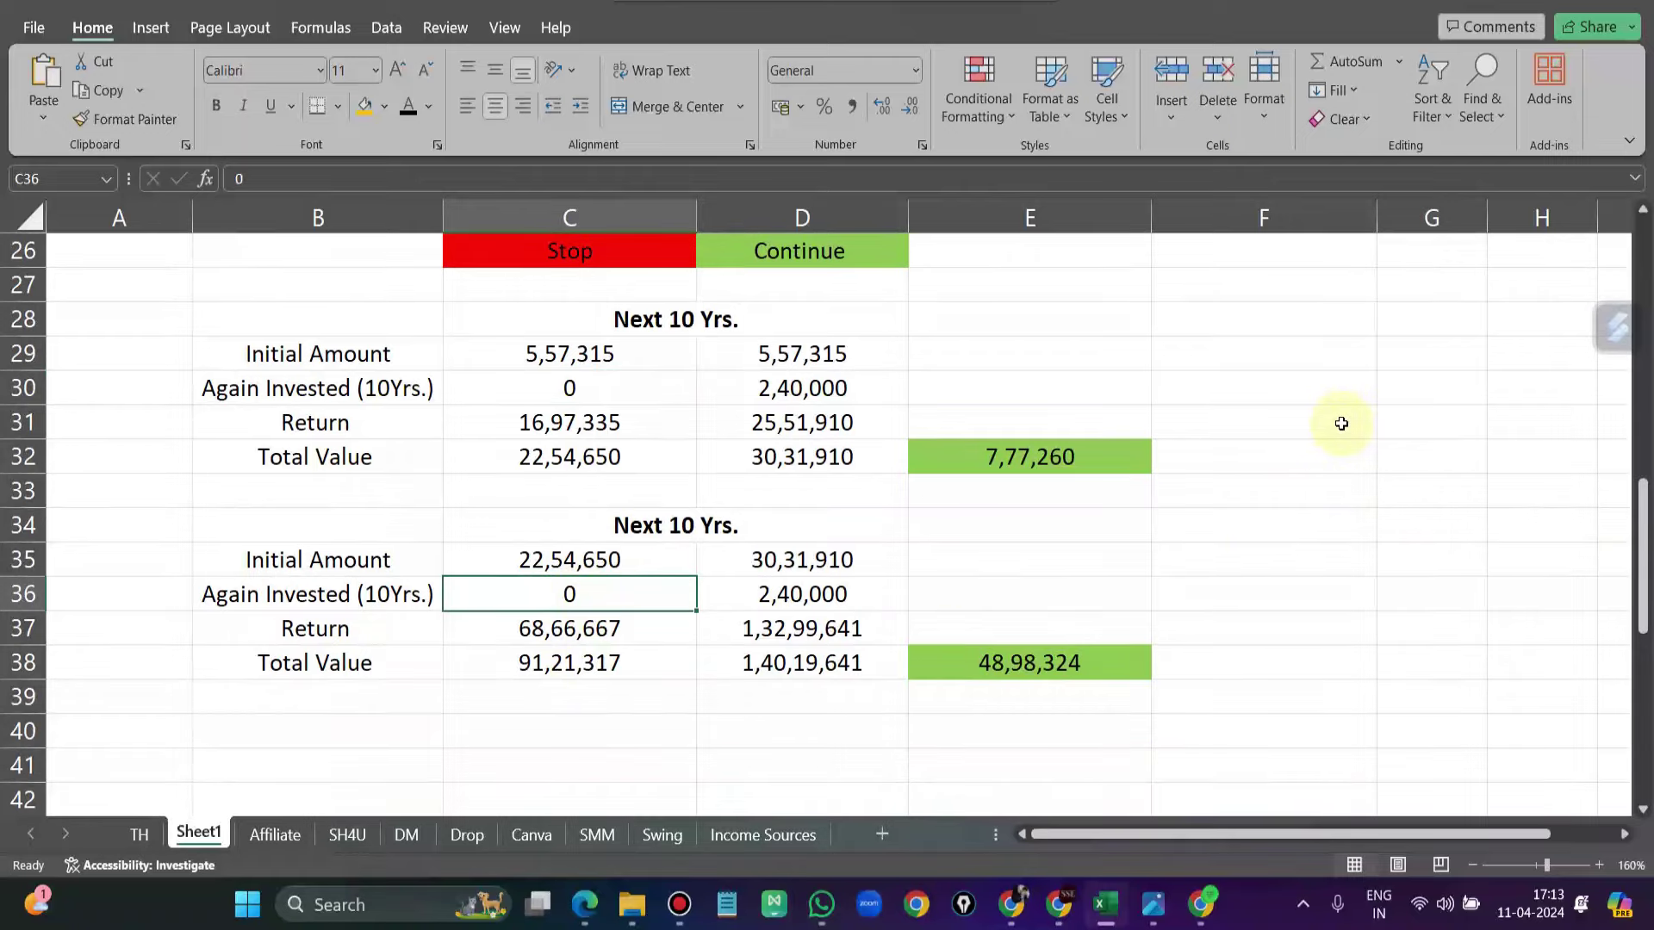
# Step: Review "The Power of Compounding" table and select the "अगर SIP बंद कर दिया तो क्या होगा?" heading below it
pyautogui.scroll(-1, 1341, 423)
pyautogui.scroll(-2, 1342, 424)
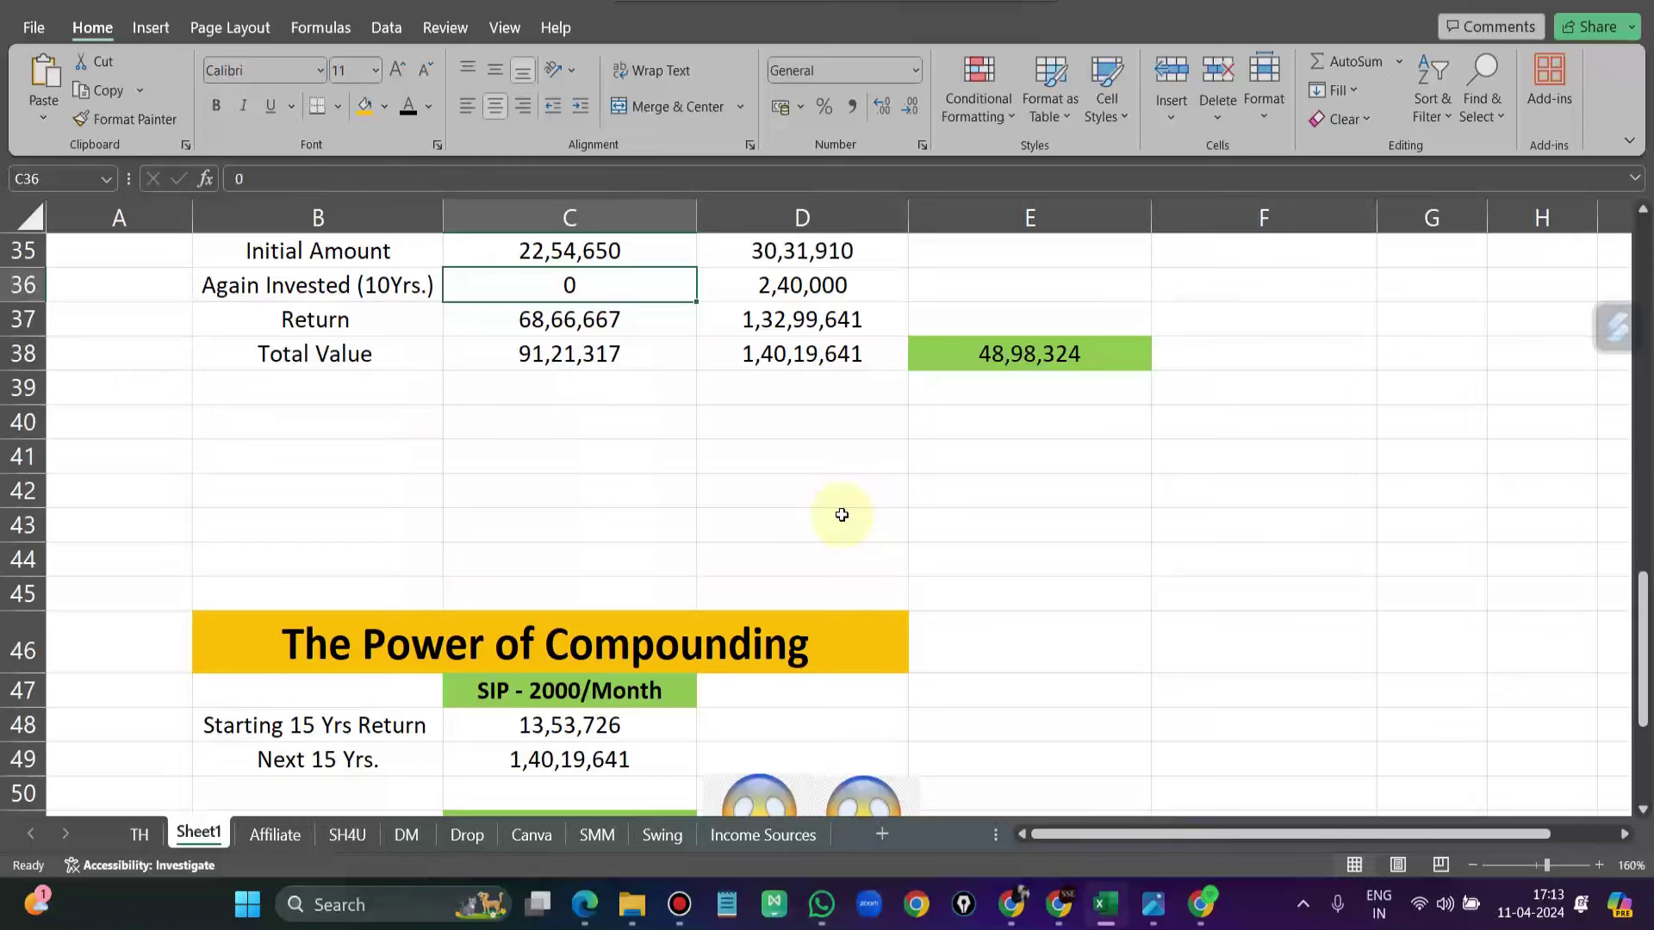
pyautogui.scroll(-2, 853, 517)
pyautogui.scroll(2, 937, 517)
pyautogui.scroll(-5, 996, 521)
pyautogui.click(744, 462)
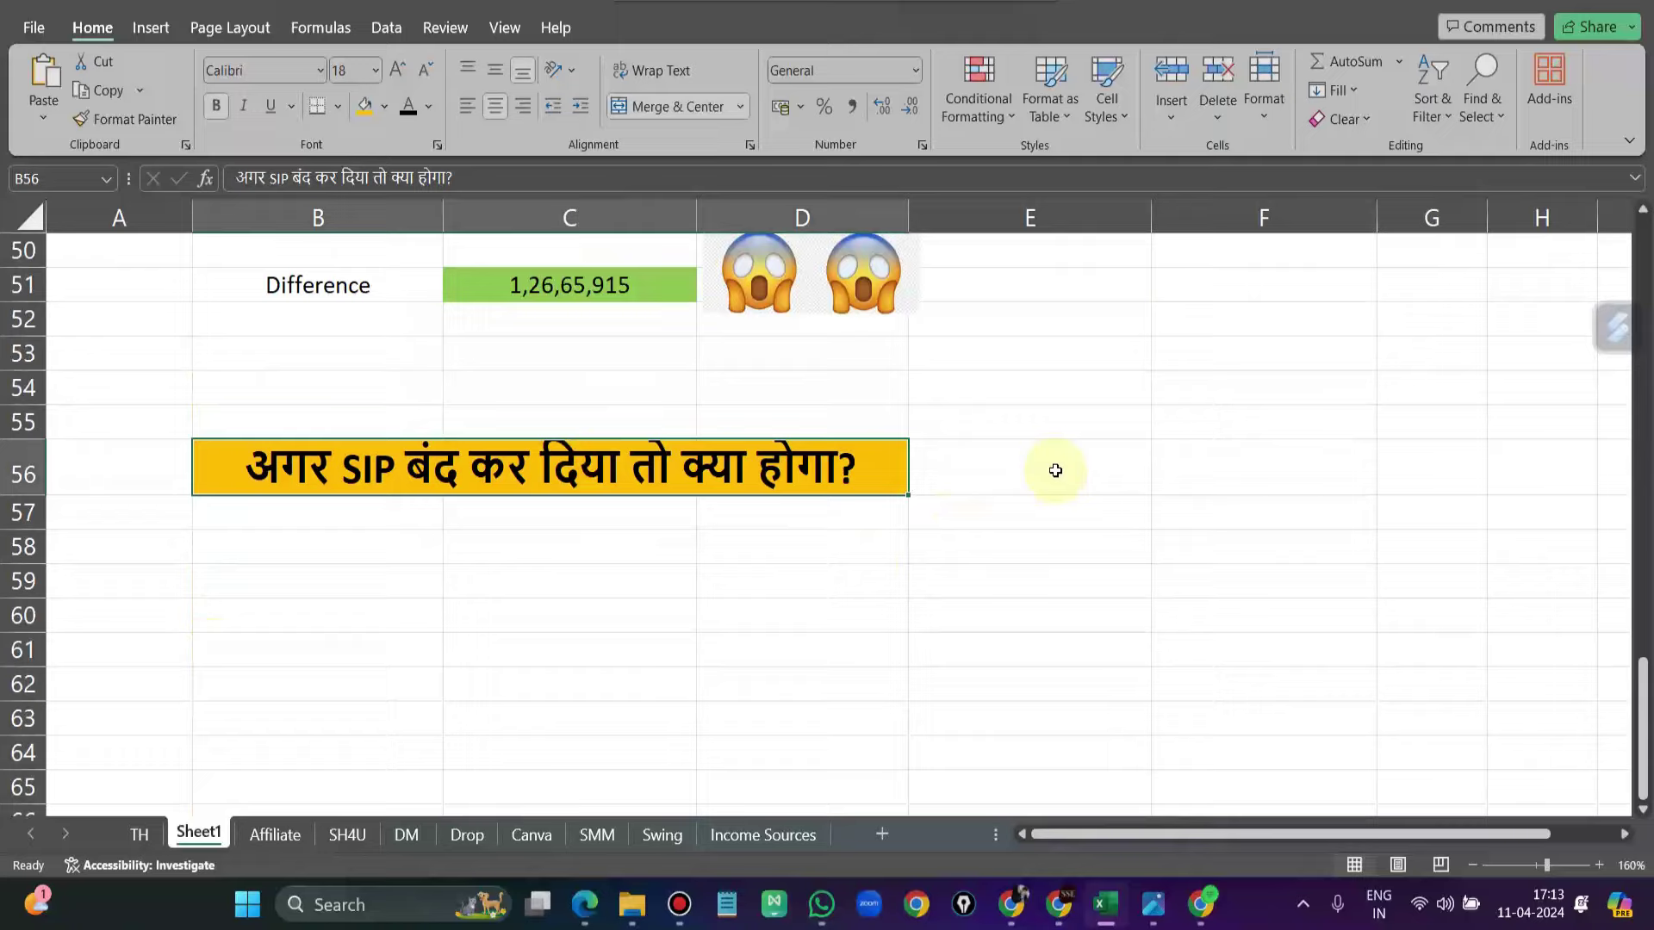
pyautogui.scroll(2, 1056, 471)
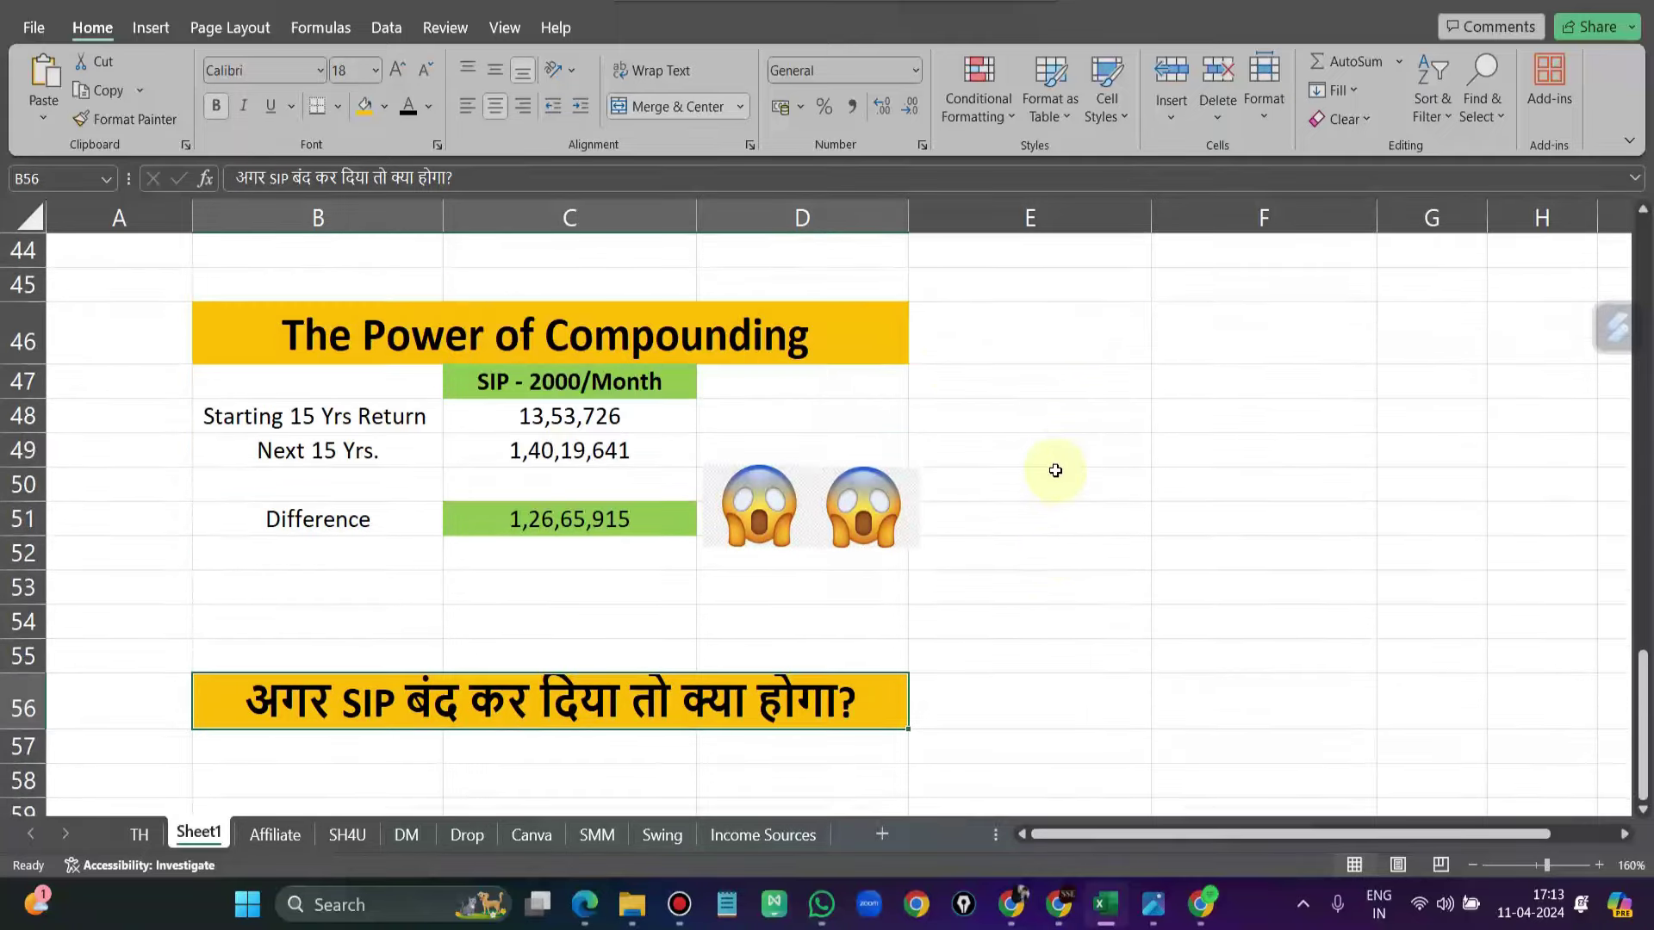